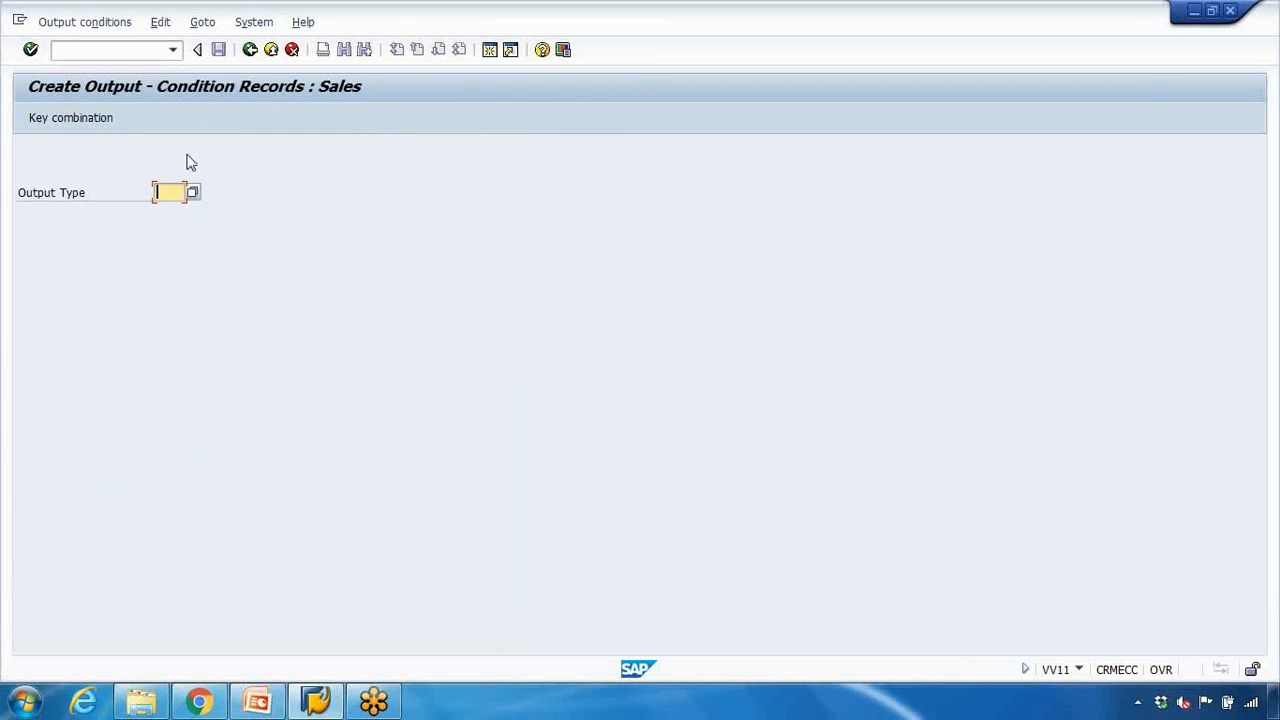
# Choose output type BA00 (Order Confirmation) for the condition record and bring up its key combinations.
pyautogui.click(193, 194)
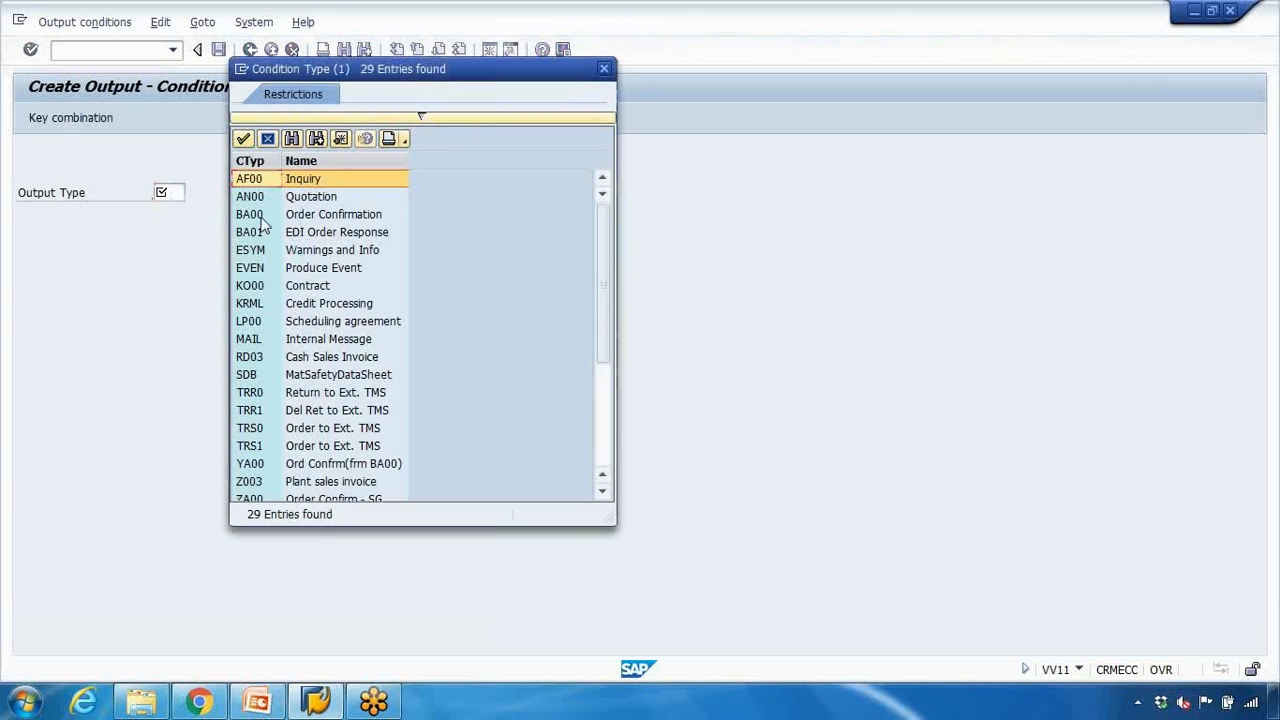
pyautogui.click(302, 214)
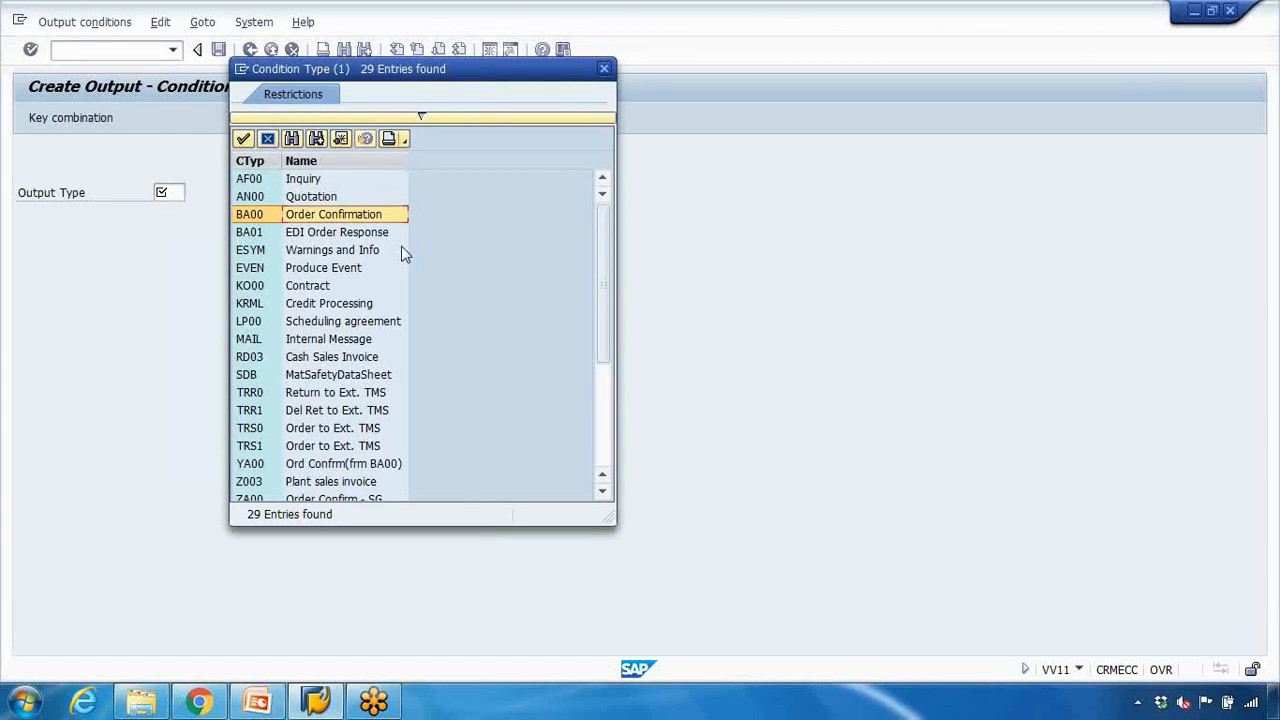
pyautogui.click(328, 198)
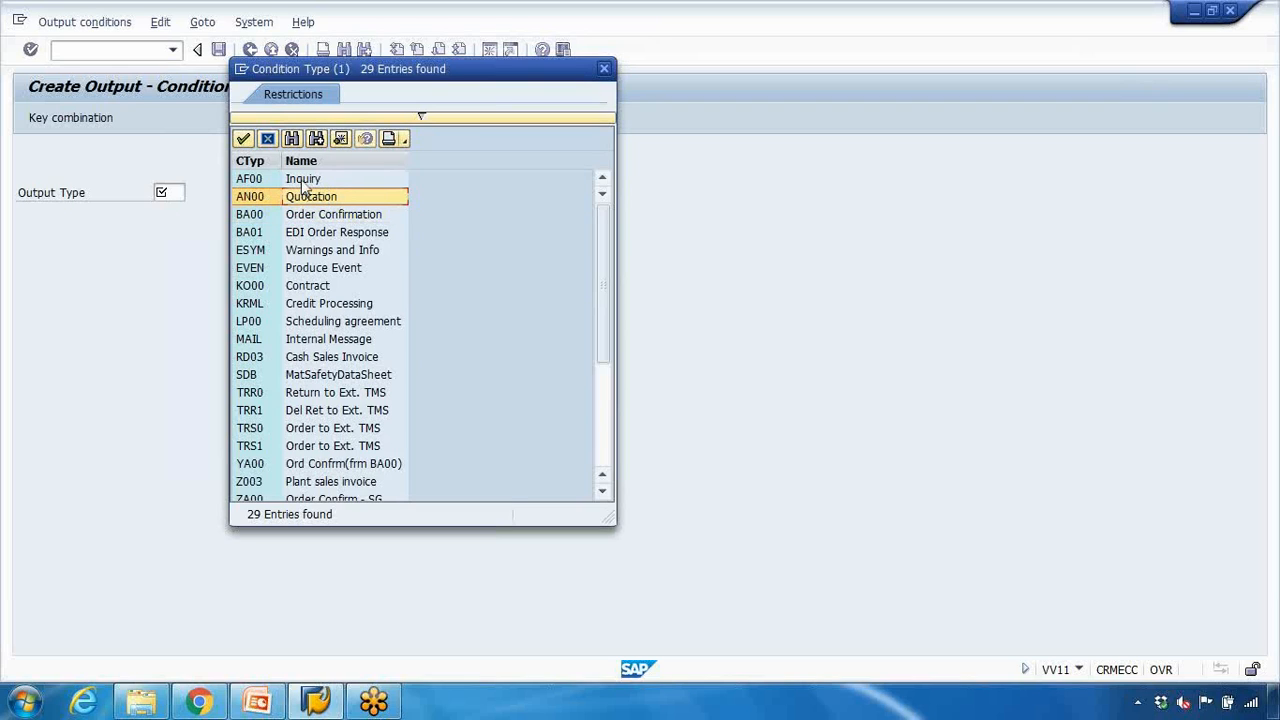
pyautogui.click(305, 180)
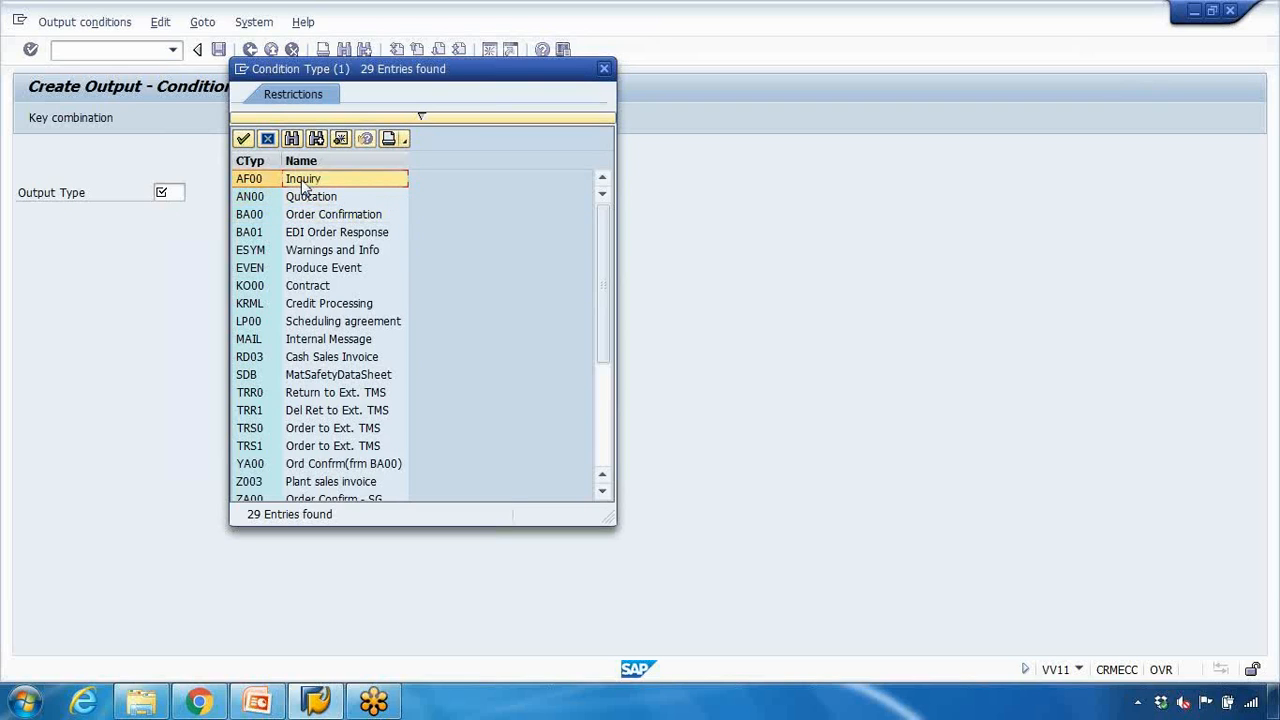
pyautogui.click(306, 197)
pyautogui.click(307, 215)
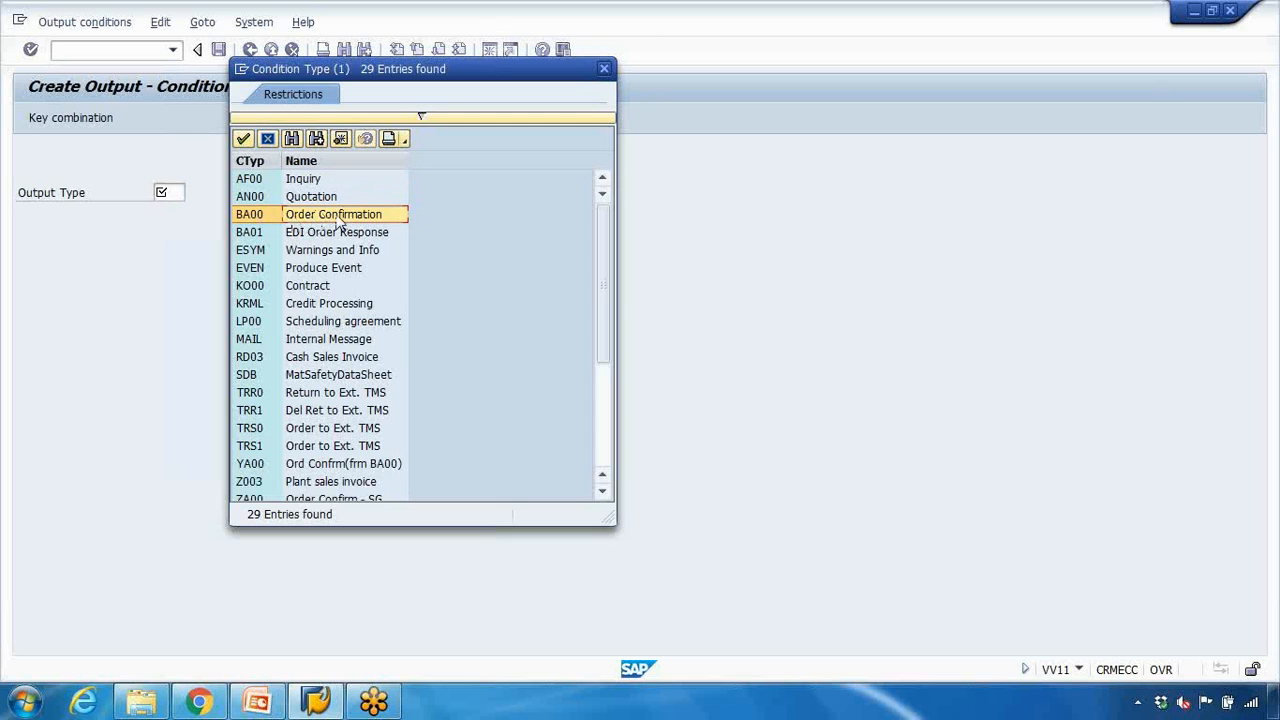
pyautogui.doubleClick(336, 218)
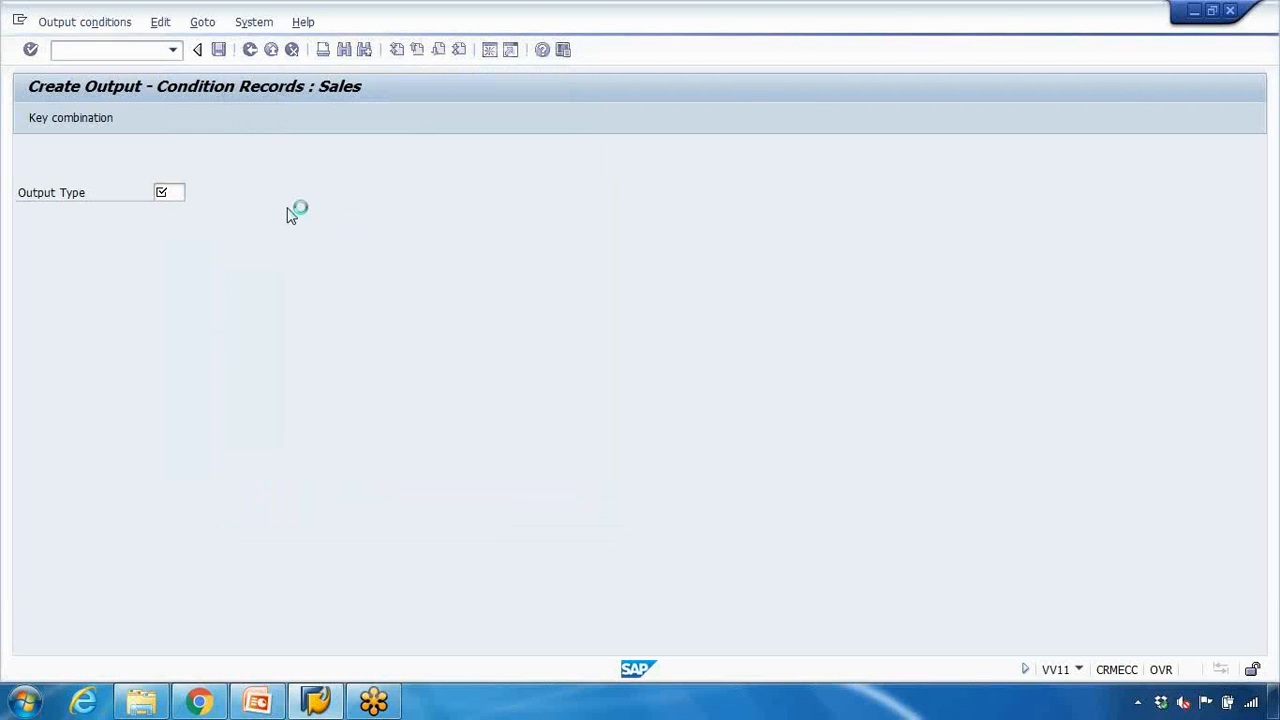
pyautogui.press('Return')
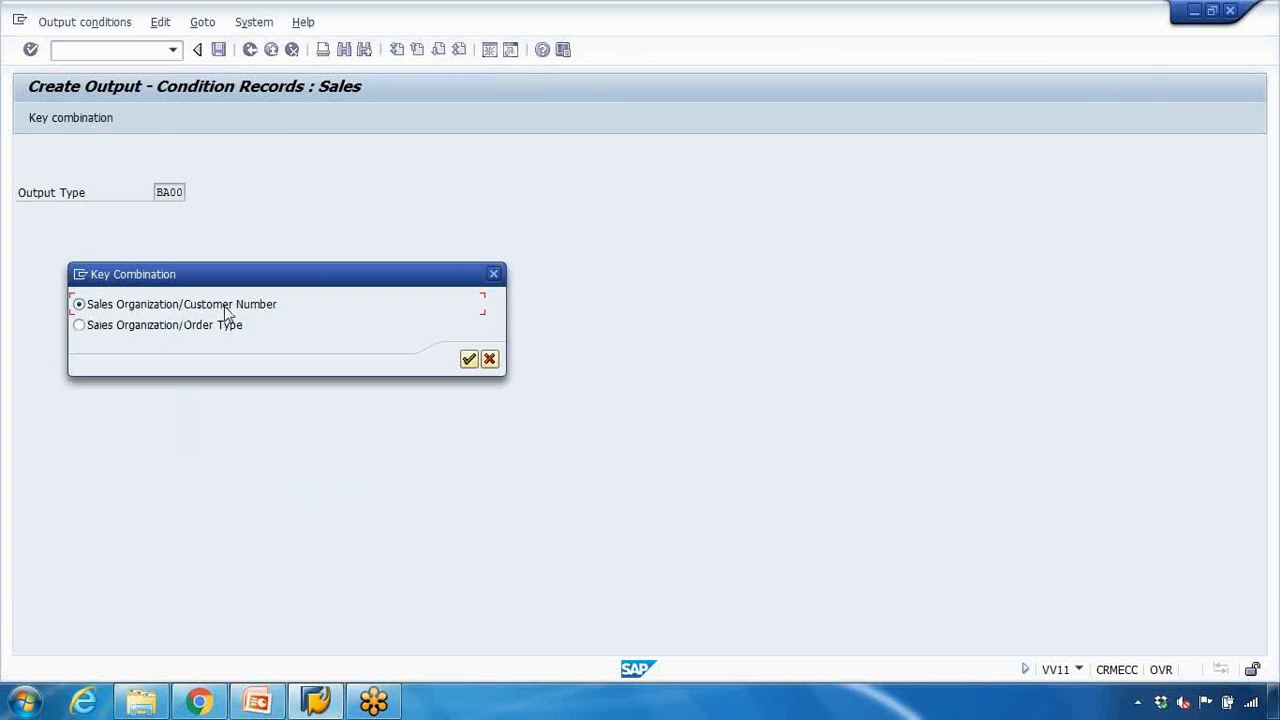
# Select the Sales Organization/Order Type key combination and open its fast entry table for sales organization 1000.
pyautogui.click(80, 326)
pyautogui.click(79, 304)
pyautogui.click(83, 330)
pyautogui.click(467, 360)
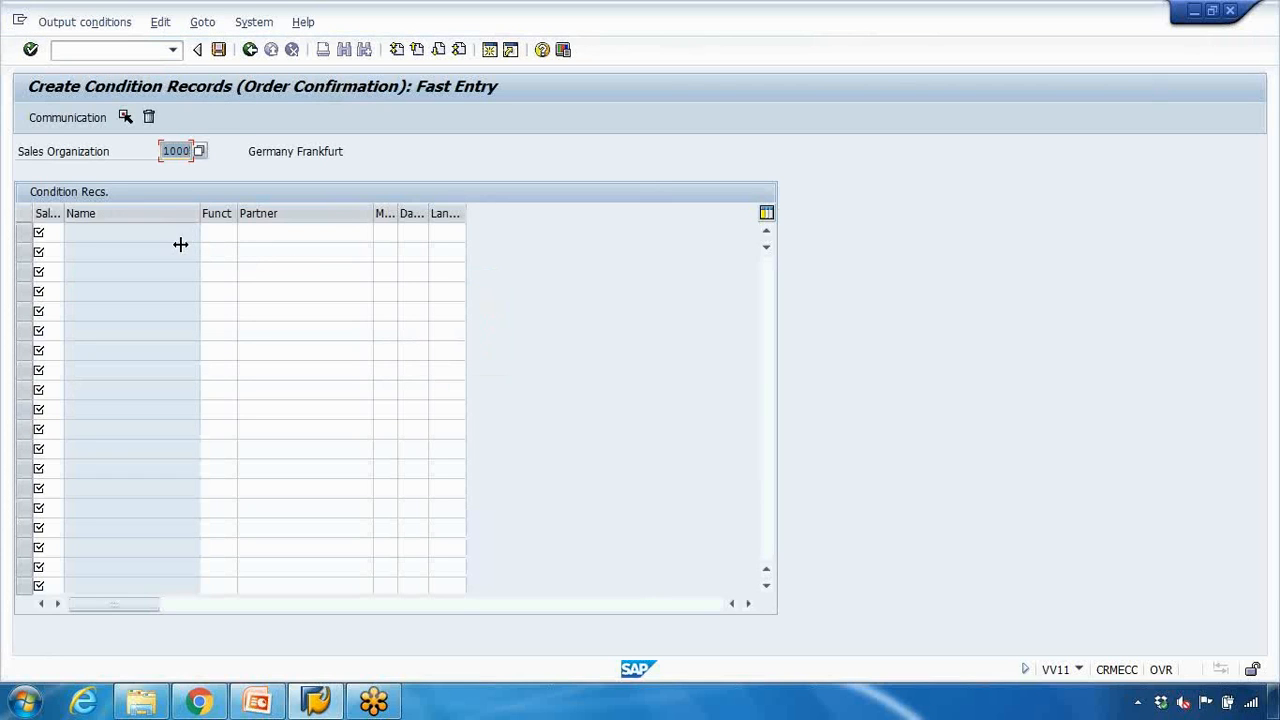
pyautogui.press('Tab')
# Open a second session beside the condition records and start transaction VA01 in it to view the sales order type.
pyautogui.click(493, 55)
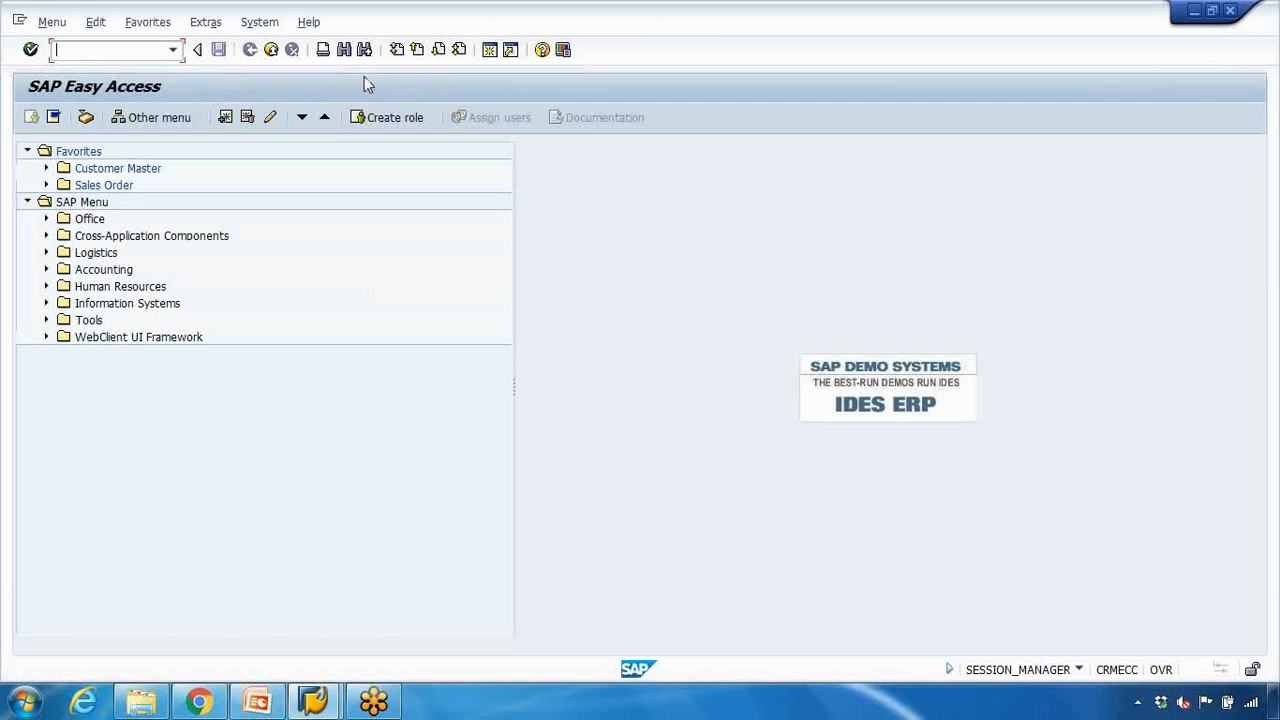
pyautogui.moveTo(884, 26); pyautogui.dragTo(1014, 45)
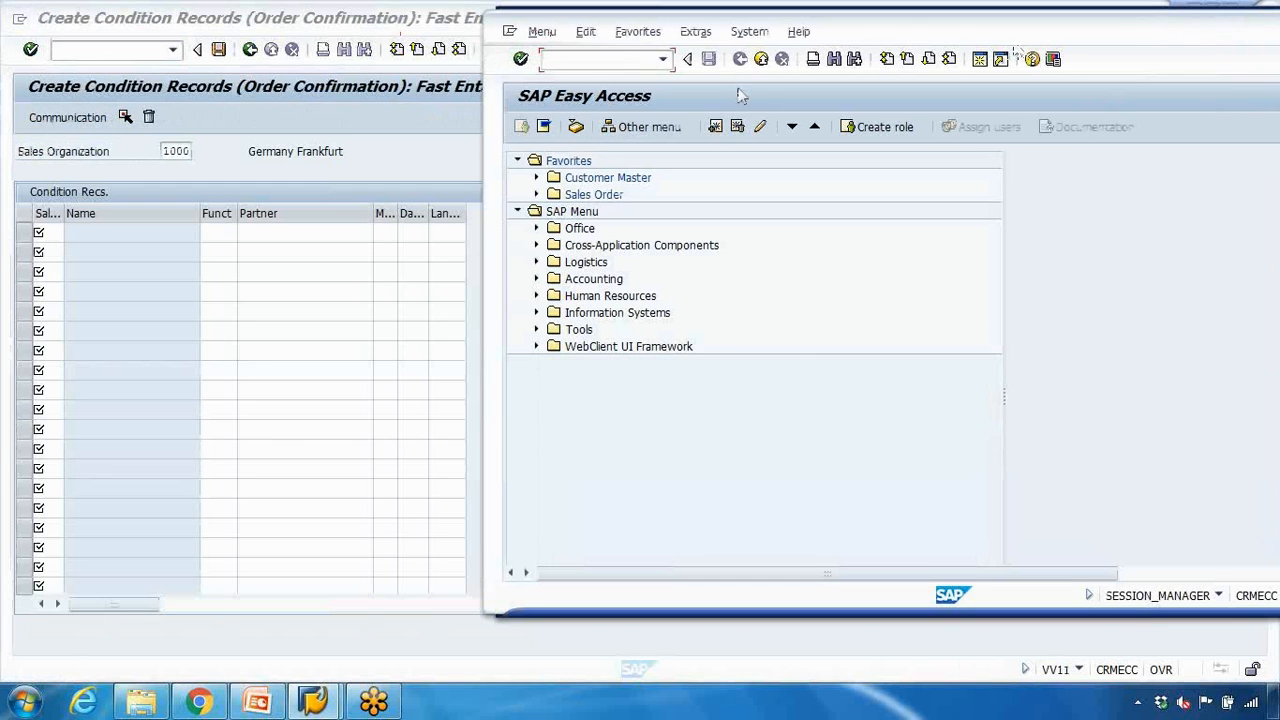
pyautogui.click(591, 60)
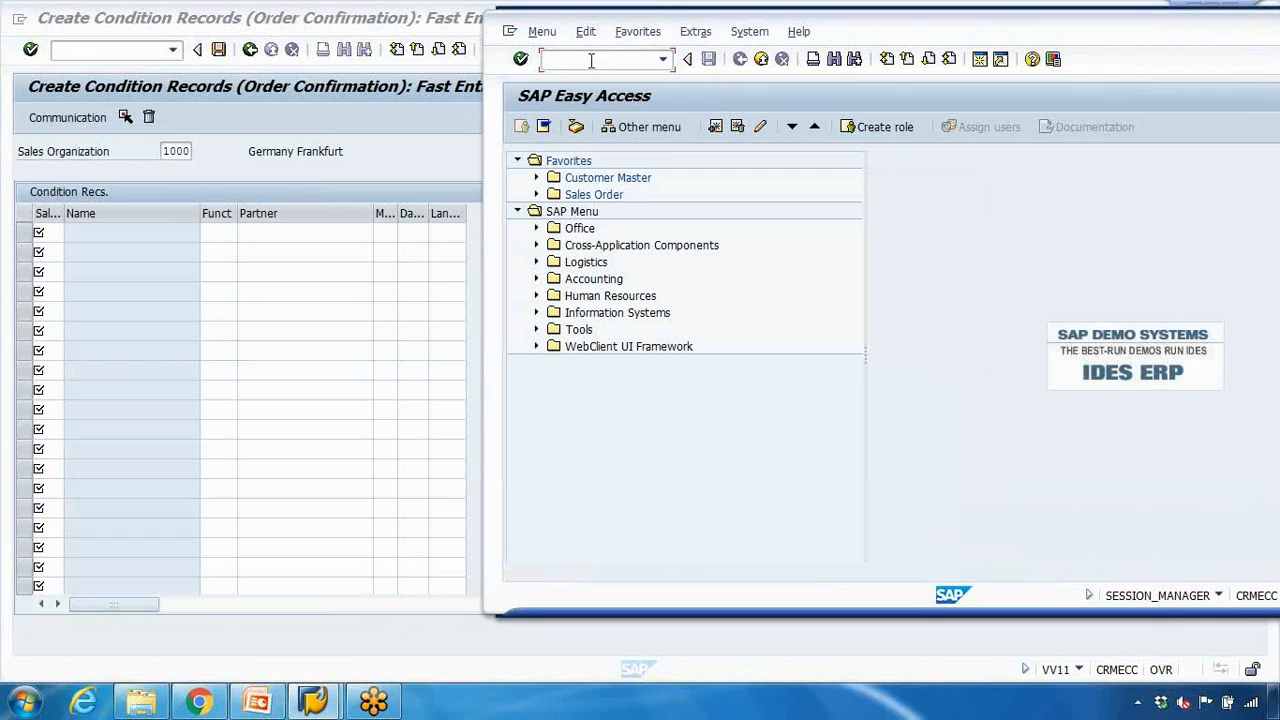
pyautogui.write('va01')
pyautogui.press('Return')
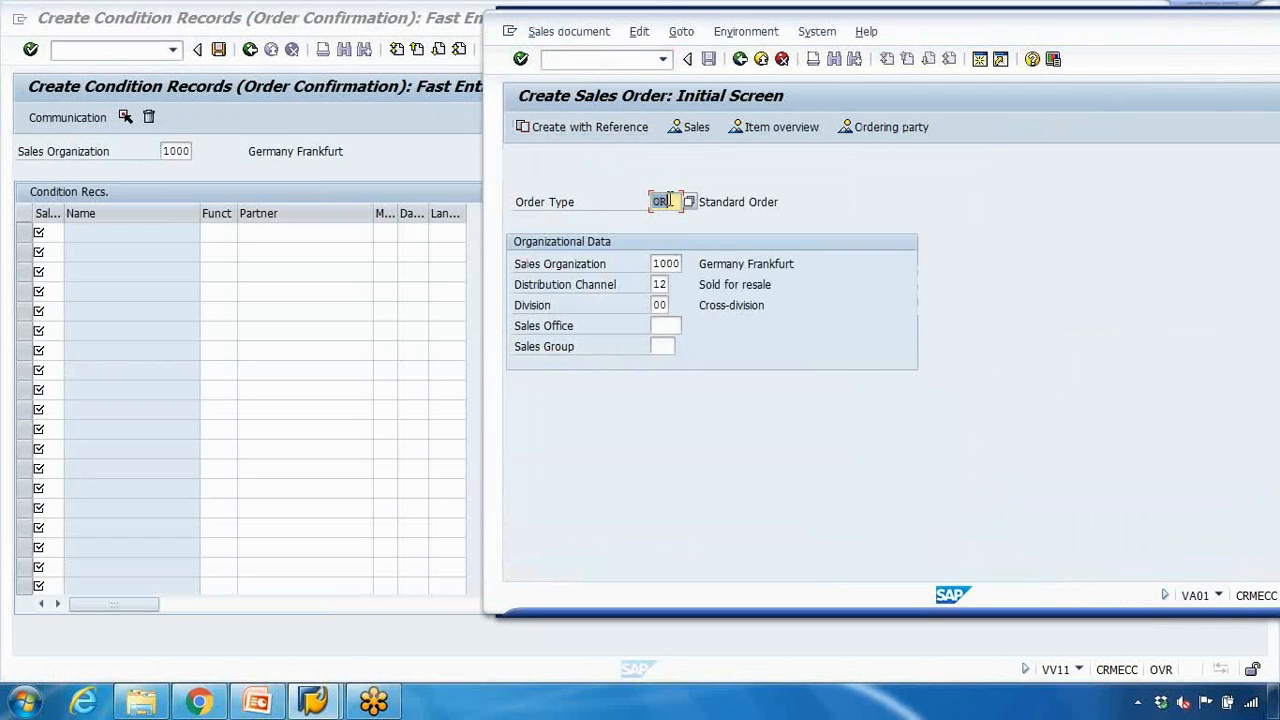
# Enter a condition record for order type OR in the first row, with transmission medium 1 (Print output).
pyautogui.click(372, 164)
pyautogui.write('or')
pyautogui.press('Return')
pyautogui.click(385, 232)
pyautogui.press('Return')
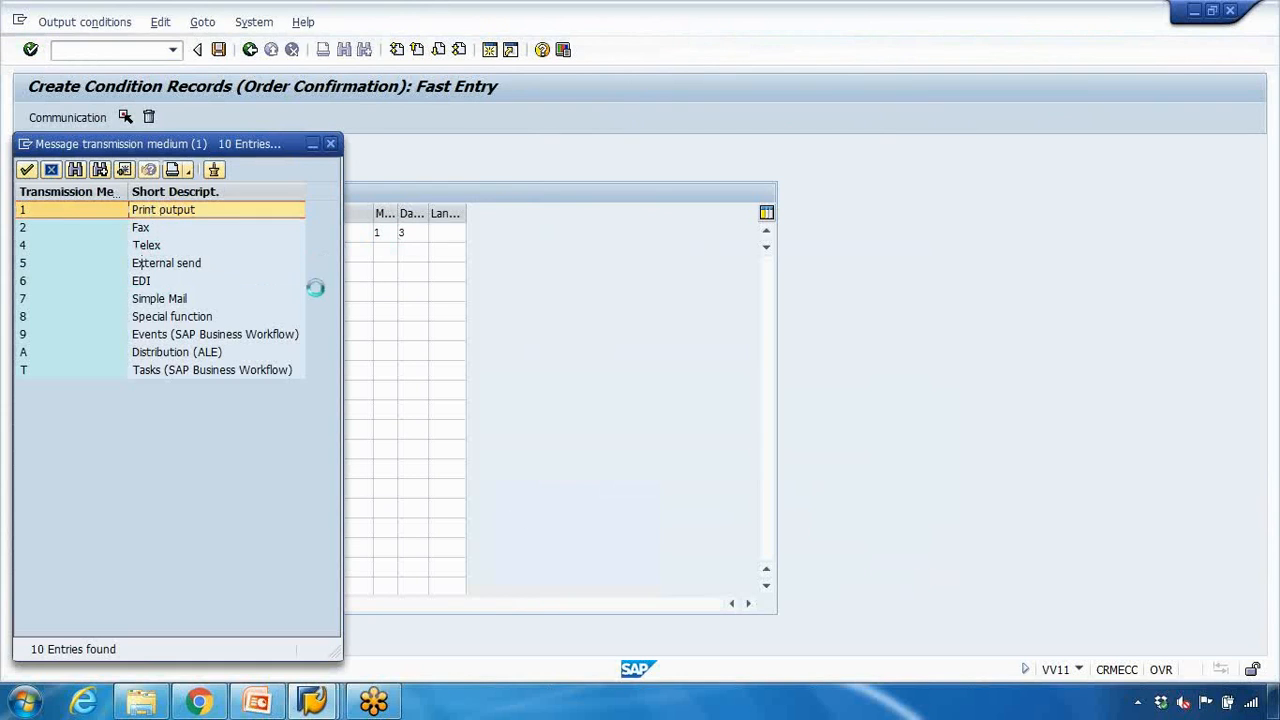
pyautogui.doubleClick(160, 209)
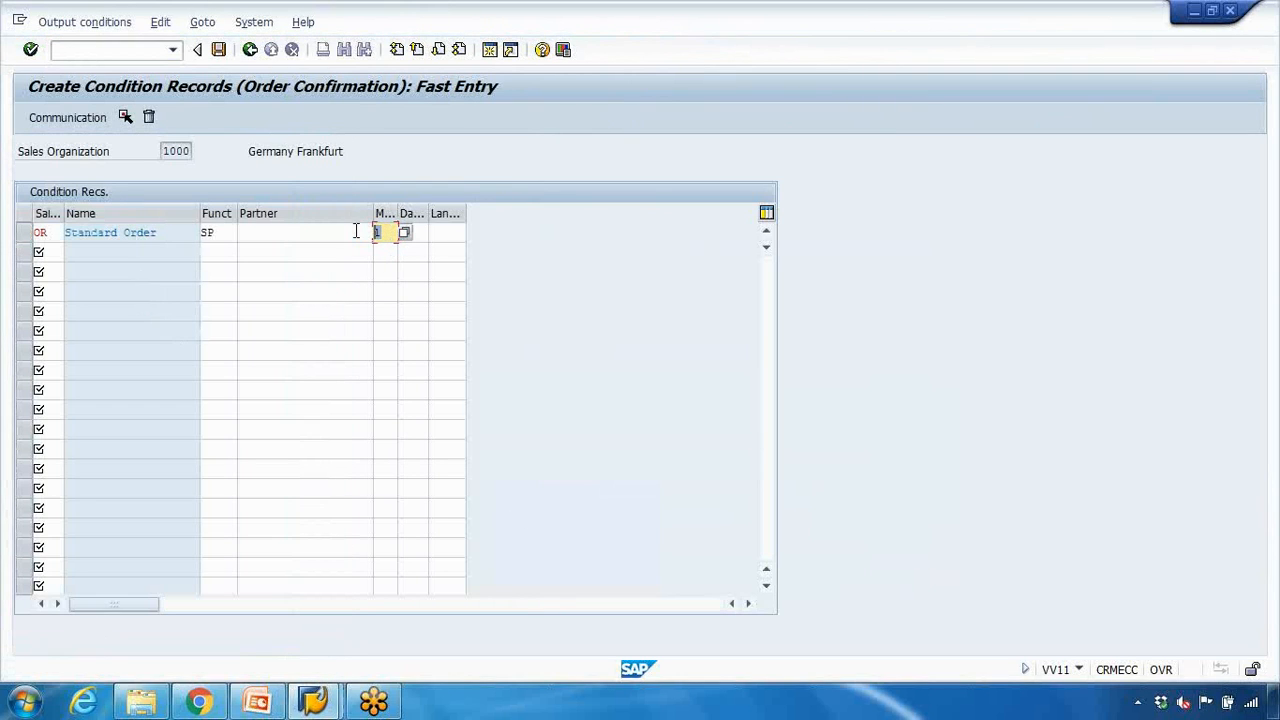
pyautogui.click(56, 232)
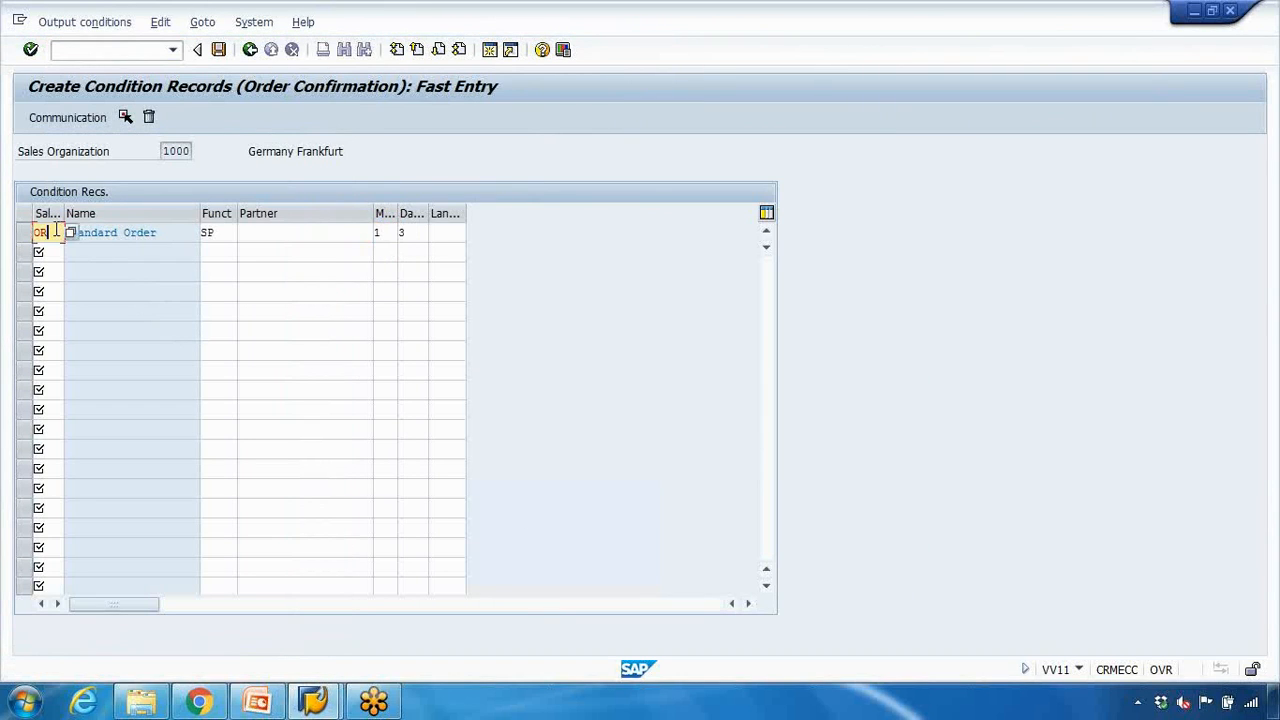
# Discard the order type record and reopen the BA00 entry table with the Sales Organization/Customer Number key combination.
pyautogui.click(250, 49)
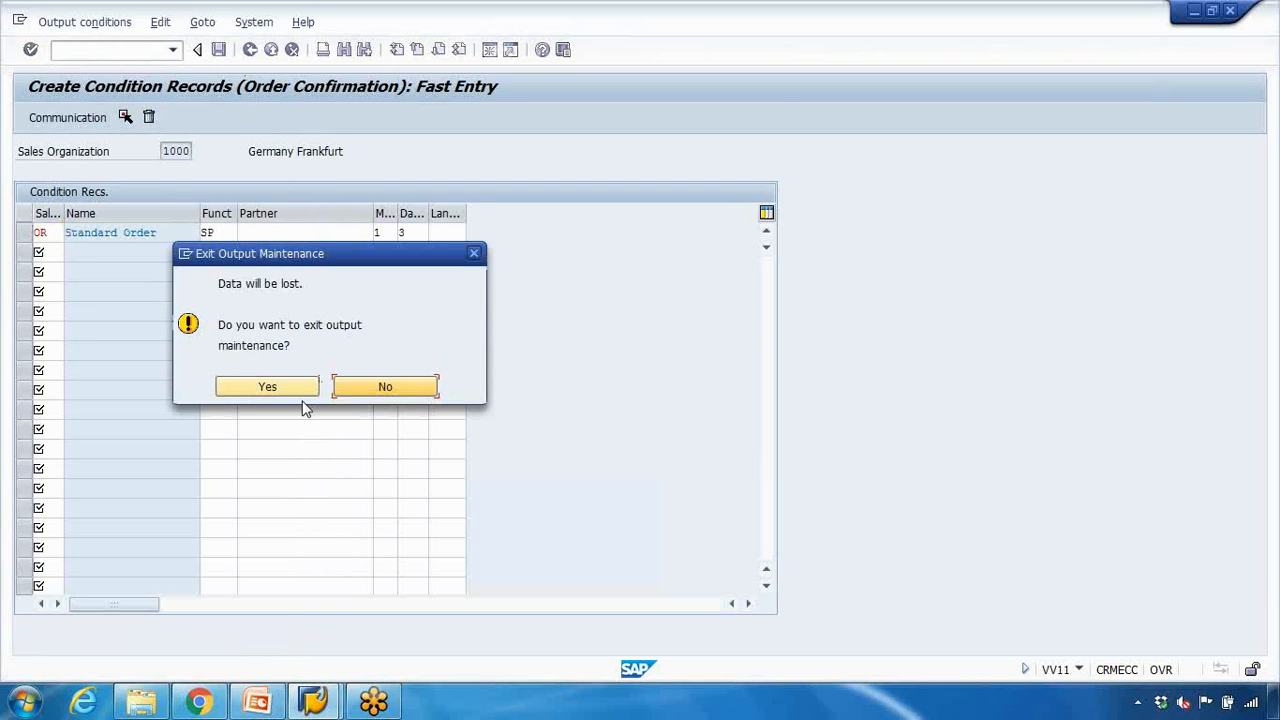
pyautogui.click(266, 383)
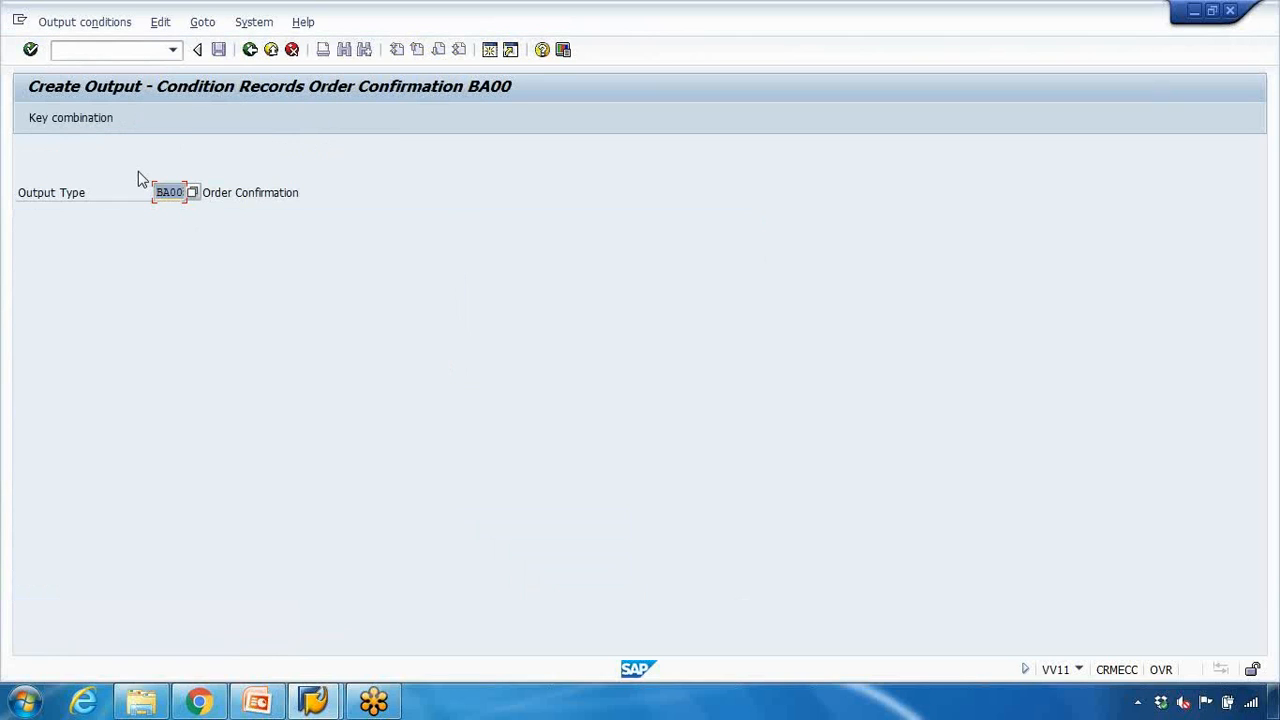
pyautogui.click(75, 116)
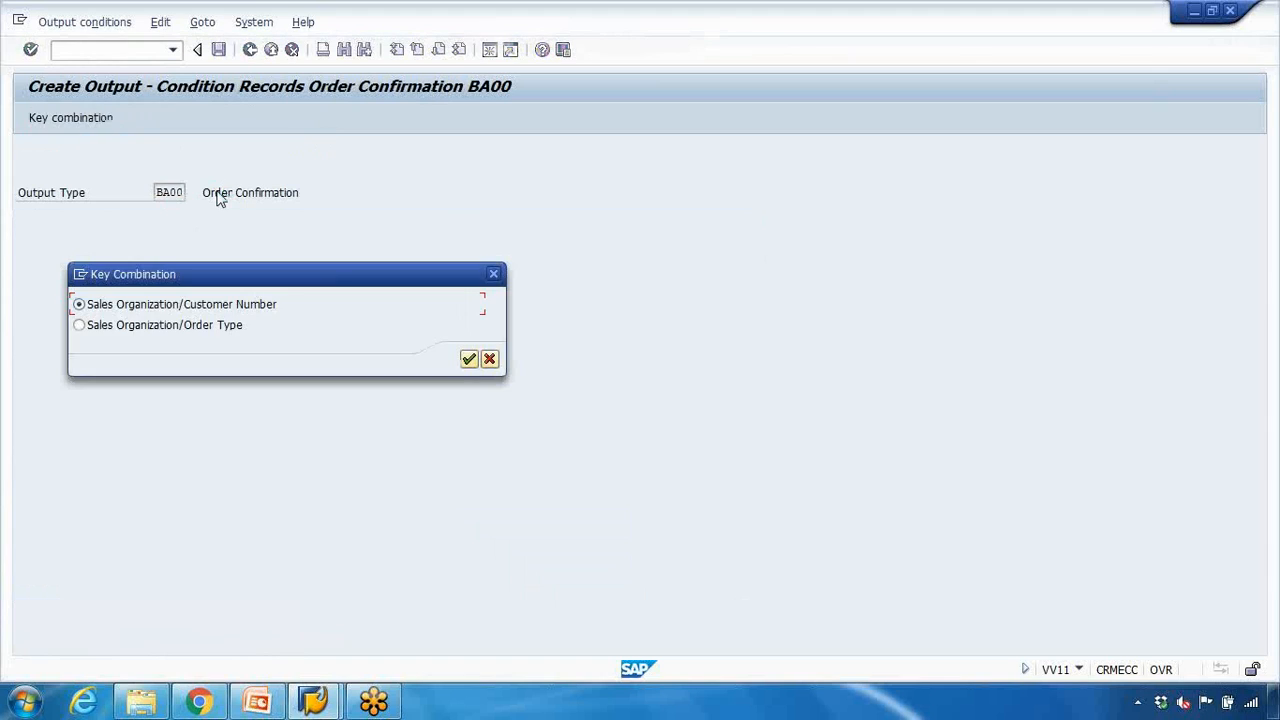
pyautogui.moveTo(214, 277); pyautogui.dragTo(323, 229)
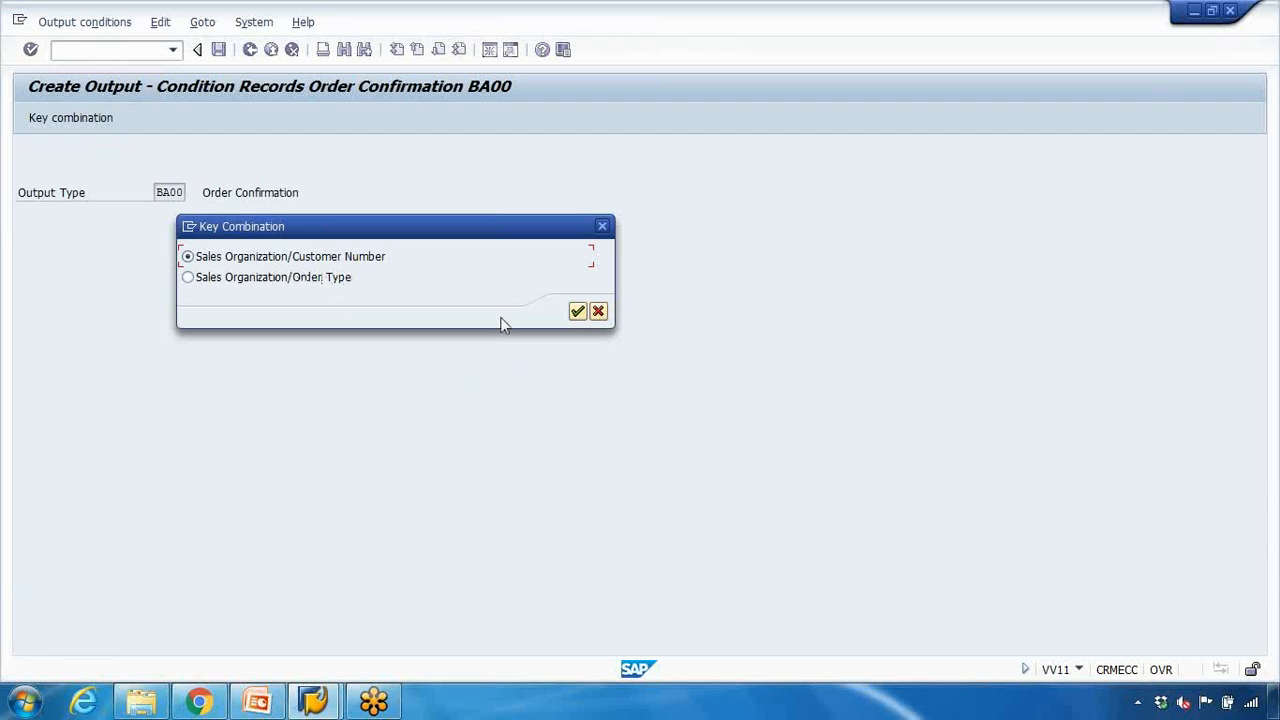
pyautogui.click(577, 313)
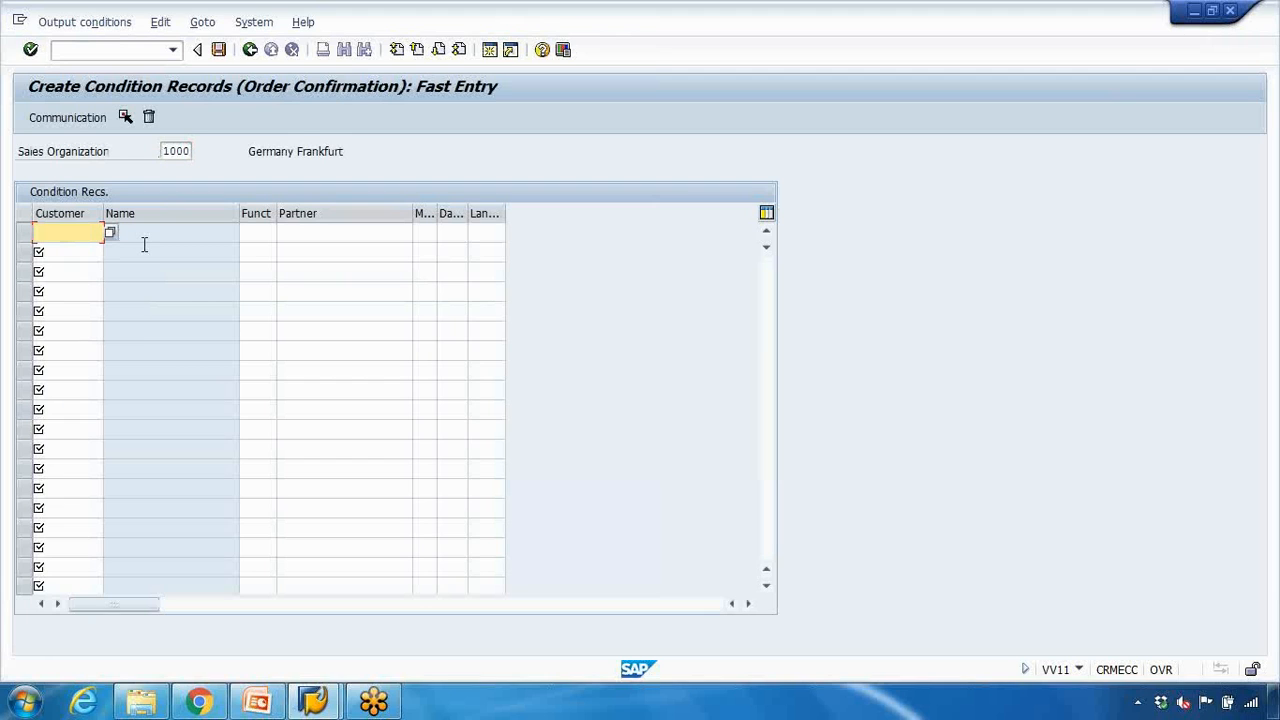
# Switch to the sales order session and start transaction VD02 there to look up the customer.
pyautogui.moveTo(314, 700)
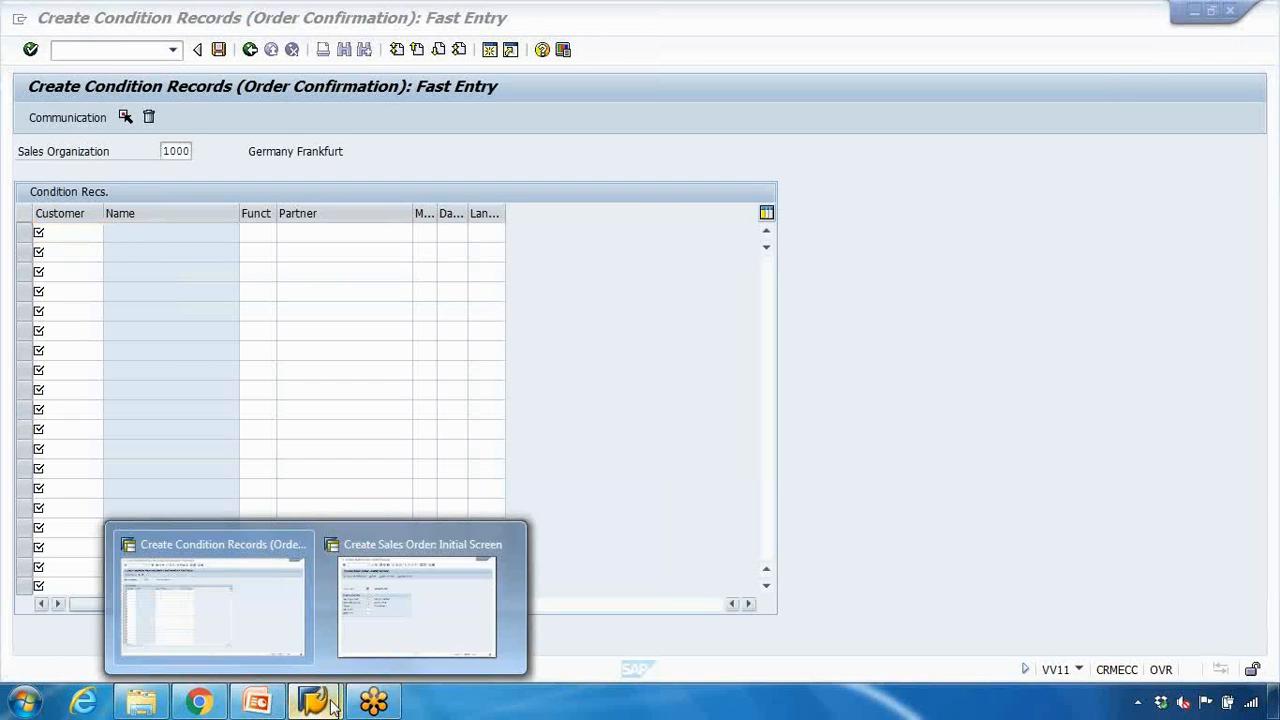
pyautogui.click(372, 647)
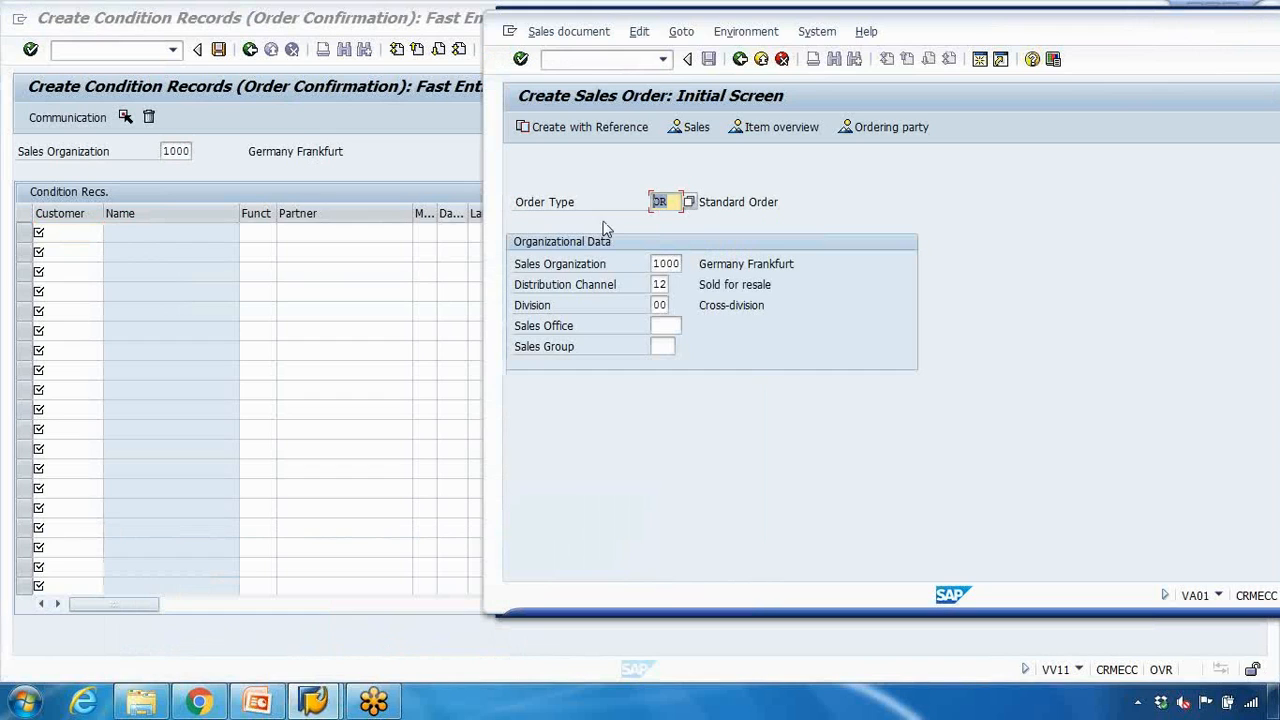
pyautogui.click(592, 60)
pyautogui.write('/n')
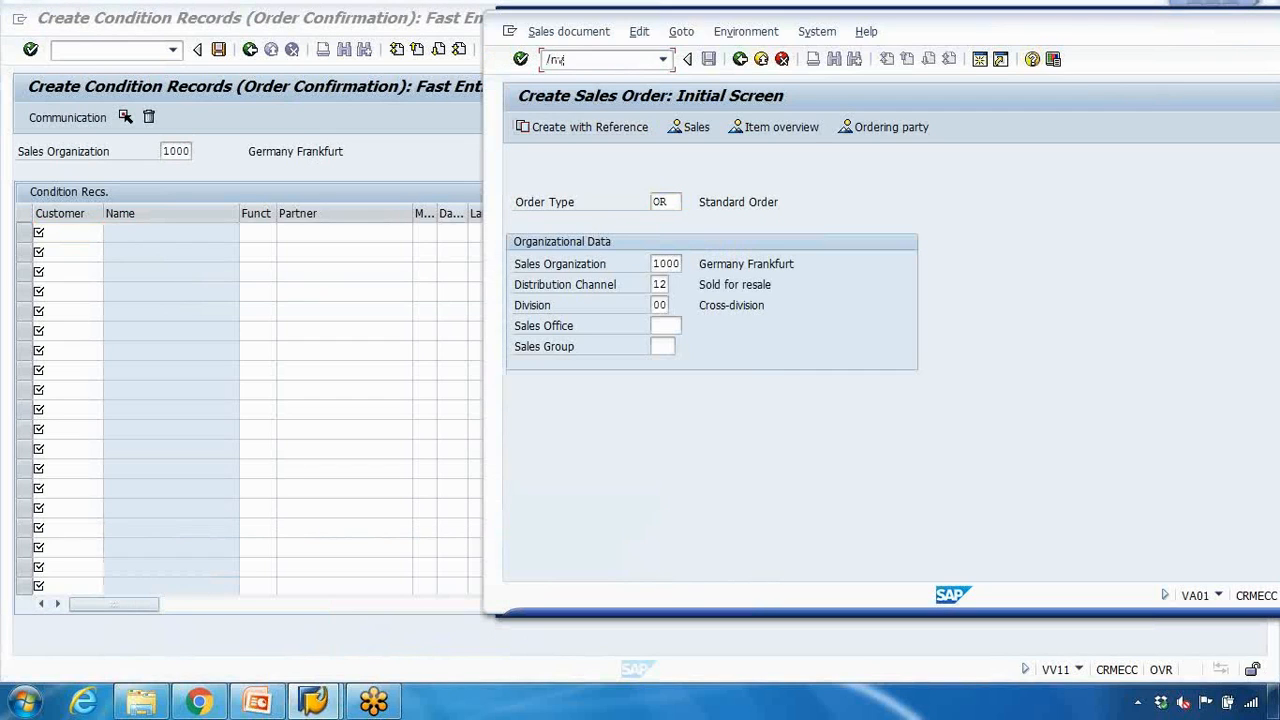
pyautogui.write('vd02')
pyautogui.press('Return')
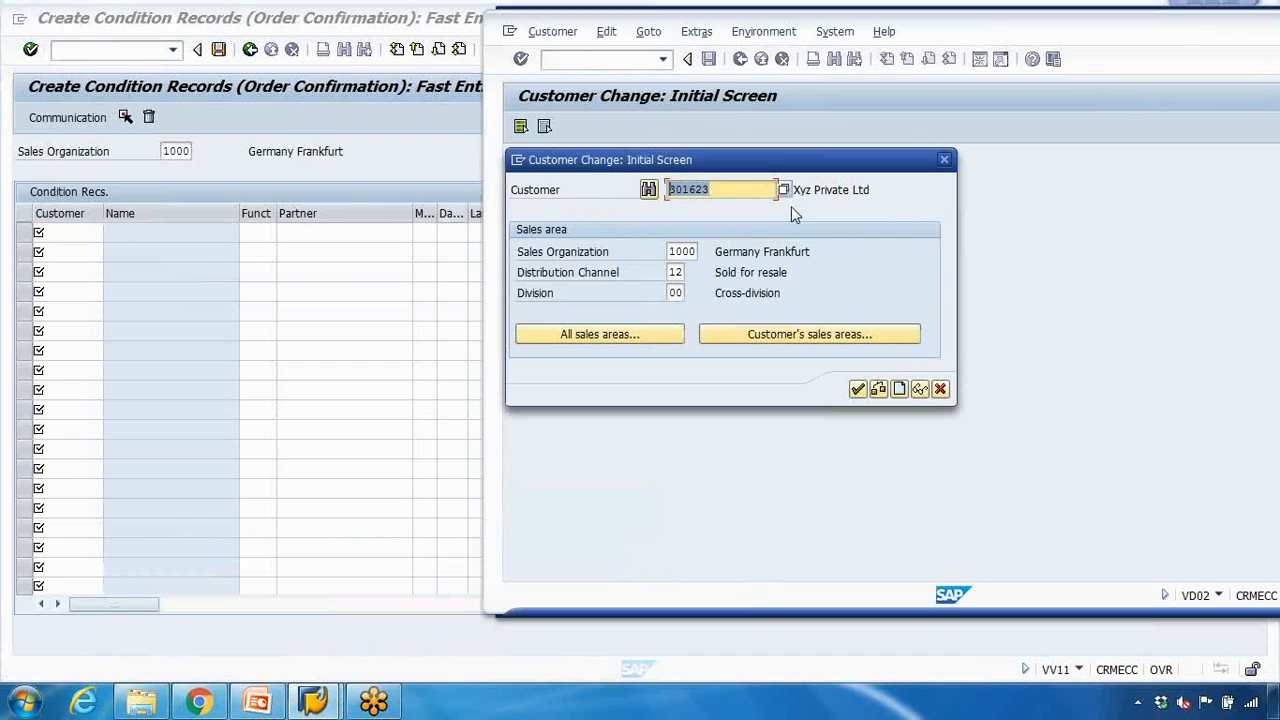
# Copy the customer number of Xyz Private Ltd and close the second session.
pyautogui.hotkey('ctrl', 'c')
pyautogui.click(939, 391)
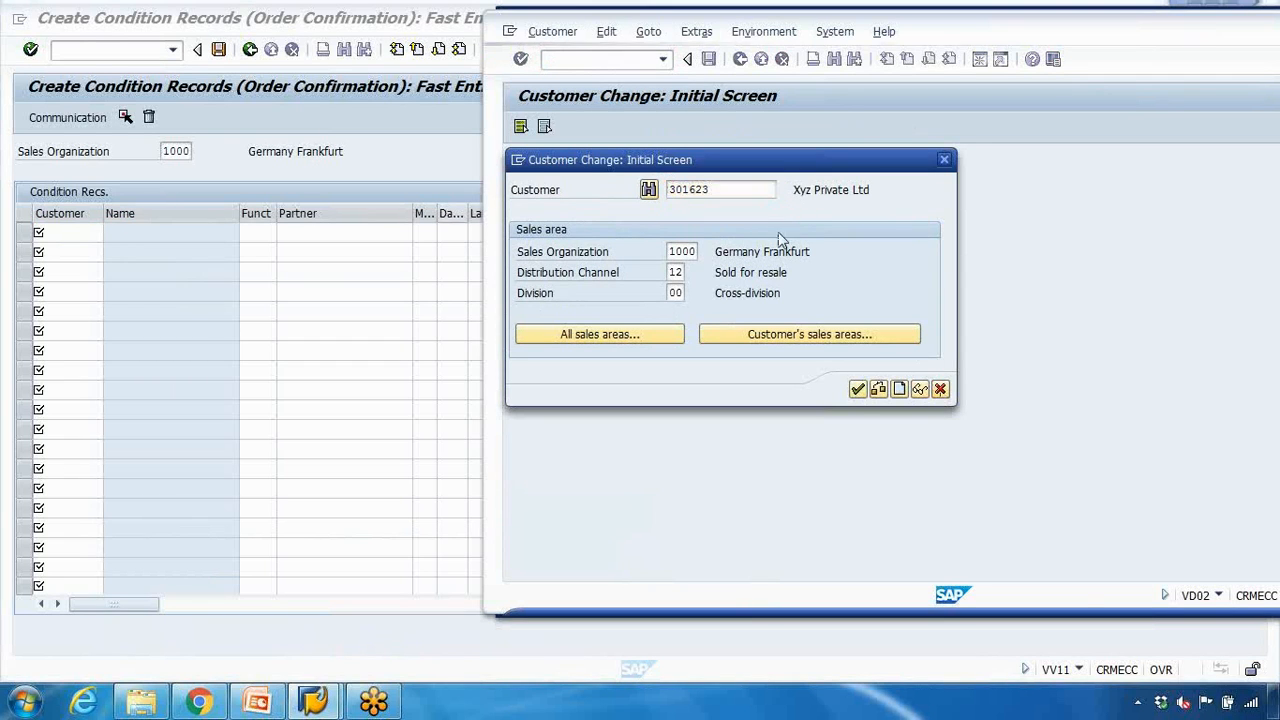
pyautogui.moveTo(980, 42); pyautogui.dragTo(833, 99)
pyautogui.click(1220, 82)
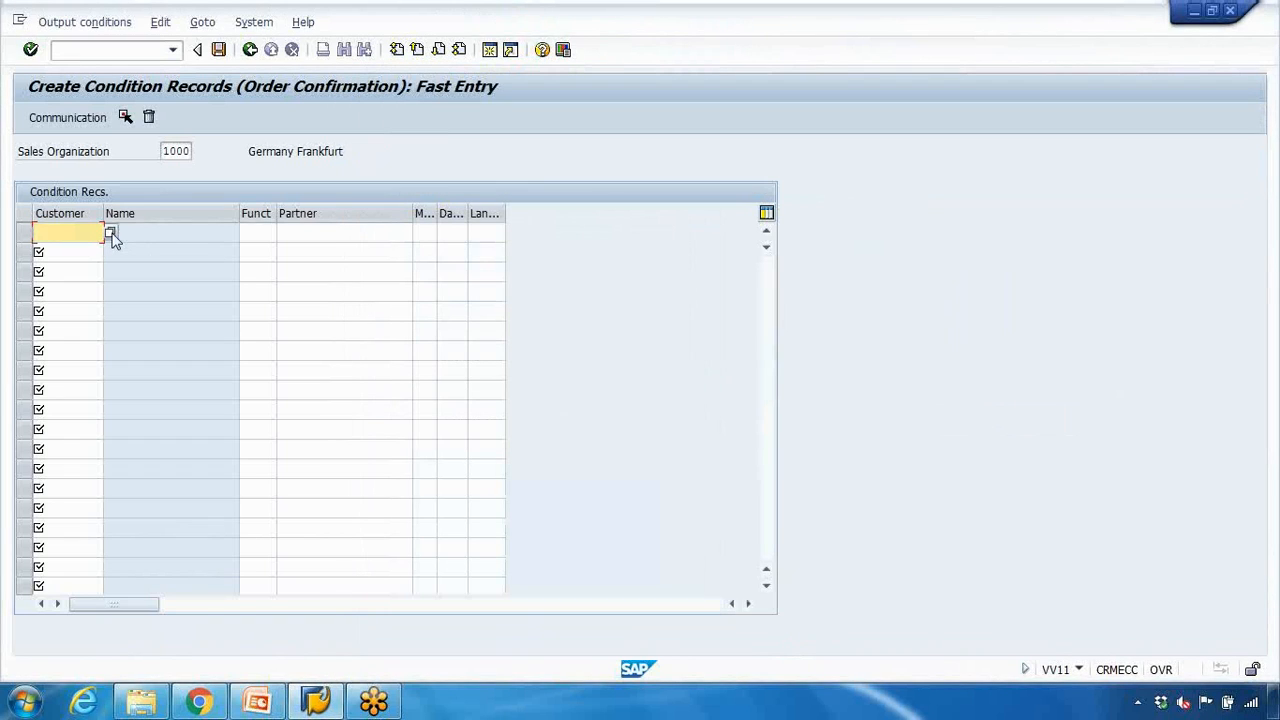
# Find the customer by searching names for XYZ* and enter Xyz Private Ltd from Perth in the first condition record row.
pyautogui.click(112, 234)
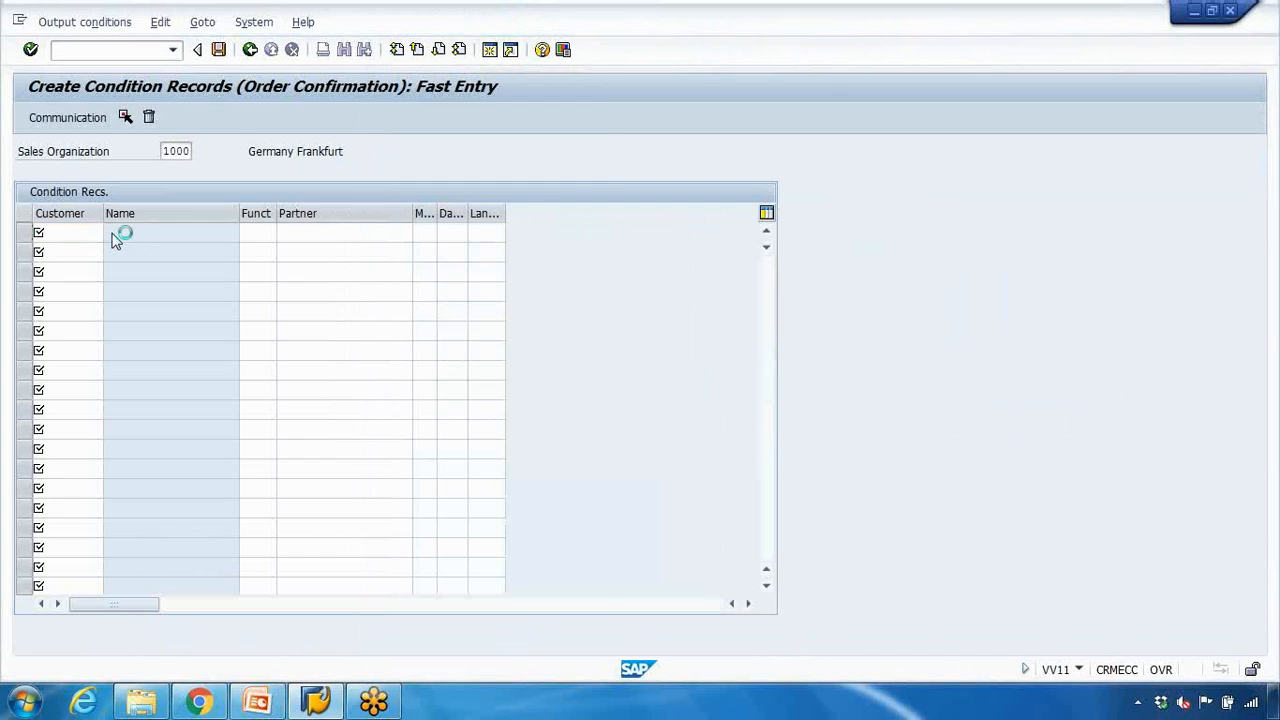
pyautogui.click(211, 192)
pyautogui.write('XYZ*')
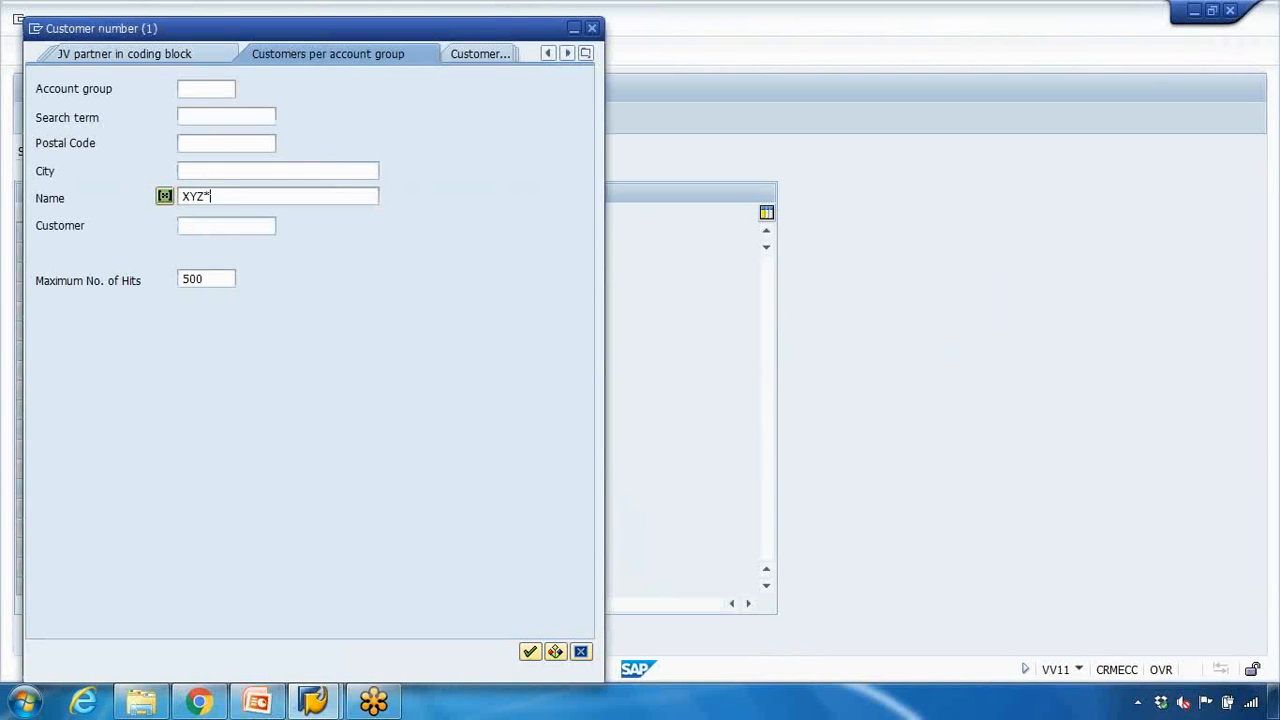
pyautogui.press('Return')
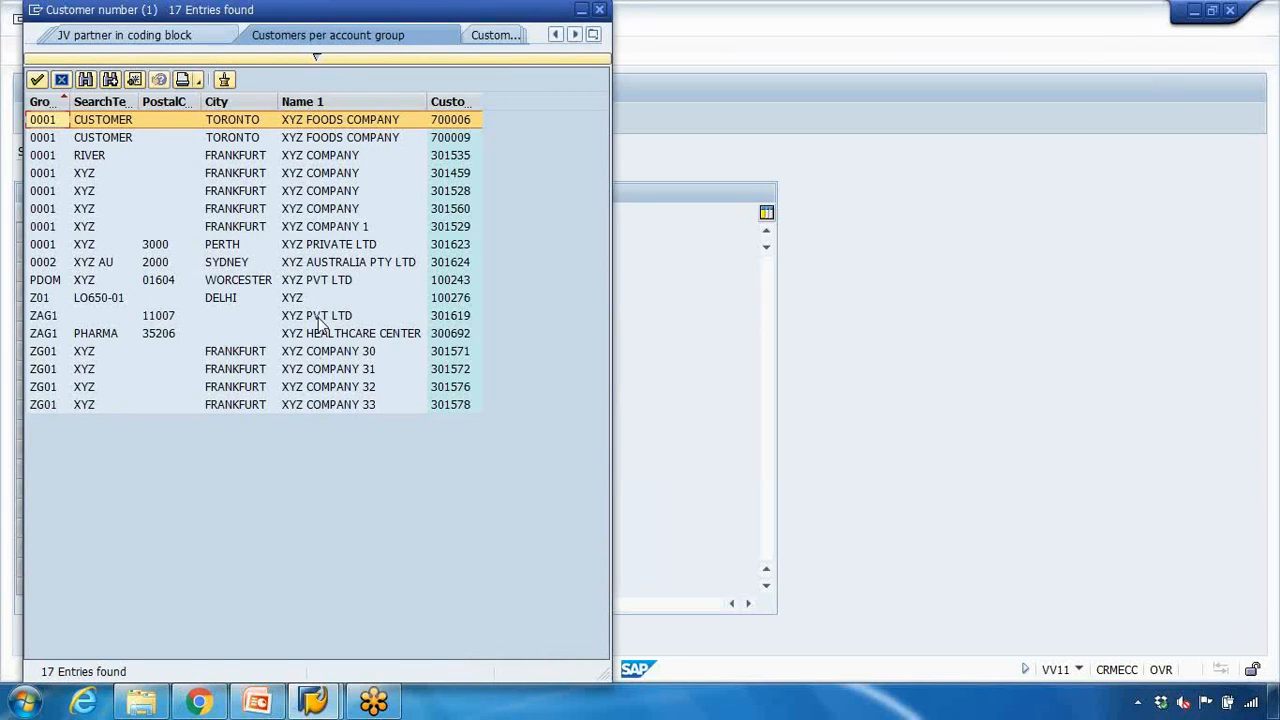
pyautogui.click(358, 247)
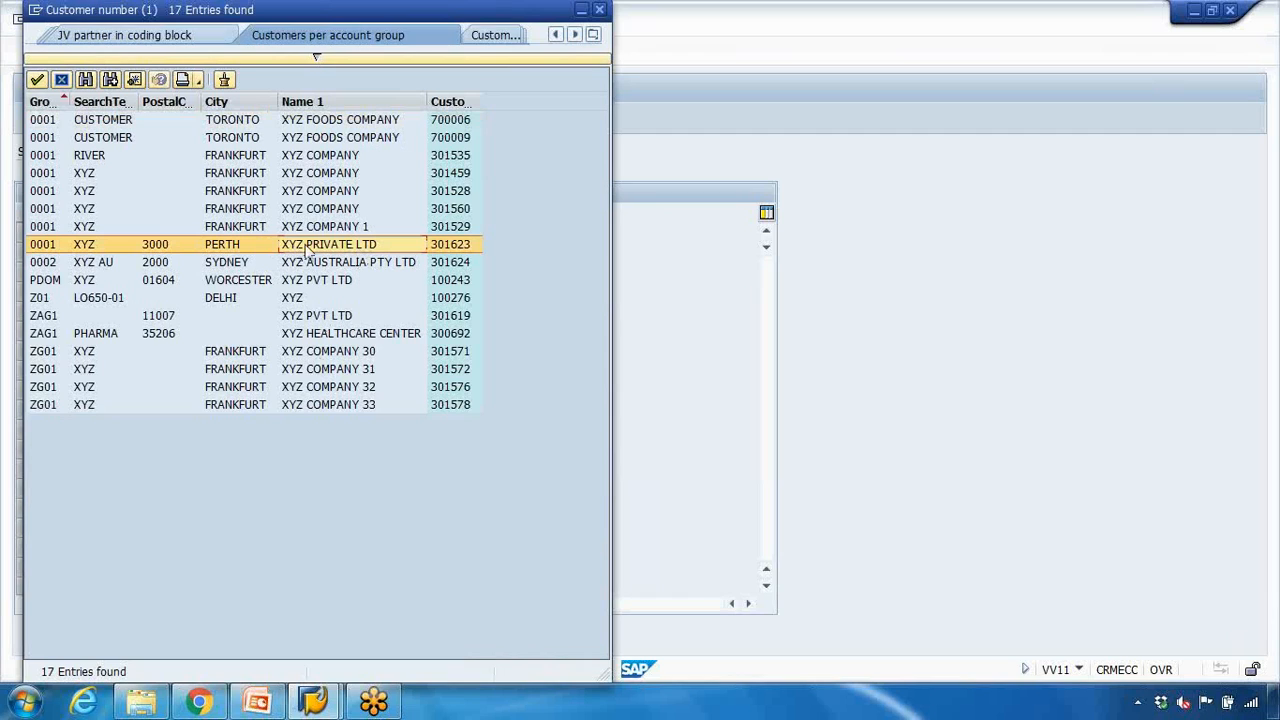
pyautogui.doubleClick(326, 247)
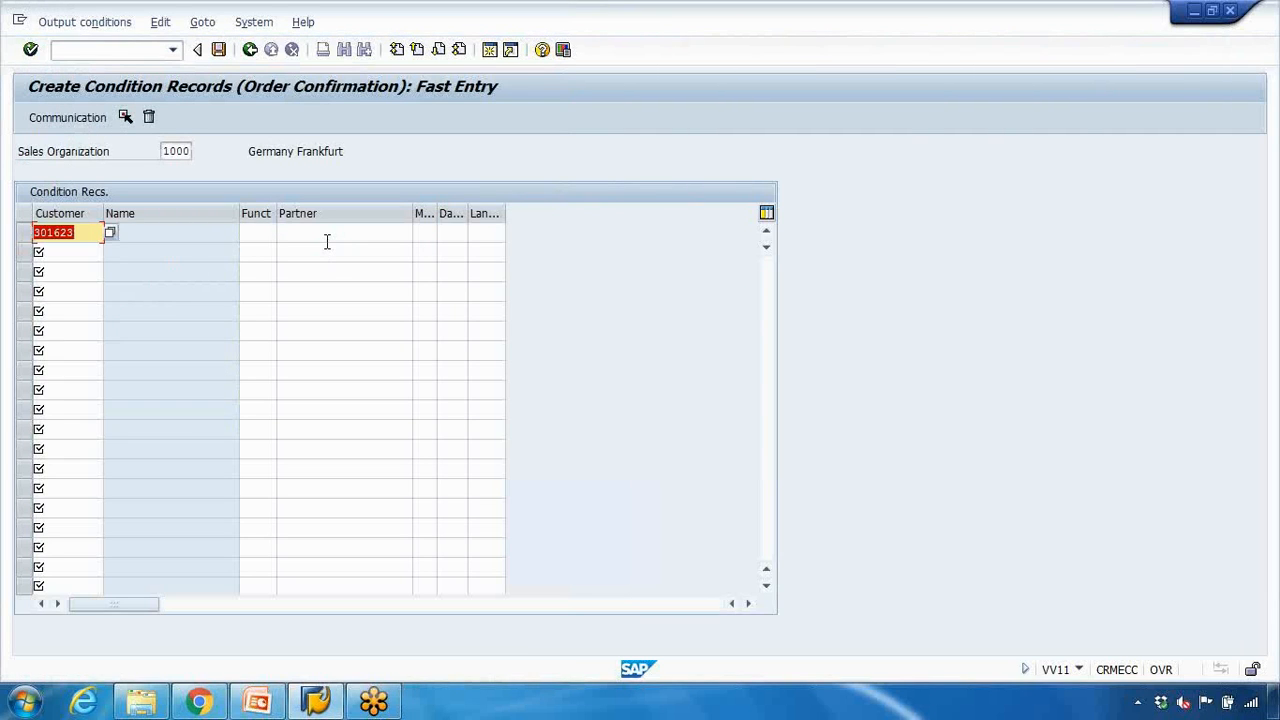
pyautogui.hotkey('ctrl', 'x')
pyautogui.hotkey('ctrl', 'v')
pyautogui.press('Return')
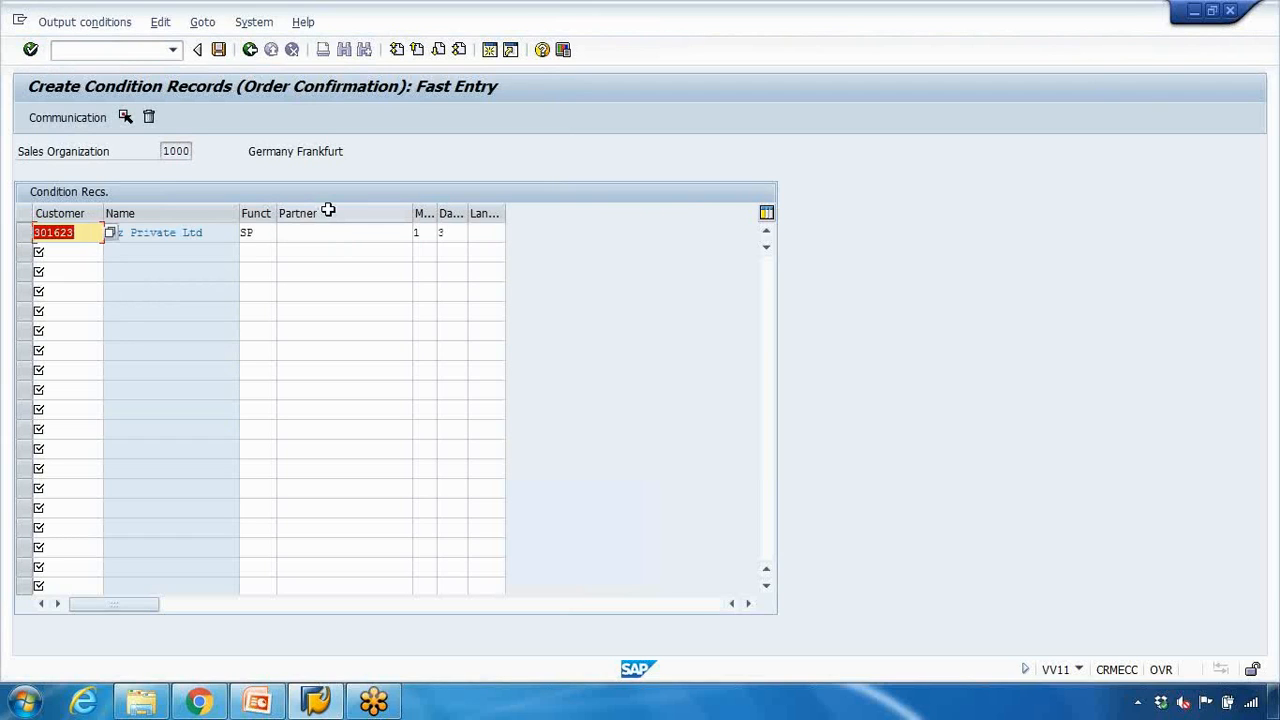
# Start transaction VD02 in a new session and try to open Xyz Private Ltd in sales area 1000 12 00.
pyautogui.moveTo(276, 212); pyautogui.dragTo(228, 231)
pyautogui.click(253, 233)
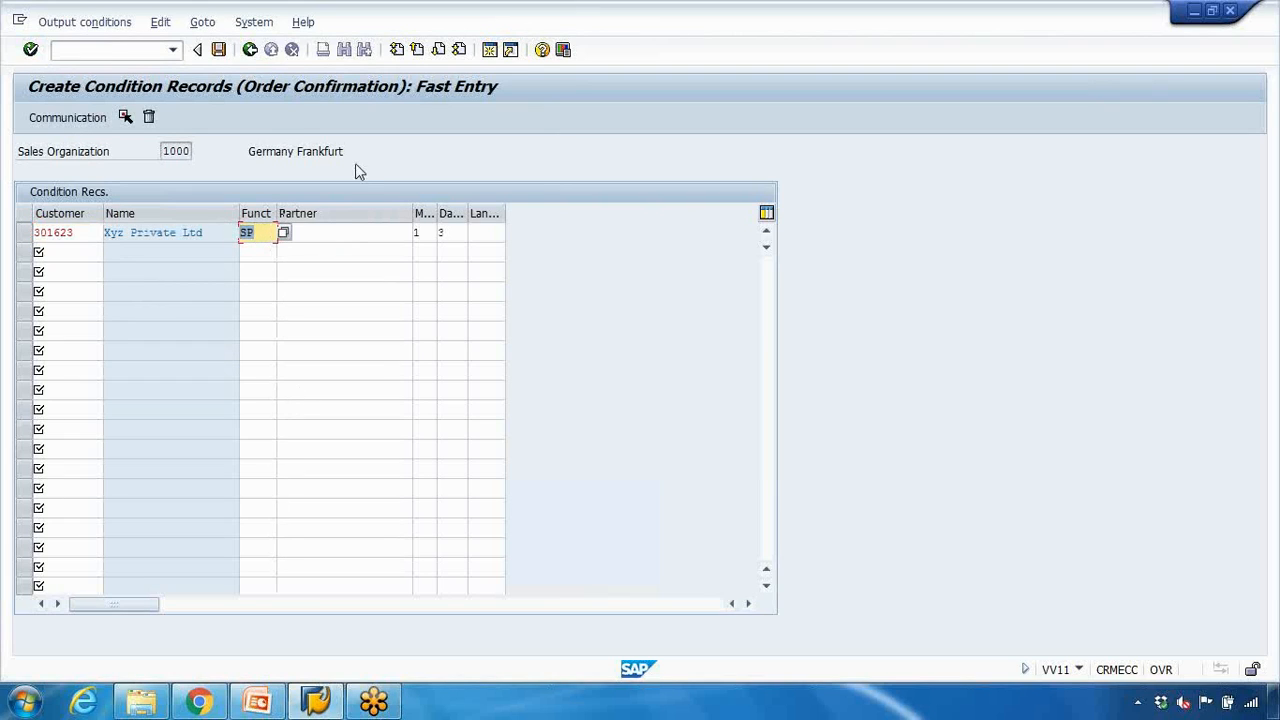
pyautogui.click(490, 53)
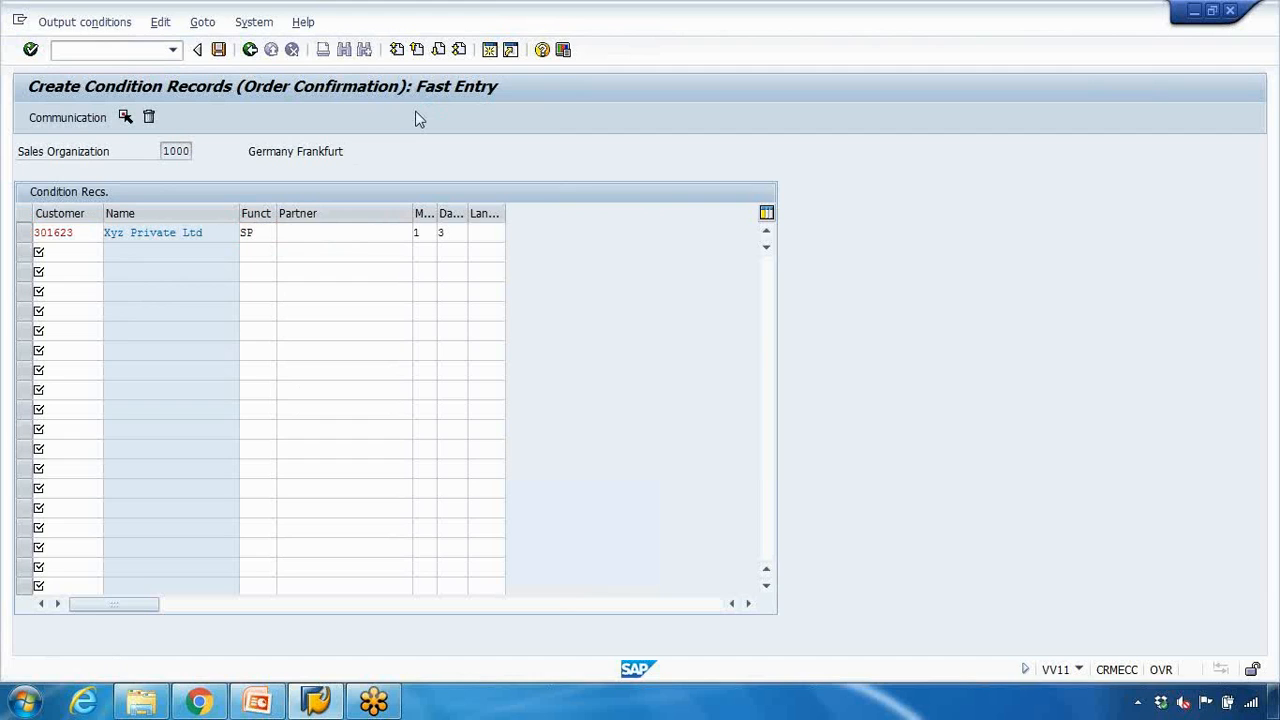
pyautogui.write('VD02')
pyautogui.press('Return')
pyautogui.press('Return')
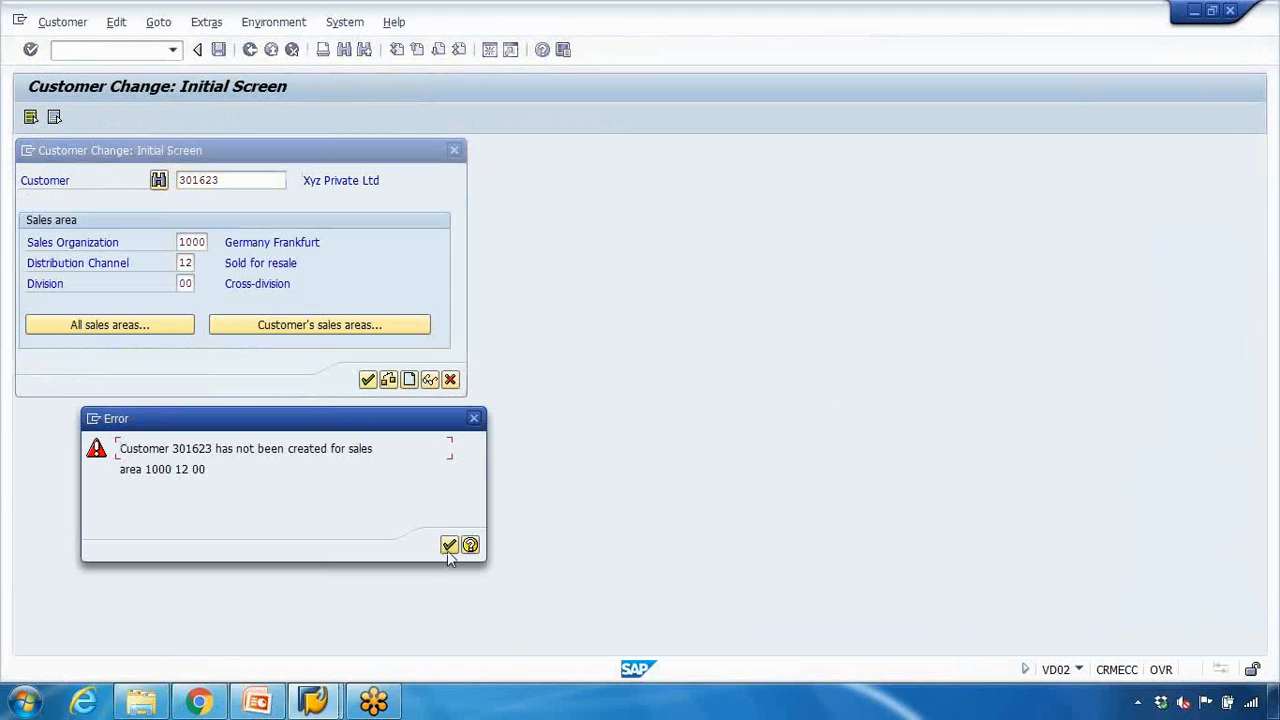
# Set the distribution channel to 10 and open the sales area data of Xyz Private Ltd.
pyautogui.press('Return')
pyautogui.doubleClick(186, 264)
pyautogui.write('10')
pyautogui.press('Return')
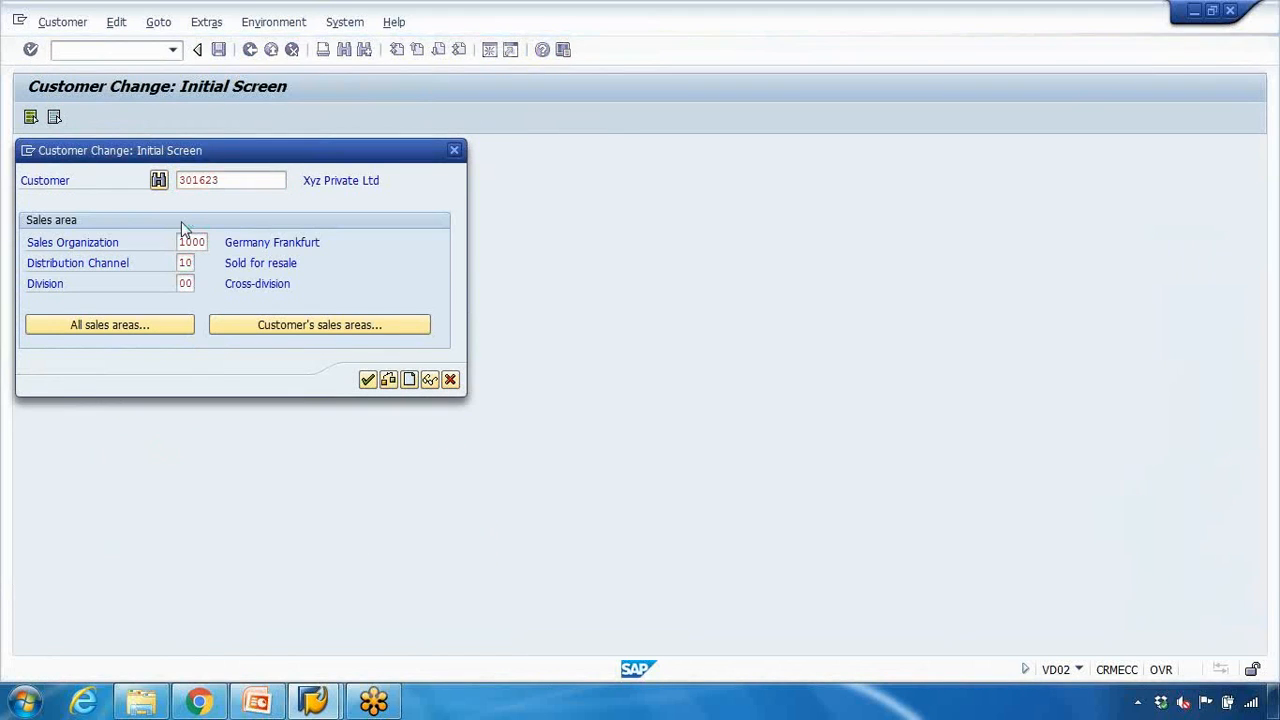
pyautogui.click(195, 126)
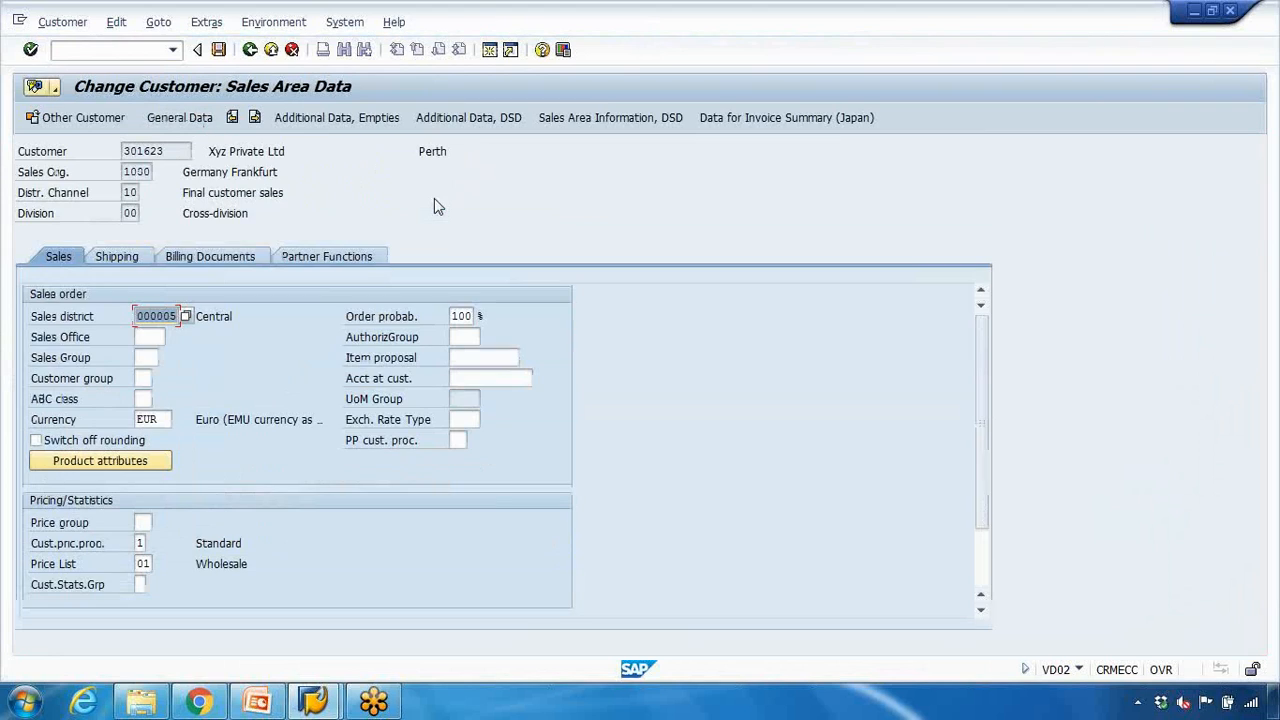
# Examine the partner functions assigned to Xyz Private Ltd, including bill-to party, payer and ship-to party.
pyautogui.click(354, 257)
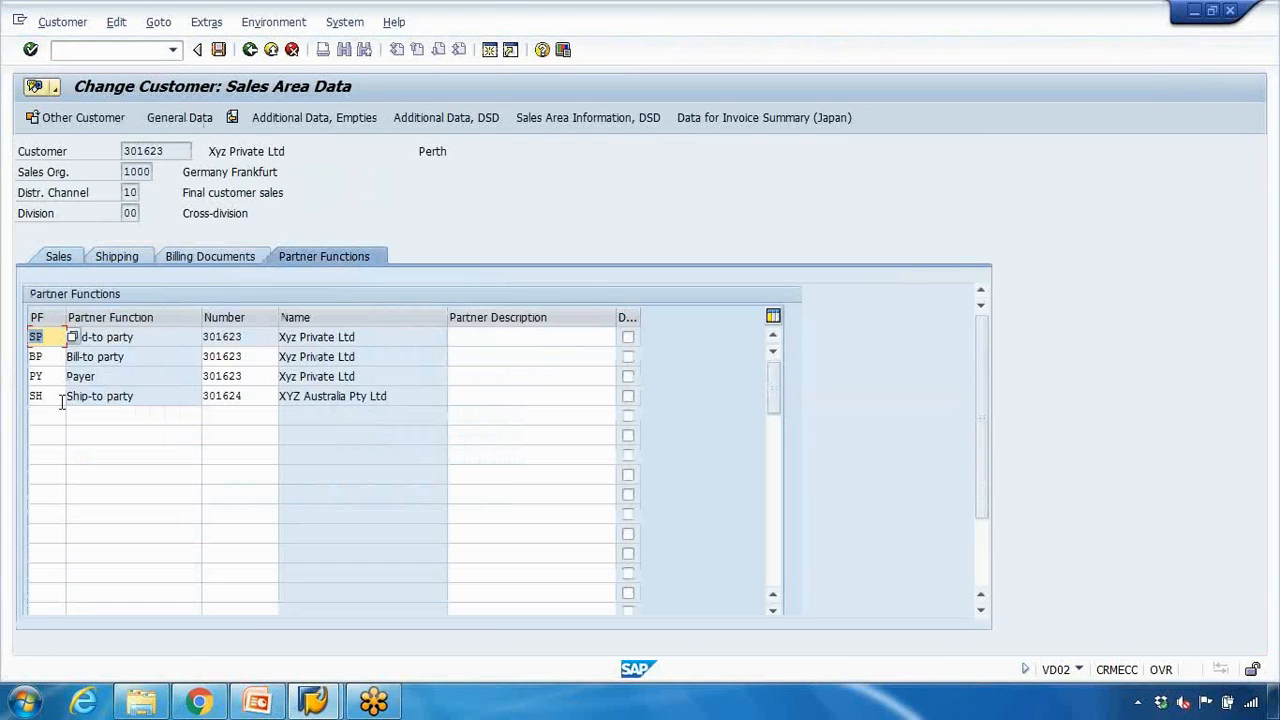
pyautogui.click(36, 356)
pyautogui.click(32, 376)
pyautogui.click(36, 396)
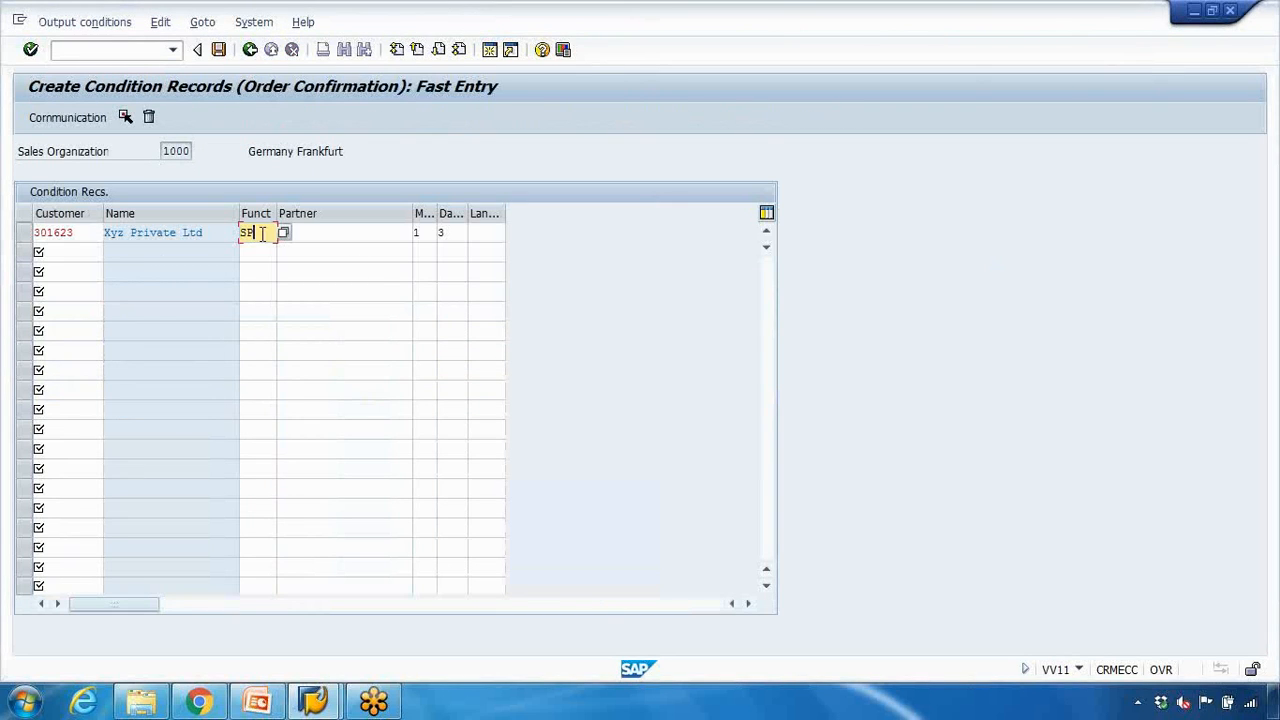
# Return to the VV11 session and look through the possible partner functions for the condition record, keeping SP.
pyautogui.click(283, 233)
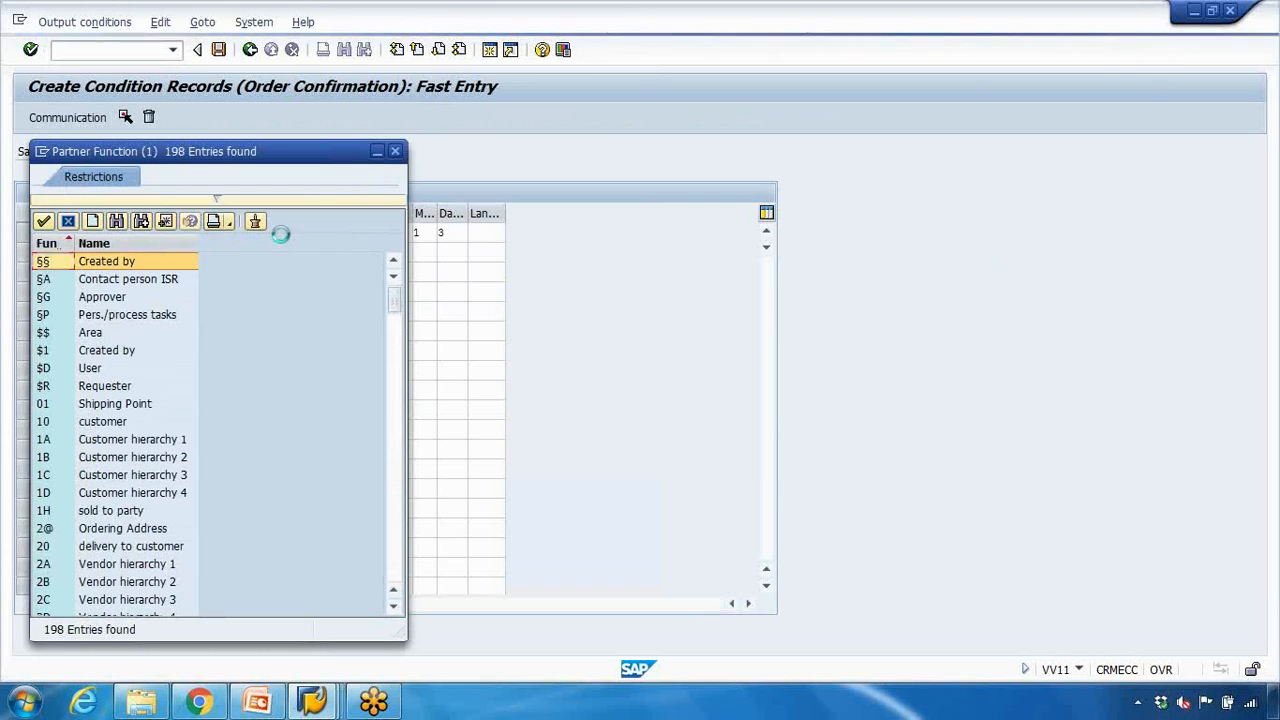
pyautogui.scroll(-1, 157, 280)
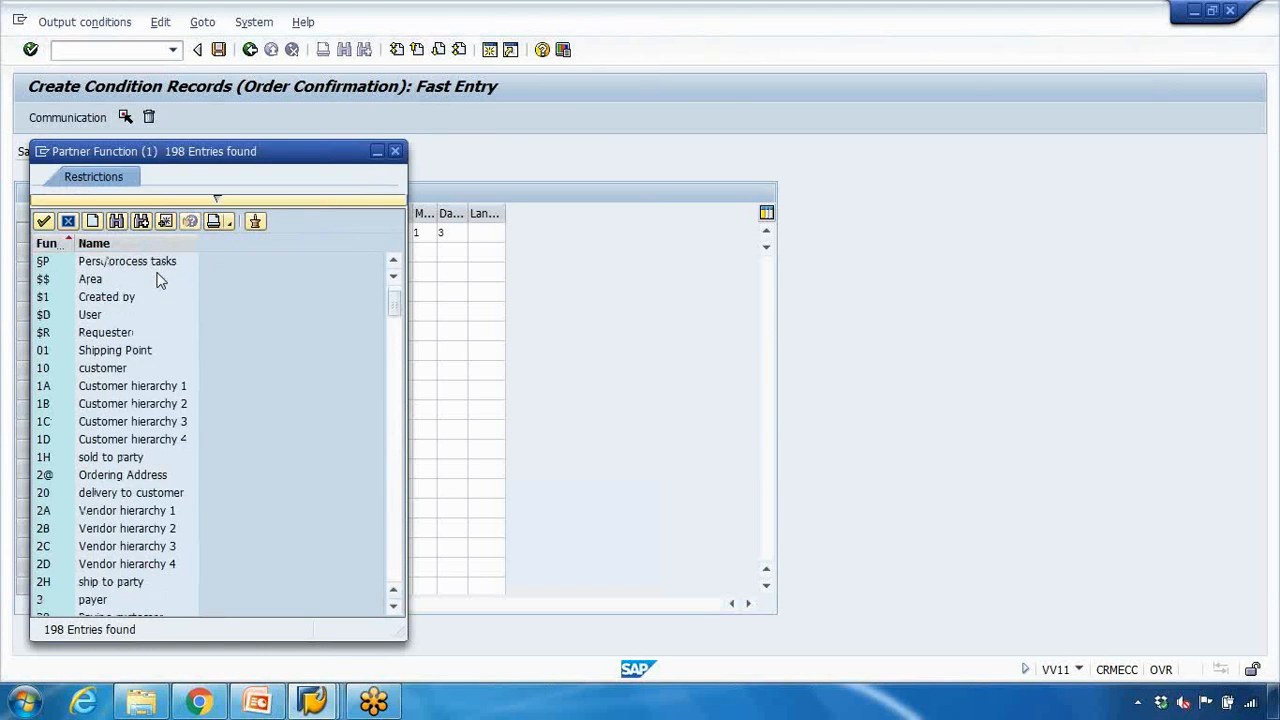
pyautogui.scroll(-1, 157, 280)
pyautogui.click(395, 151)
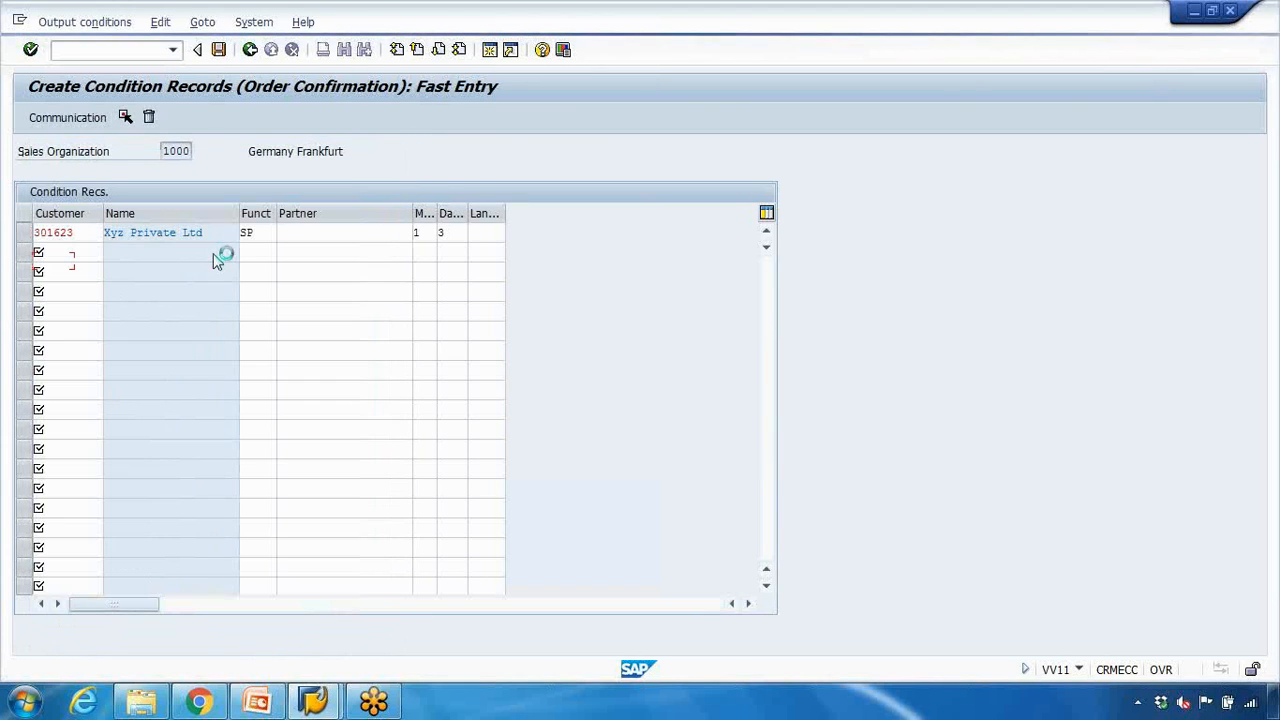
pyautogui.doubleClick(259, 231)
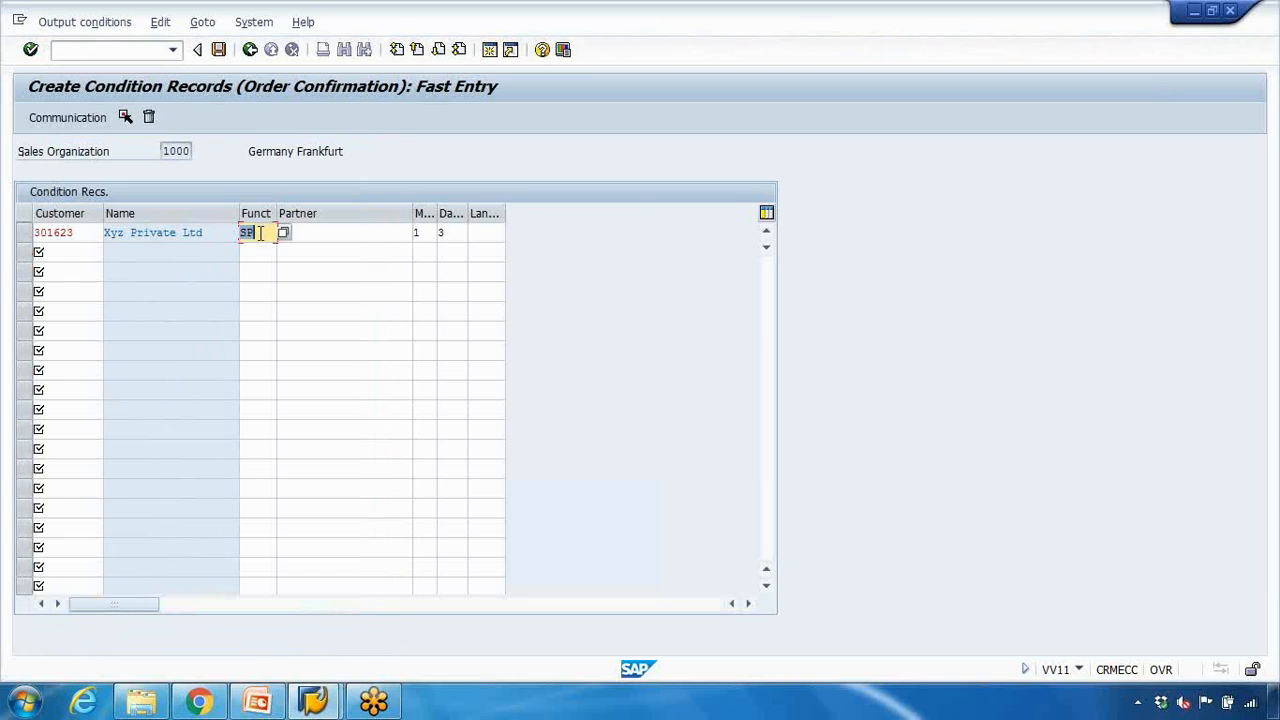
pyautogui.click(393, 232)
# Widen the medium column slightly and choose 1 Print output as the transmission medium for the Xyz Private Ltd record.
pyautogui.click(426, 232)
pyautogui.write('1')
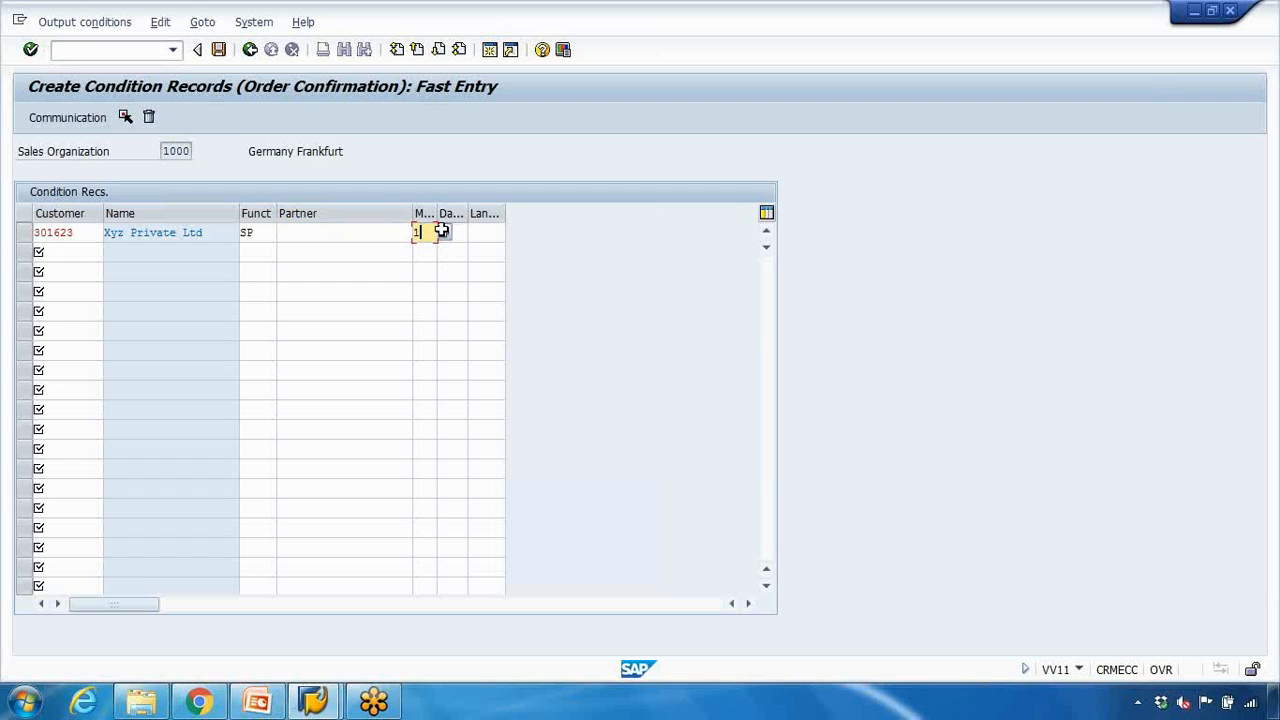
pyautogui.moveTo(437, 213); pyautogui.dragTo(444, 214)
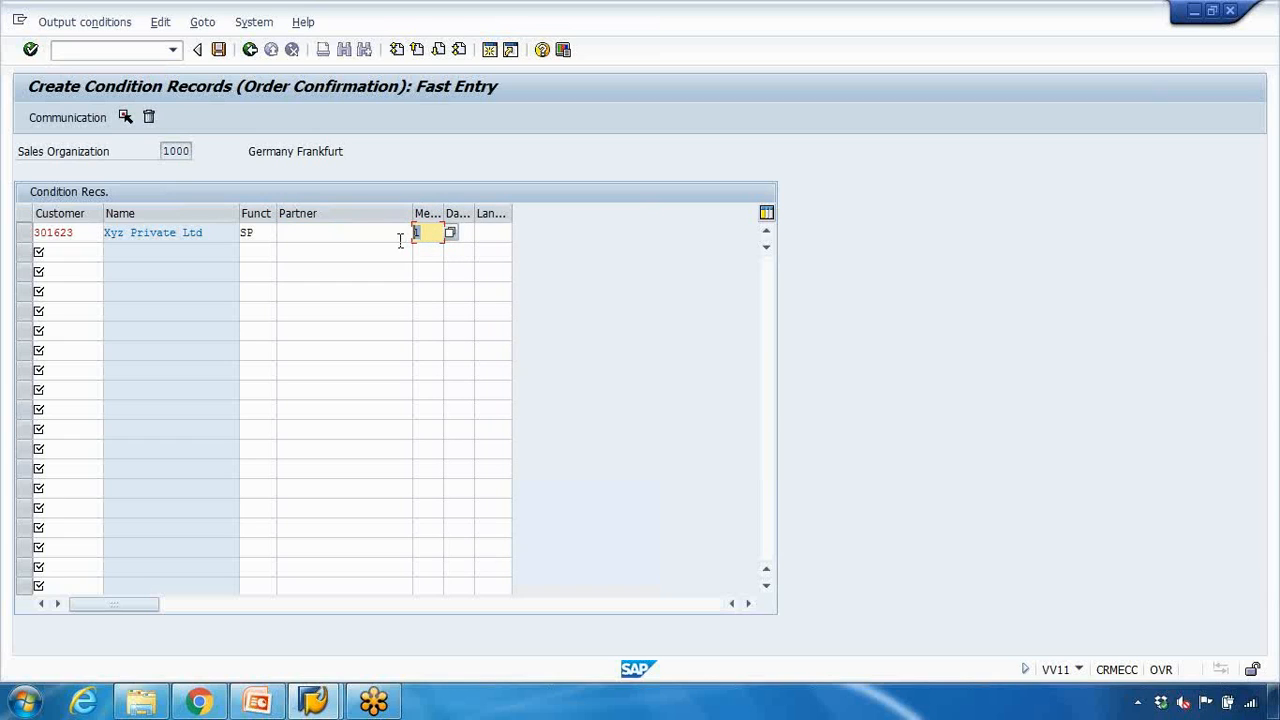
pyautogui.click(448, 234)
pyautogui.click(431, 234)
pyautogui.click(452, 235)
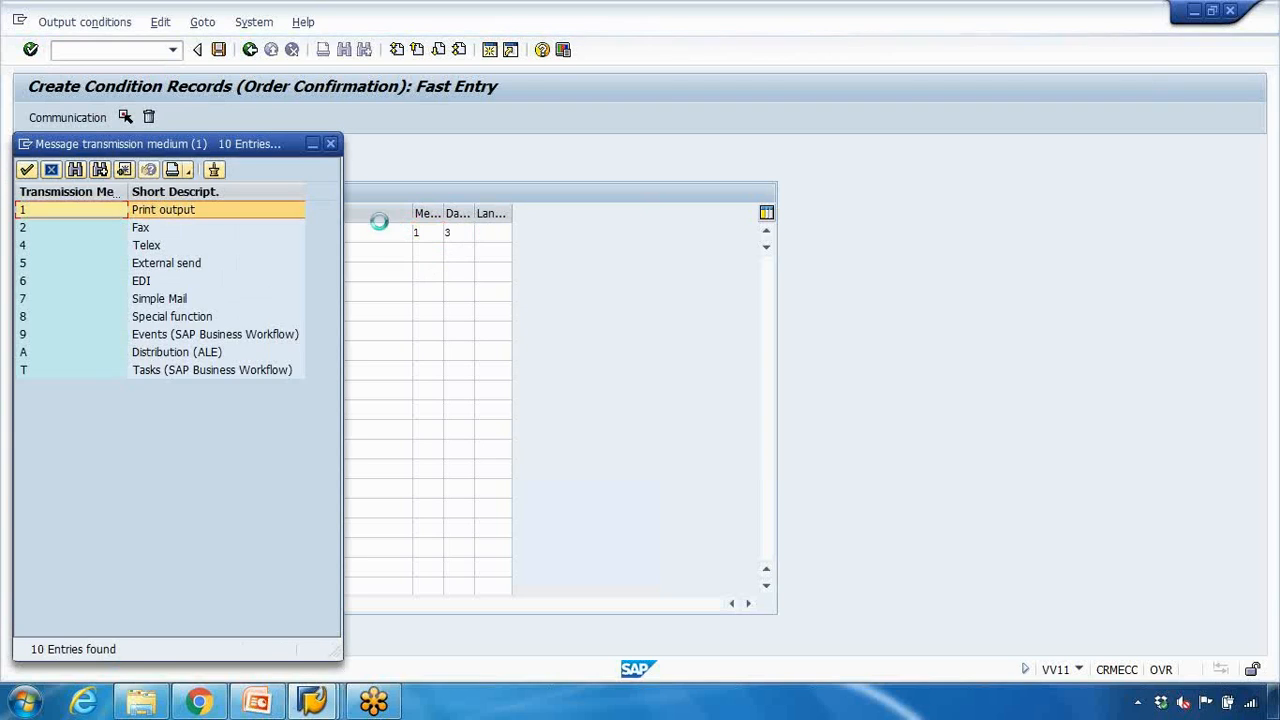
pyautogui.click(151, 265)
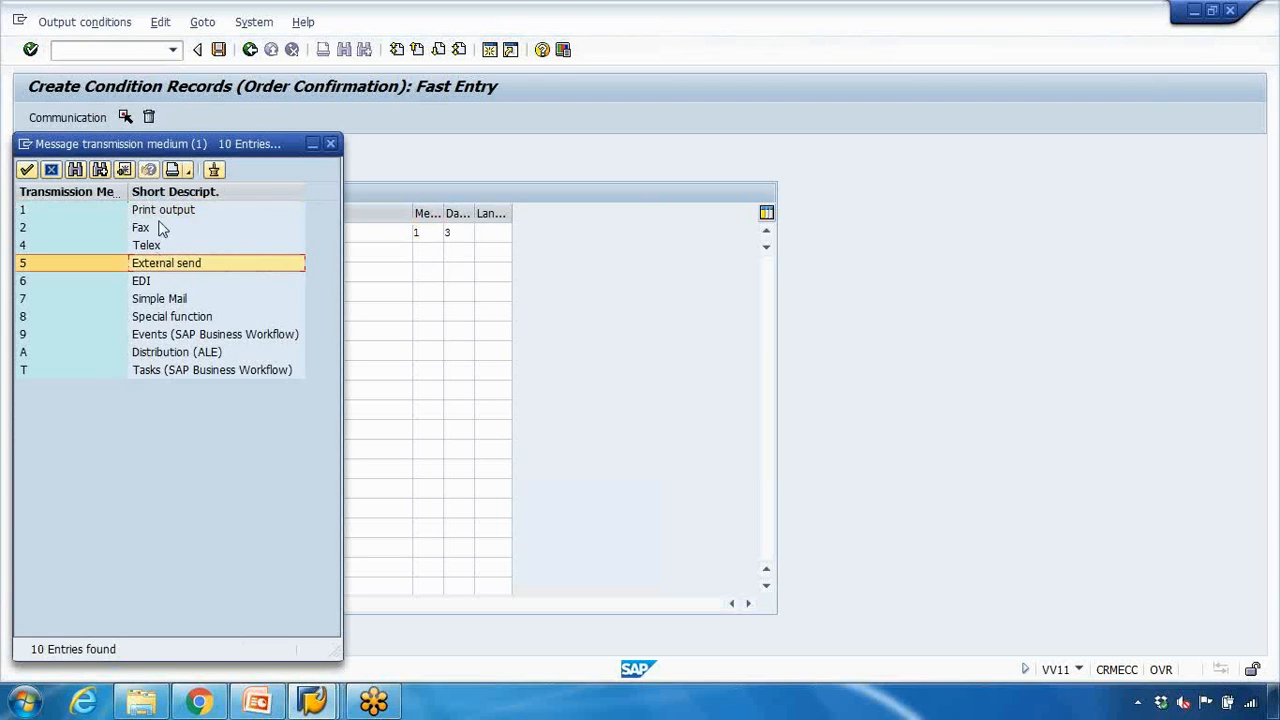
pyautogui.click(145, 282)
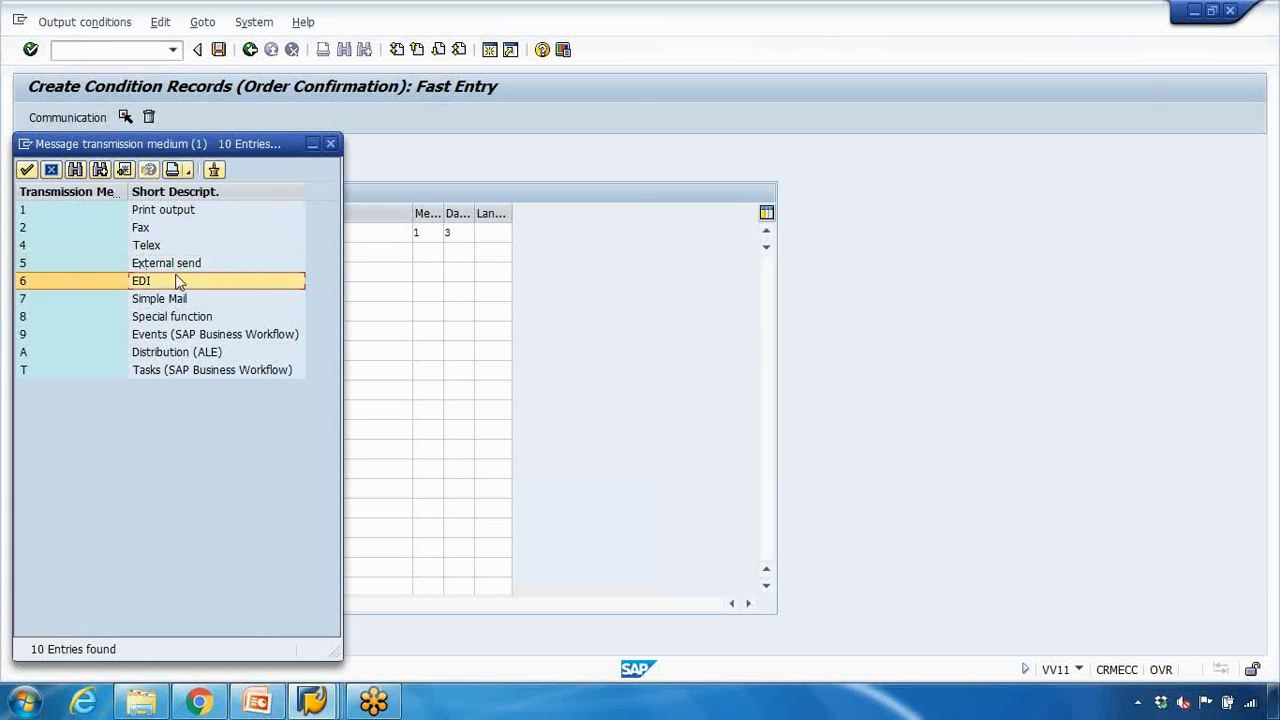
pyautogui.click(169, 214)
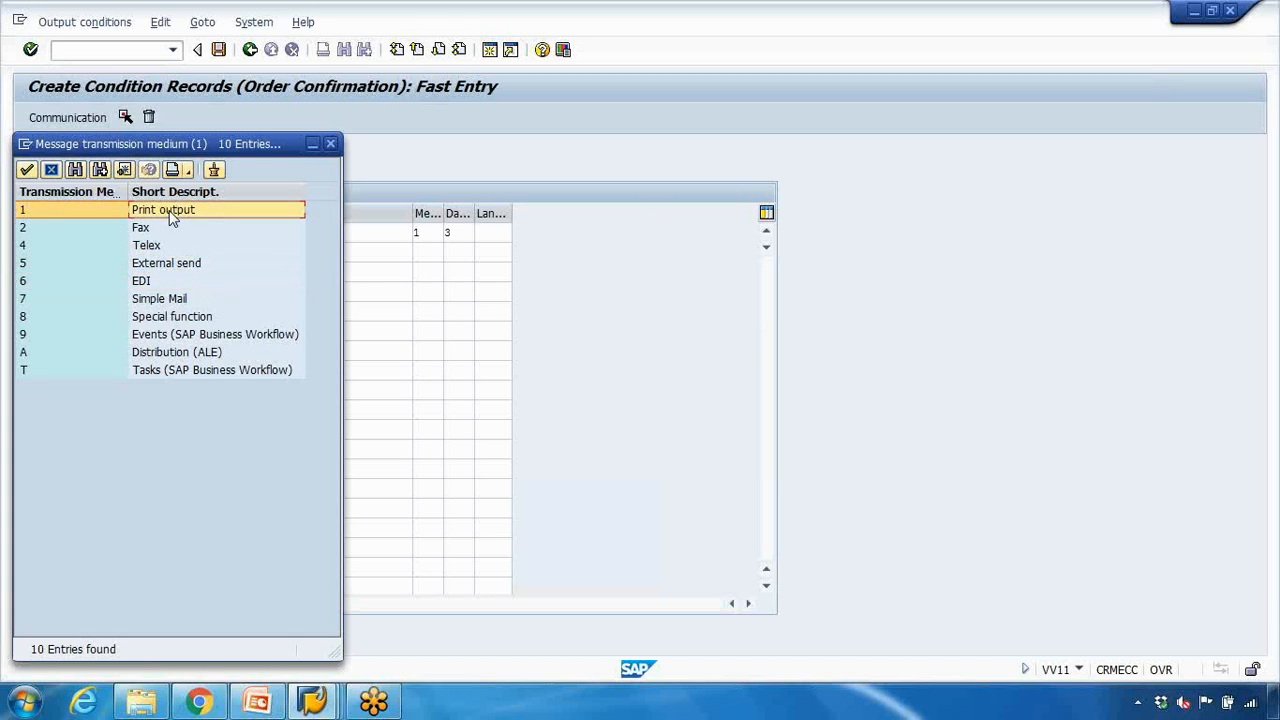
pyautogui.doubleClick(169, 214)
# Set the record's dispatch time to 4, Send immediately (when saving the application).
pyautogui.click(452, 233)
pyautogui.write('3')
pyautogui.click(481, 234)
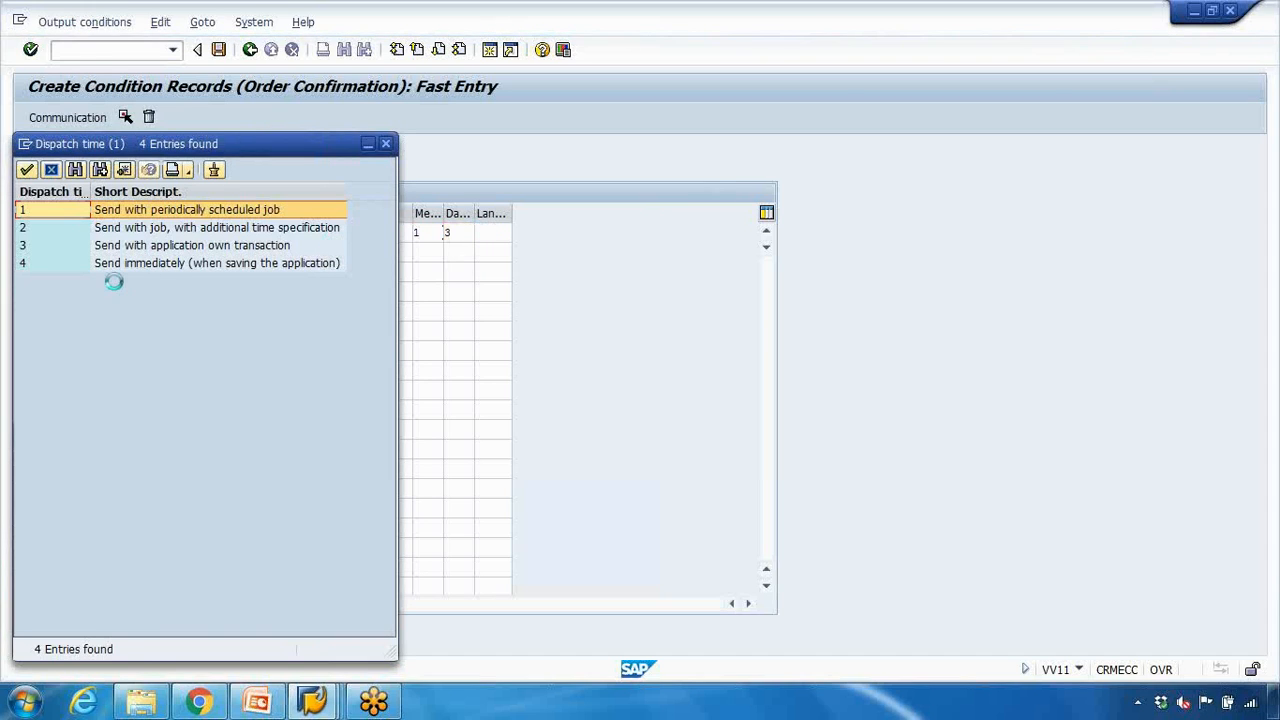
pyautogui.click(169, 266)
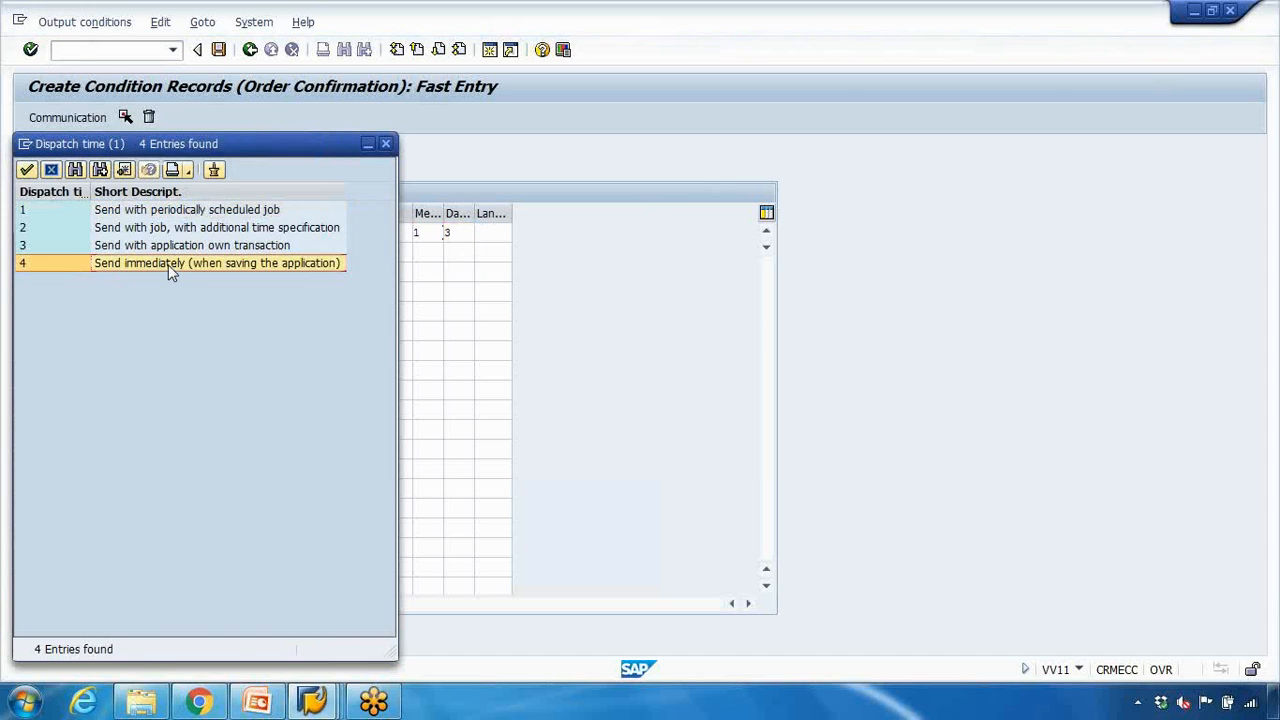
pyautogui.click(185, 216)
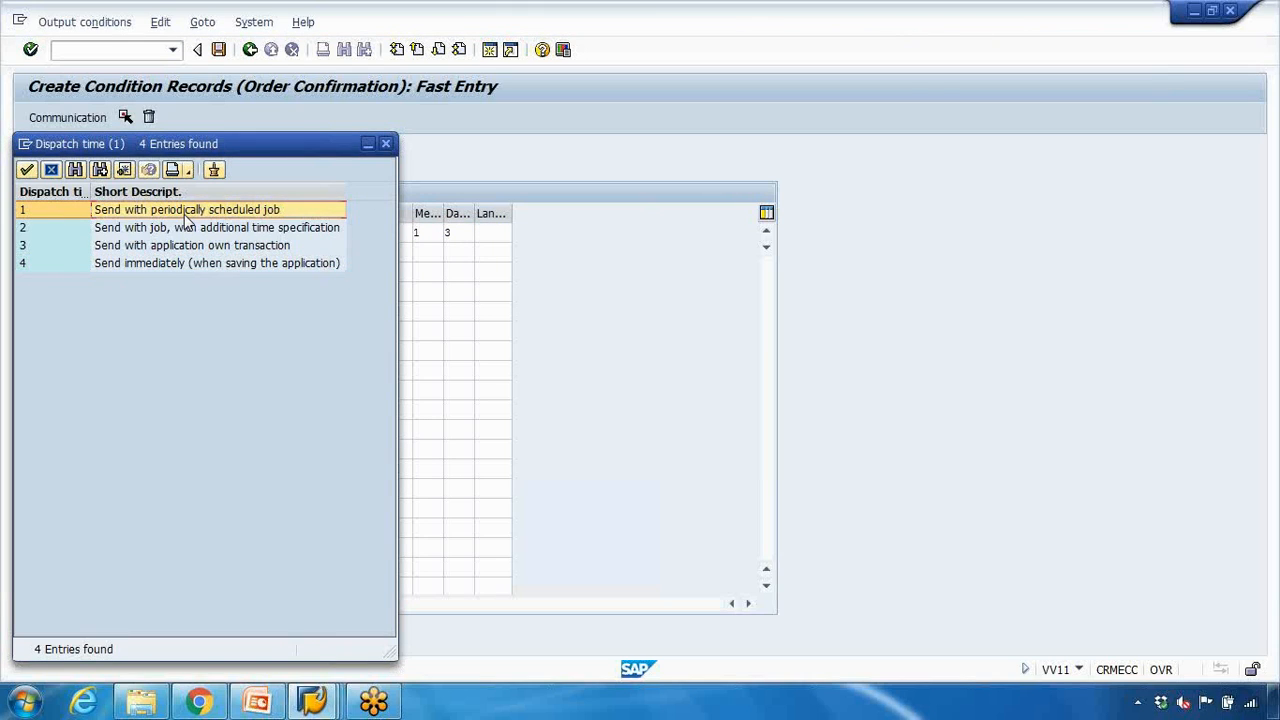
pyautogui.doubleClick(168, 263)
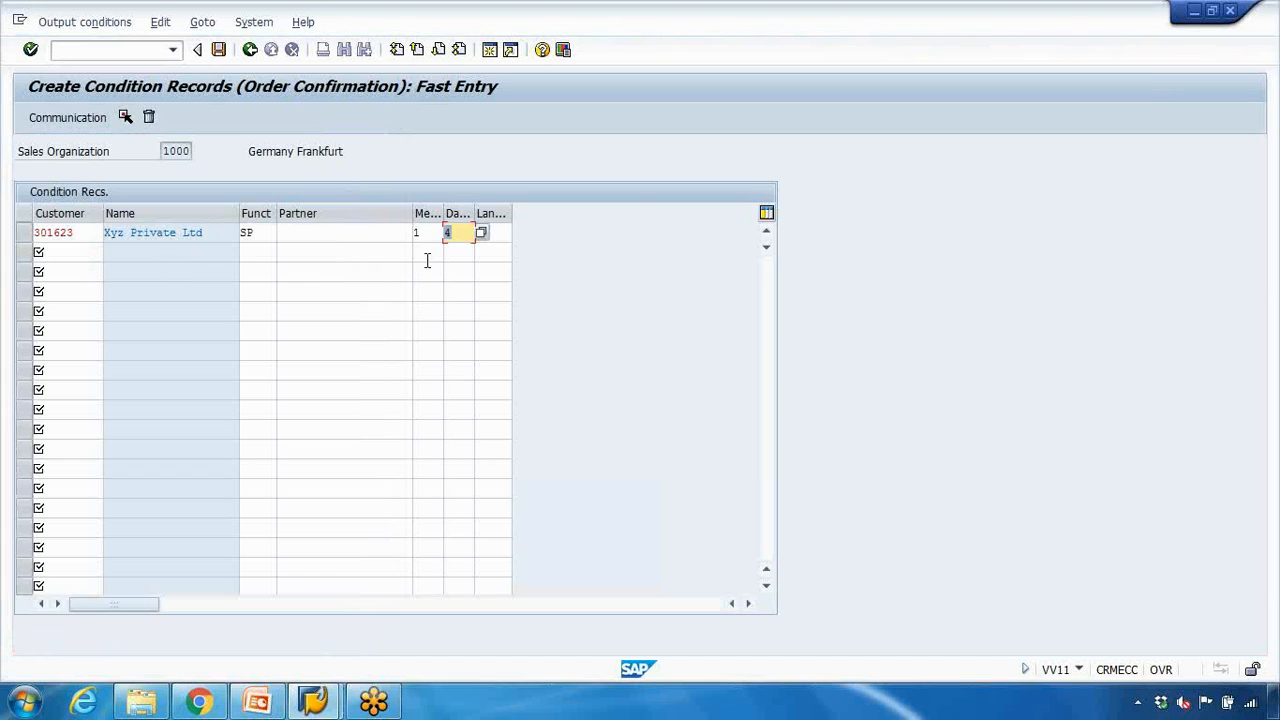
# Select the Xyz Private Ltd condition record and open its communication details.
pyautogui.click(25, 233)
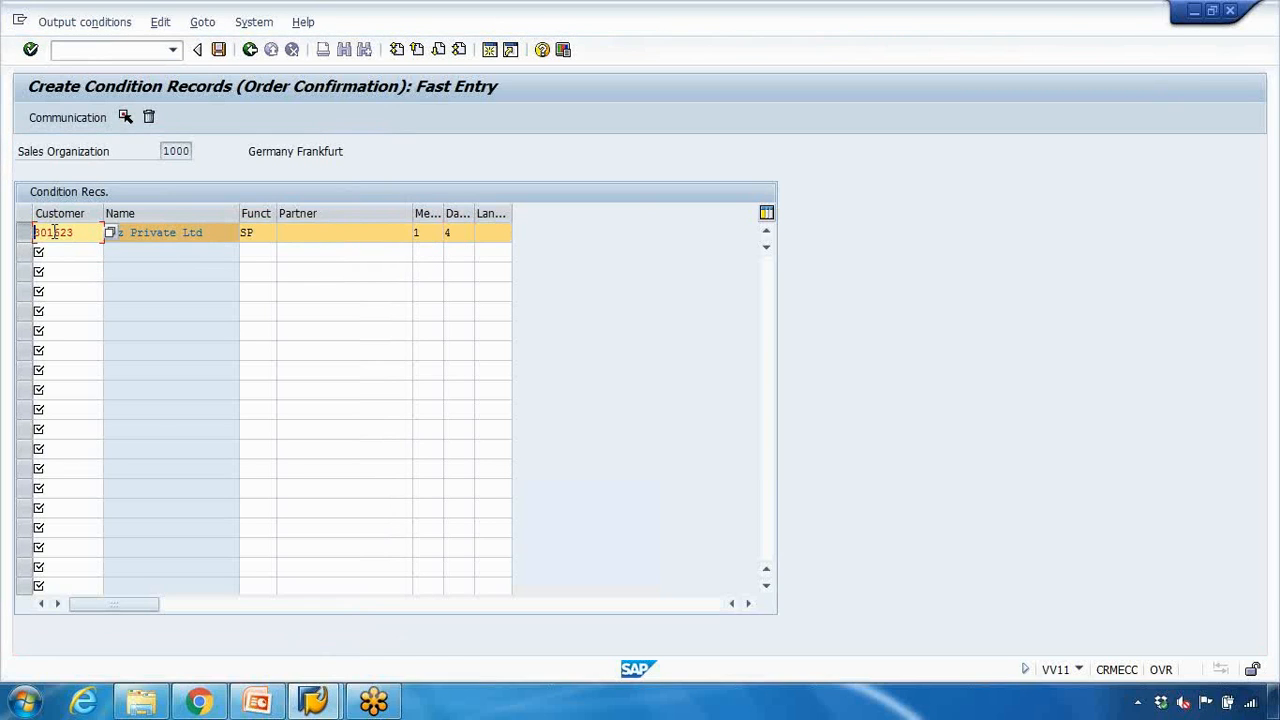
pyautogui.click(52, 236)
pyautogui.click(26, 234)
pyautogui.doubleClick(70, 233)
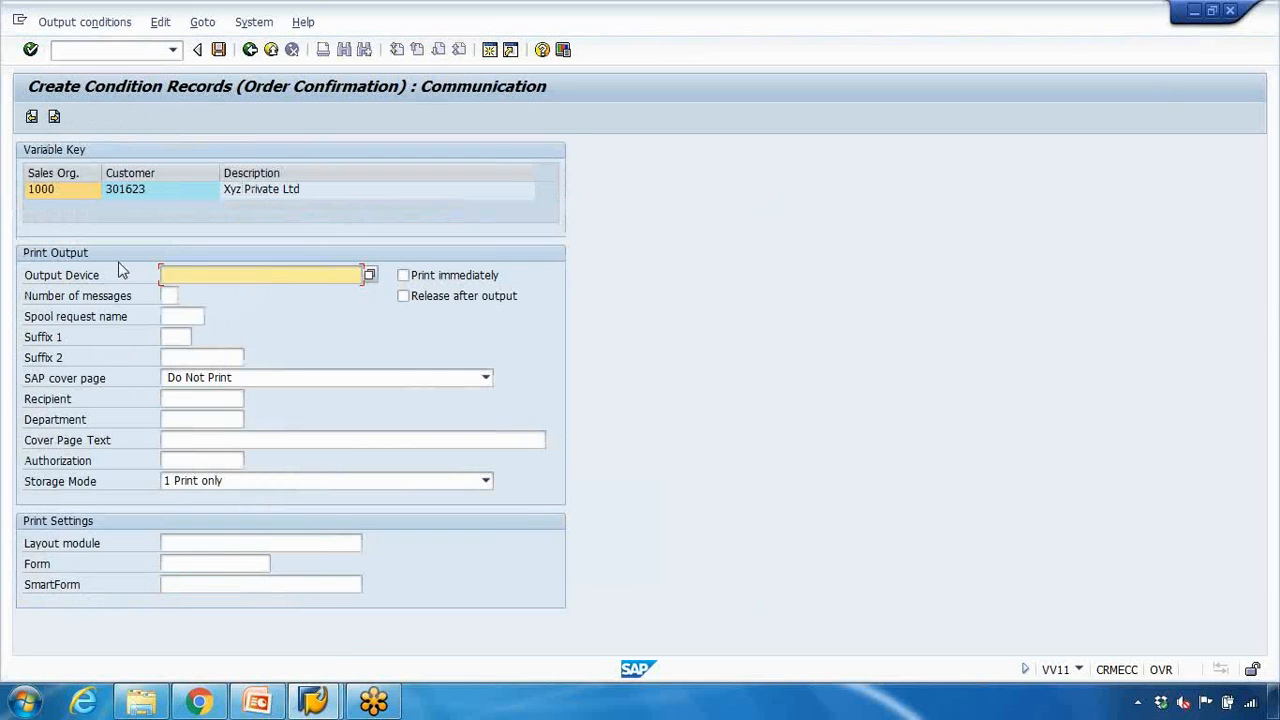
# Browse the available output devices and choose 1AMK, SAP SI Hamburg Raum Alster, as the record's output device.
pyautogui.click(370, 276)
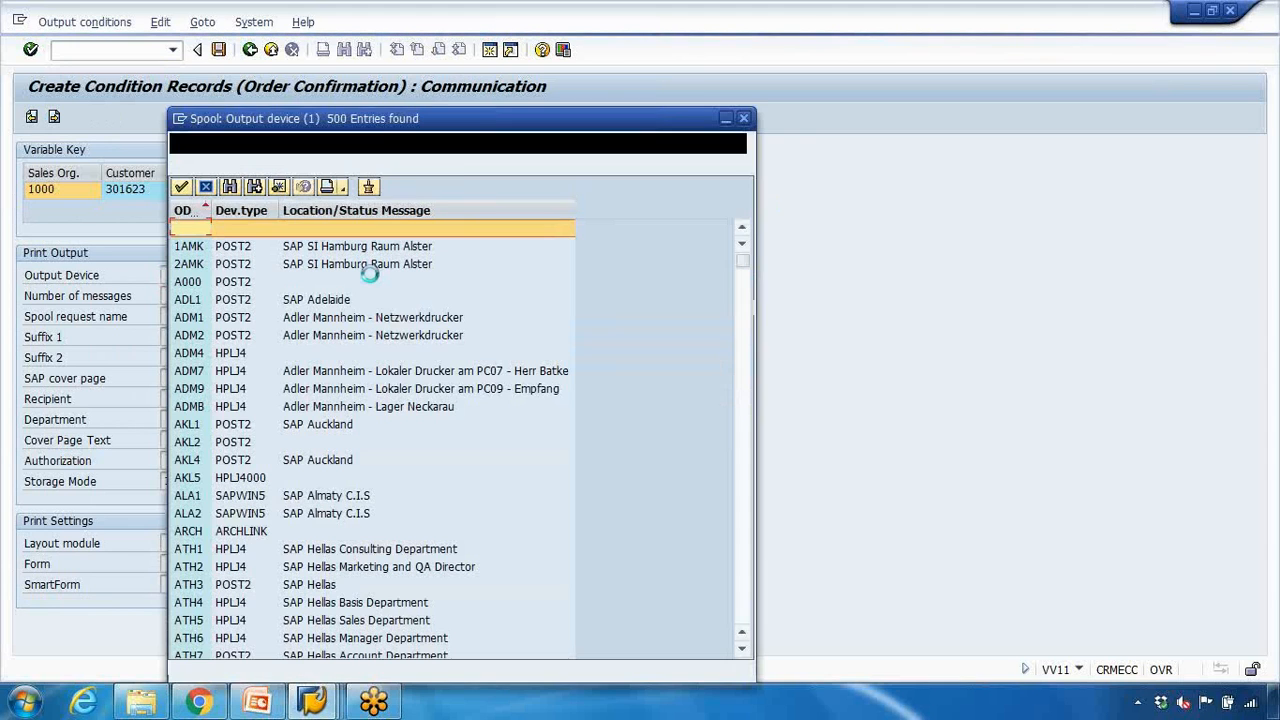
pyautogui.scroll(-7, 370, 320)
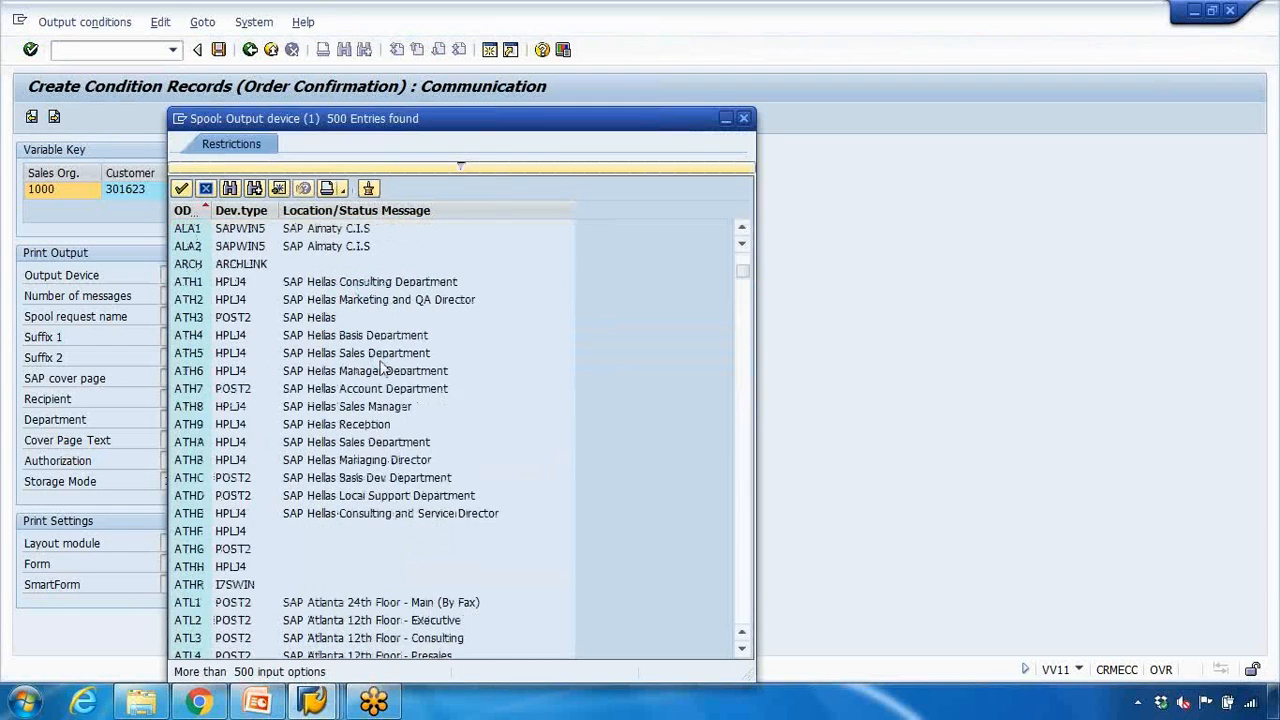
pyautogui.scroll(-20, 380, 348)
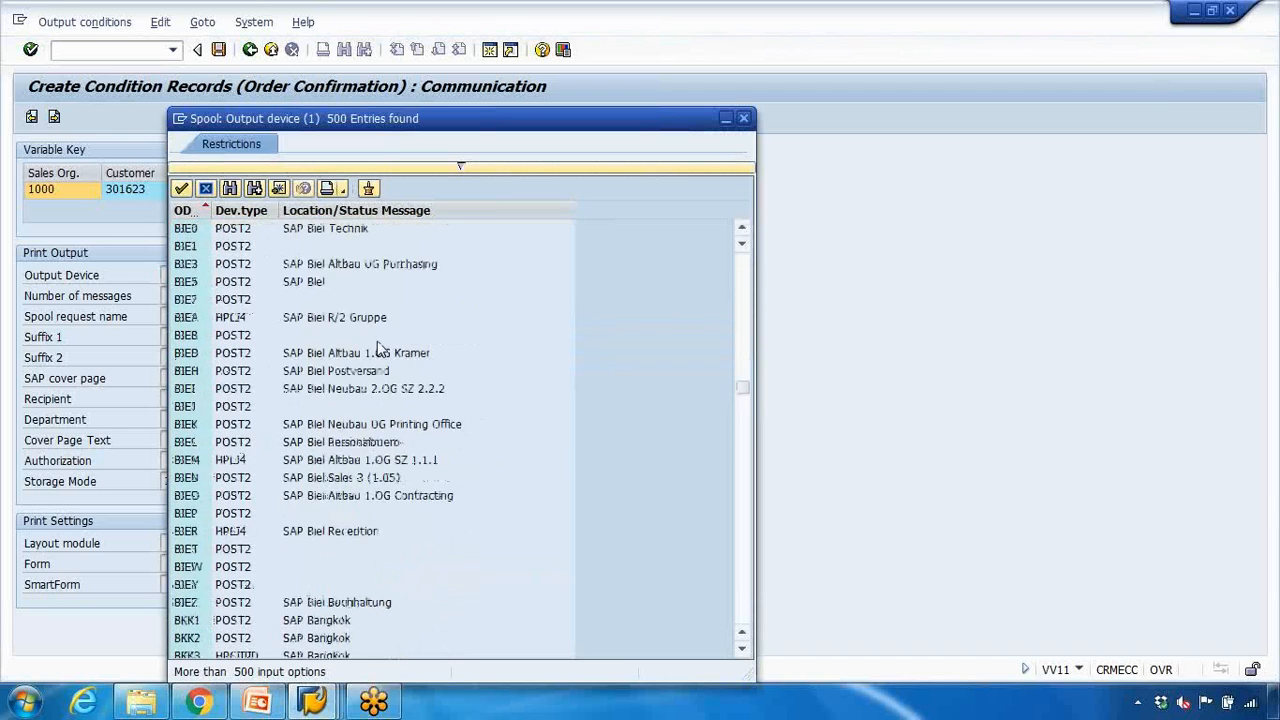
pyautogui.scroll(-20, 380, 348)
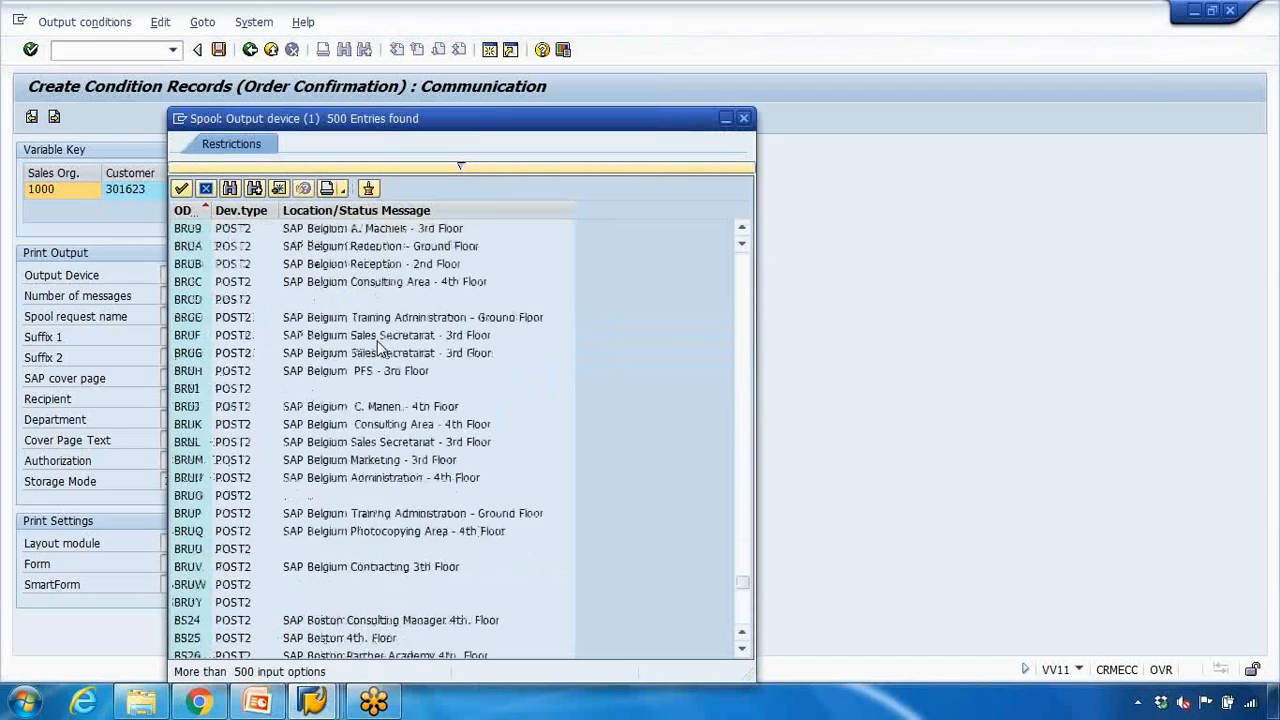
pyautogui.scroll(-6, 380, 348)
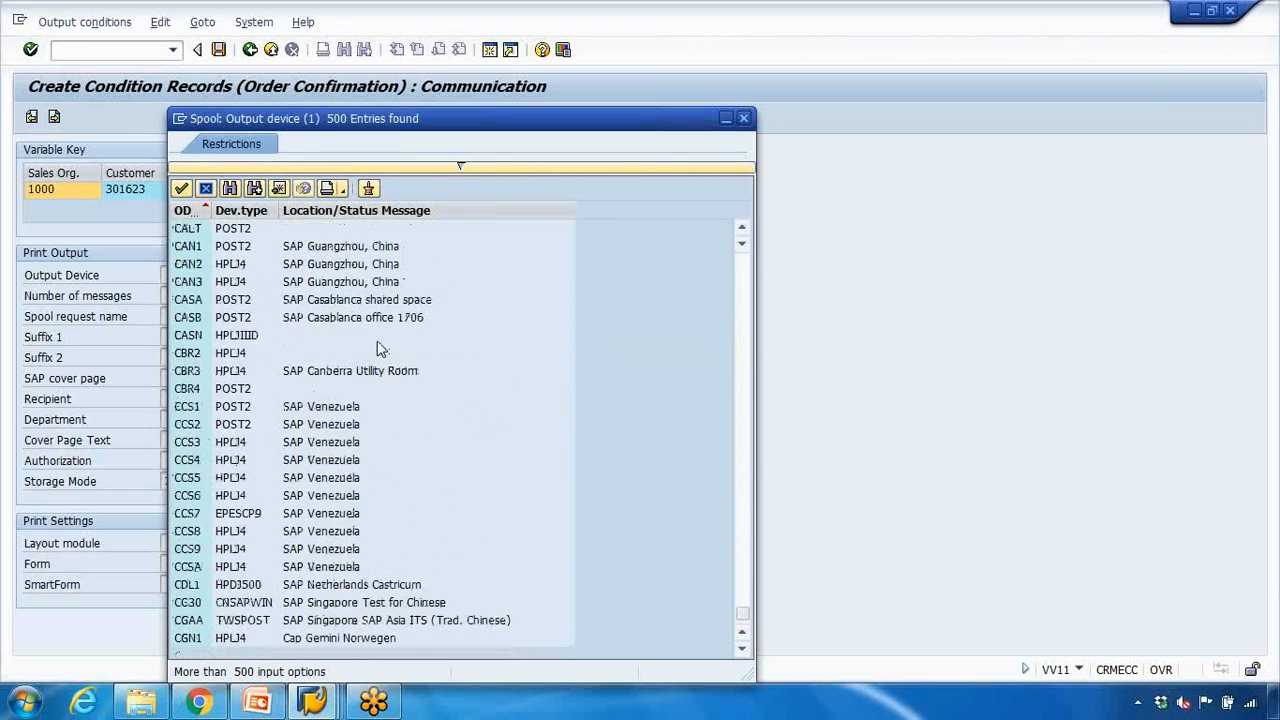
pyautogui.scroll(20, 380, 348)
pyautogui.scroll(20, 380, 348)
pyautogui.scroll(20, 380, 348)
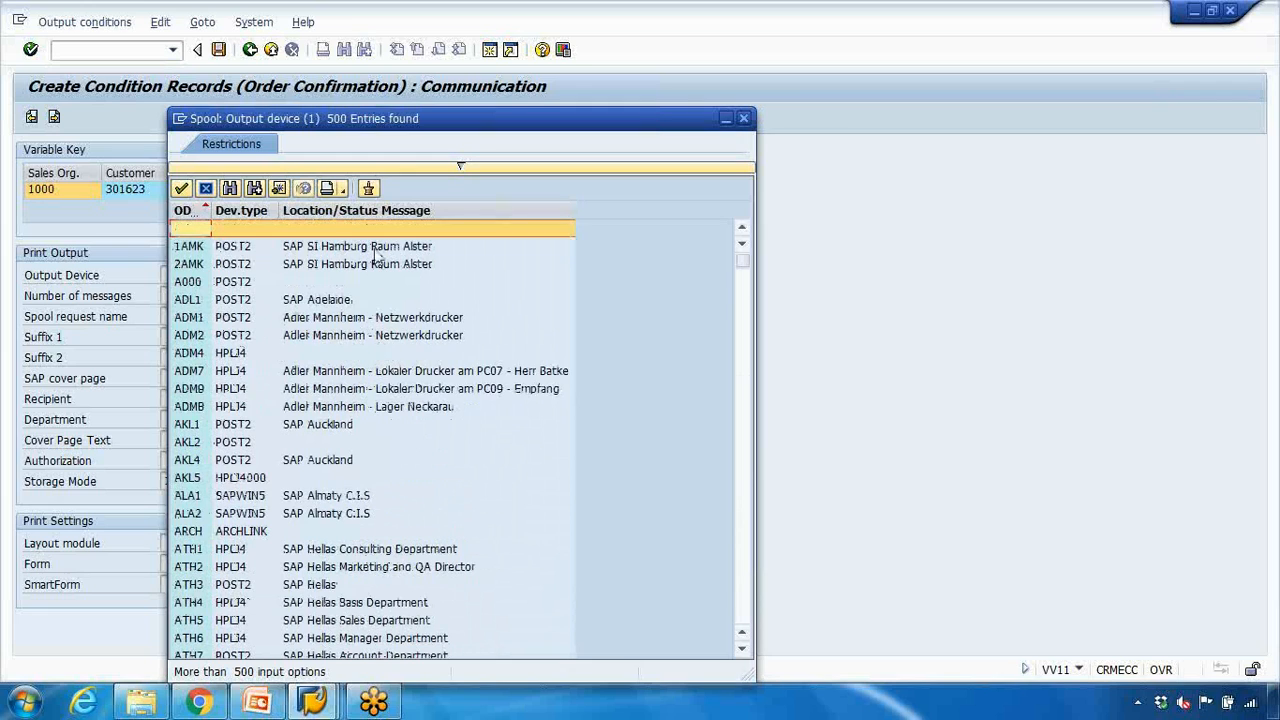
pyautogui.doubleClick(377, 246)
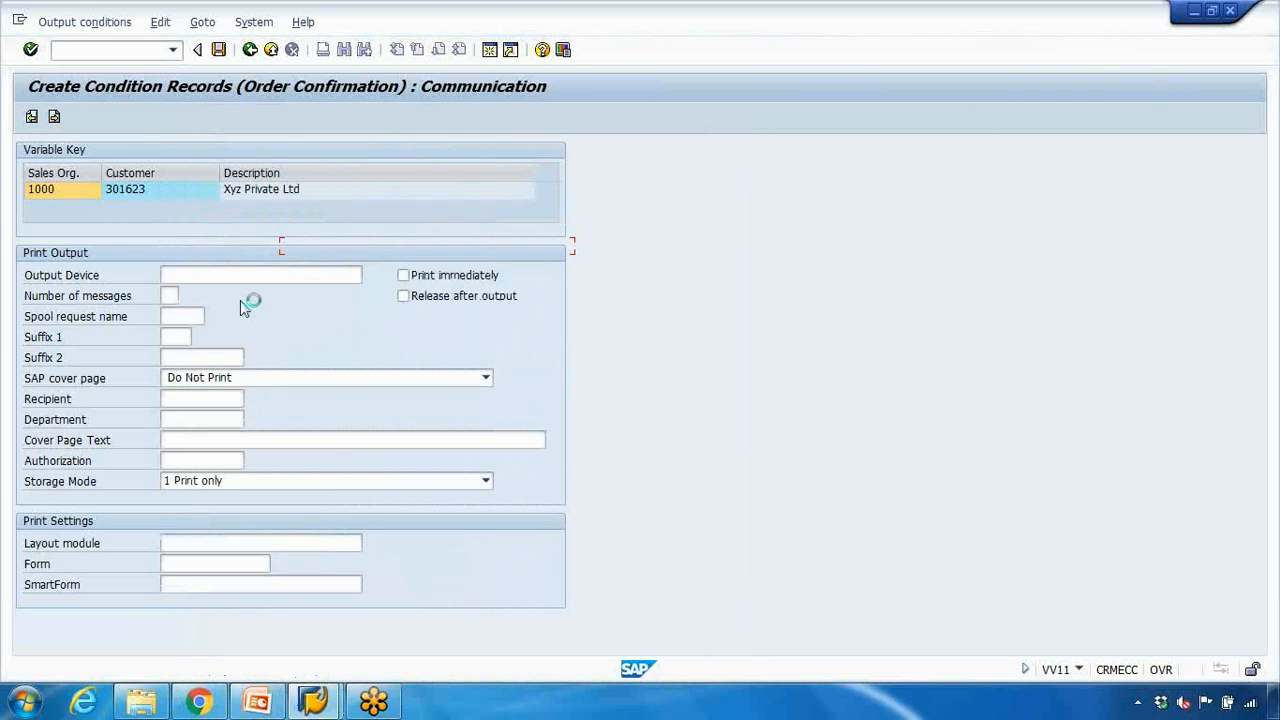
# Enable Print immediately, save the condition record and leave VV11.
pyautogui.click(413, 280)
pyautogui.click(219, 50)
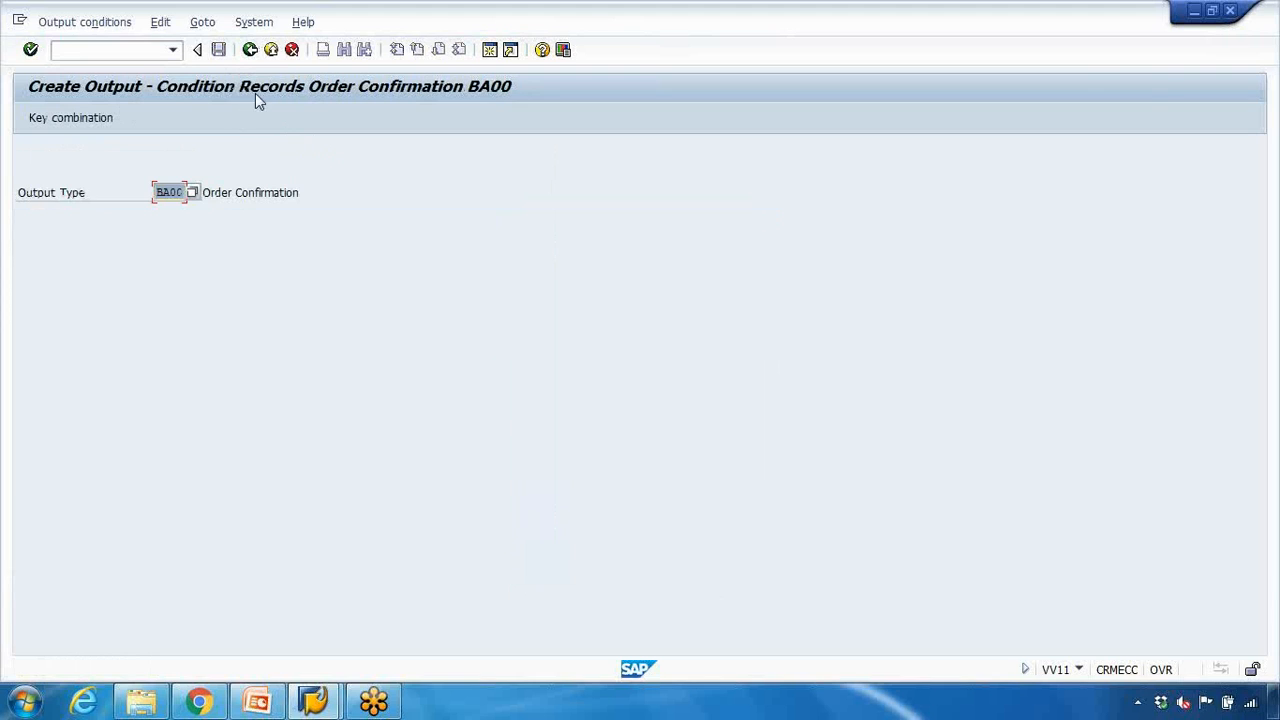
pyautogui.click(250, 50)
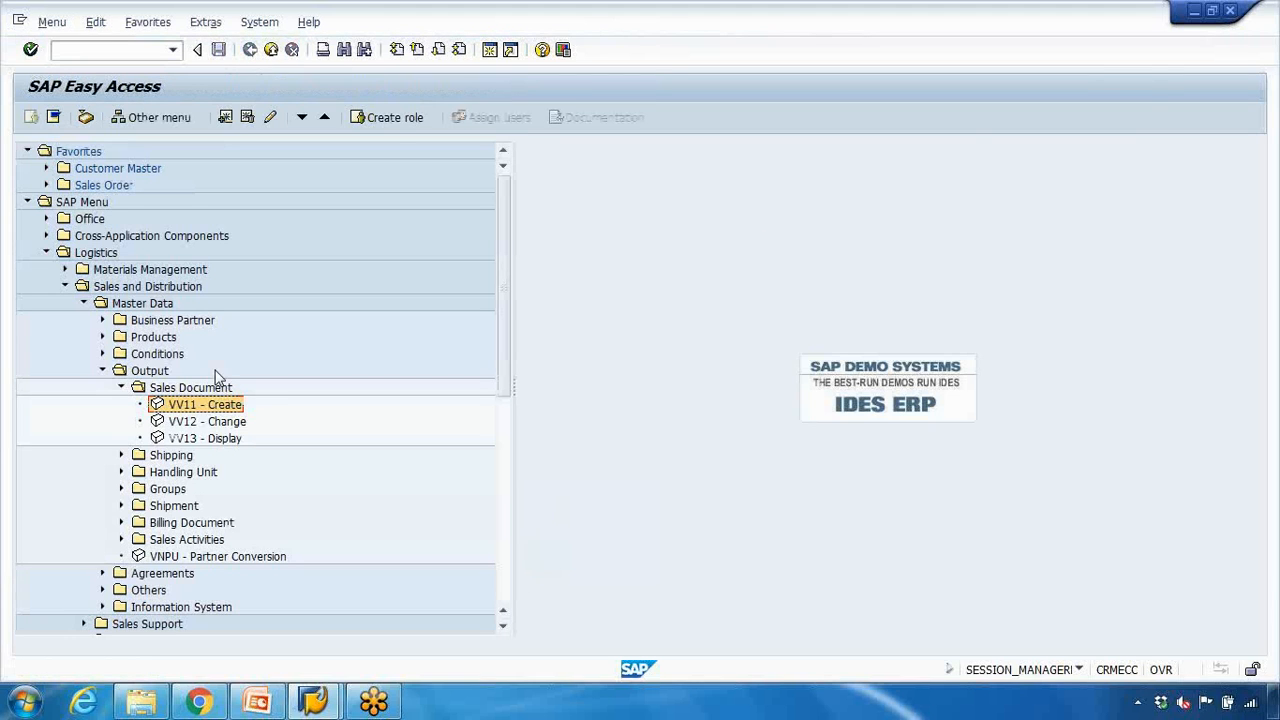
# Open VV12 for output type BA00 and list the condition records of all customers in sales organization 1000.
pyautogui.doubleClick(196, 421)
pyautogui.press('Return')
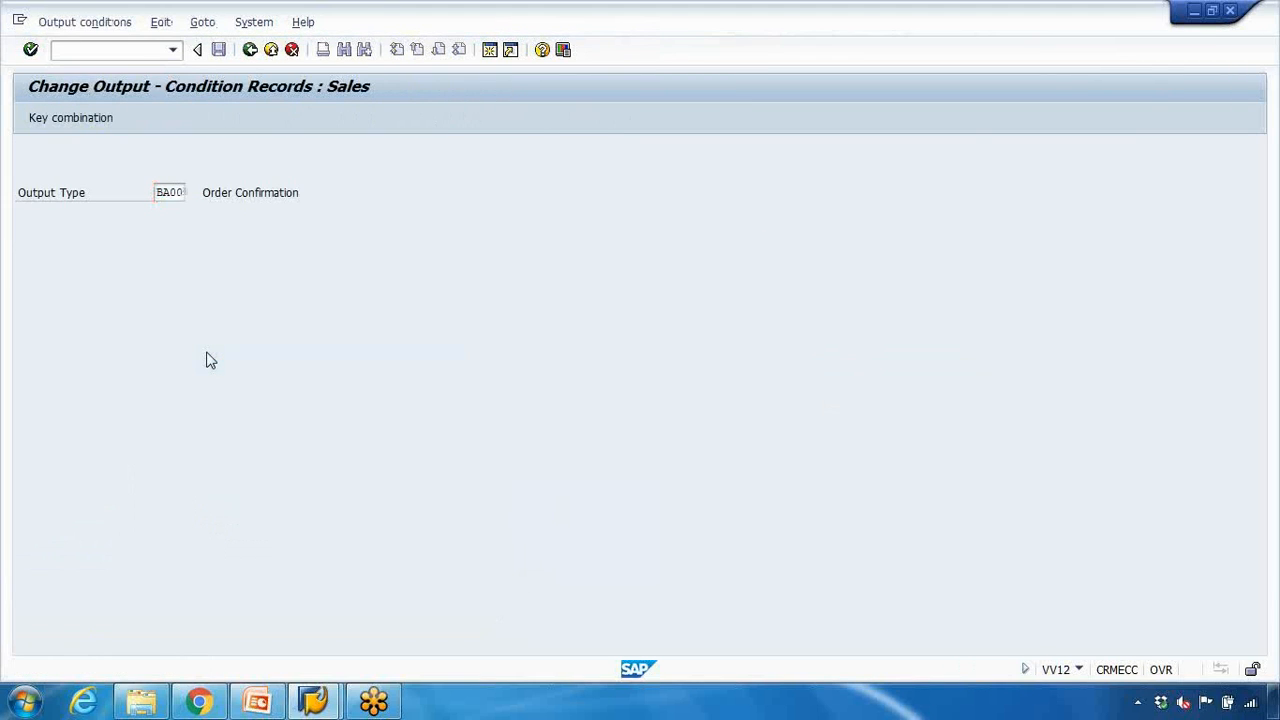
pyautogui.press('Return')
pyautogui.press('Tab')
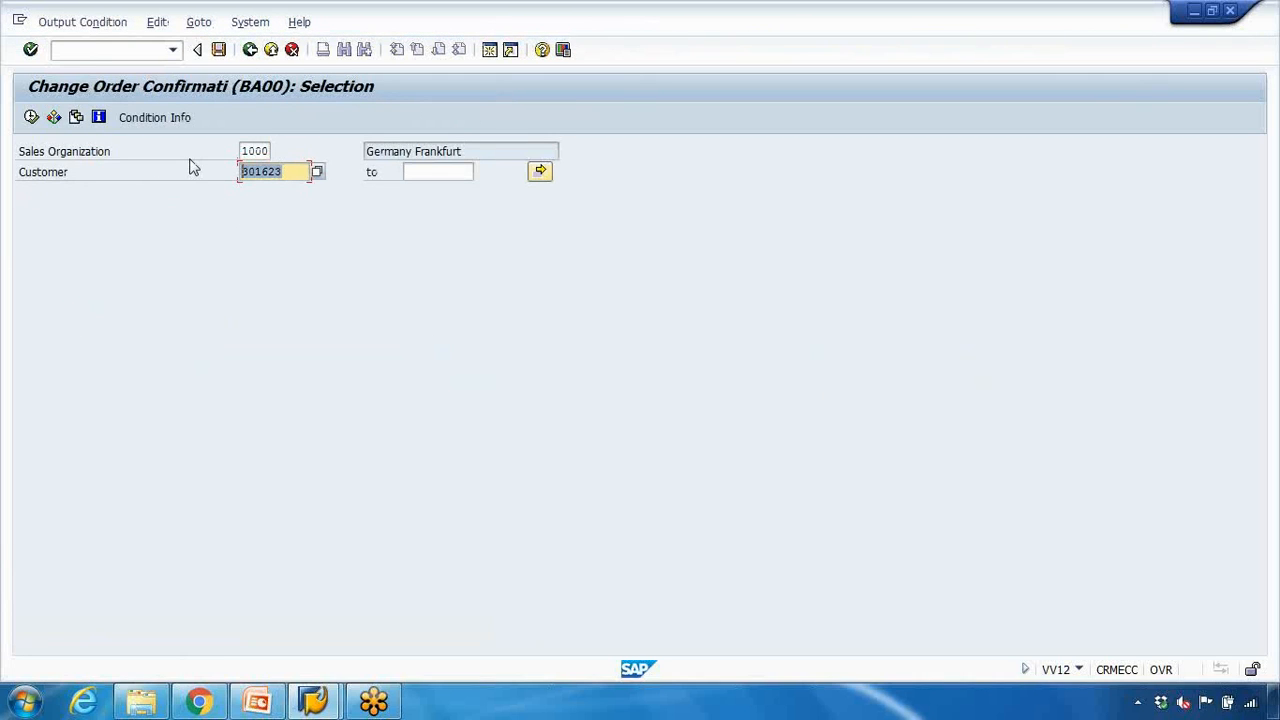
pyautogui.press('Delete')
pyautogui.click(31, 118)
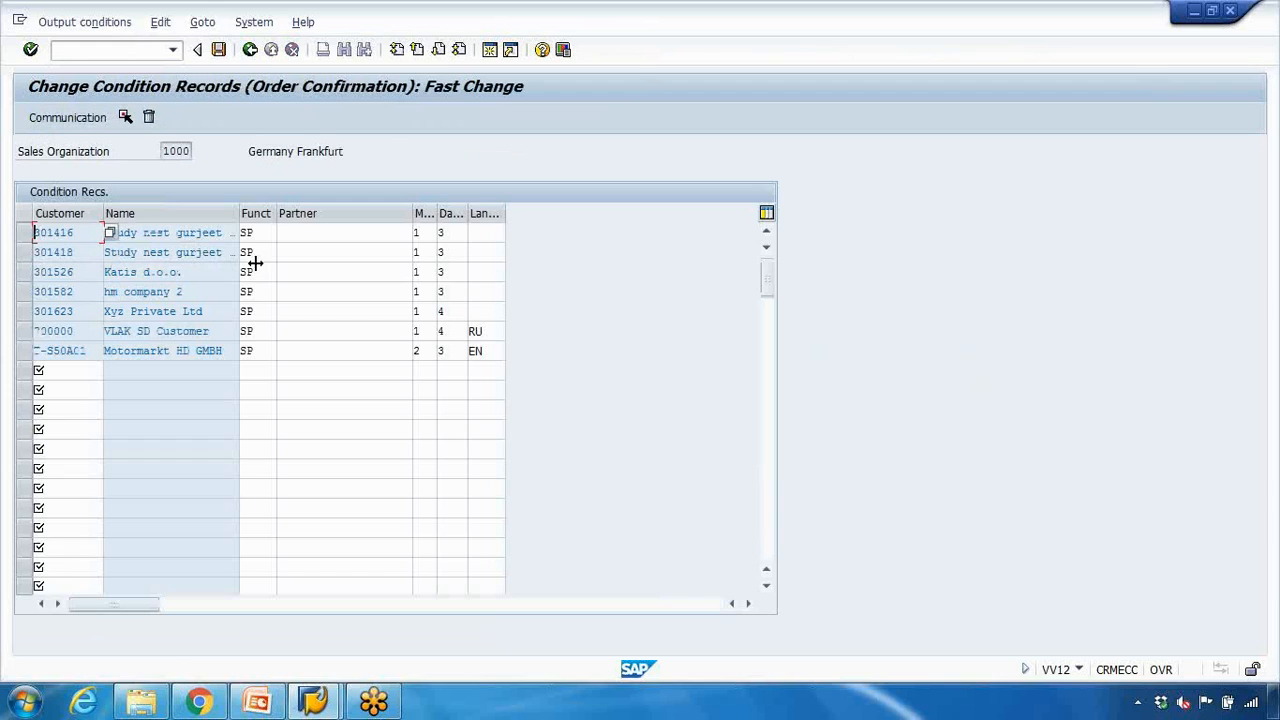
# Switch from the VV12 session to the customer change session and start a VA01 standard order (OR) for sales area 1000/10/00.
pyautogui.click(36, 312)
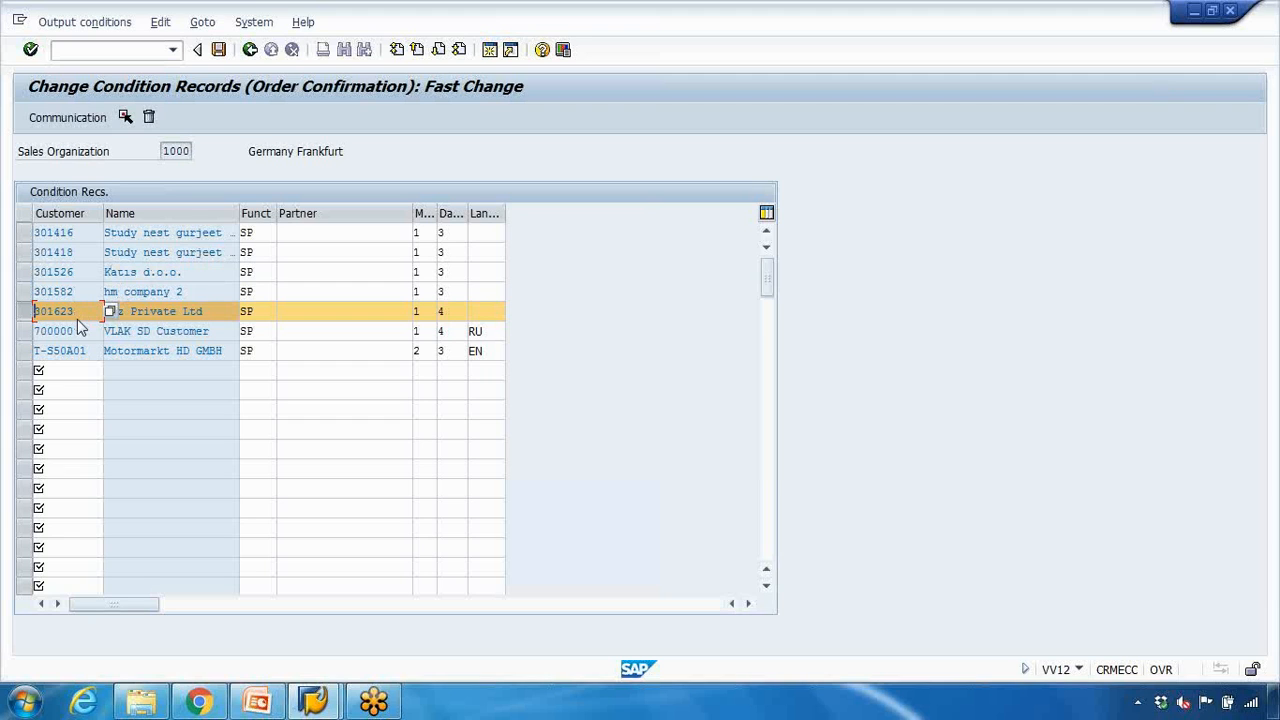
pyautogui.click(313, 703)
pyautogui.click(400, 614)
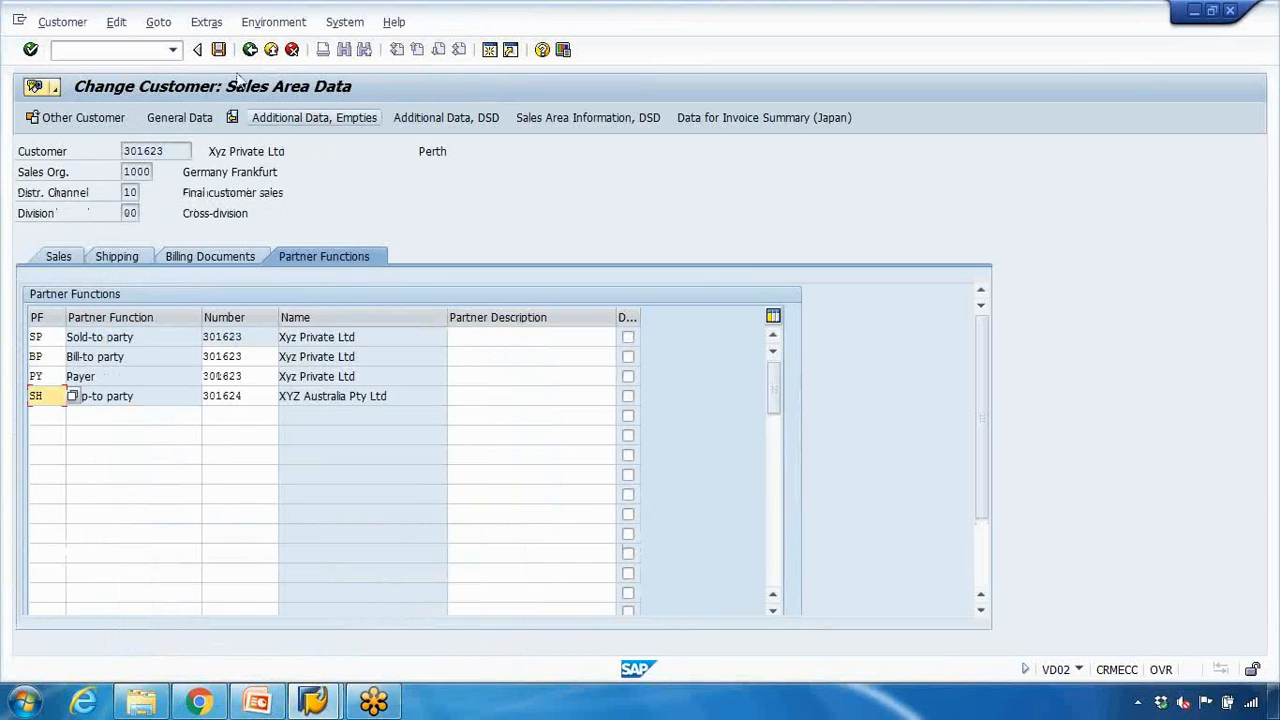
pyautogui.click(126, 50)
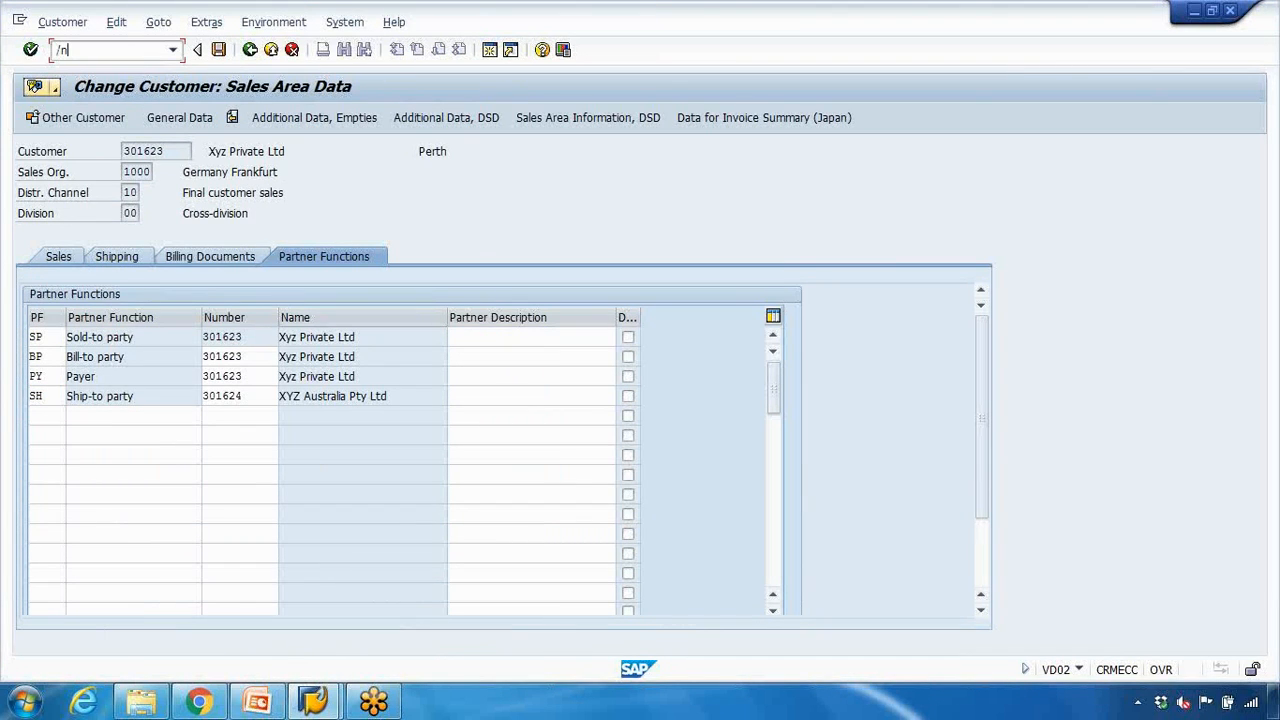
pyautogui.press('Return')
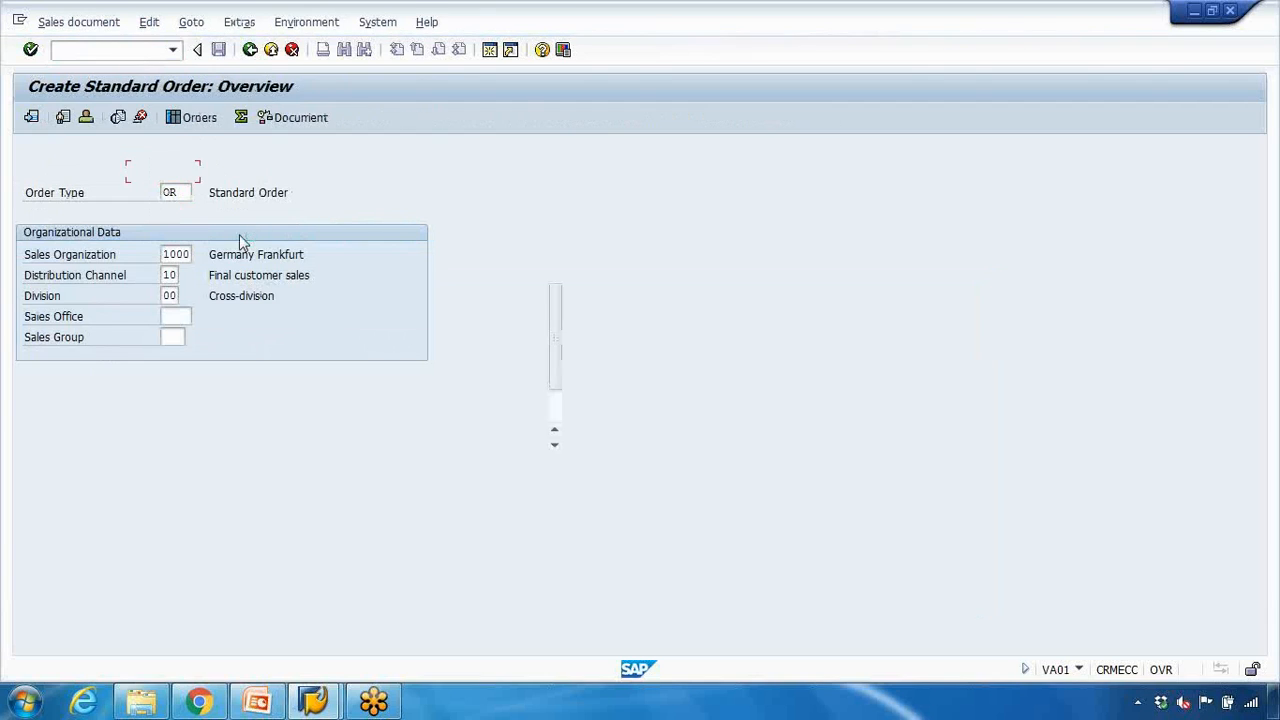
pyautogui.press('Return')
# Enter the customer number of Xyz Private Ltd as sold-to party and fill in the purchase order number.
pyautogui.click(165, 172)
pyautogui.click(160, 190)
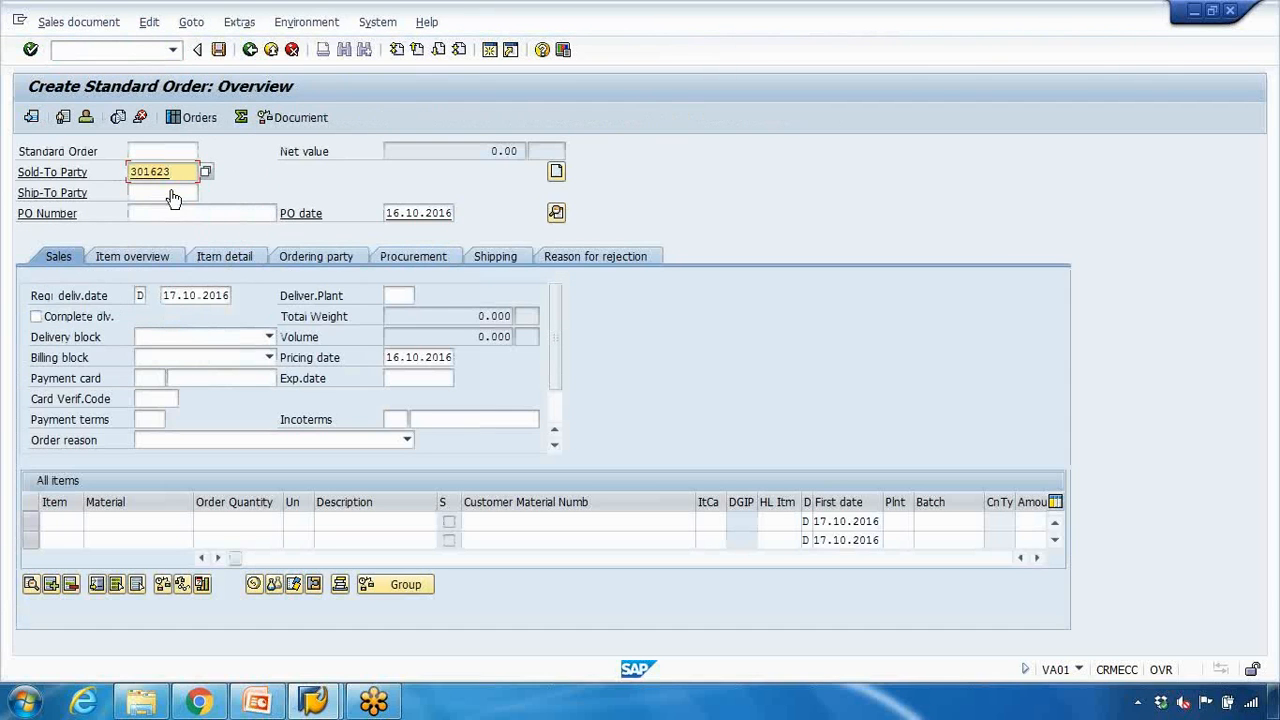
pyautogui.click(186, 212)
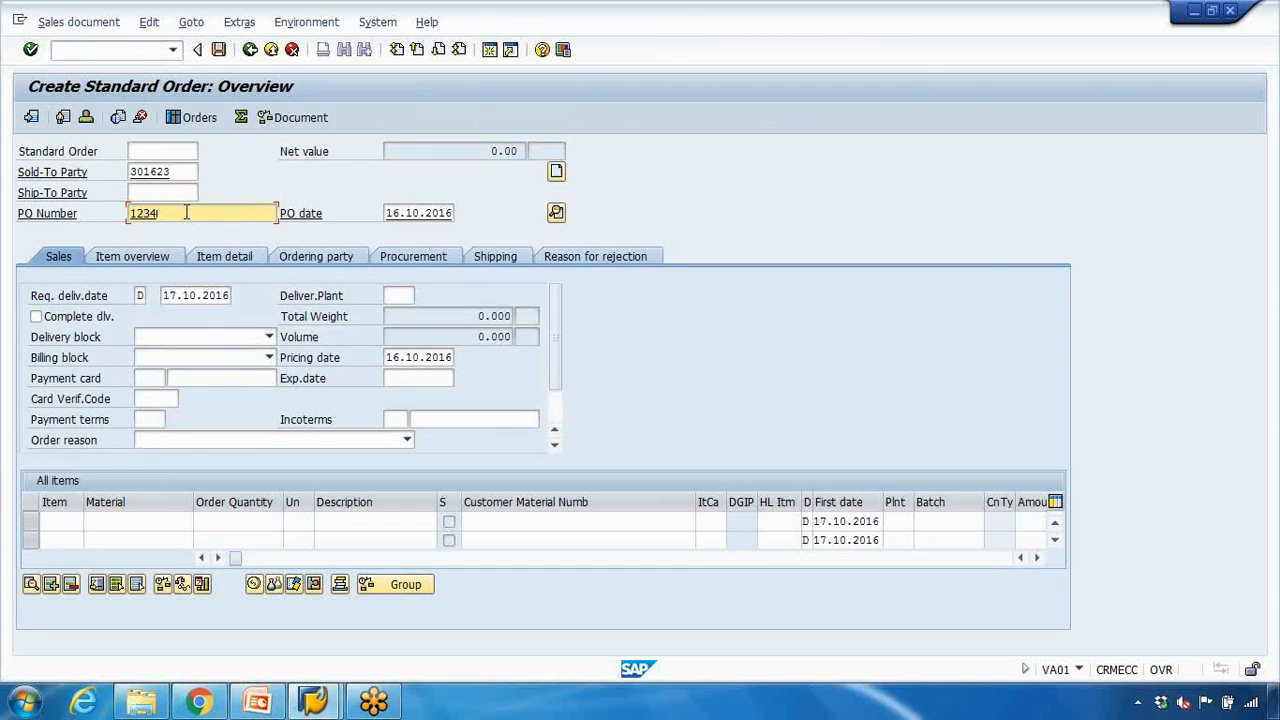
# Add material laptop_dell_11 with an order quantity of 1 as the order's first item.
pyautogui.click(134, 522)
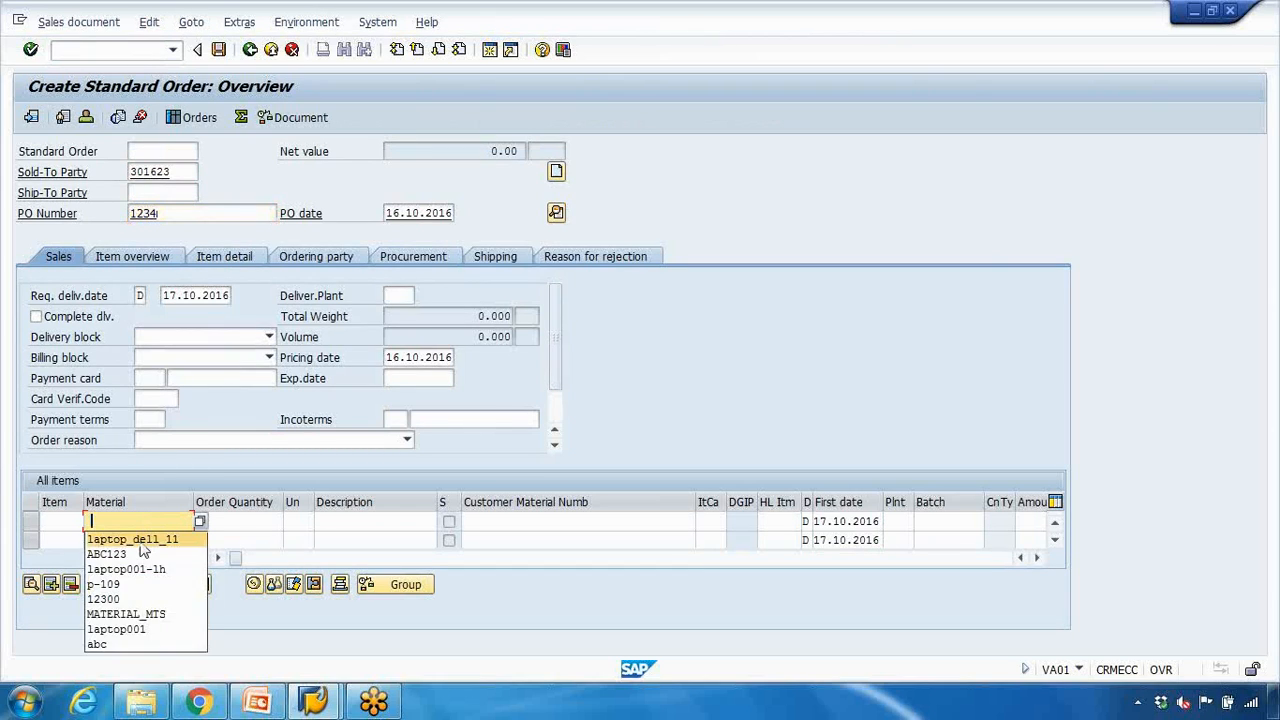
pyautogui.click(141, 540)
pyautogui.press('Tab')
pyautogui.write('1')
pyautogui.press('Return')
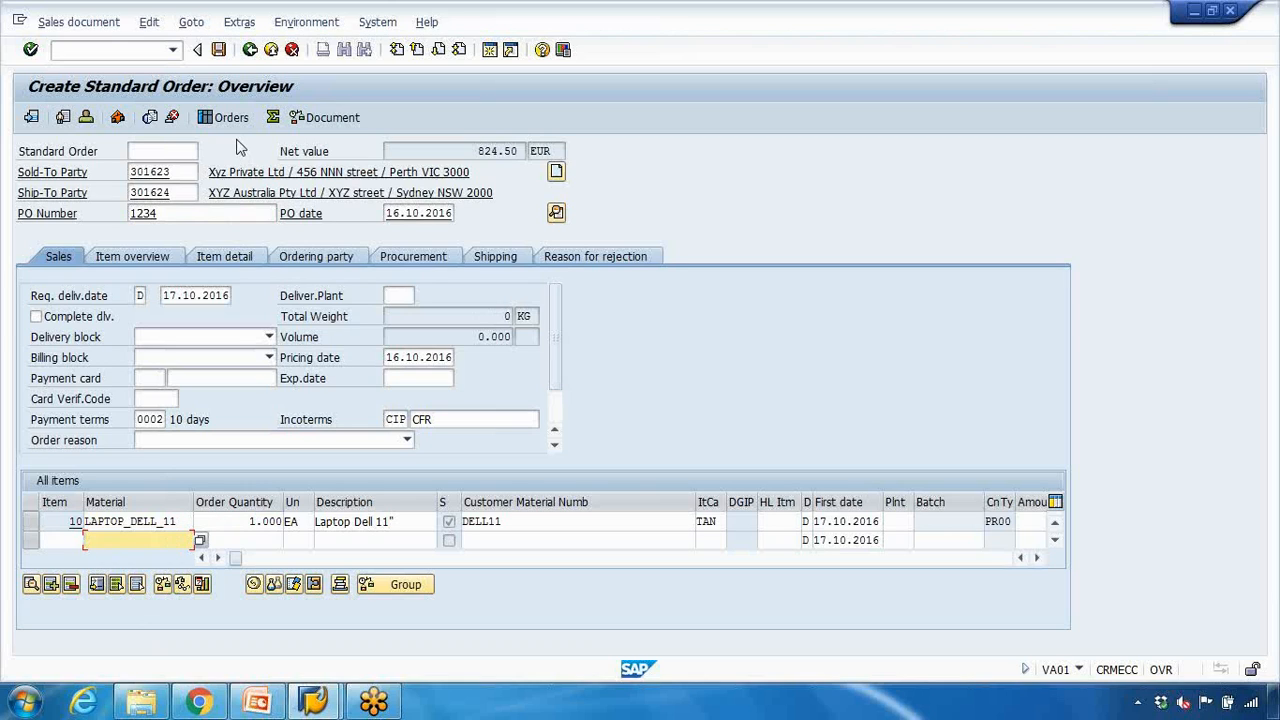
# Open the order's header output for editing, check which outputs are determined and return to the overview.
pyautogui.click(245, 36)
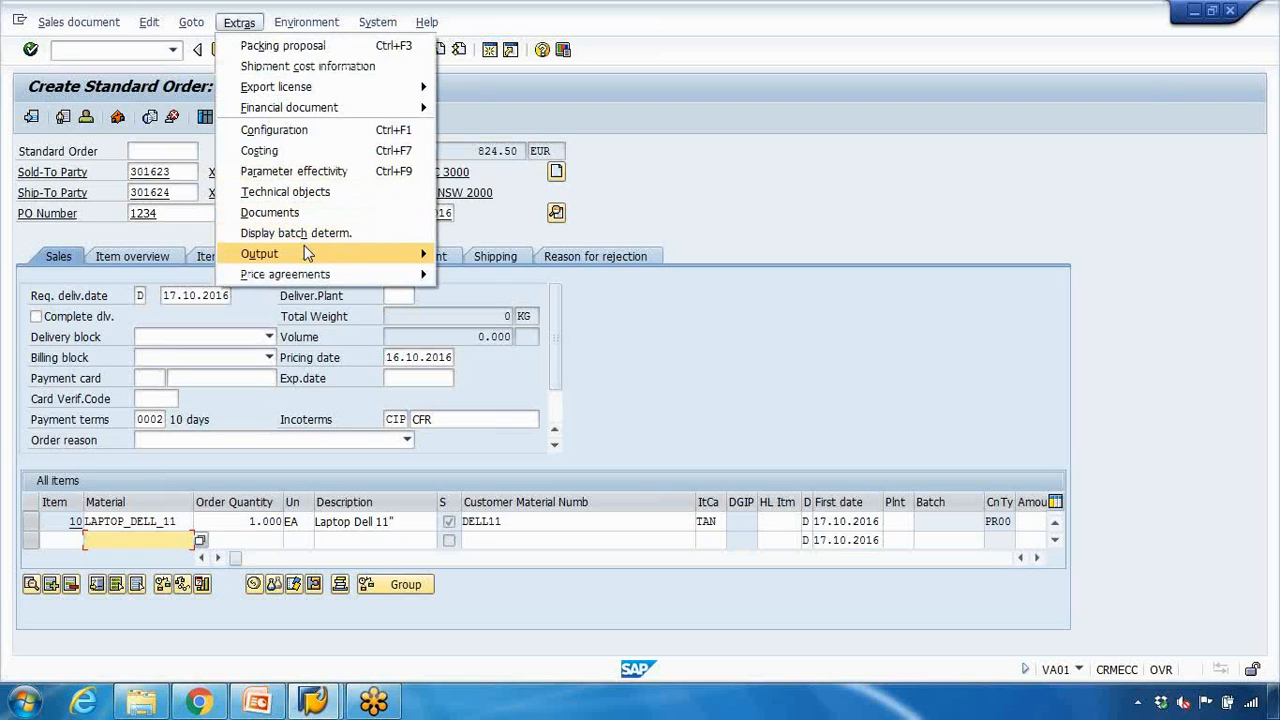
pyautogui.moveTo(308, 254)
pyautogui.moveTo(474, 258)
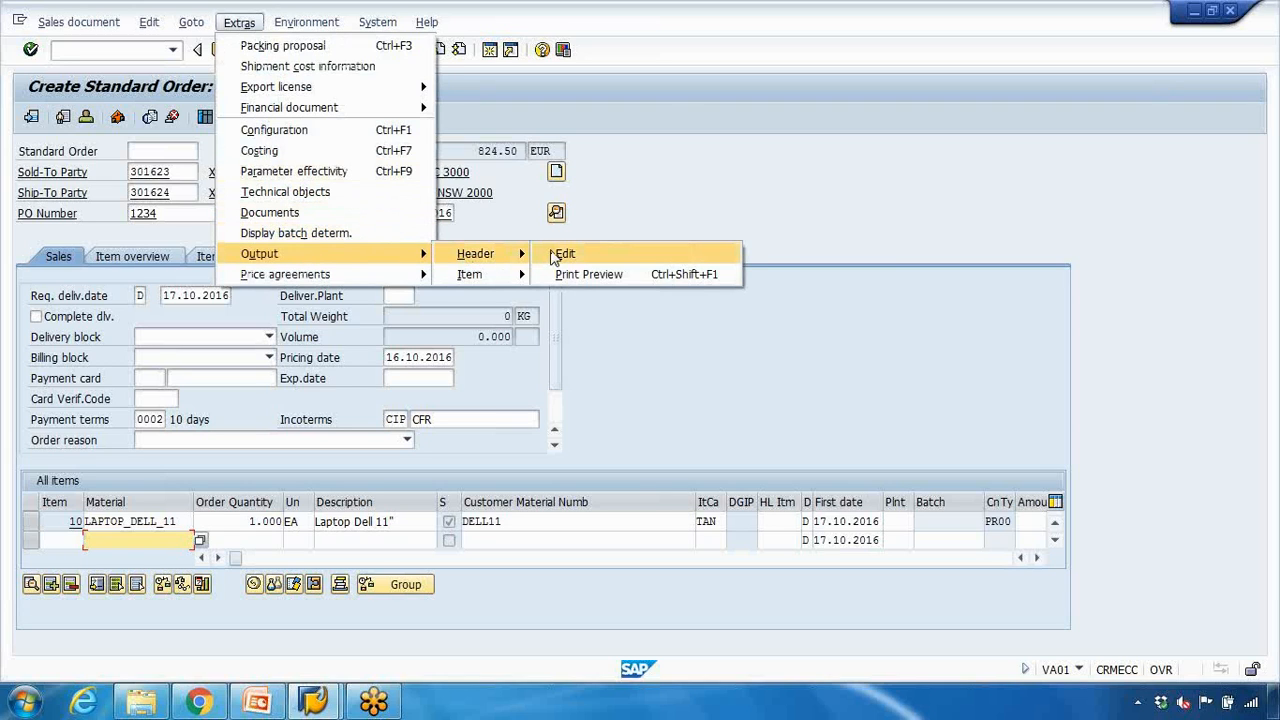
pyautogui.click(554, 254)
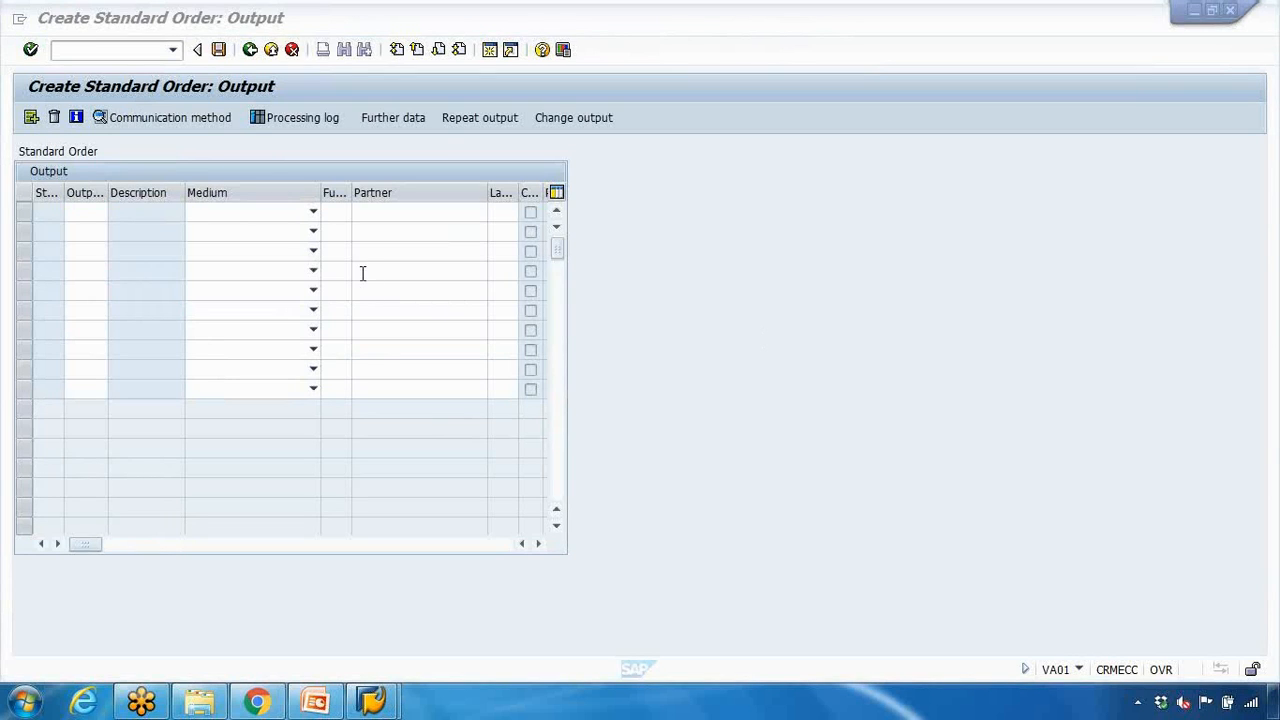
pyautogui.click(252, 54)
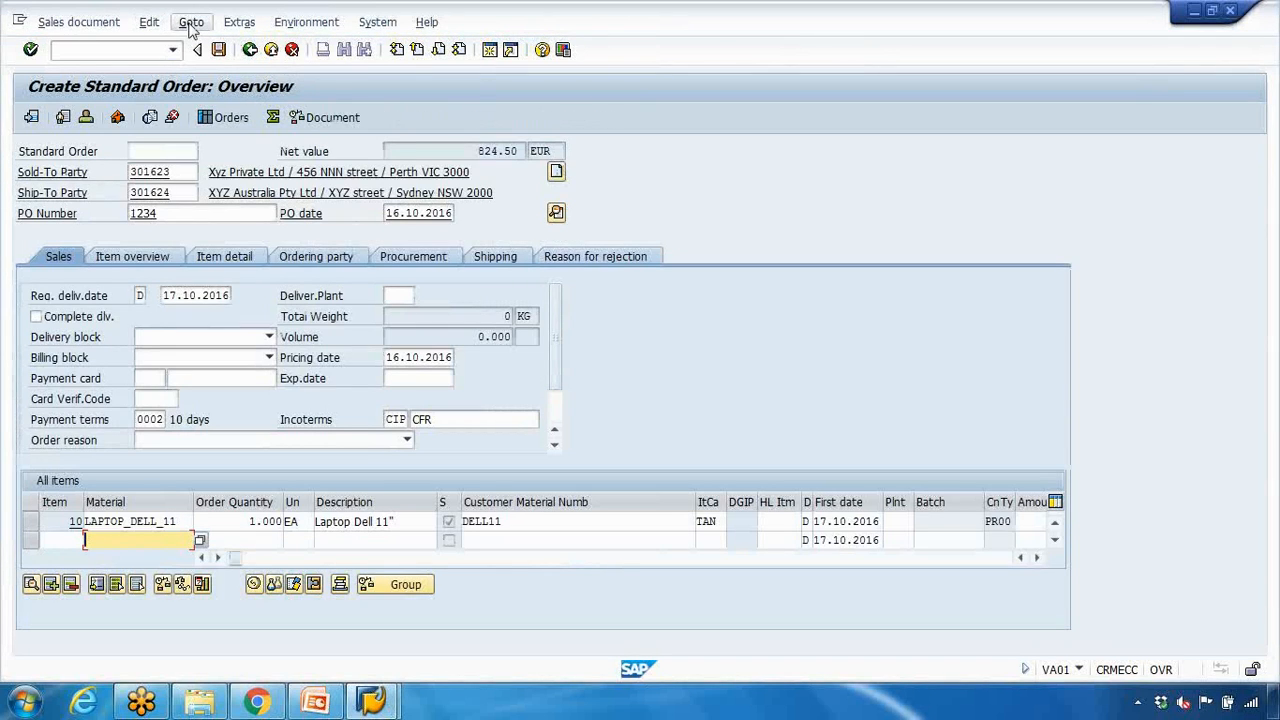
# Open the order's incompletion log, examine the missing data including the plant entry, and return to the overview.
pyautogui.click(191, 22)
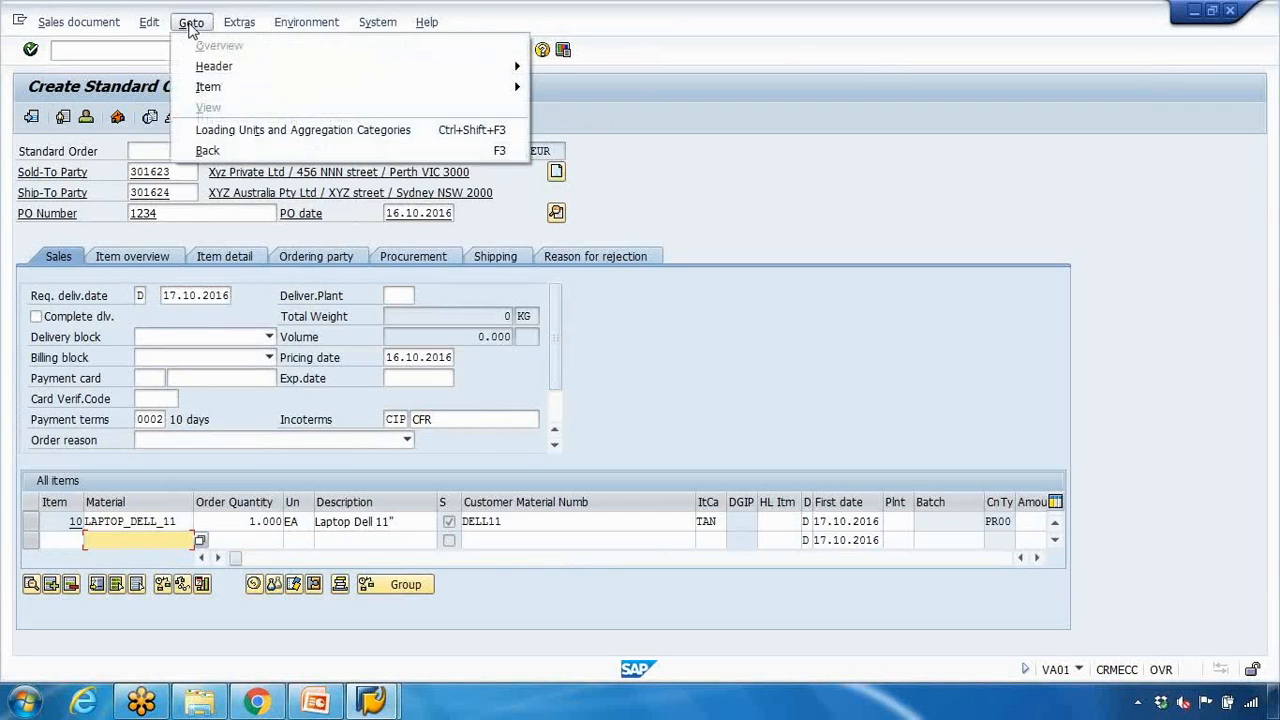
pyautogui.moveTo(148, 22)
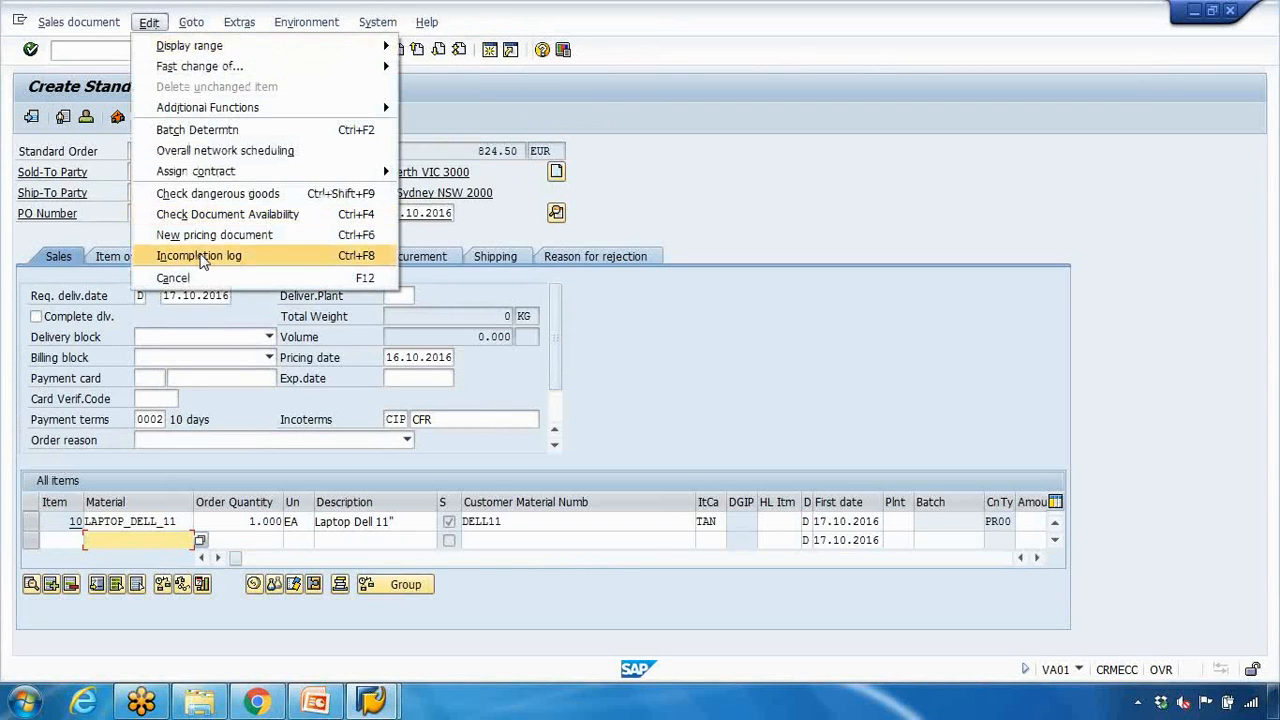
pyautogui.click(200, 256)
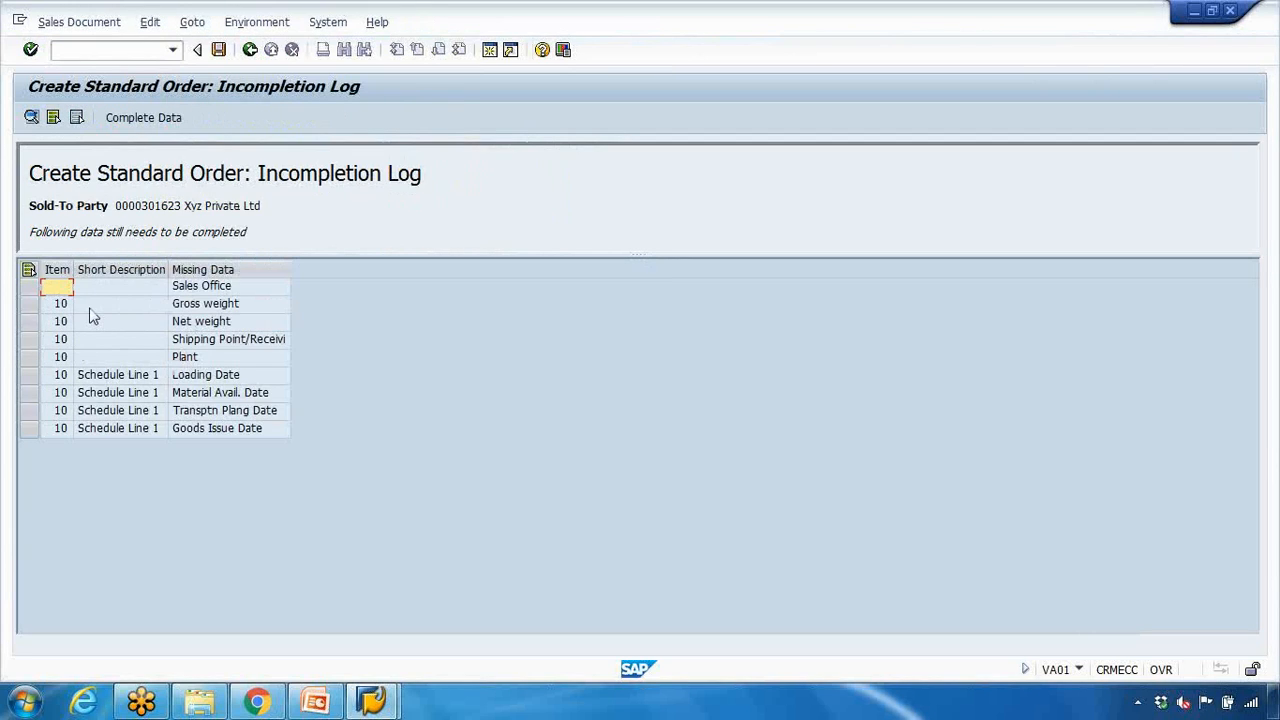
pyautogui.click(196, 359)
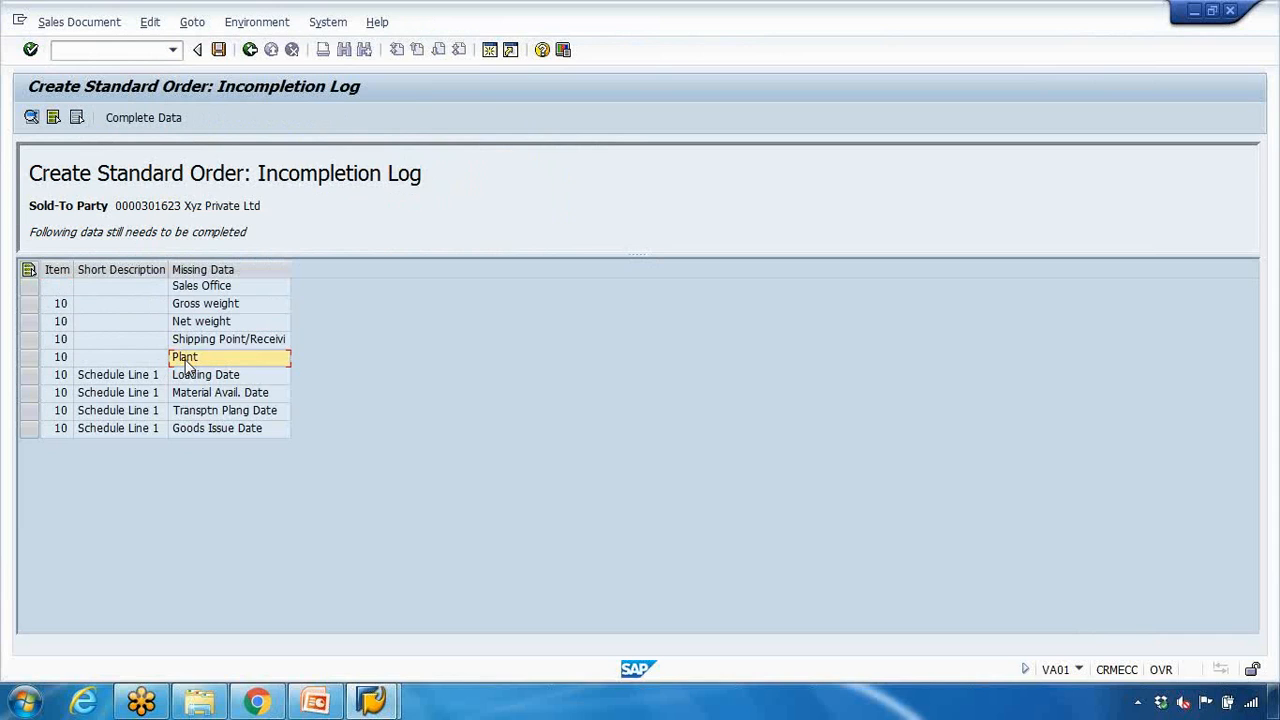
pyautogui.click(250, 49)
pyautogui.click(251, 50)
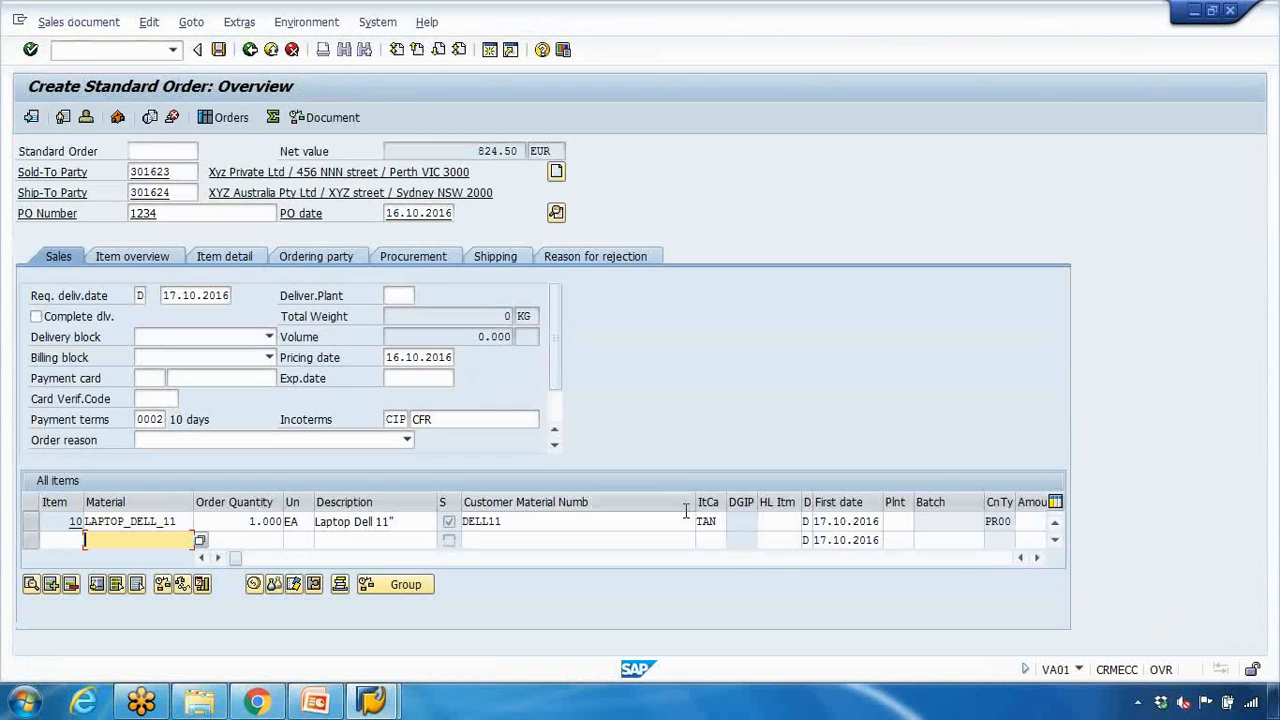
# Set the plant of item 10 to 1000 and accept the delivery proposal in availability control.
pyautogui.click(895, 521)
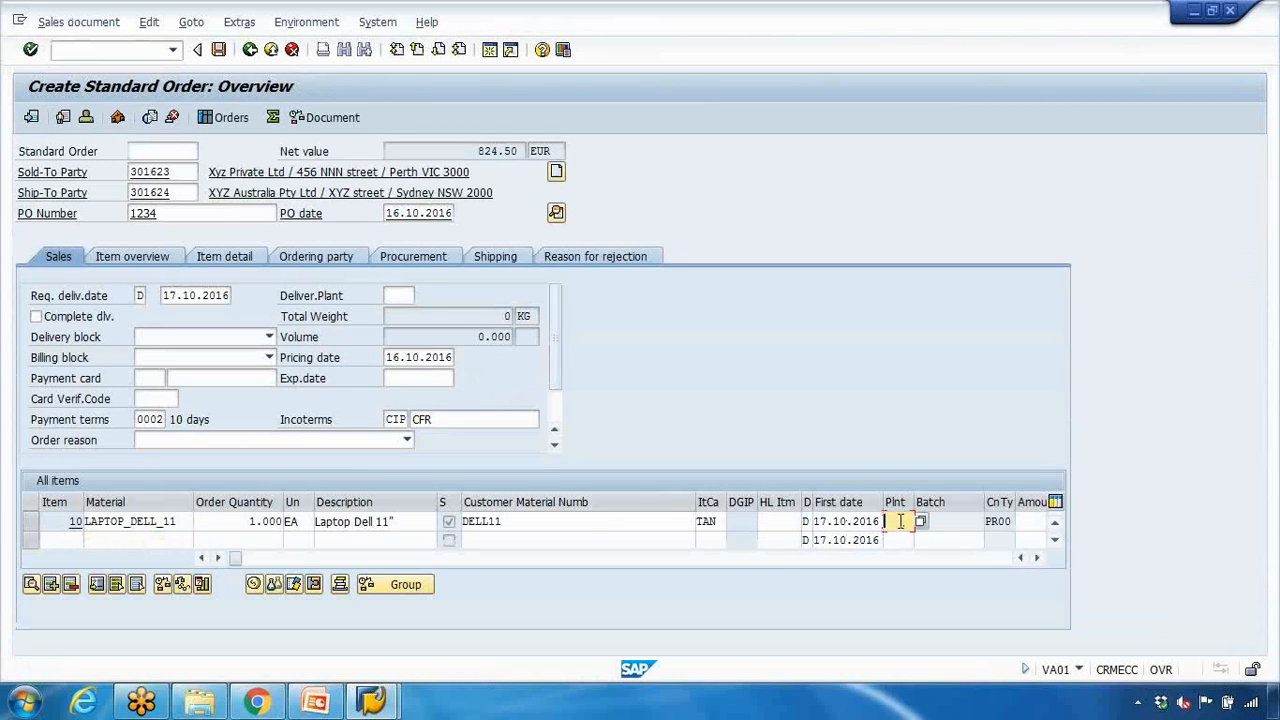
pyautogui.write('1000')
pyautogui.press('Return')
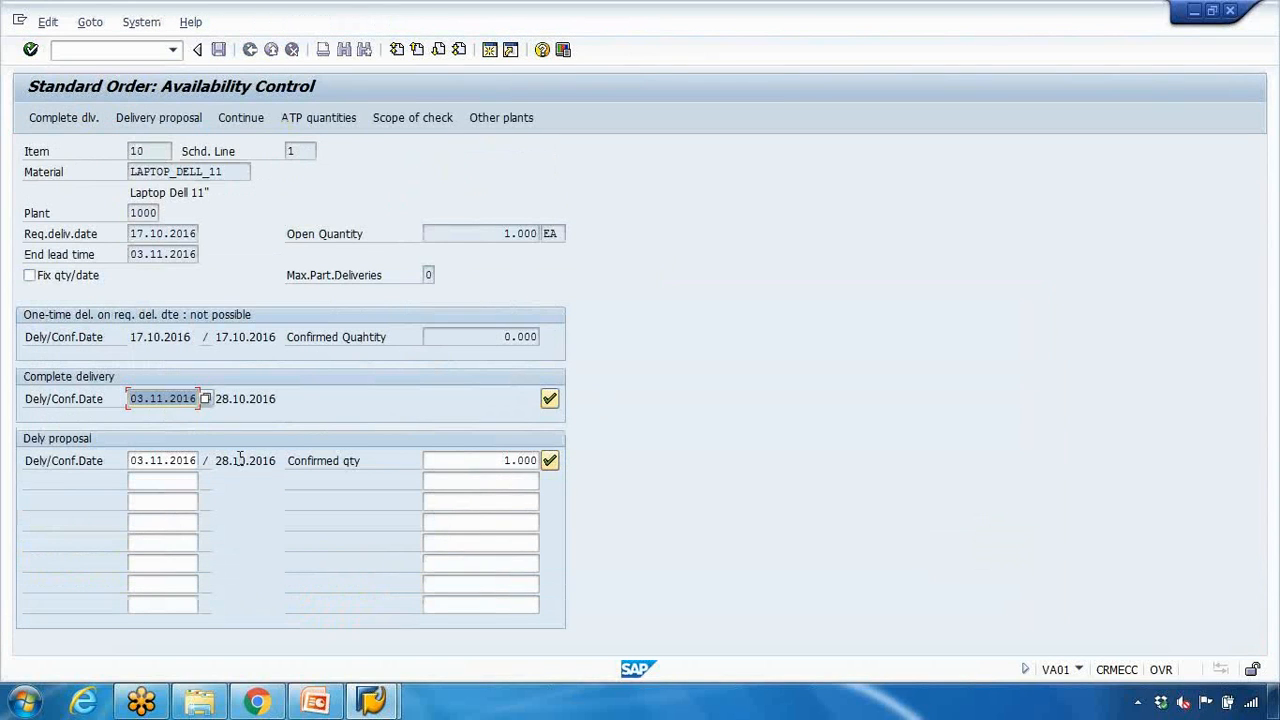
pyautogui.click(550, 460)
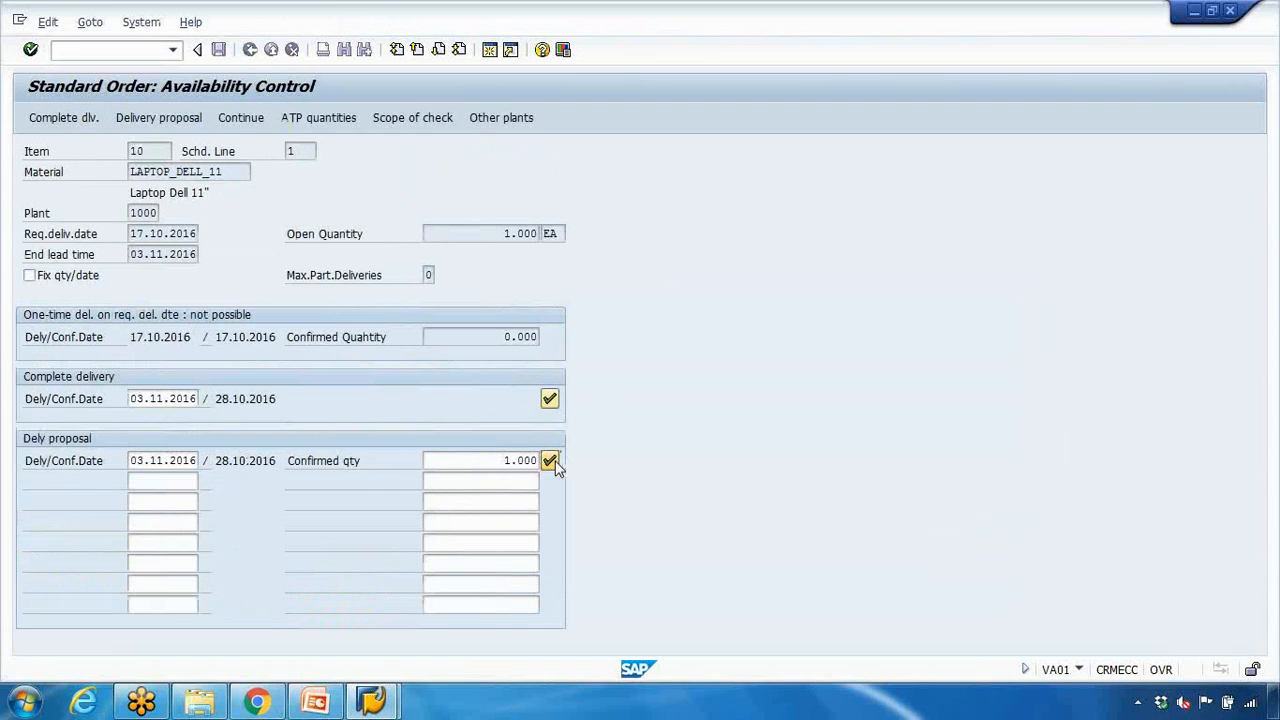
pyautogui.click(1254, 56)
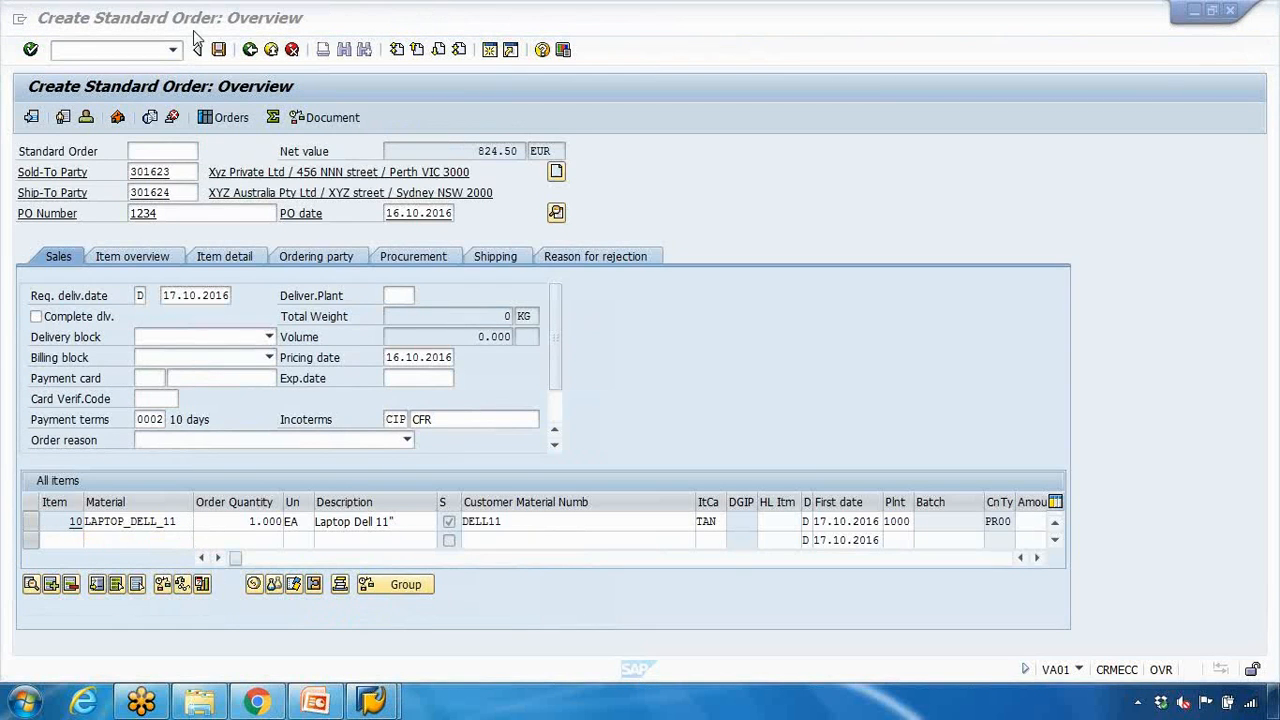
pyautogui.click(431, 100)
# Recheck the incompletion log for data still missing after the plant entry, and return to the overview.
pyautogui.click(148, 22)
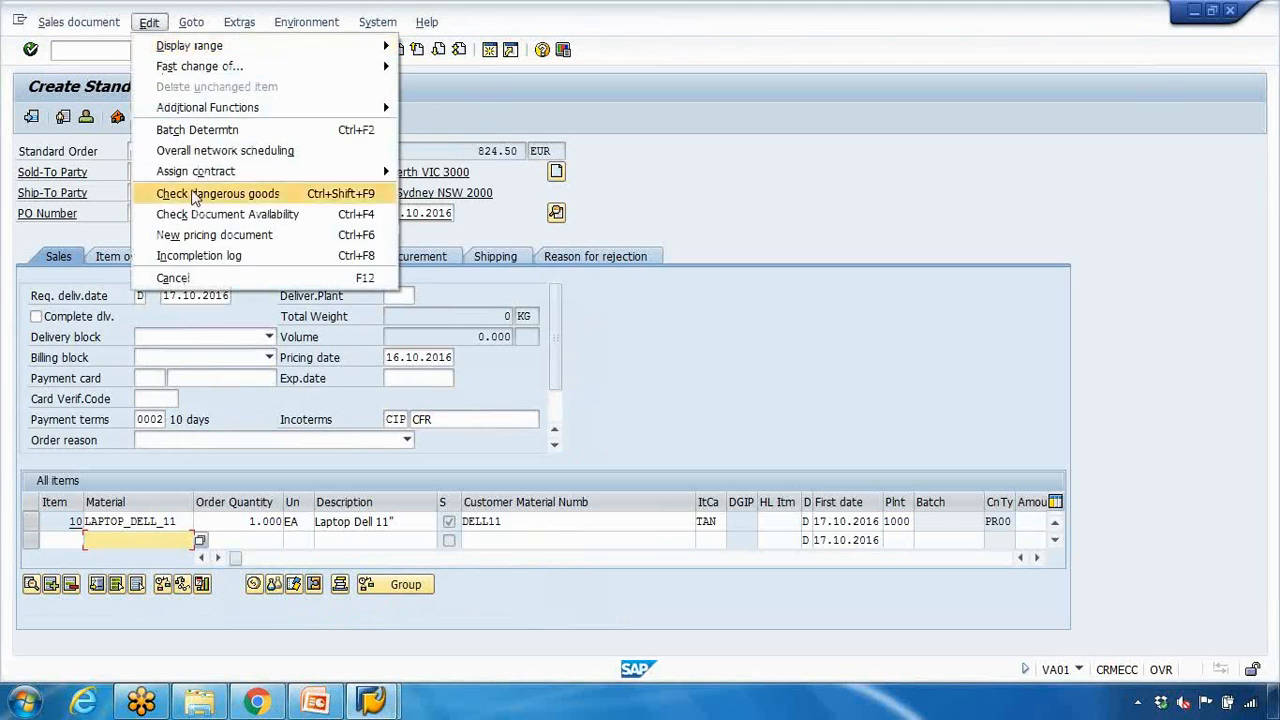
pyautogui.click(217, 257)
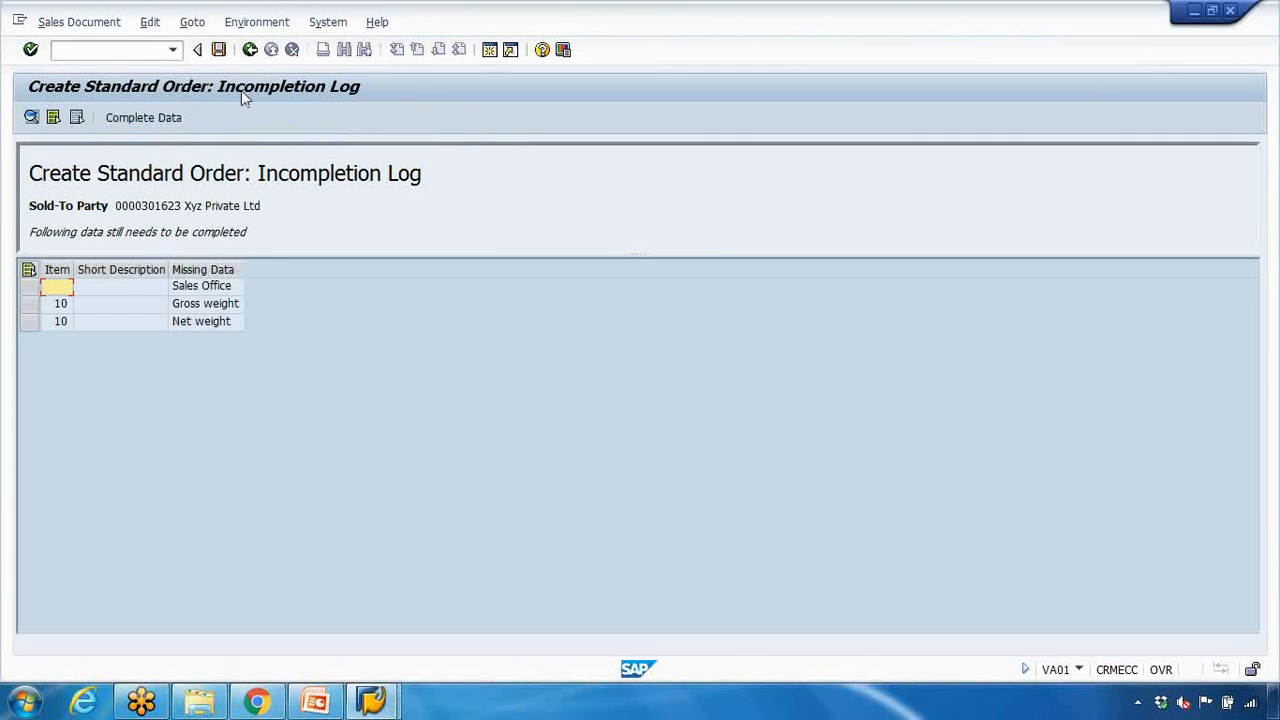
pyautogui.click(250, 49)
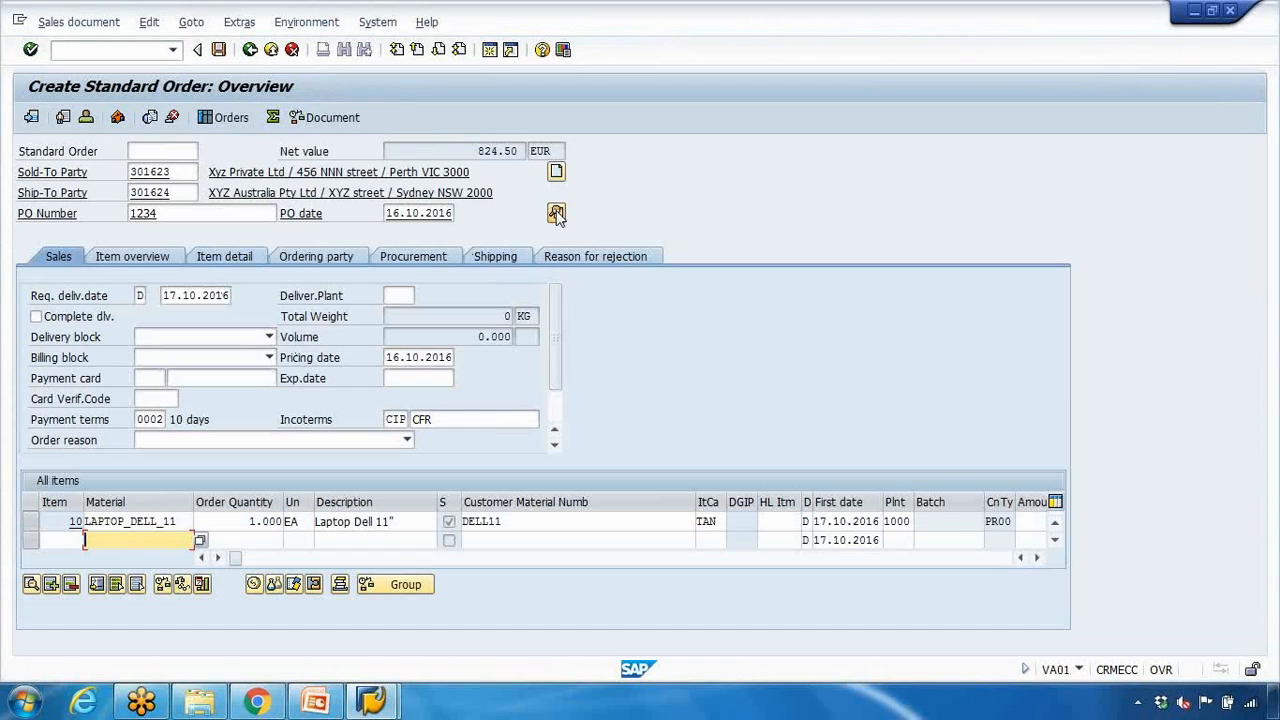
# Set the sales office in the order's header sales data to 1000, Office Frankfurt, and return to the overview.
pyautogui.click(192, 21)
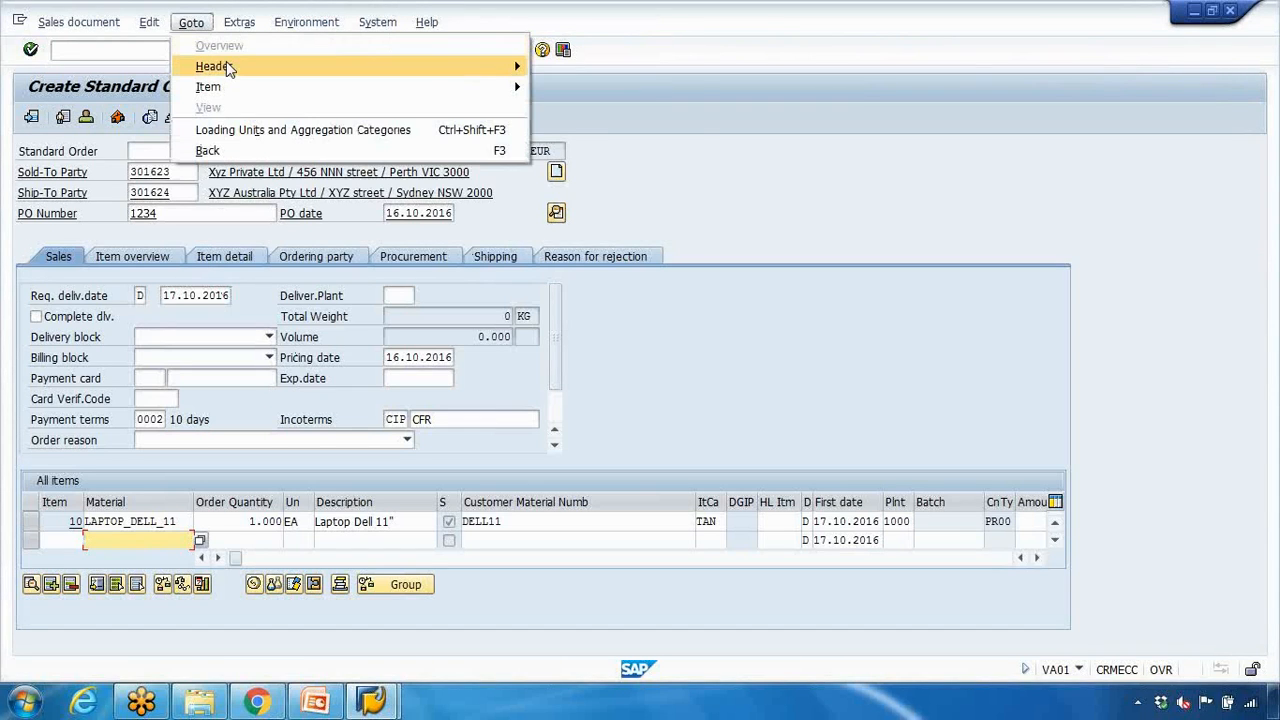
pyautogui.moveTo(428, 68)
pyautogui.click(563, 66)
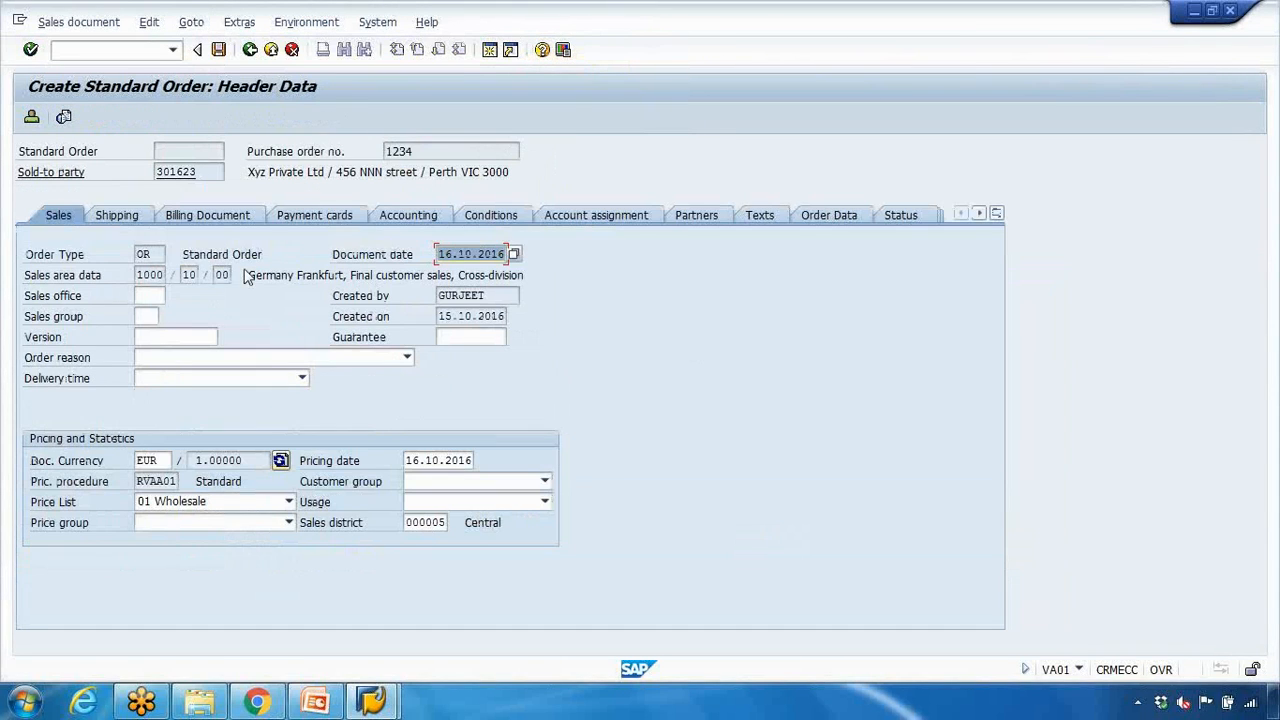
pyautogui.click(150, 297)
pyautogui.click(171, 298)
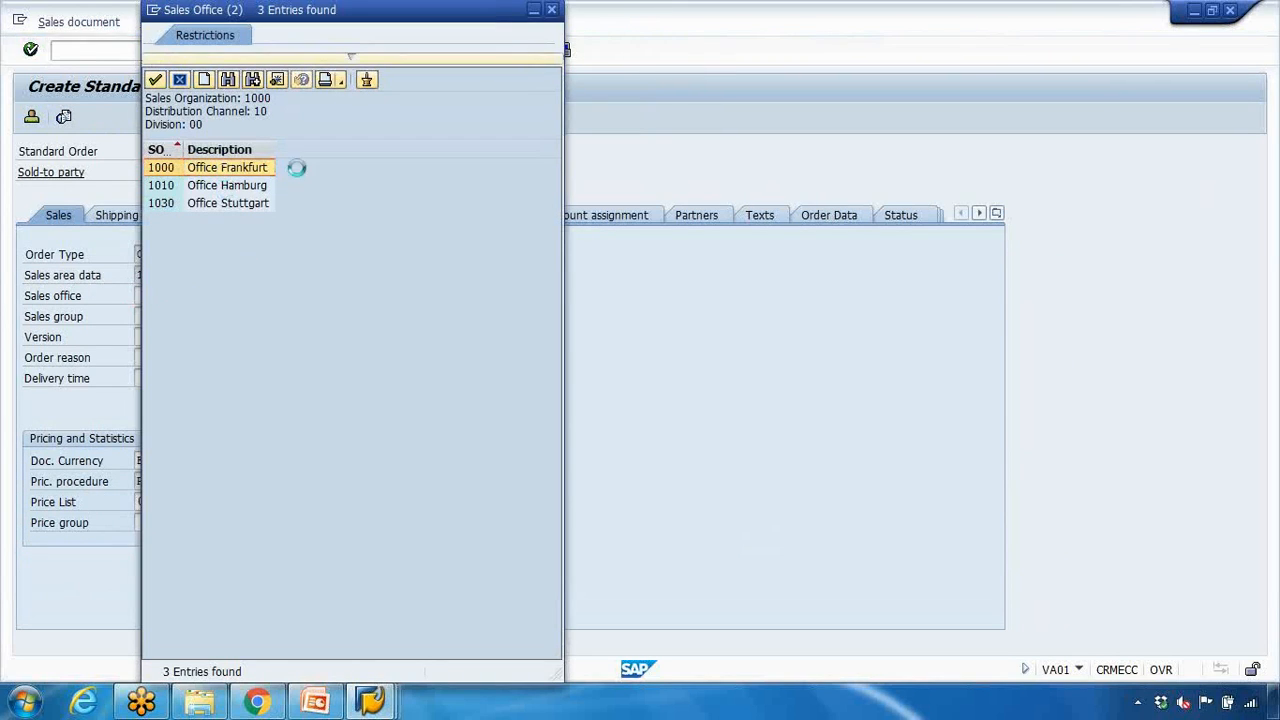
pyautogui.click(253, 54)
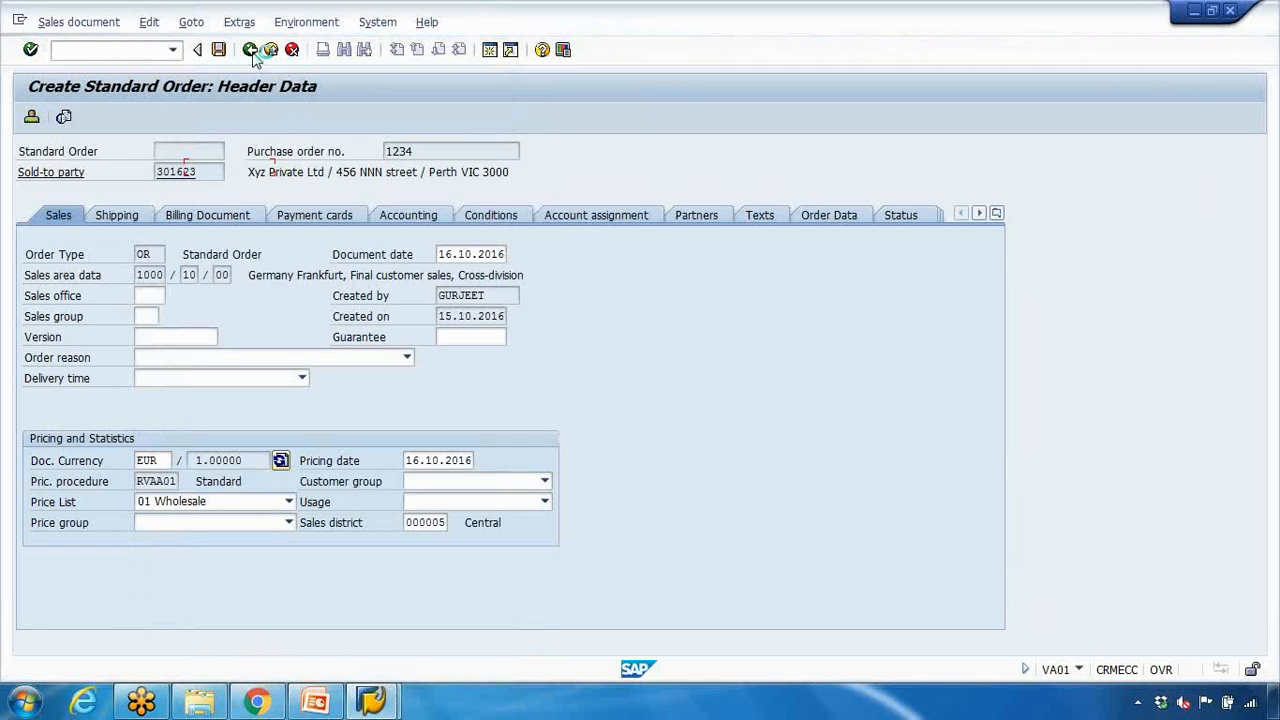
# Check the incompletion log again after the sales office entry and go back to the order overview.
pyautogui.click(191, 23)
pyautogui.moveTo(149, 22)
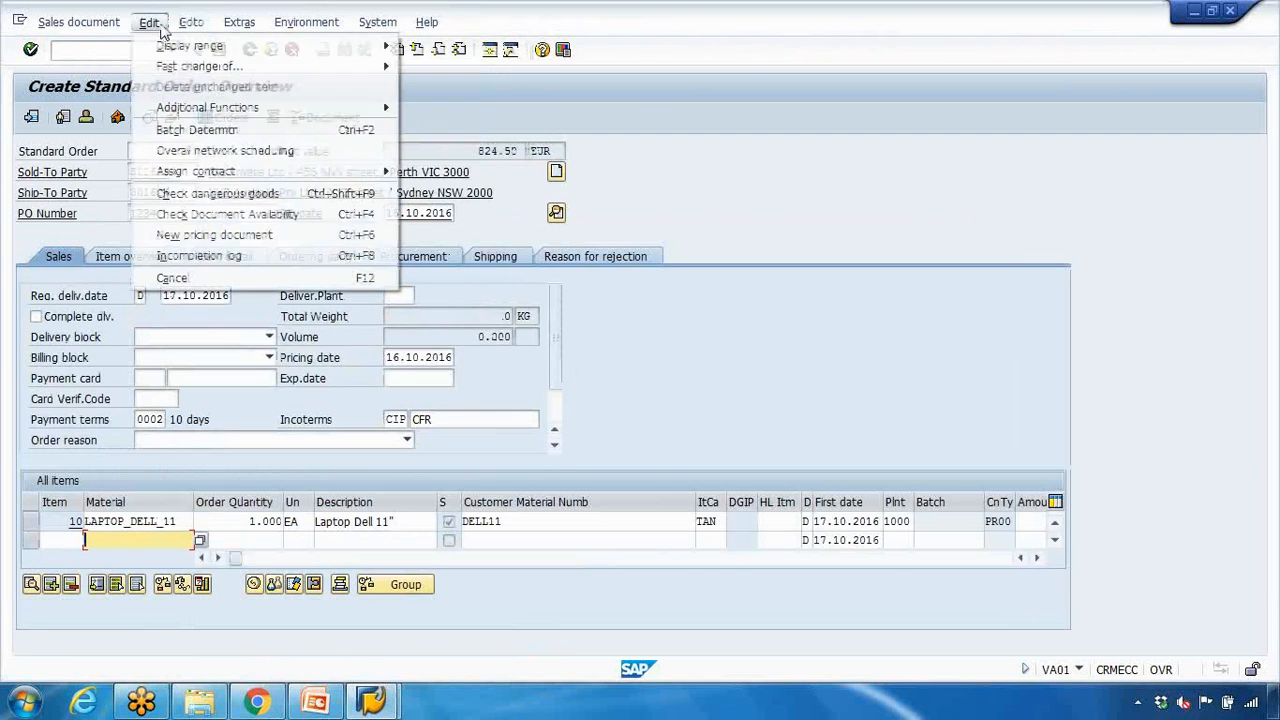
pyautogui.click(190, 251)
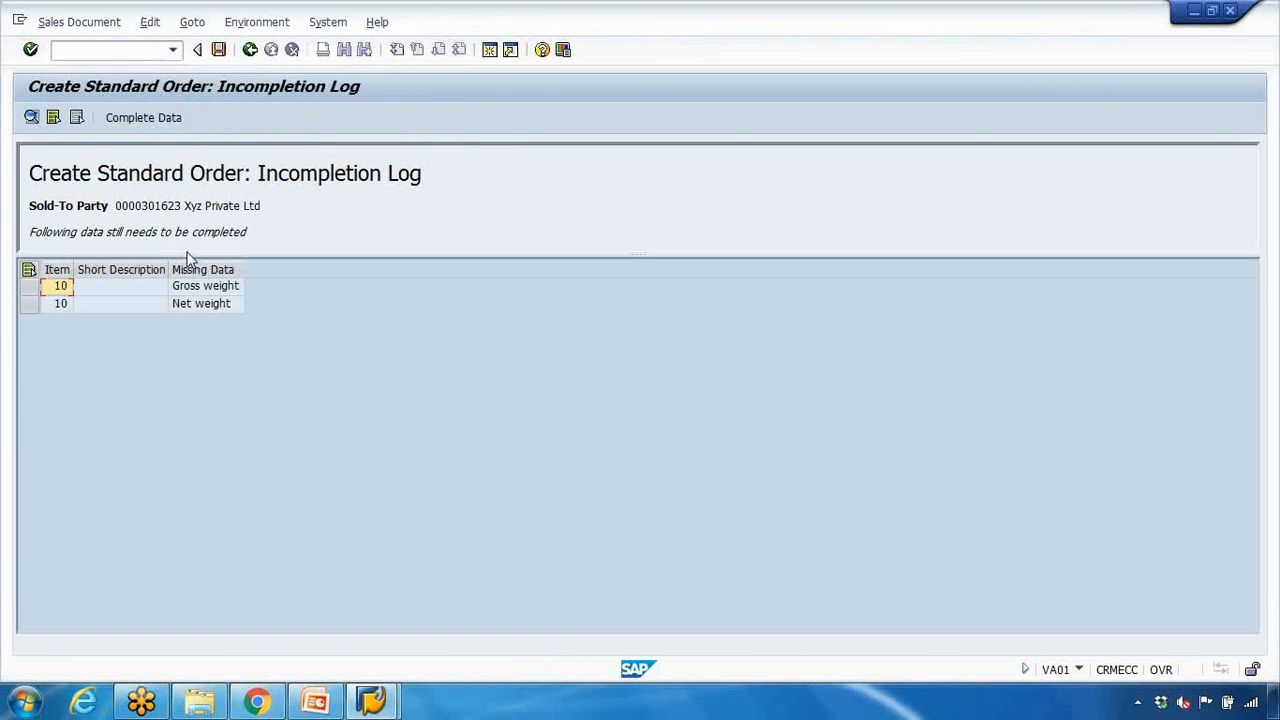
pyautogui.click(250, 50)
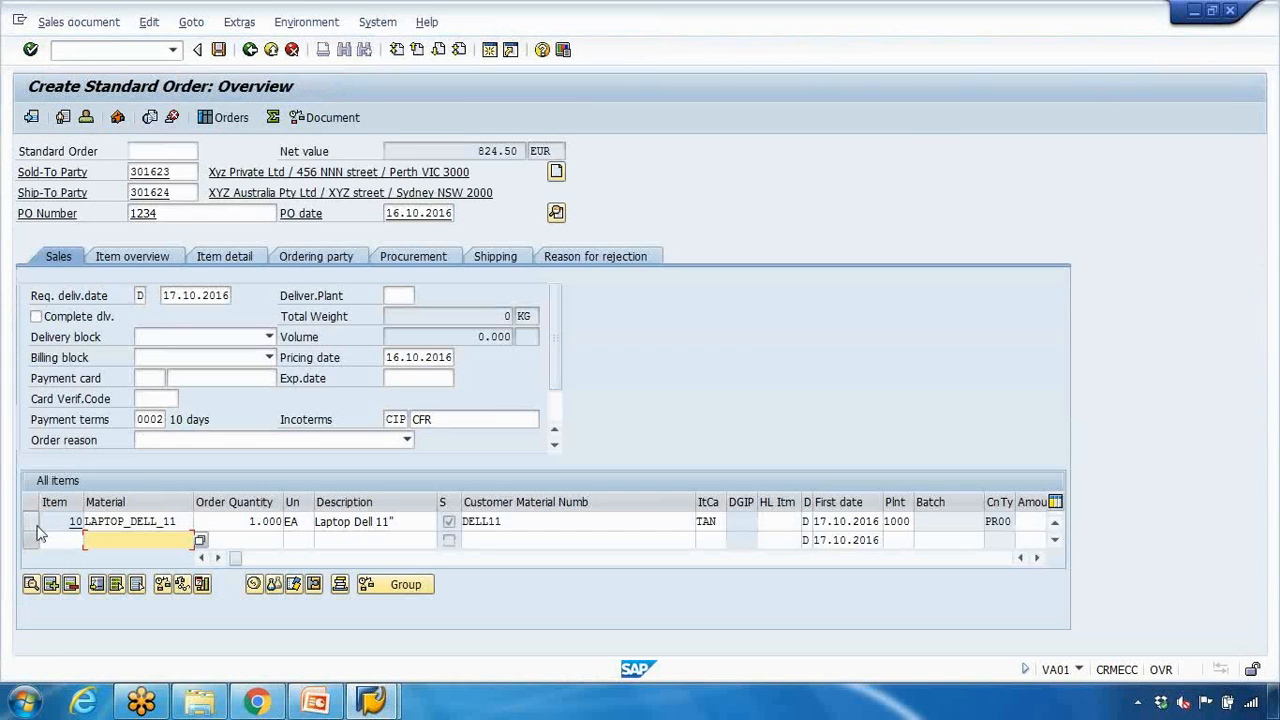
# Set the net weight and gross weight of item 10 to 1 KG in its shipping data and return to the overview.
pyautogui.click(30, 530)
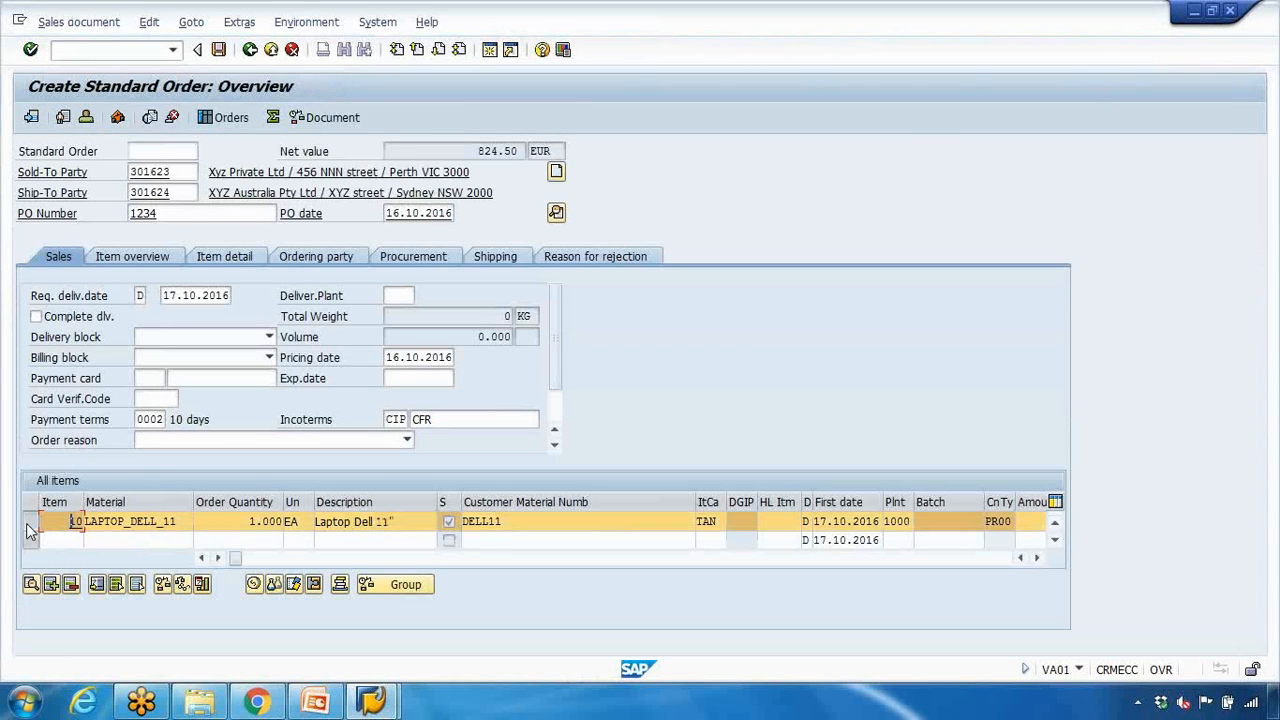
pyautogui.click(191, 22)
pyautogui.moveTo(380, 89)
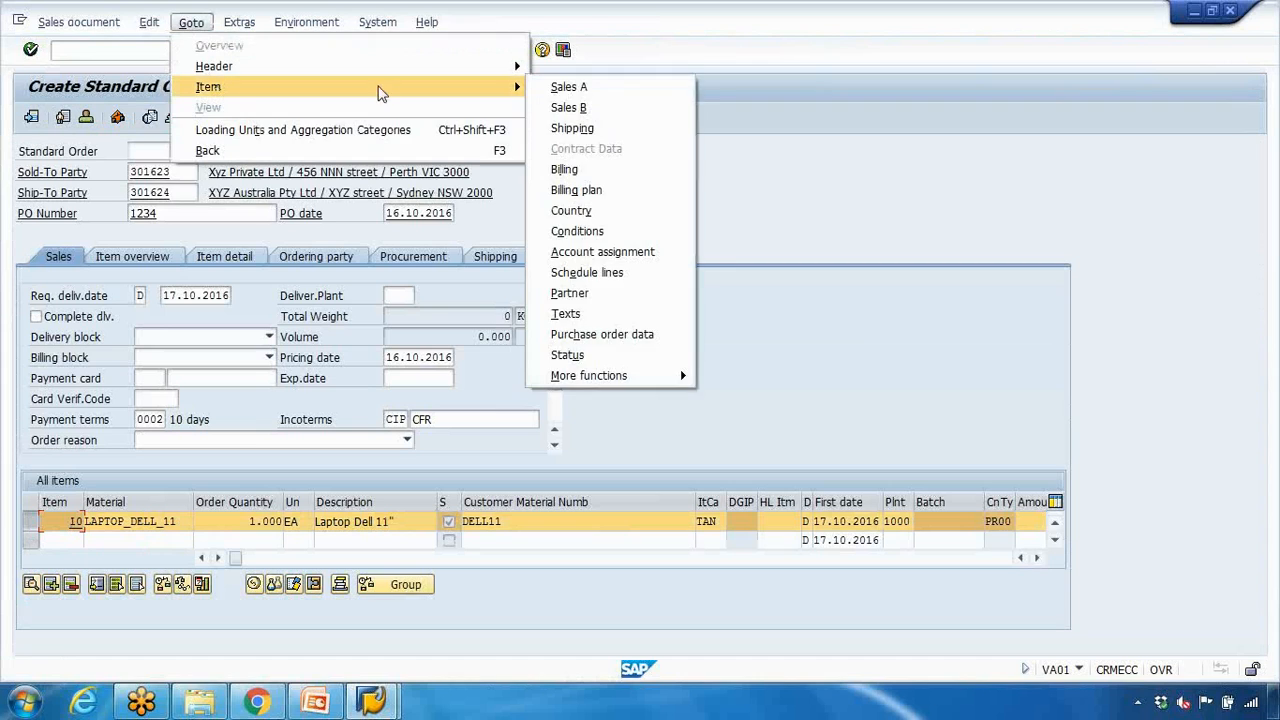
pyautogui.click(551, 86)
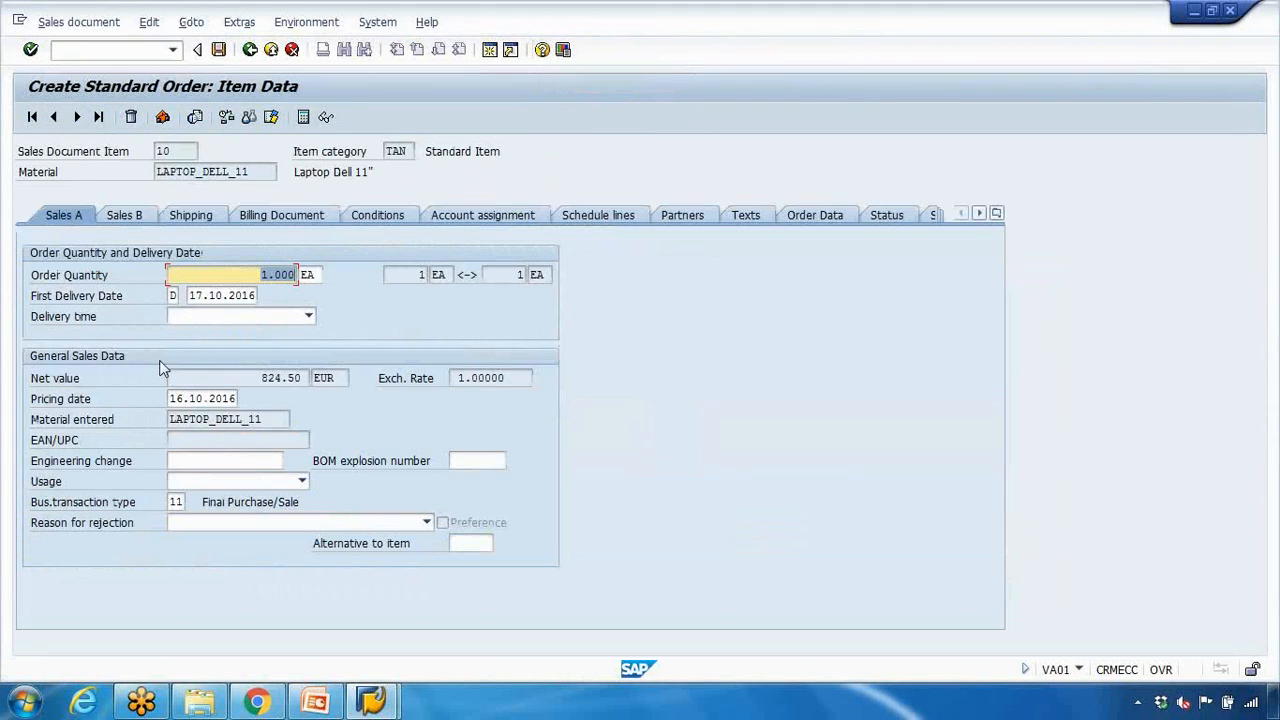
pyautogui.click(136, 216)
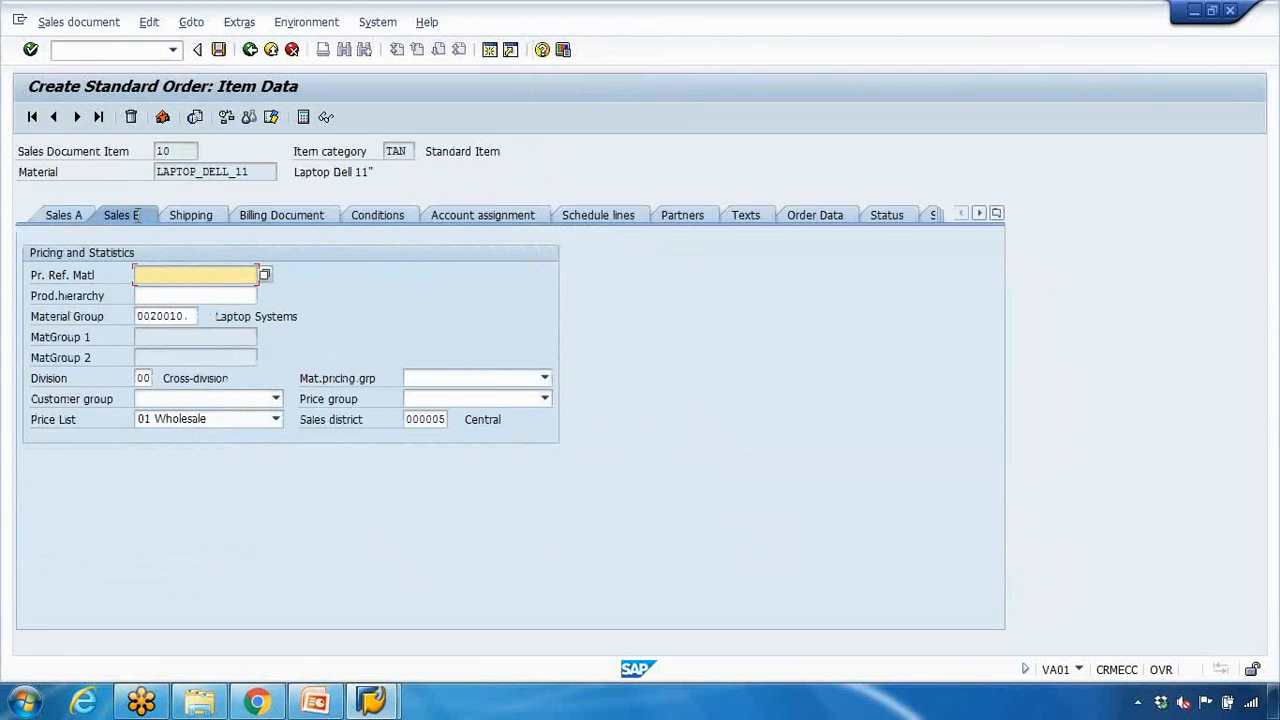
pyautogui.click(64, 216)
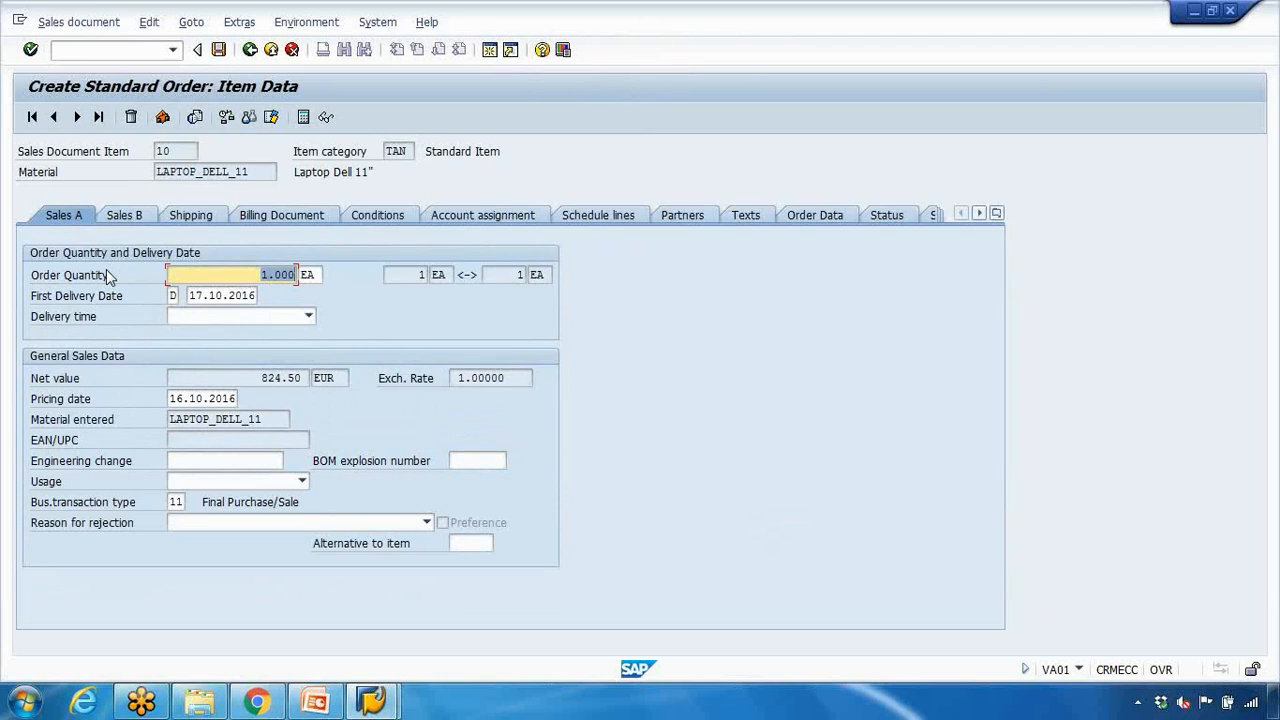
pyautogui.click(138, 215)
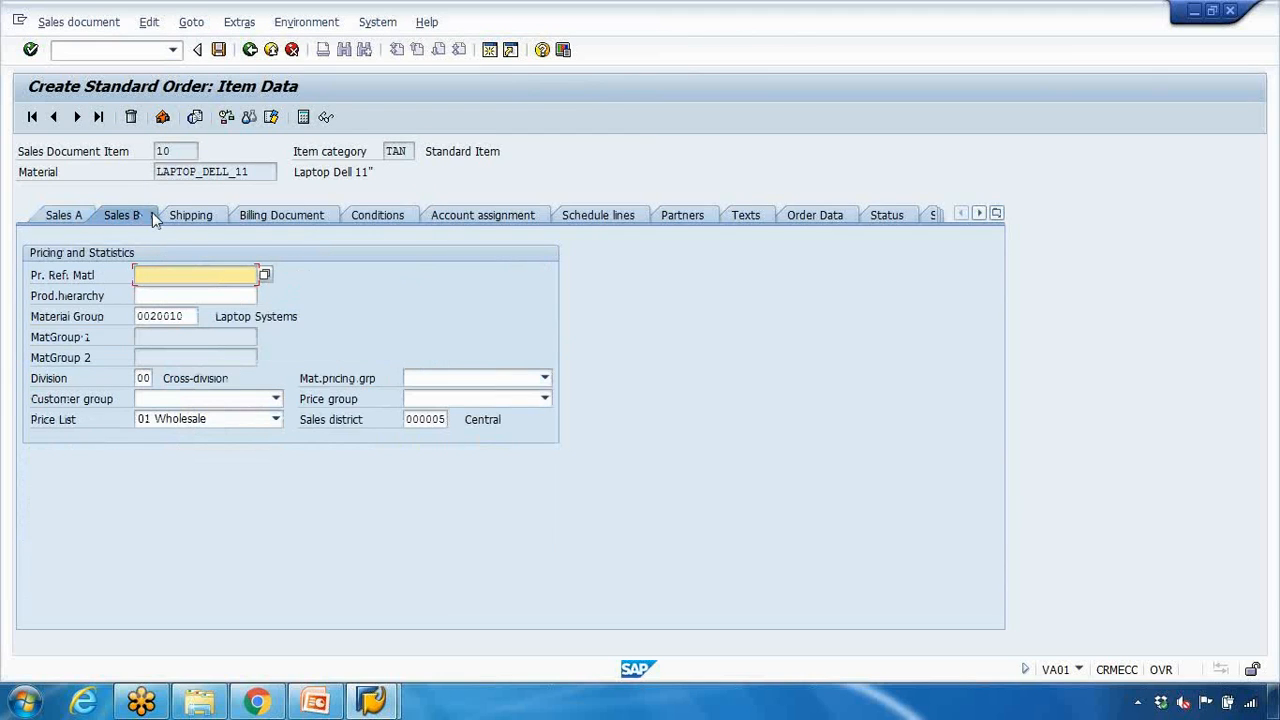
pyautogui.click(205, 216)
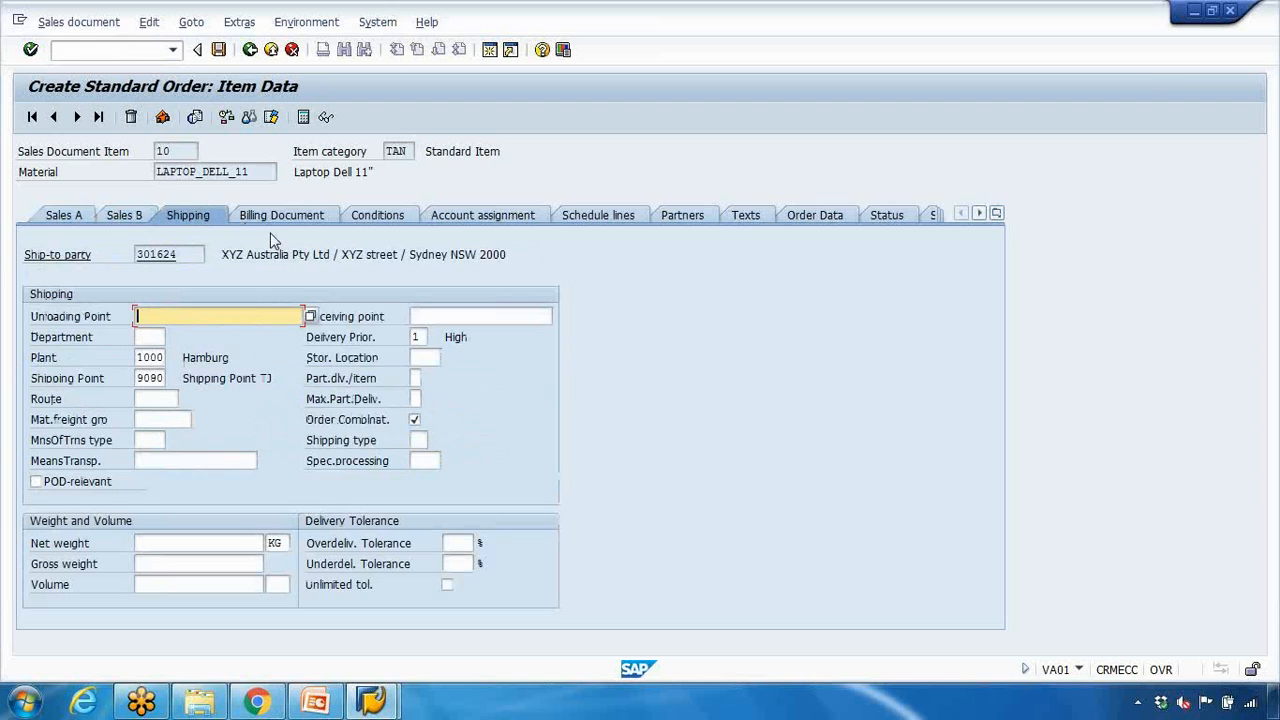
pyautogui.click(174, 541)
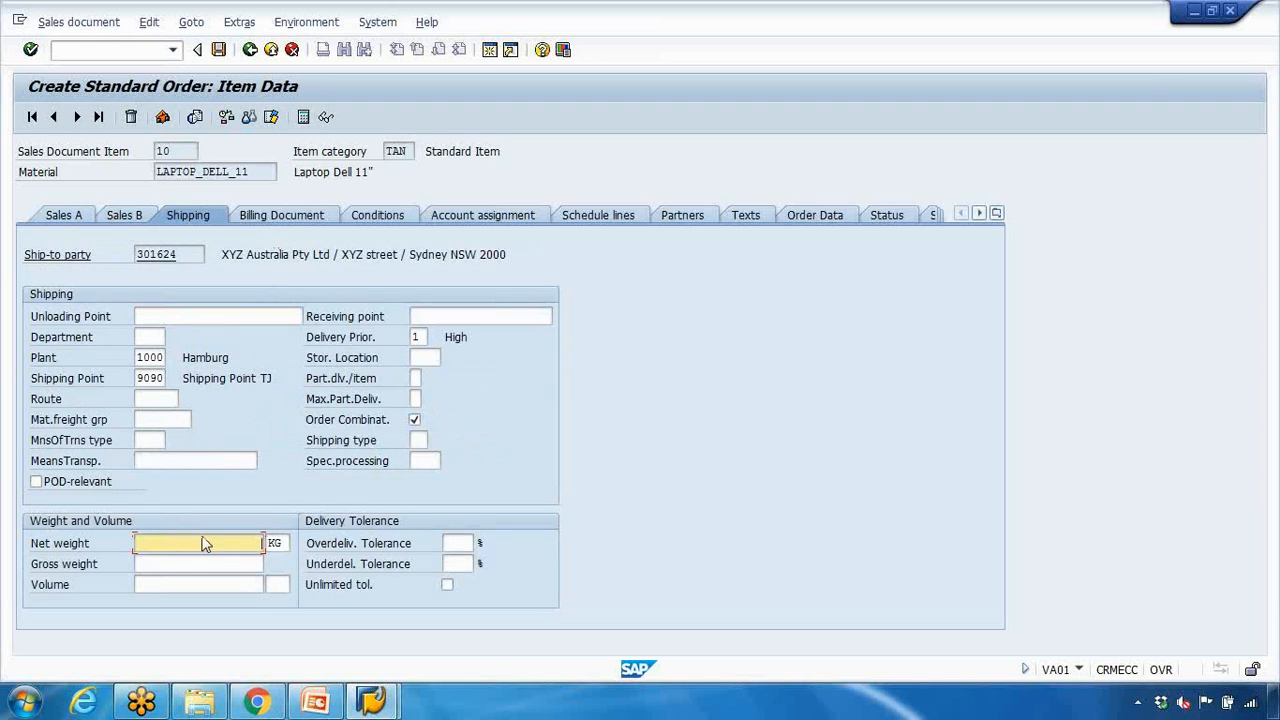
pyautogui.click(214, 566)
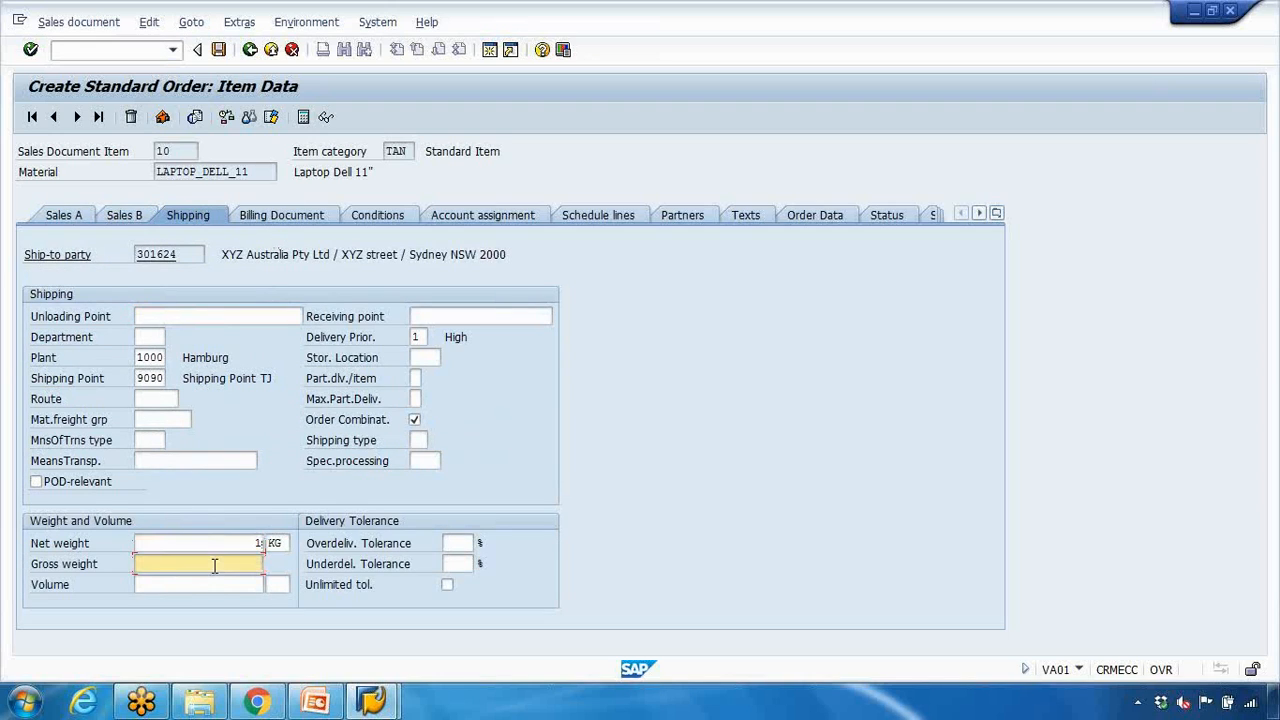
pyautogui.click(250, 50)
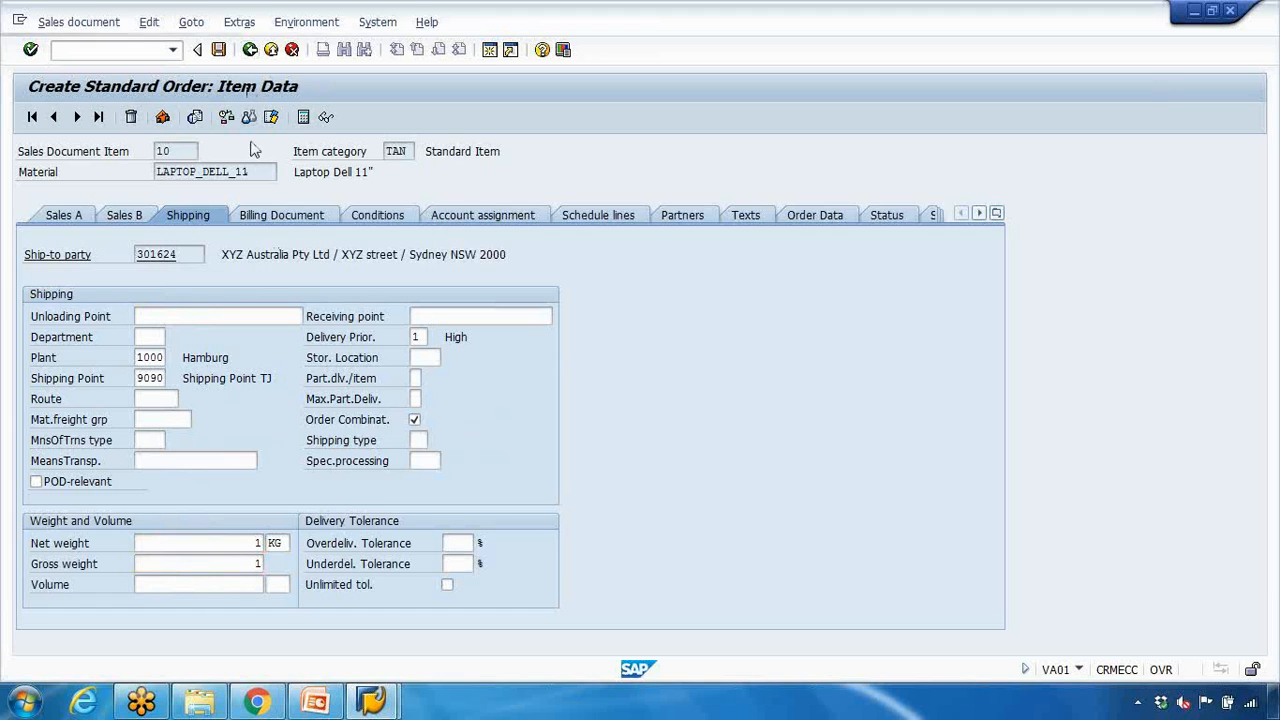
# Recheck the order's incompletion log and display the outputs determined at header level.
pyautogui.click(148, 22)
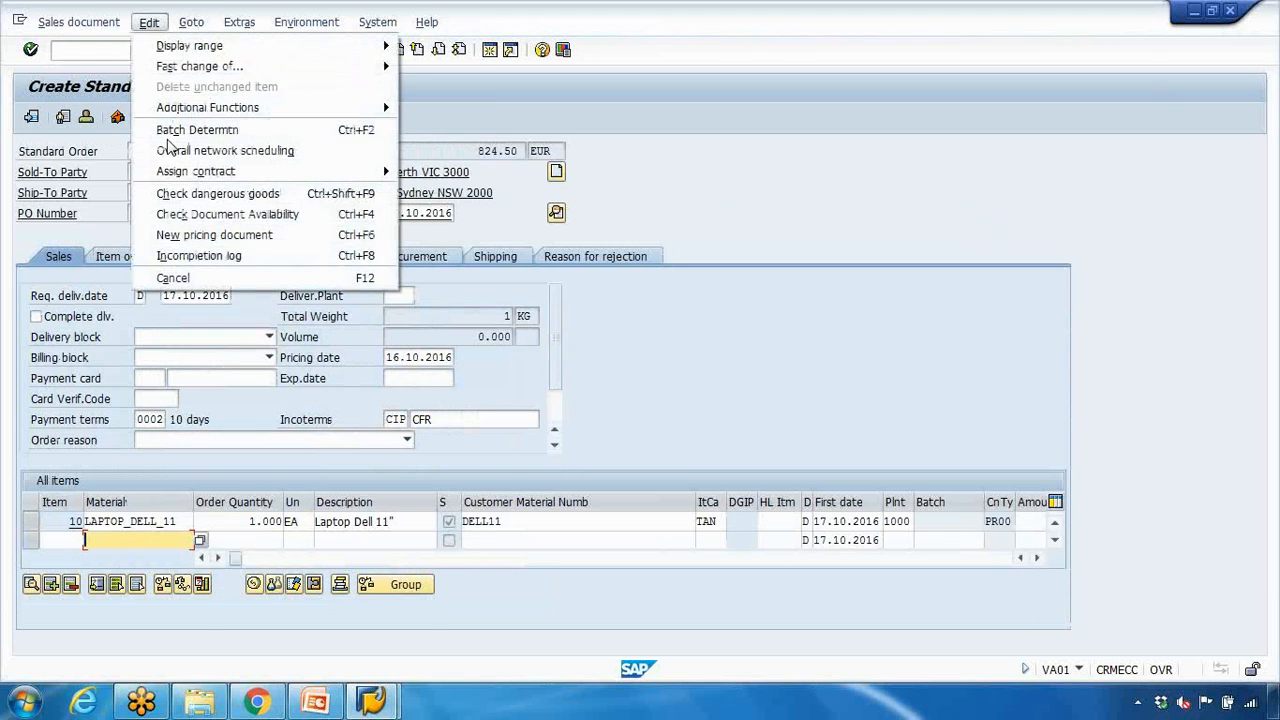
pyautogui.click(196, 258)
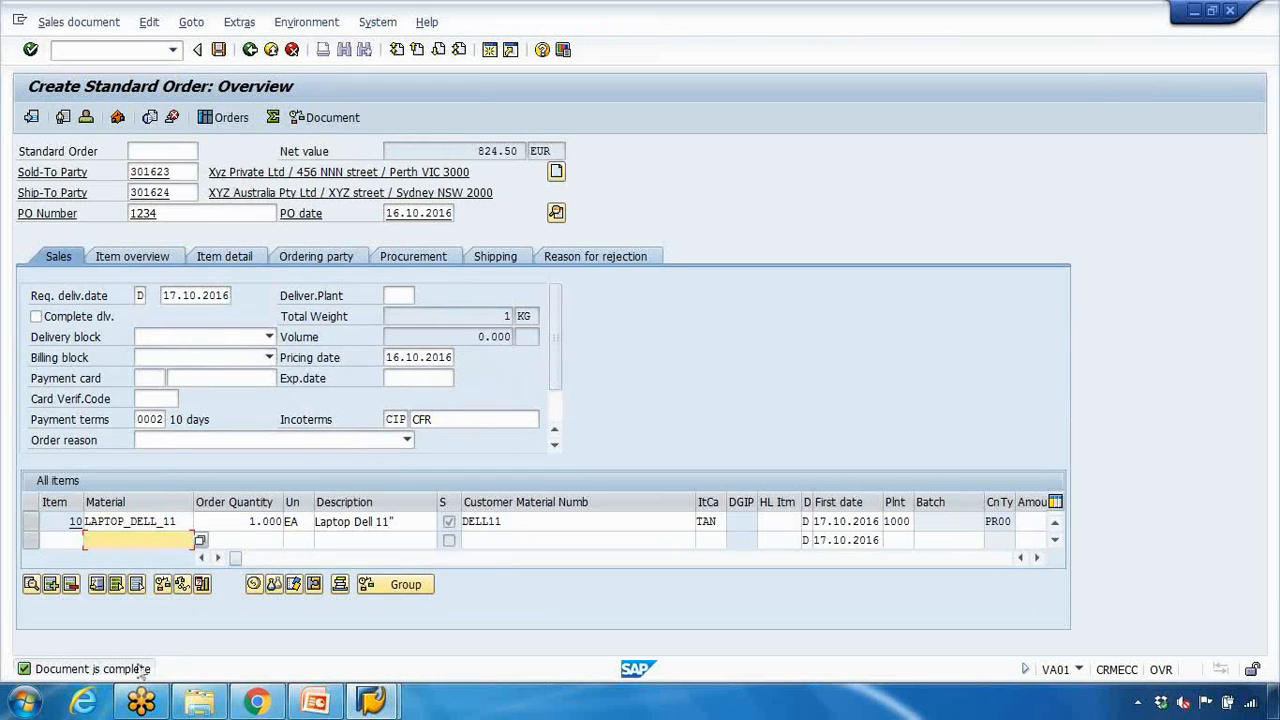
pyautogui.click(195, 22)
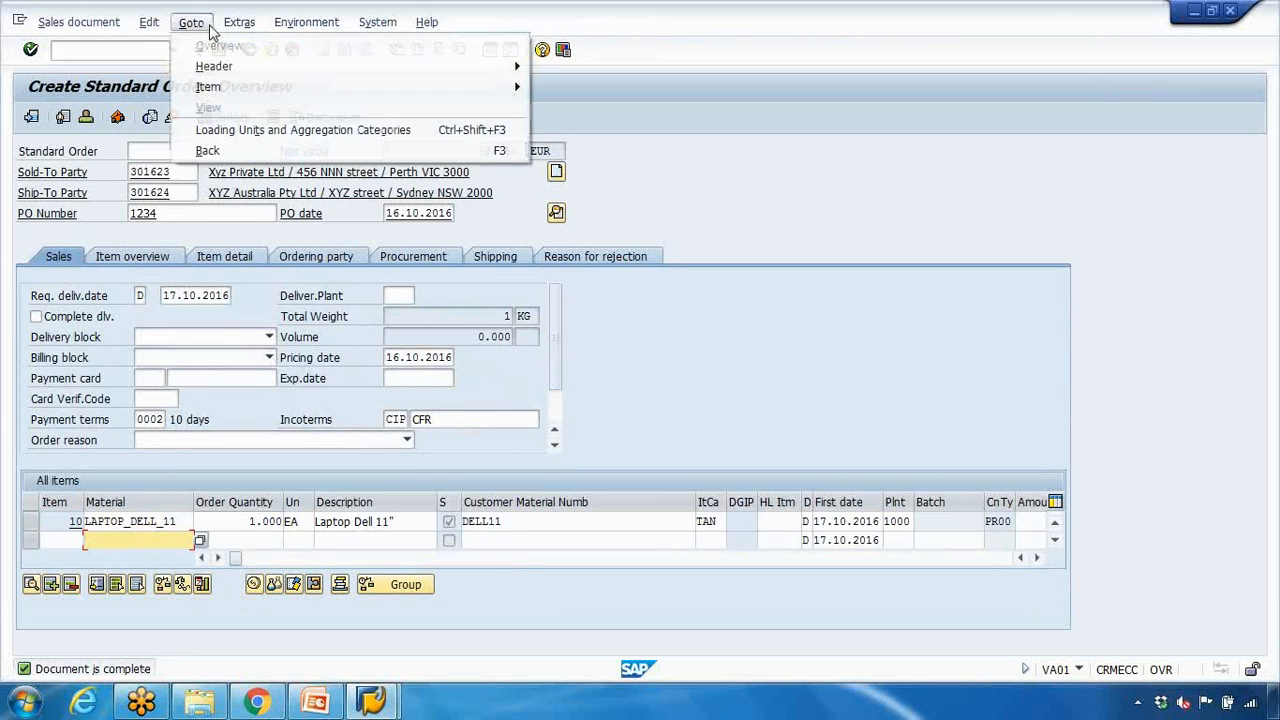
pyautogui.click(239, 22)
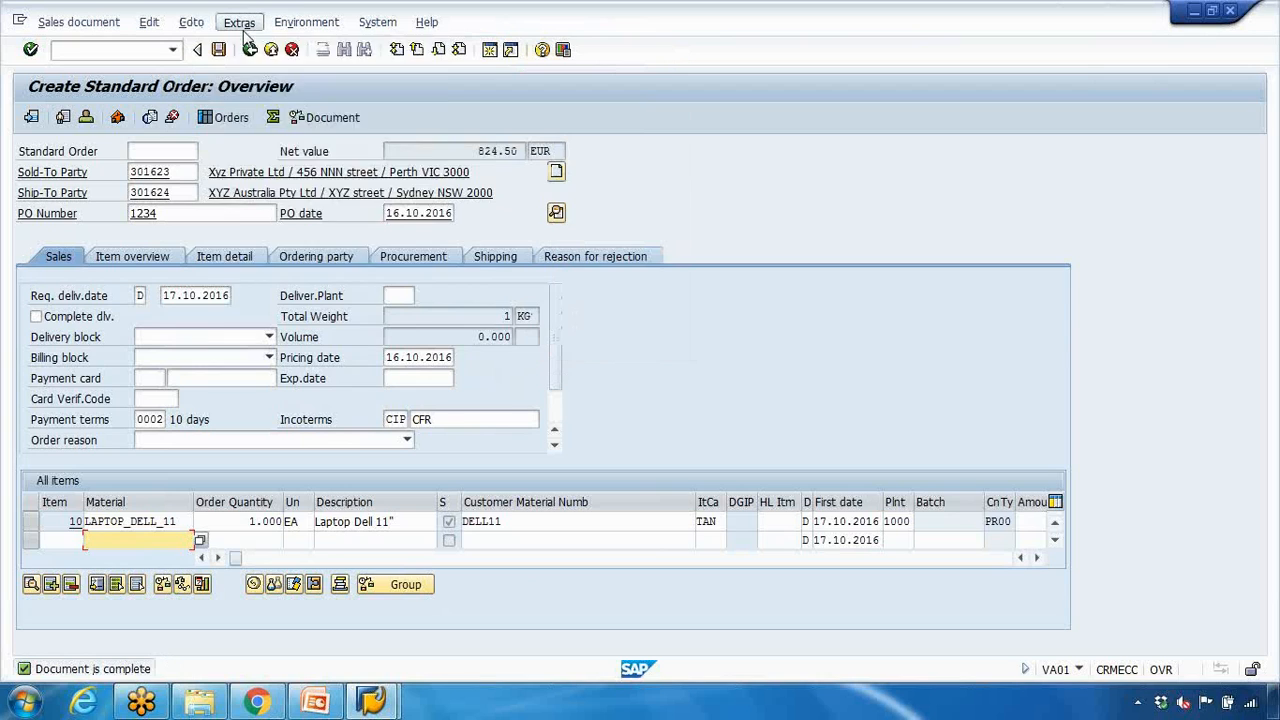
pyautogui.moveTo(325, 256)
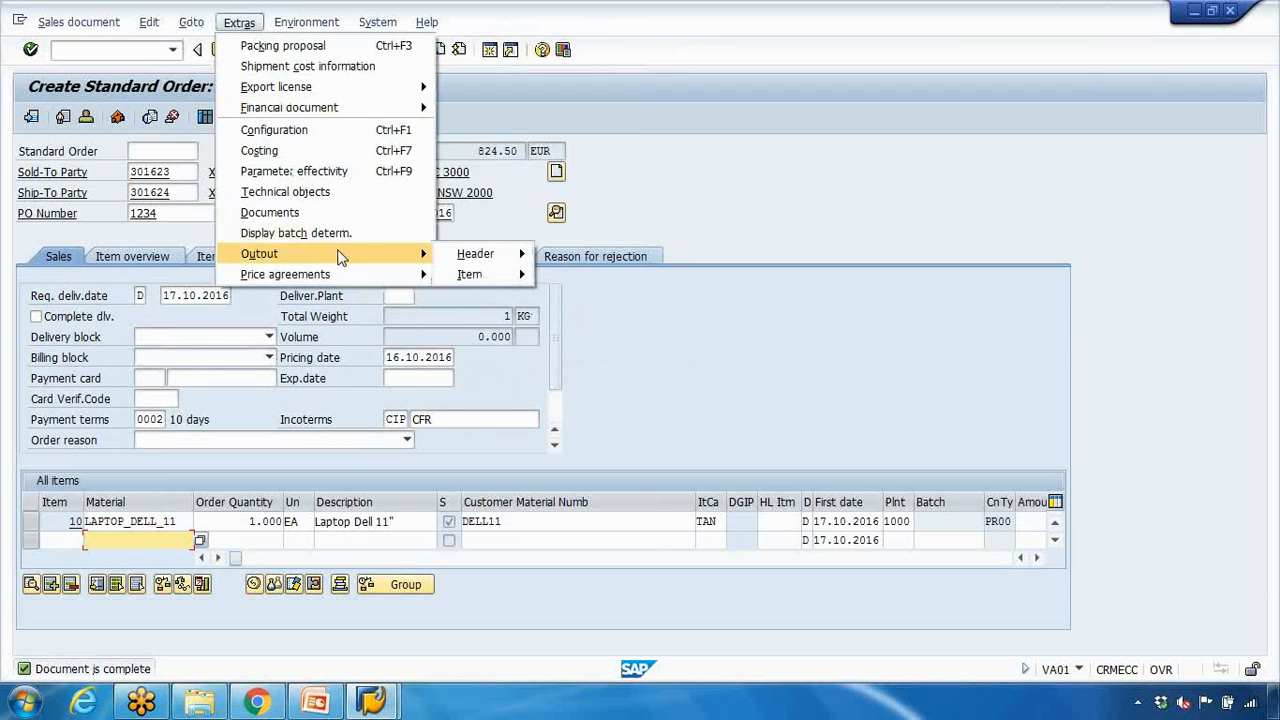
pyautogui.moveTo(478, 256)
pyautogui.click(552, 255)
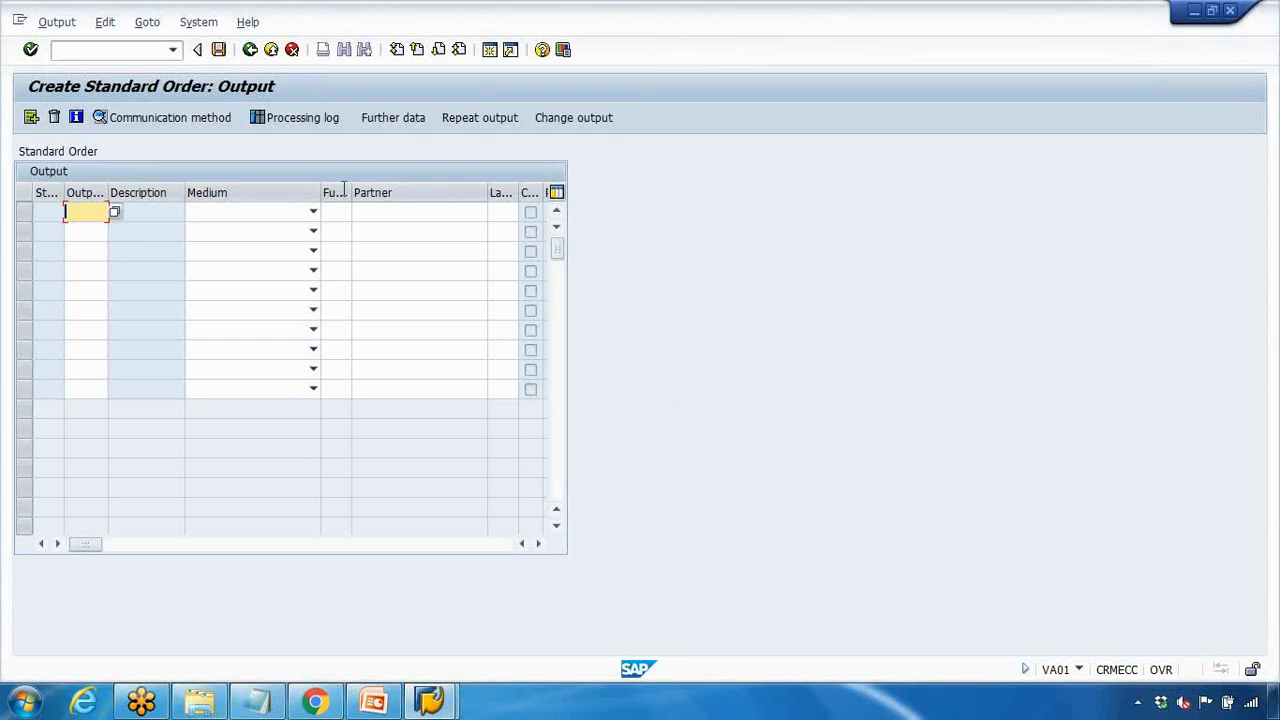
# Restart transaction VA01 for a new standard order (OR), entering Xyz Private Ltd's customer number as sold-to party and the PO number.
pyautogui.click(79, 53)
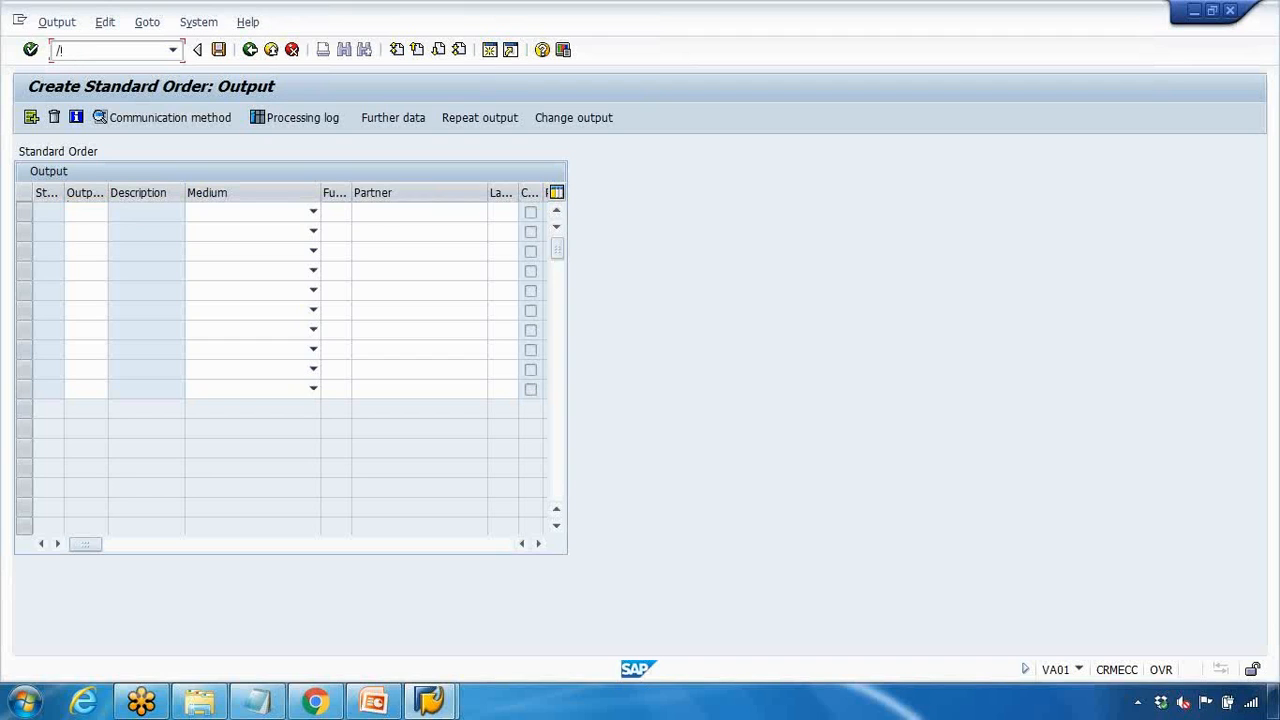
pyautogui.write('/nva01')
pyautogui.press('Return')
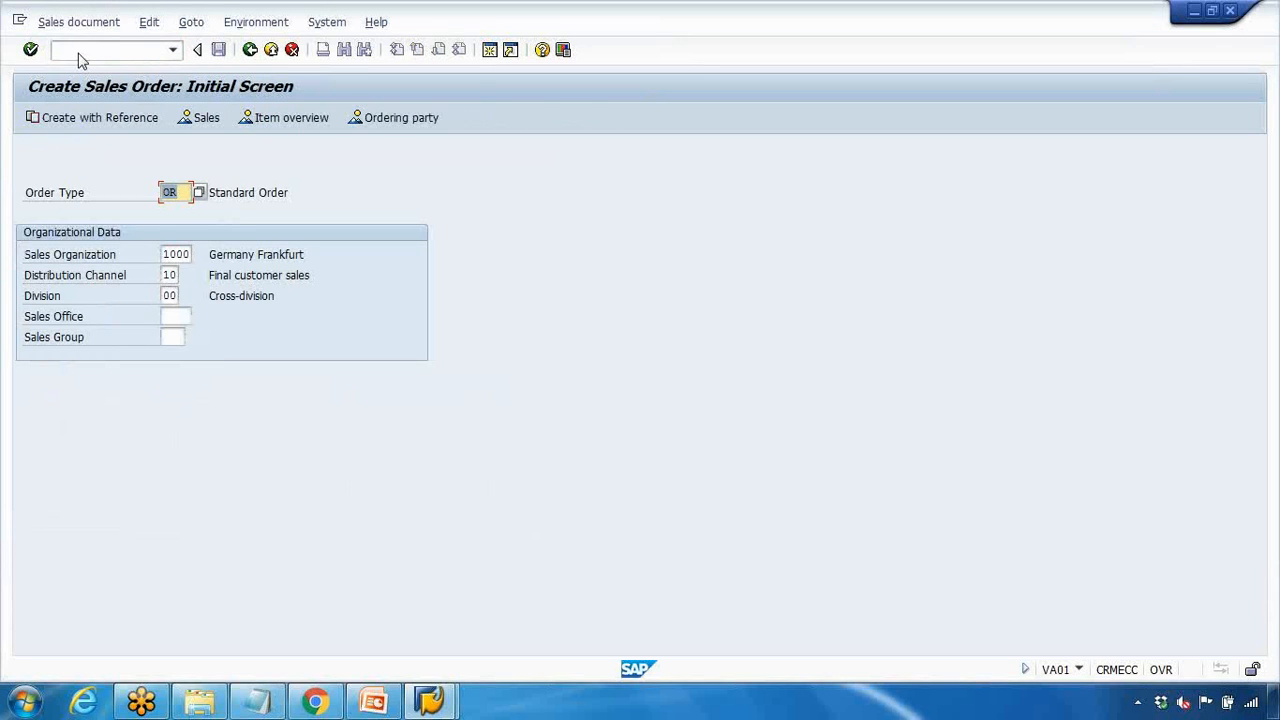
pyautogui.click(182, 176)
pyautogui.click(171, 187)
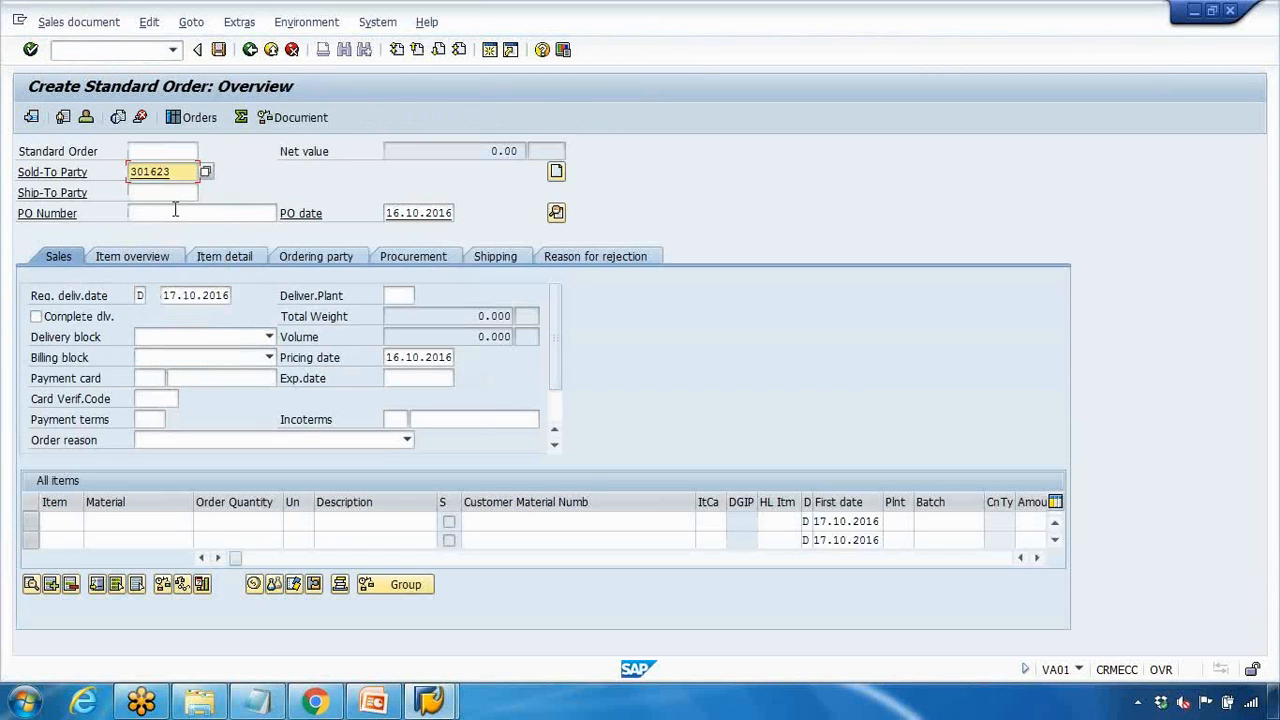
pyautogui.click(168, 212)
pyautogui.write('1234')
# Enter material laptop_dell_11 with quantity 1 and plant 1000 as an order item, and accept the delivery proposal.
pyautogui.click(139, 530)
pyautogui.click(140, 536)
pyautogui.click(240, 521)
pyautogui.click(255, 541)
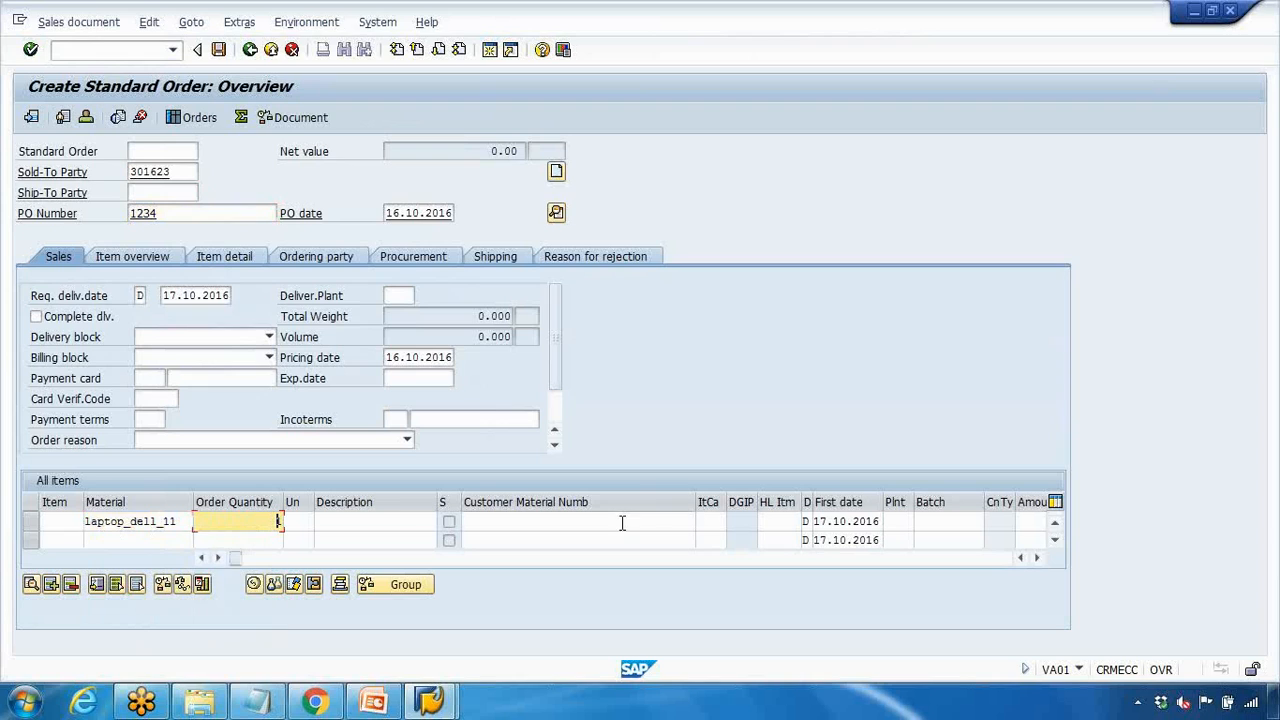
pyautogui.click(897, 521)
pyautogui.click(905, 538)
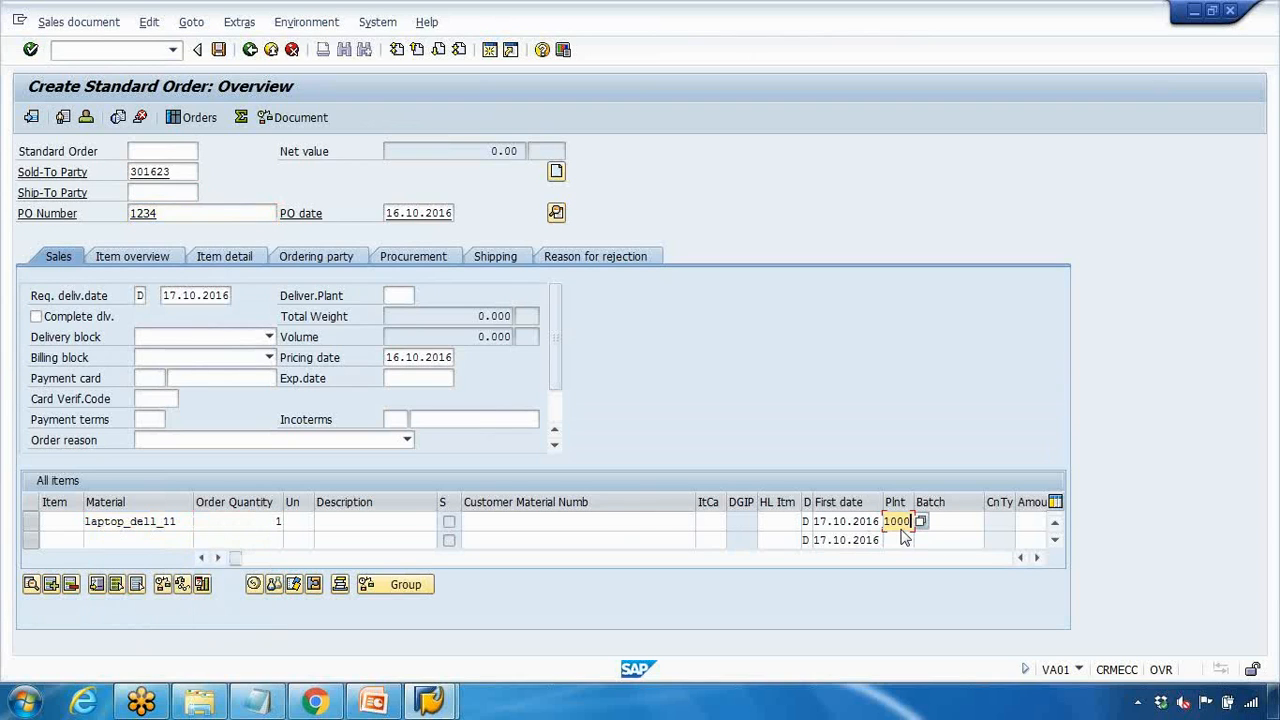
pyautogui.press('Return')
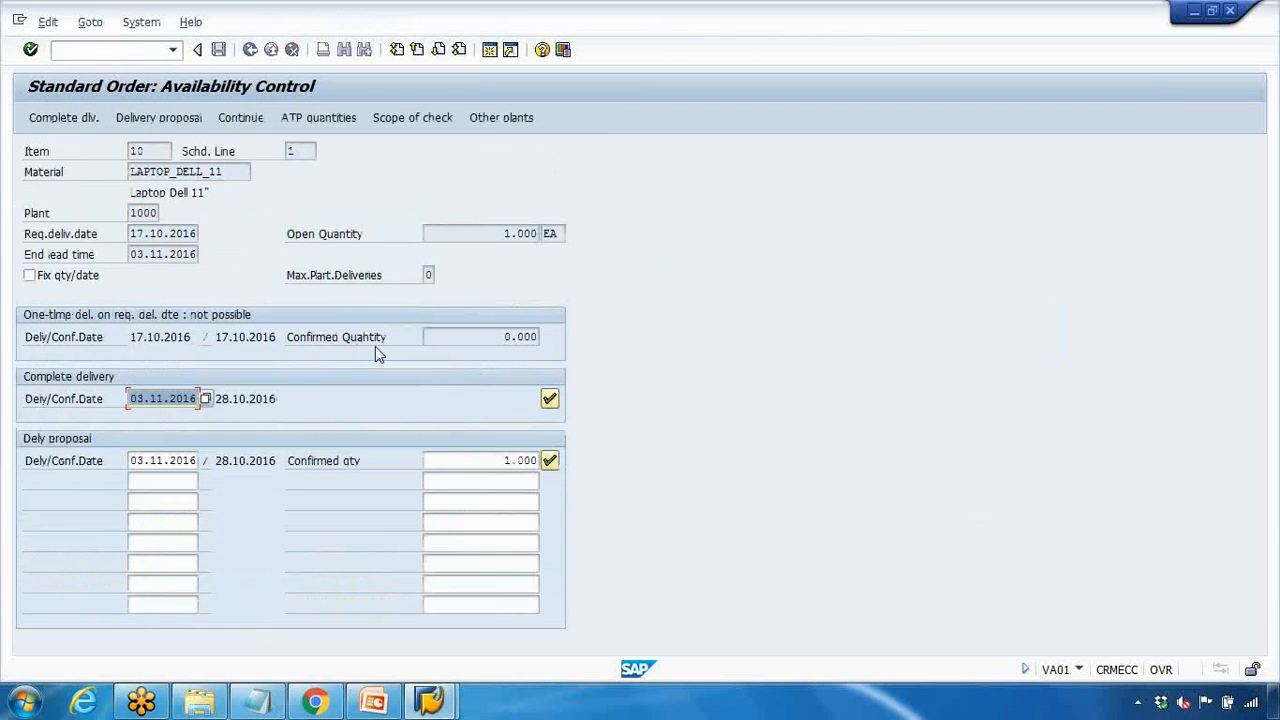
pyautogui.click(556, 461)
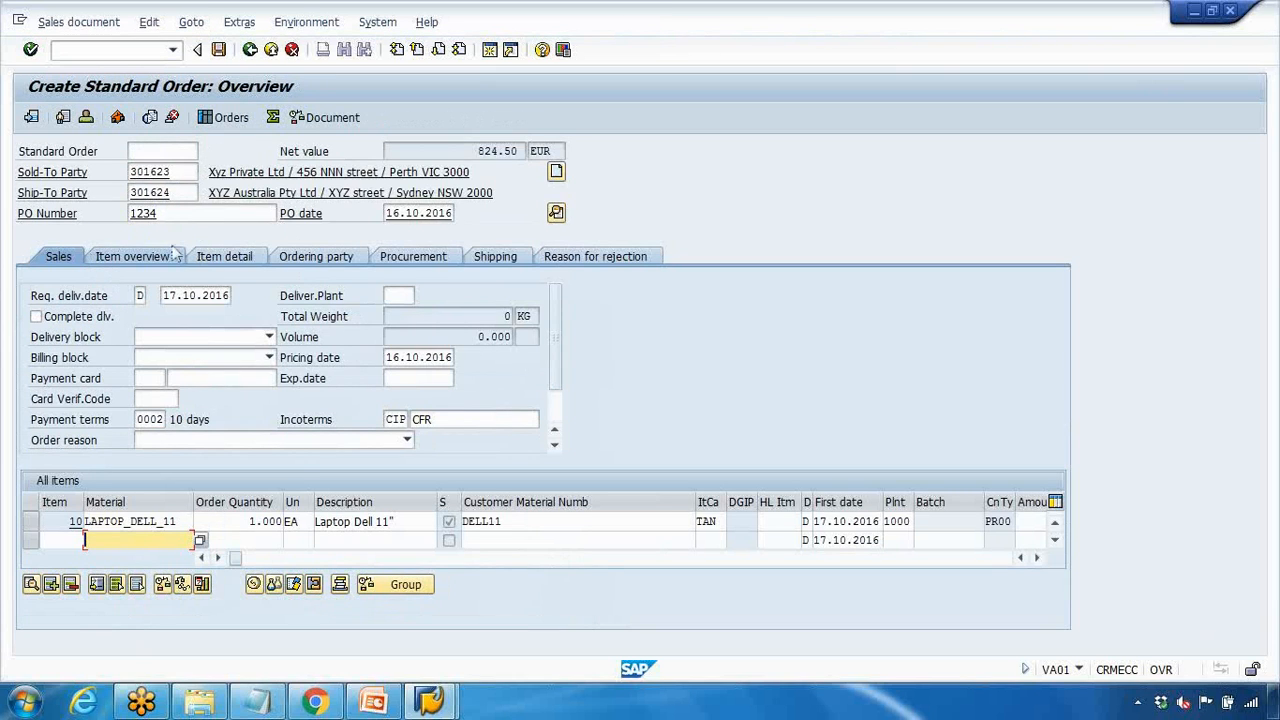
# Check the new order's incompletion log for missing data and return to the overview.
pyautogui.click(148, 22)
pyautogui.click(196, 258)
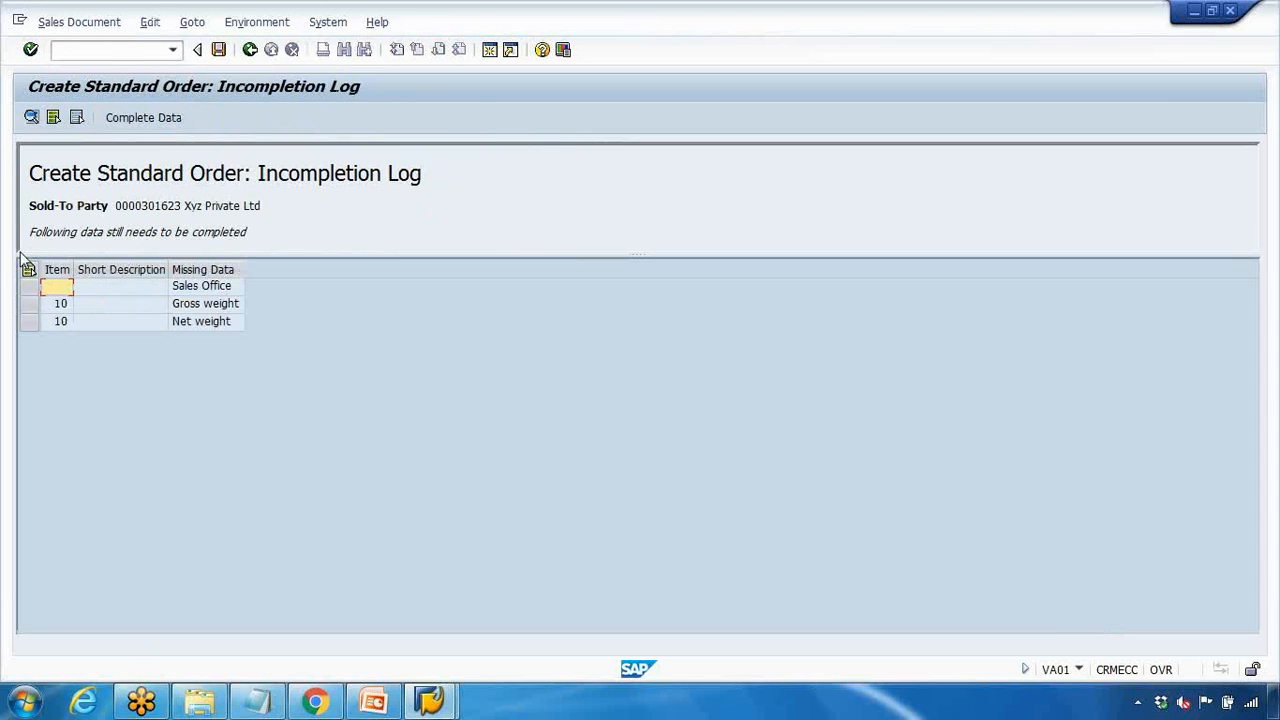
pyautogui.click(250, 50)
pyautogui.click(250, 50)
# Set the sales office to 1000 in the new order's header sales data and return to the overview.
pyautogui.click(191, 22)
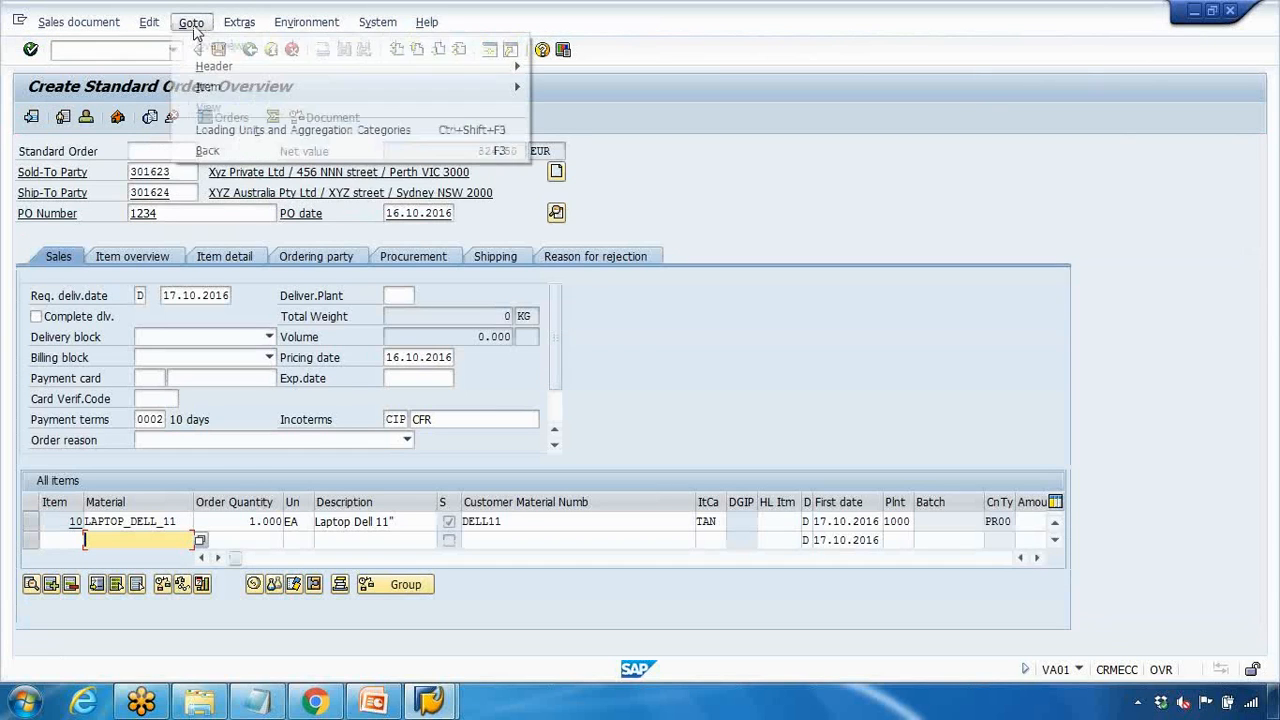
pyautogui.moveTo(214, 66)
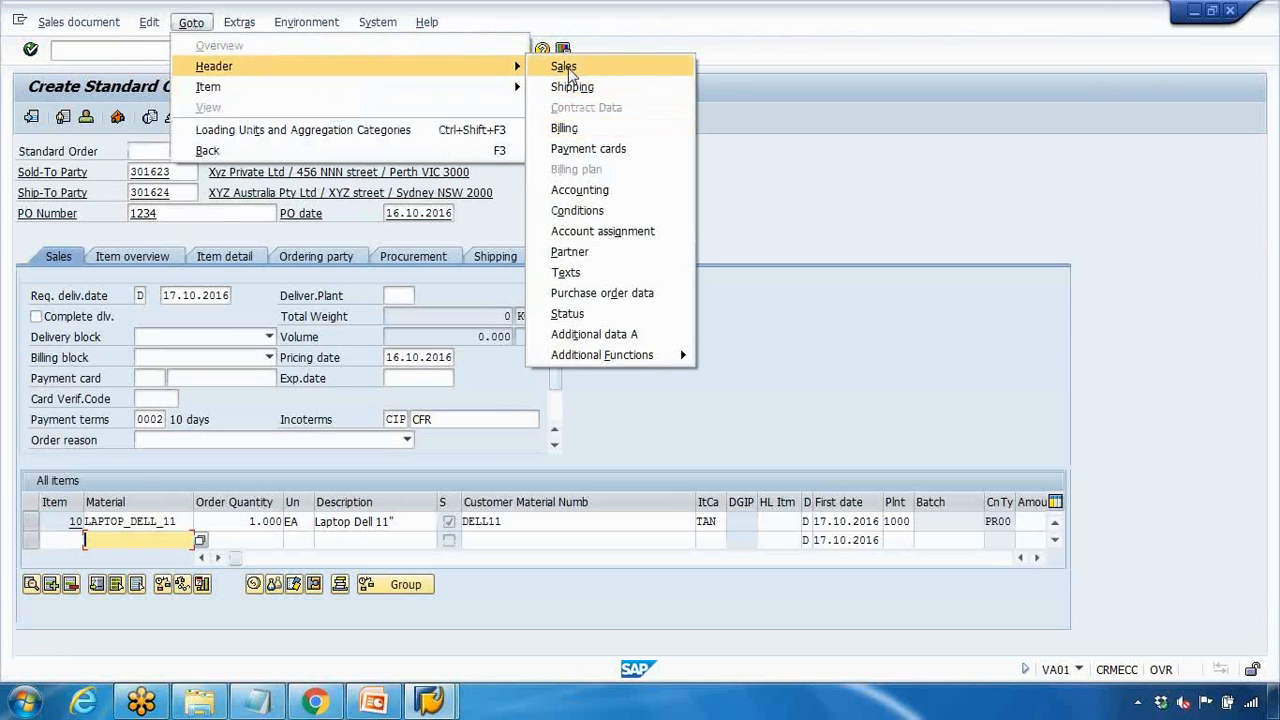
pyautogui.click(563, 66)
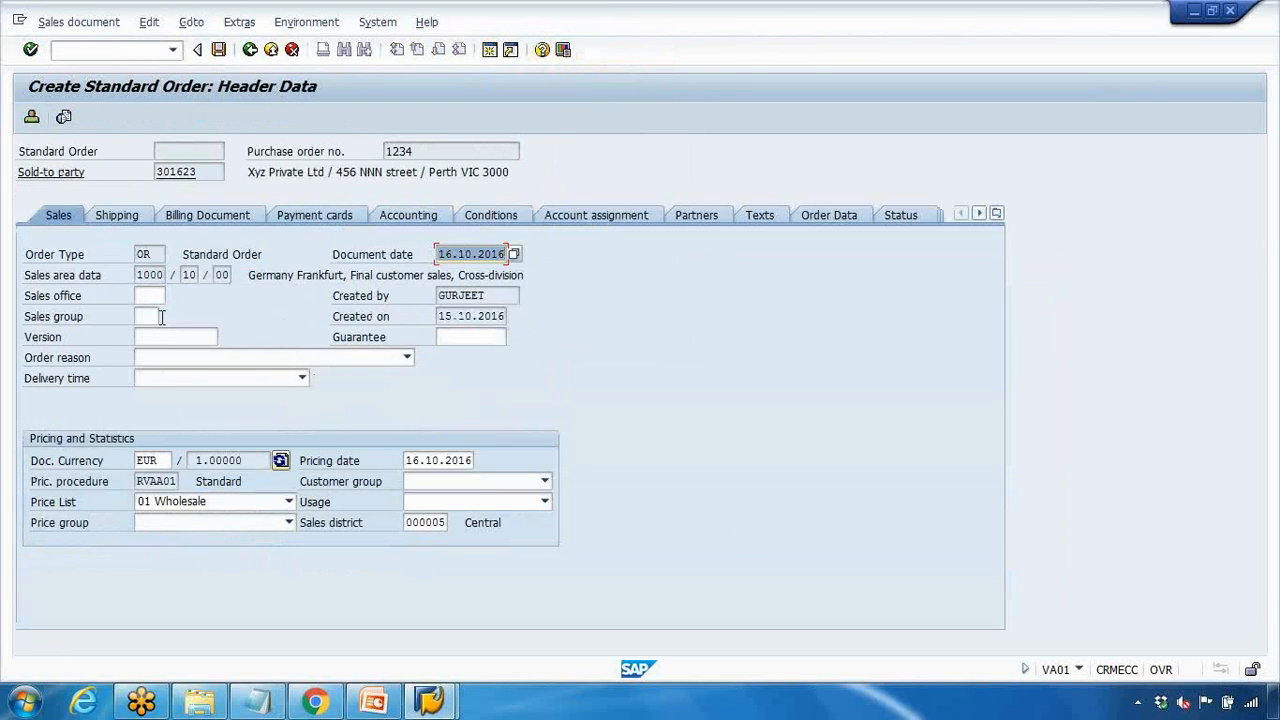
pyautogui.click(158, 296)
pyautogui.write('1000')
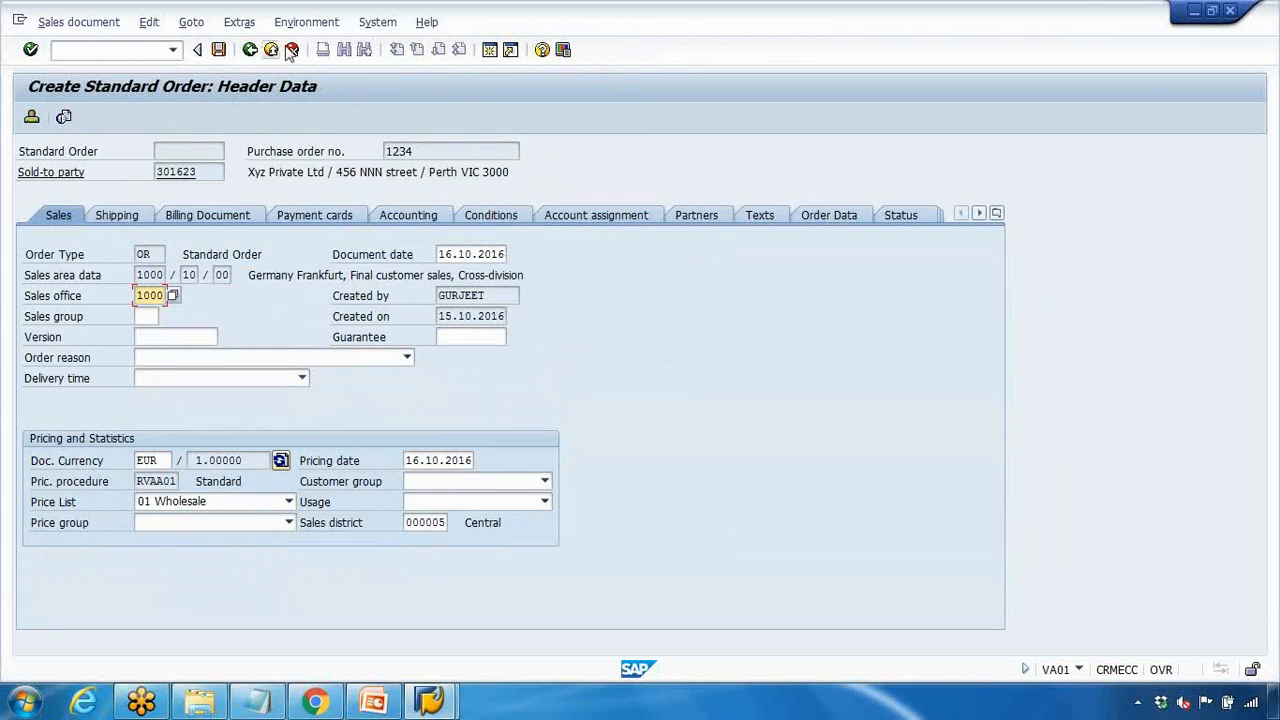
pyautogui.click(249, 50)
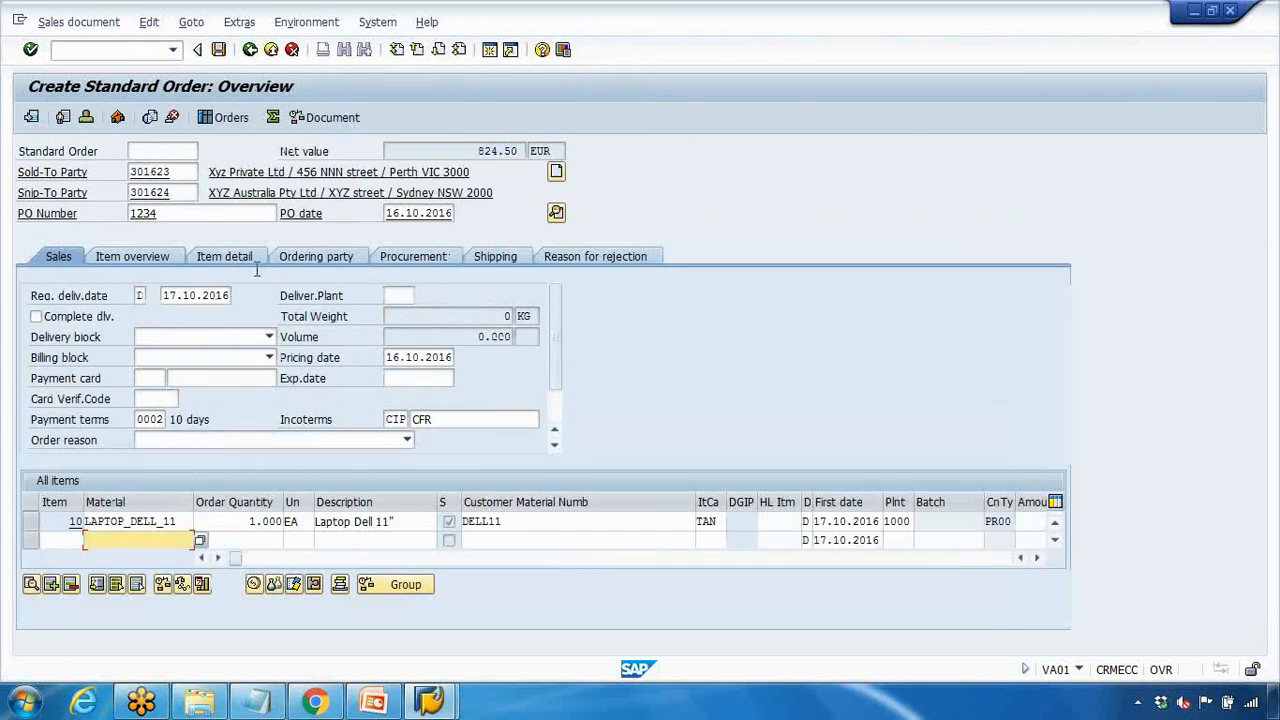
# Enter 1 KG as net and gross weight in the new order's item 10 shipping data, and recheck the incompletion log.
pyautogui.click(30, 521)
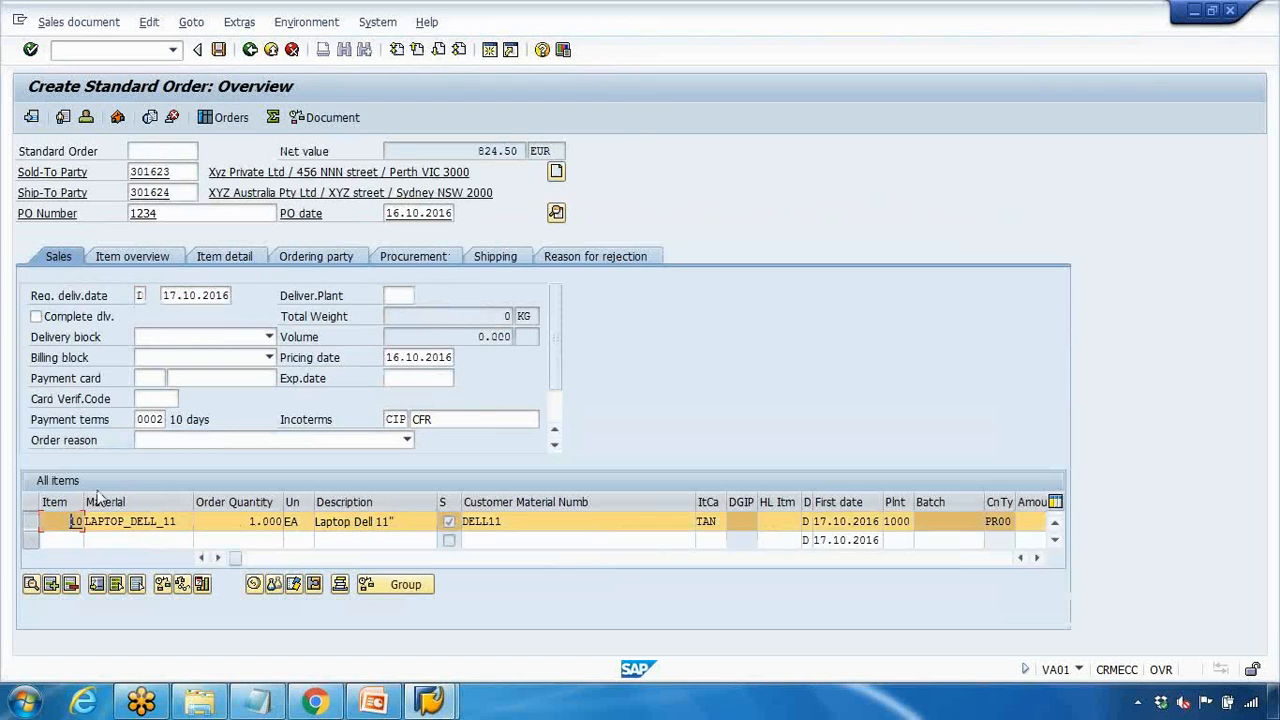
pyautogui.click(190, 22)
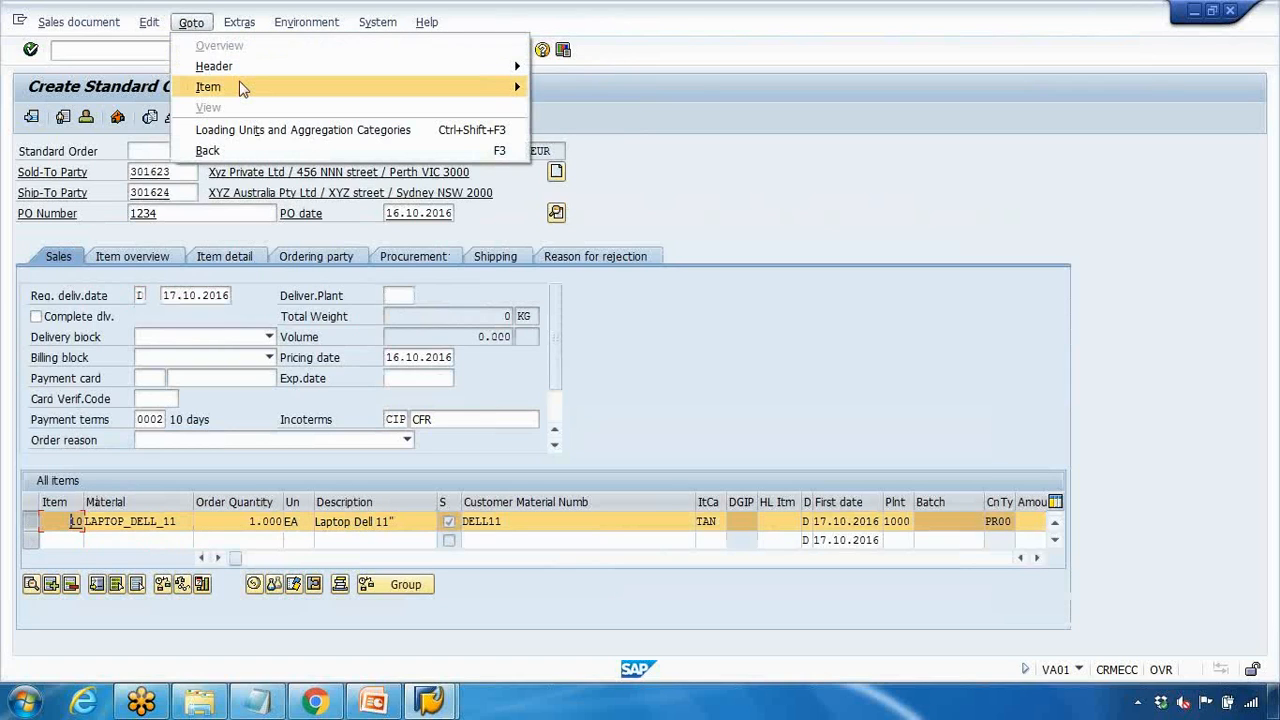
pyautogui.moveTo(243, 88)
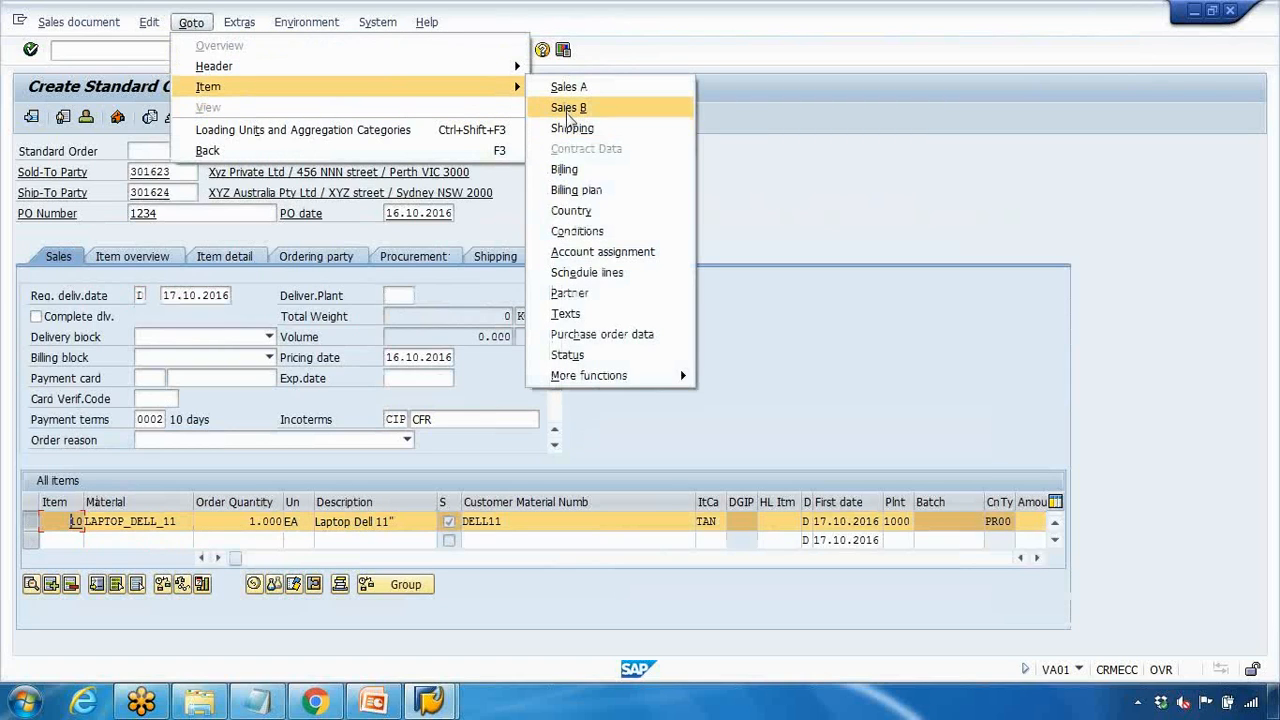
pyautogui.click(570, 128)
pyautogui.click(211, 542)
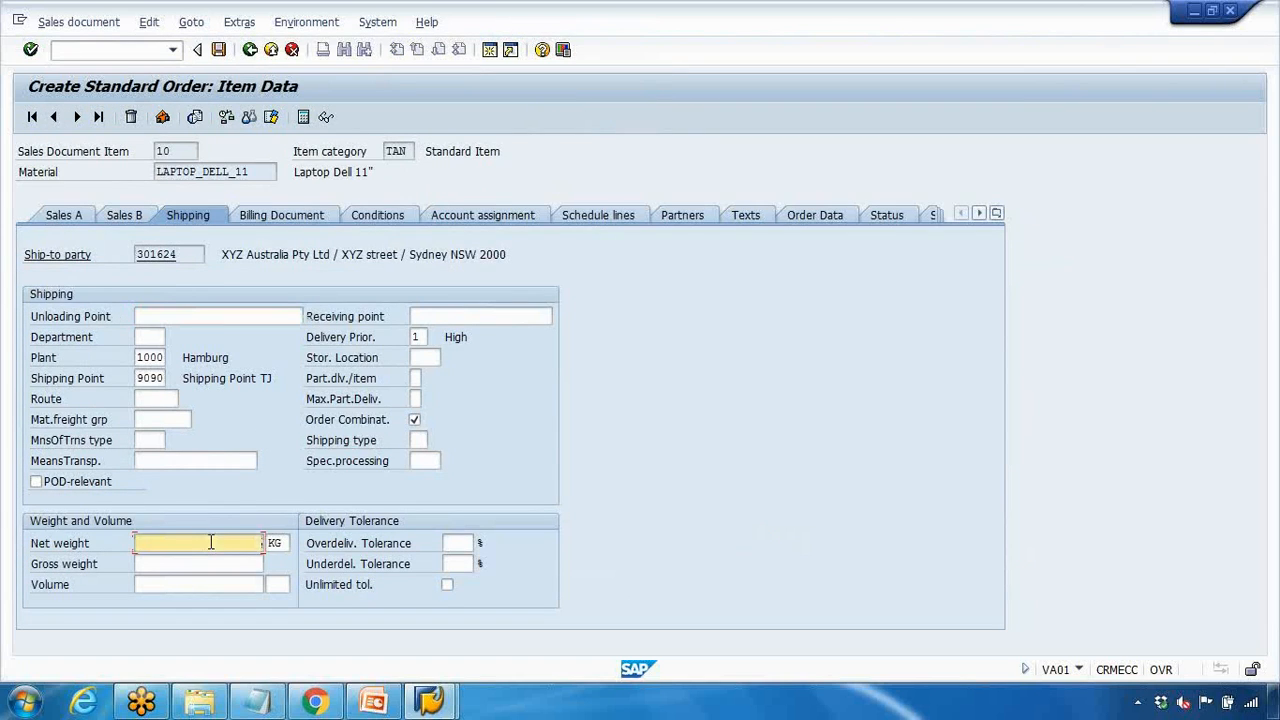
pyautogui.click(229, 565)
pyautogui.write('1')
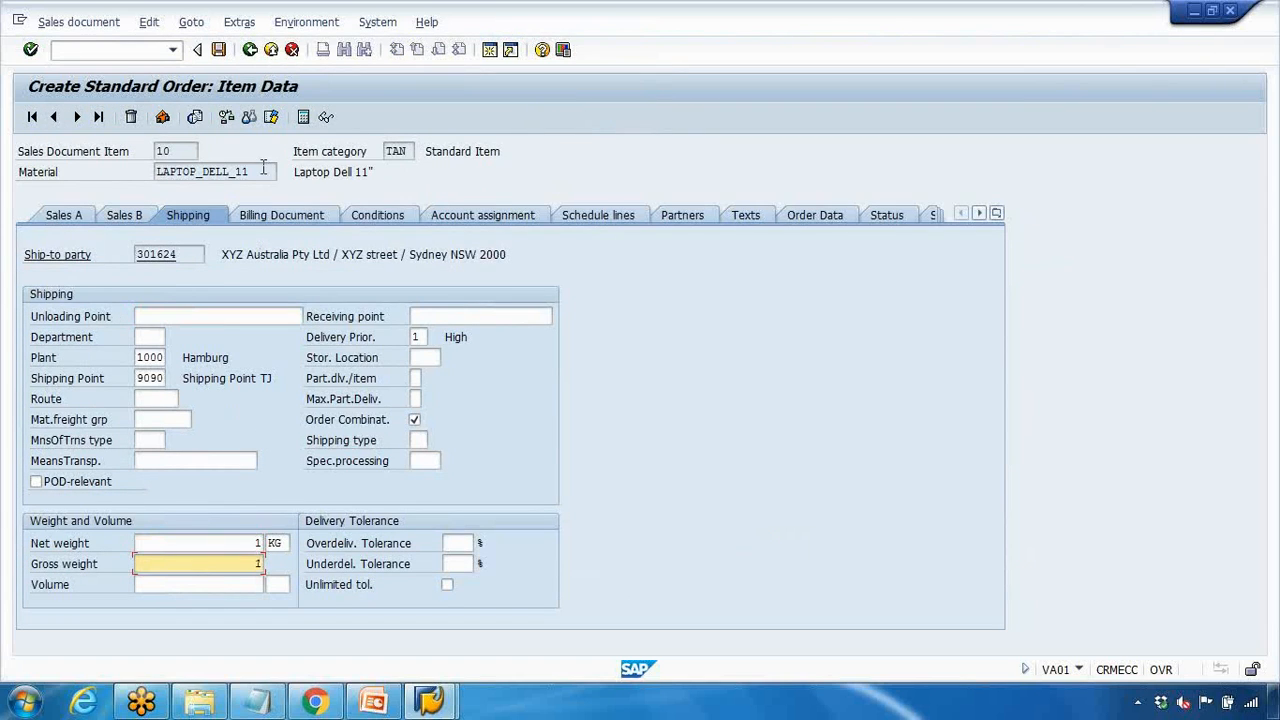
pyautogui.click(251, 49)
pyautogui.click(150, 23)
pyautogui.click(185, 256)
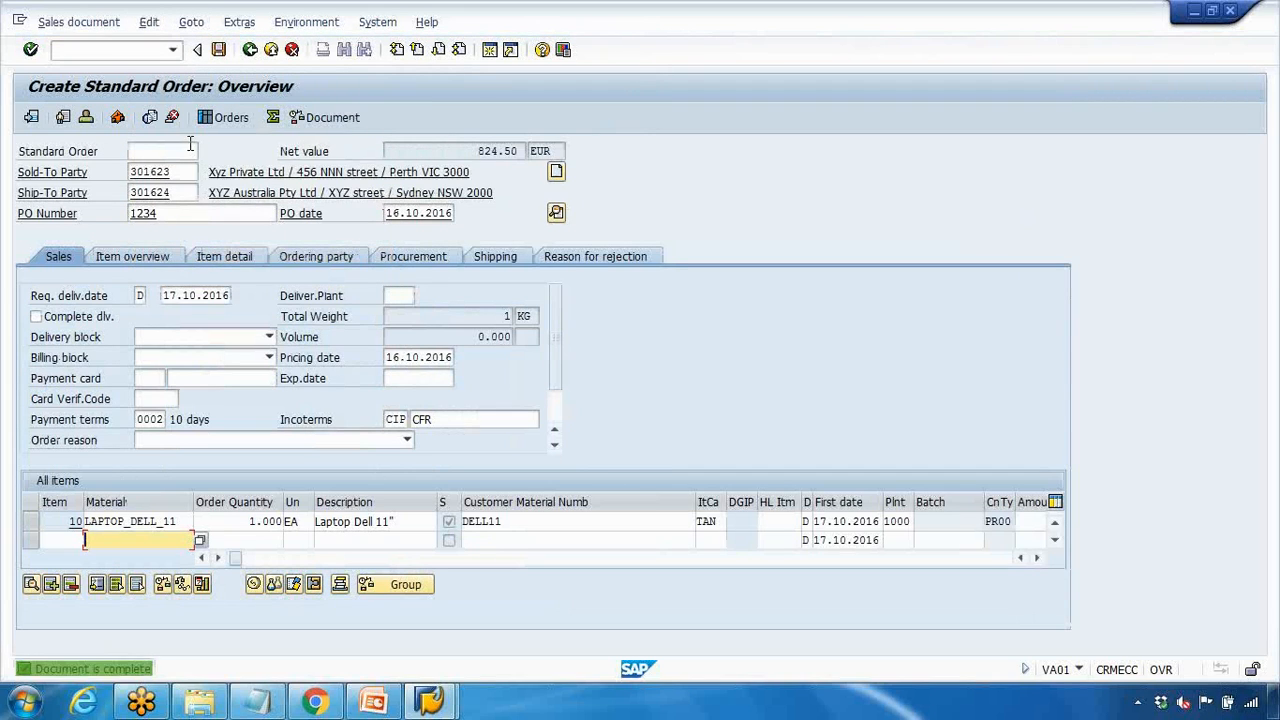
# Open the header output list of the new standard order.
pyautogui.click(239, 24)
pyautogui.moveTo(330, 254)
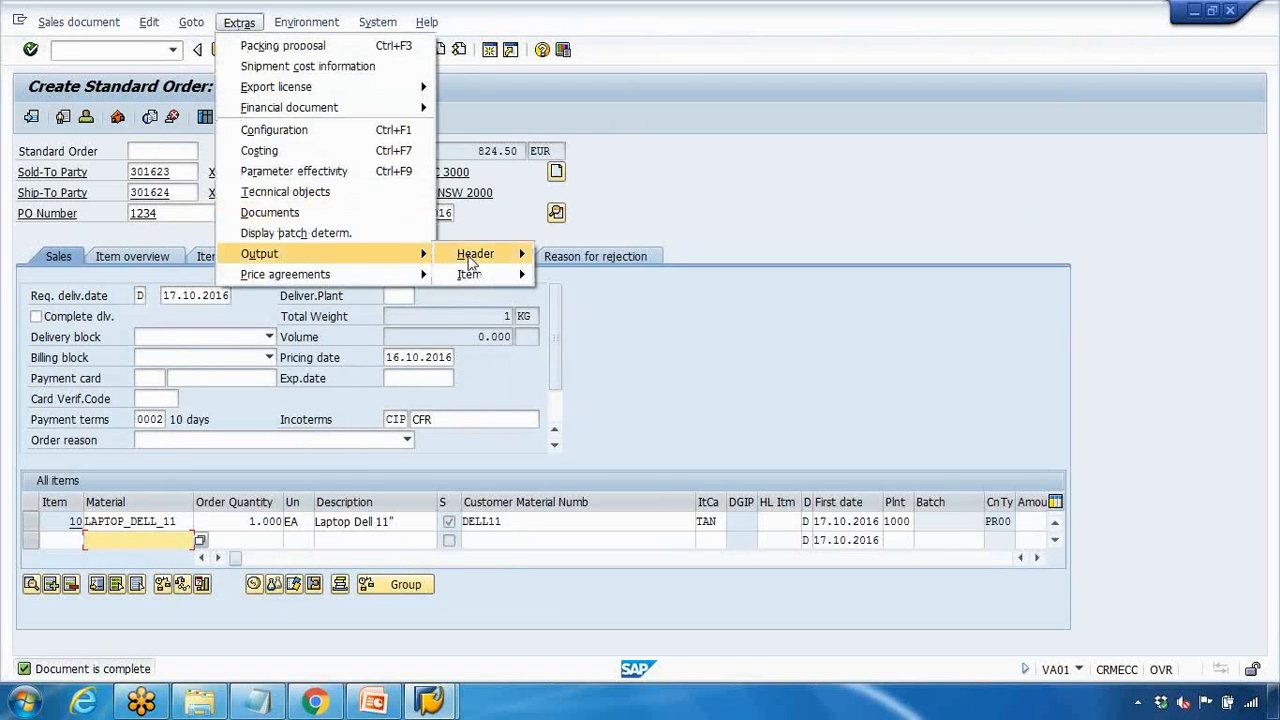
pyautogui.click(565, 254)
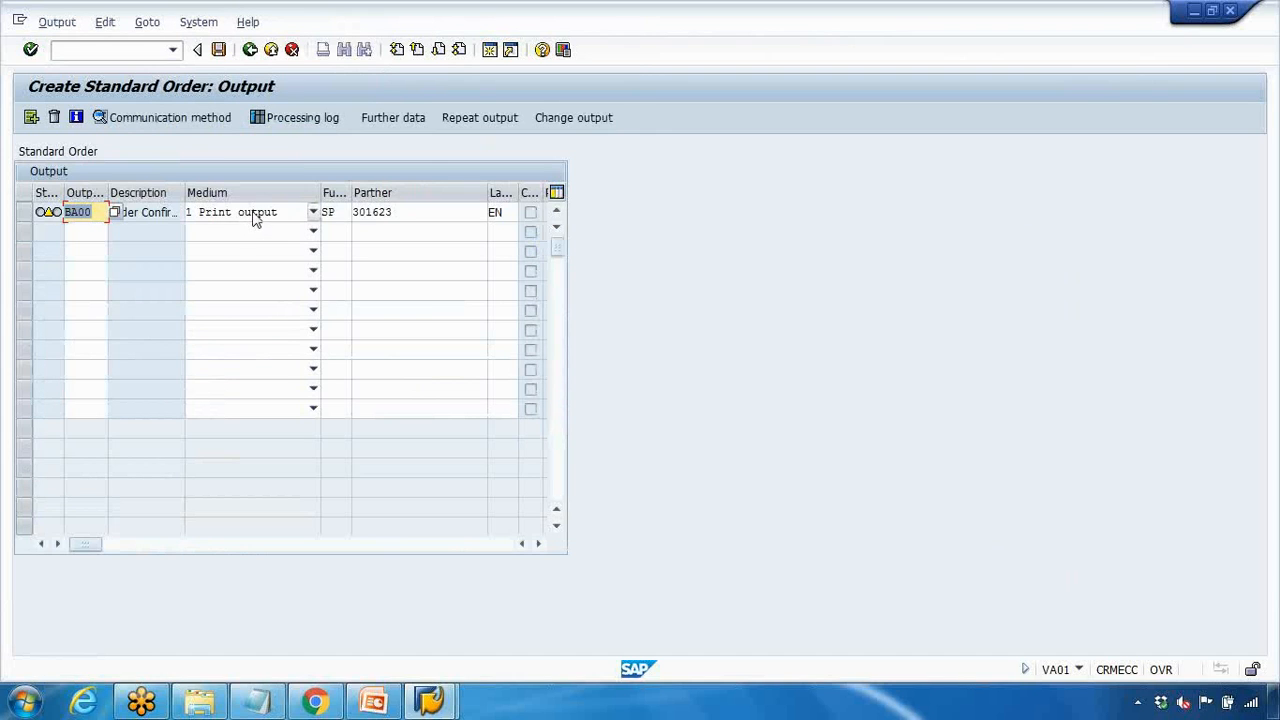
# Review the BA00 condition record of Xyz Private Ltd in the VV12 session and go back to the selection criteria.
pyautogui.moveTo(430, 700)
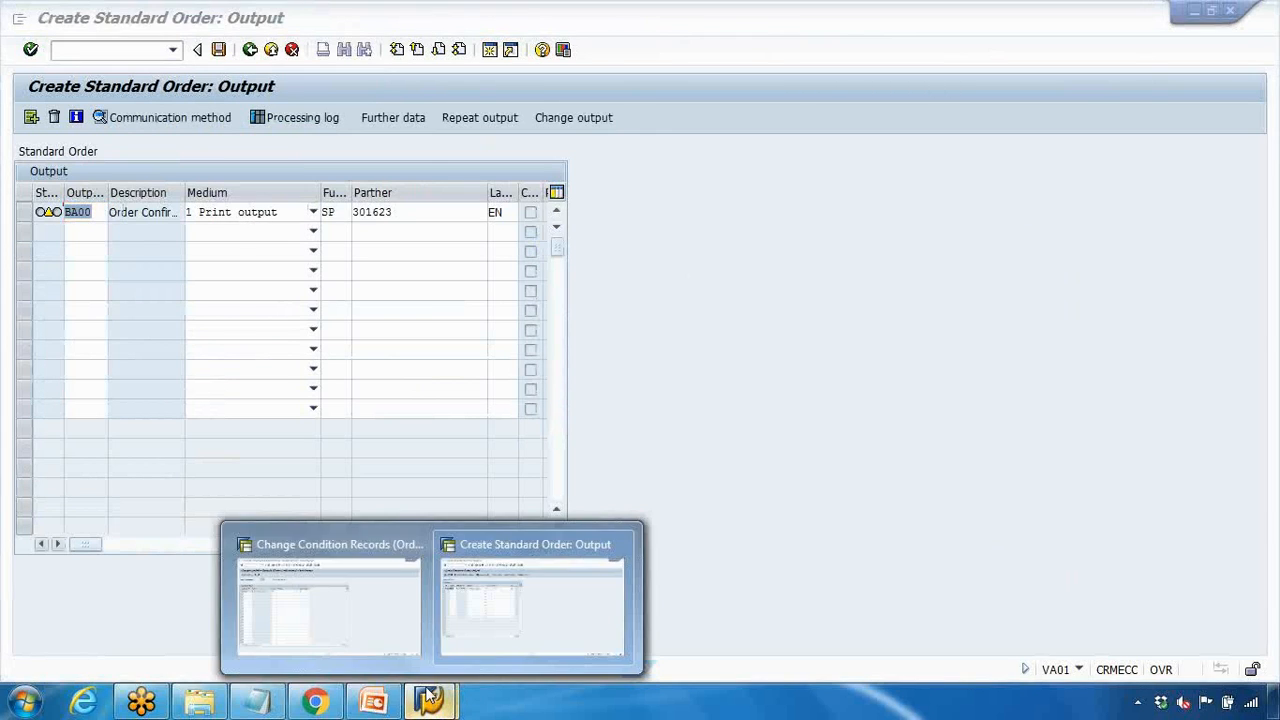
pyautogui.click(320, 570)
pyautogui.moveTo(69, 240); pyautogui.dragTo(10, 234)
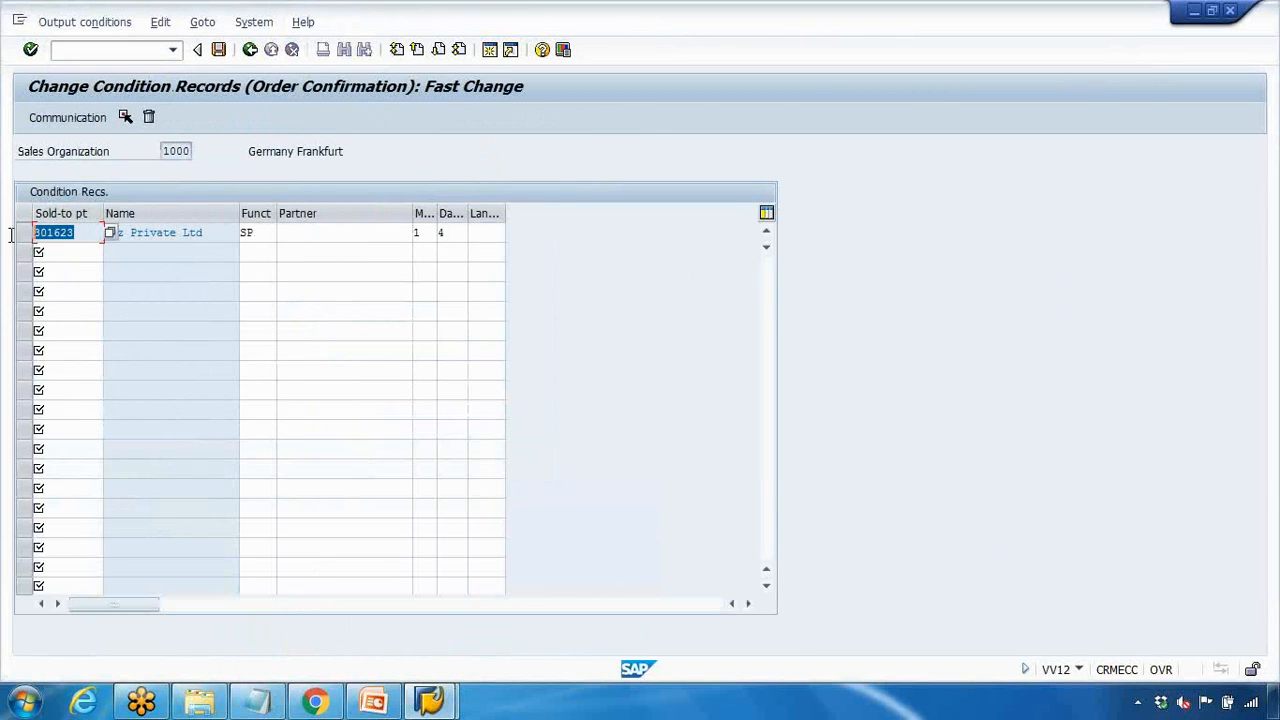
pyautogui.click(298, 233)
pyautogui.click(250, 52)
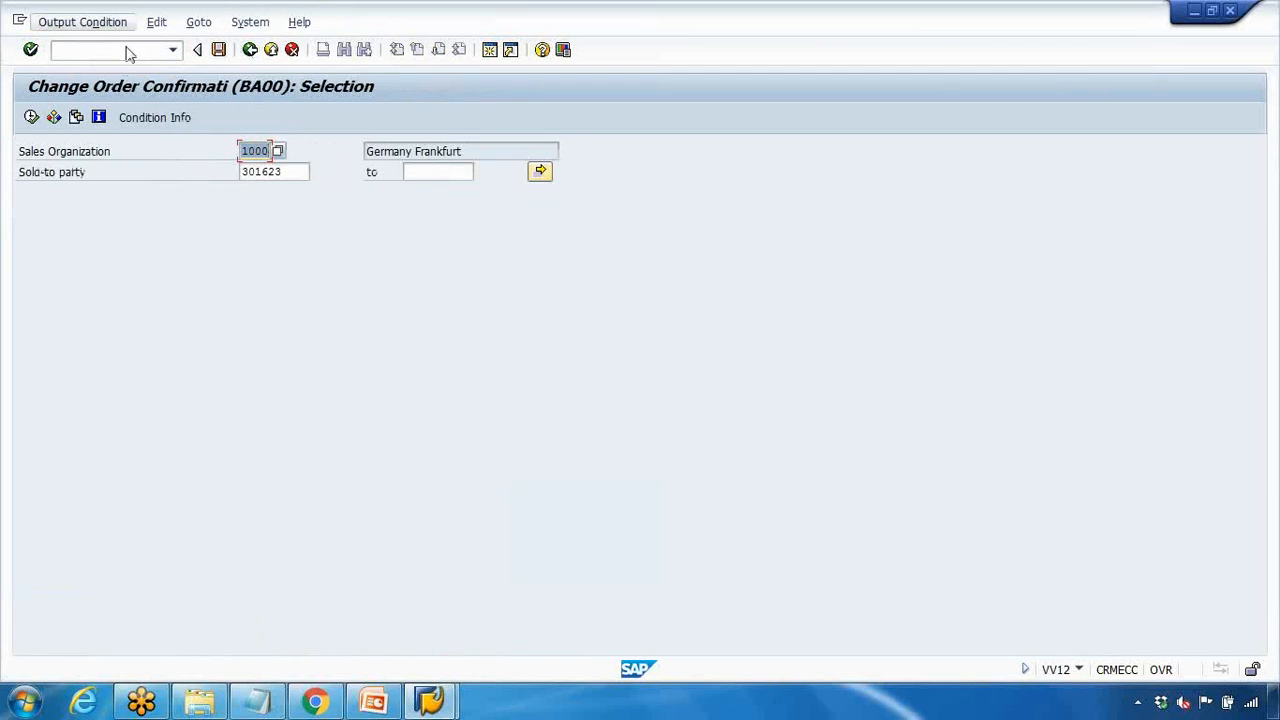
# Reload the BA00 condition record of Xyz Private Ltd for sales organization 1000 and open its communication settings.
pyautogui.press('Tab')
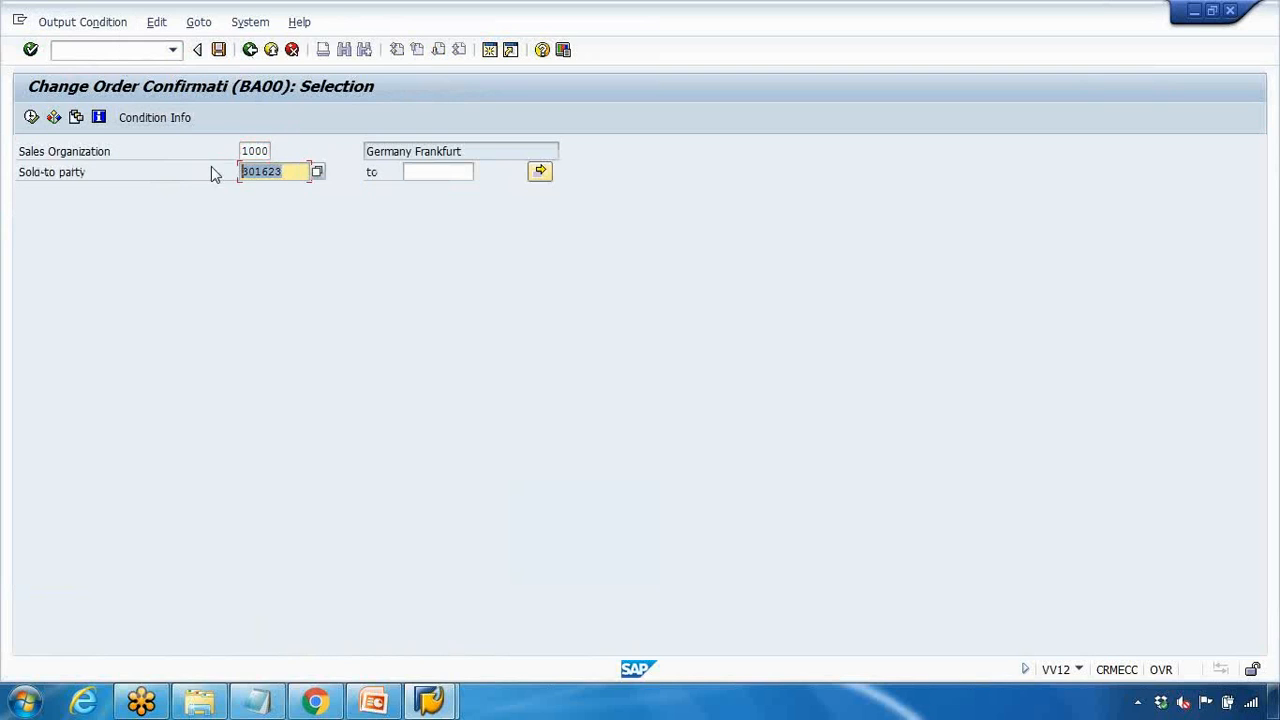
pyautogui.click(252, 152)
pyautogui.click(31, 117)
pyautogui.moveTo(52, 232); pyautogui.dragTo(112, 232)
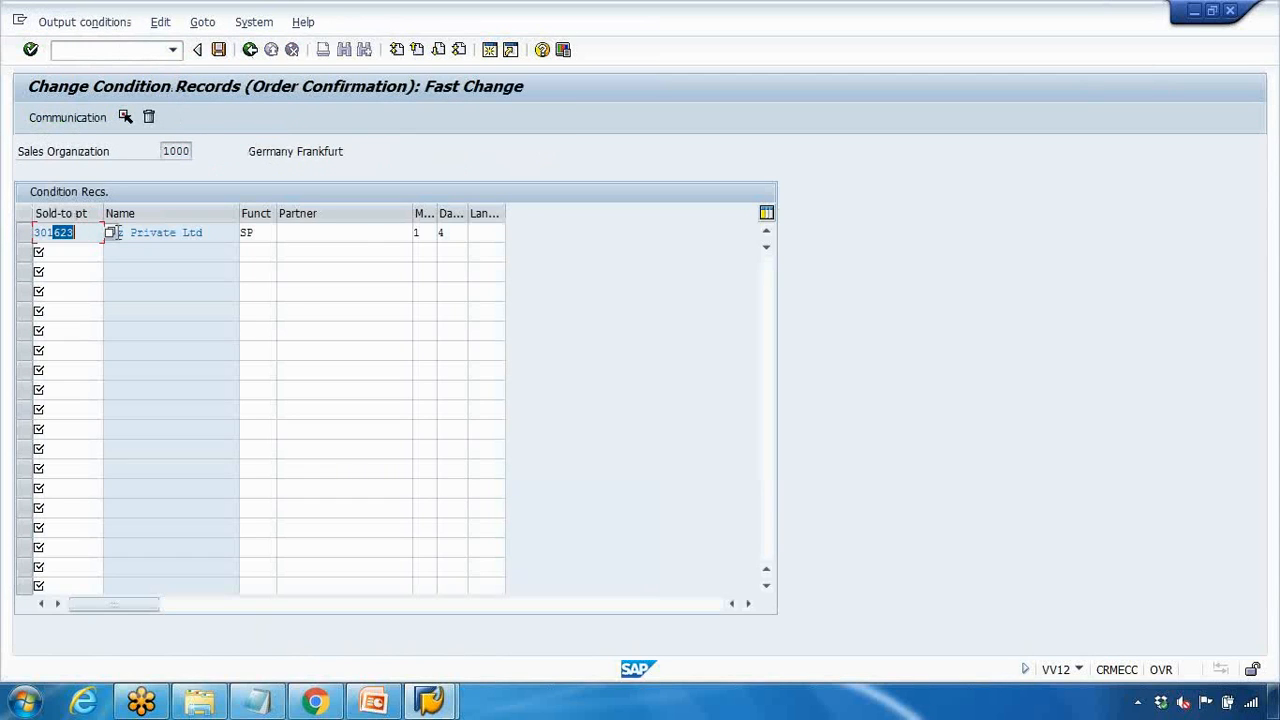
pyautogui.click(363, 233)
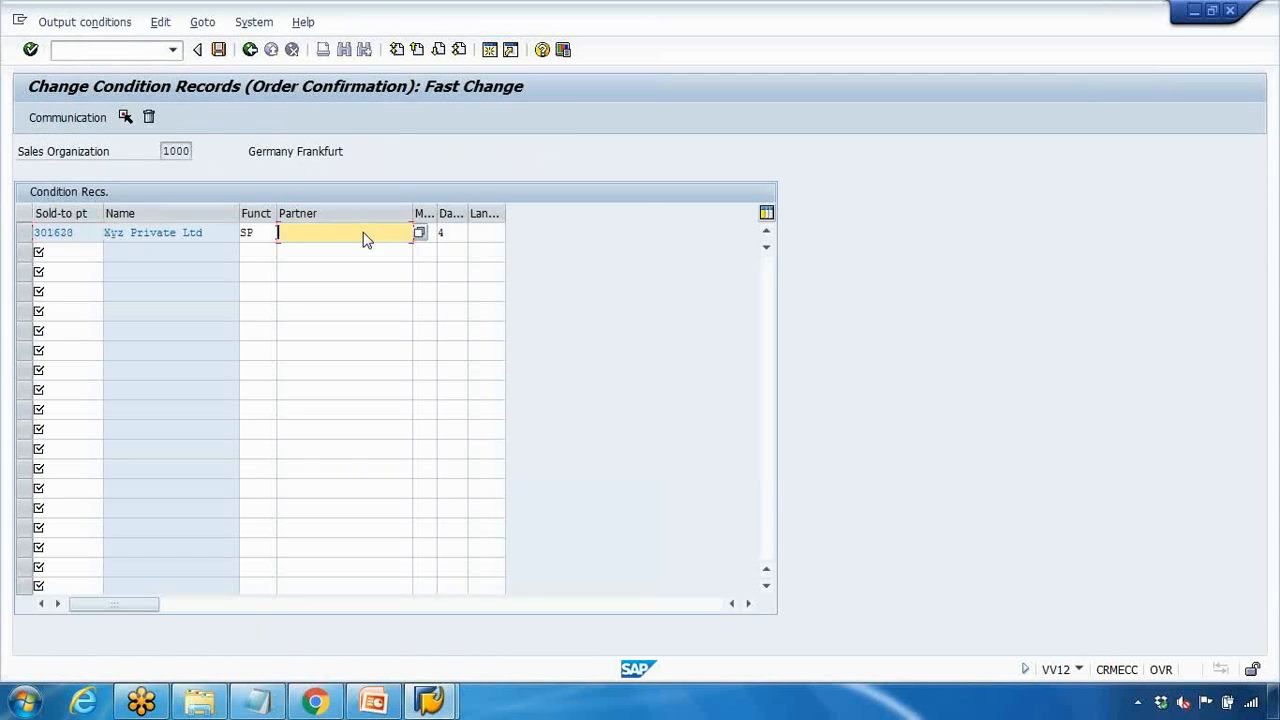
pyautogui.doubleClick(69, 232)
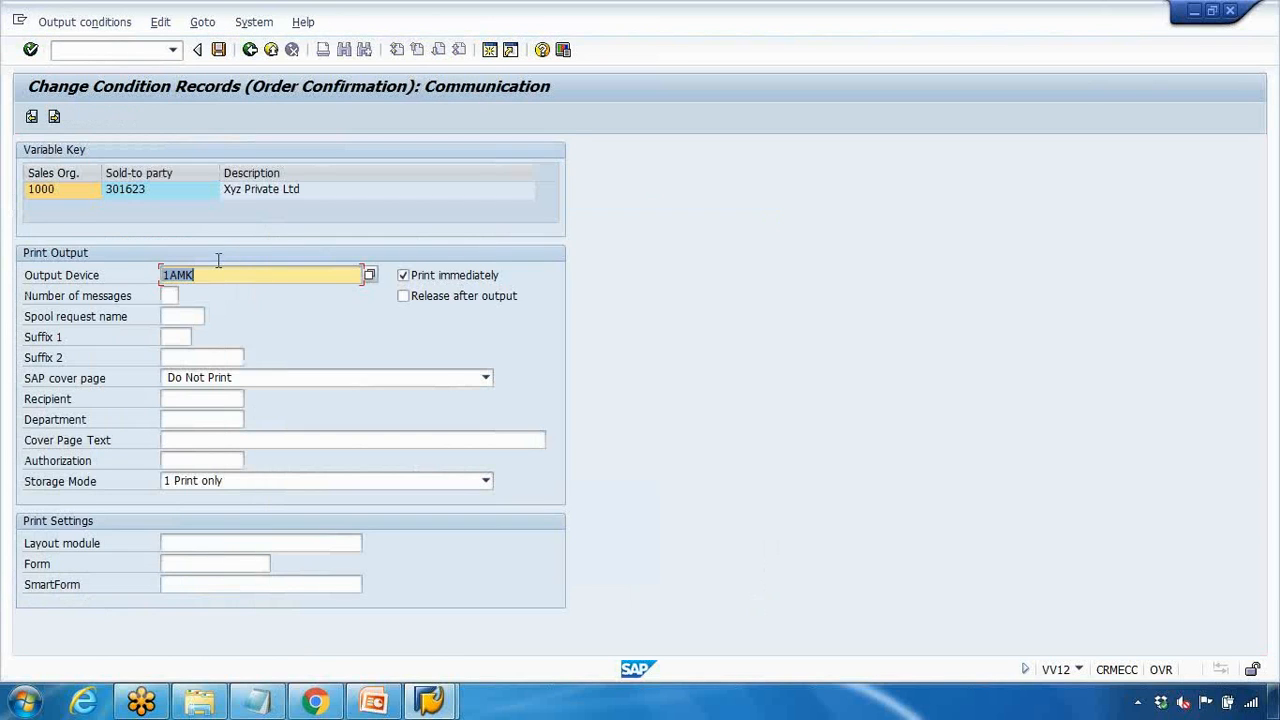
# Check the printing information of the BA00 output in the standard order session and return to the order overview.
pyautogui.moveTo(430, 700)
pyautogui.click(550, 605)
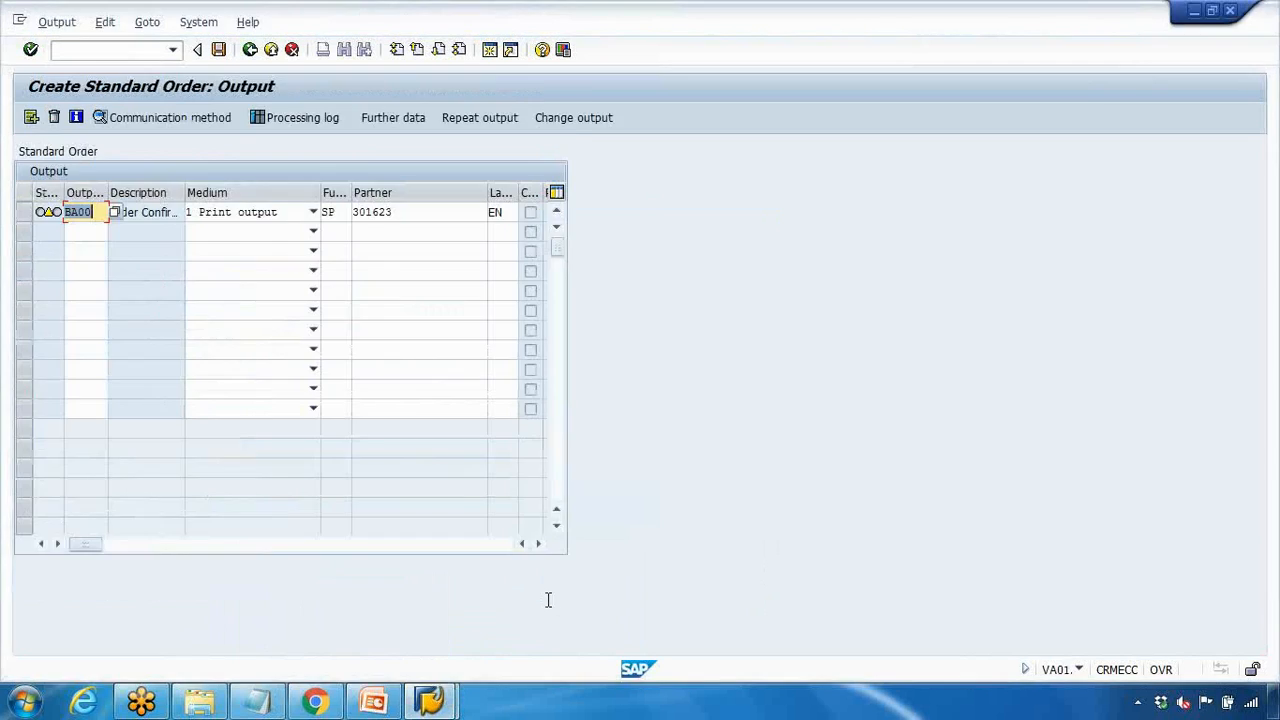
pyautogui.click(23, 212)
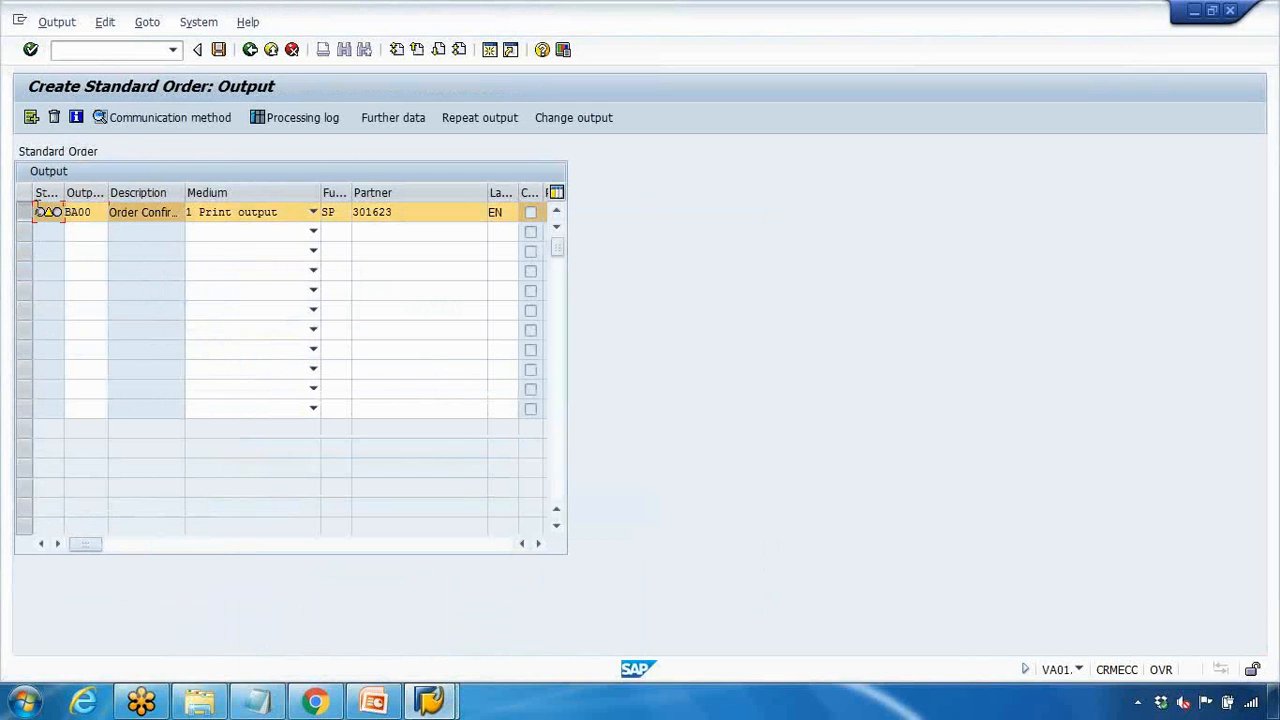
pyautogui.doubleClick(38, 211)
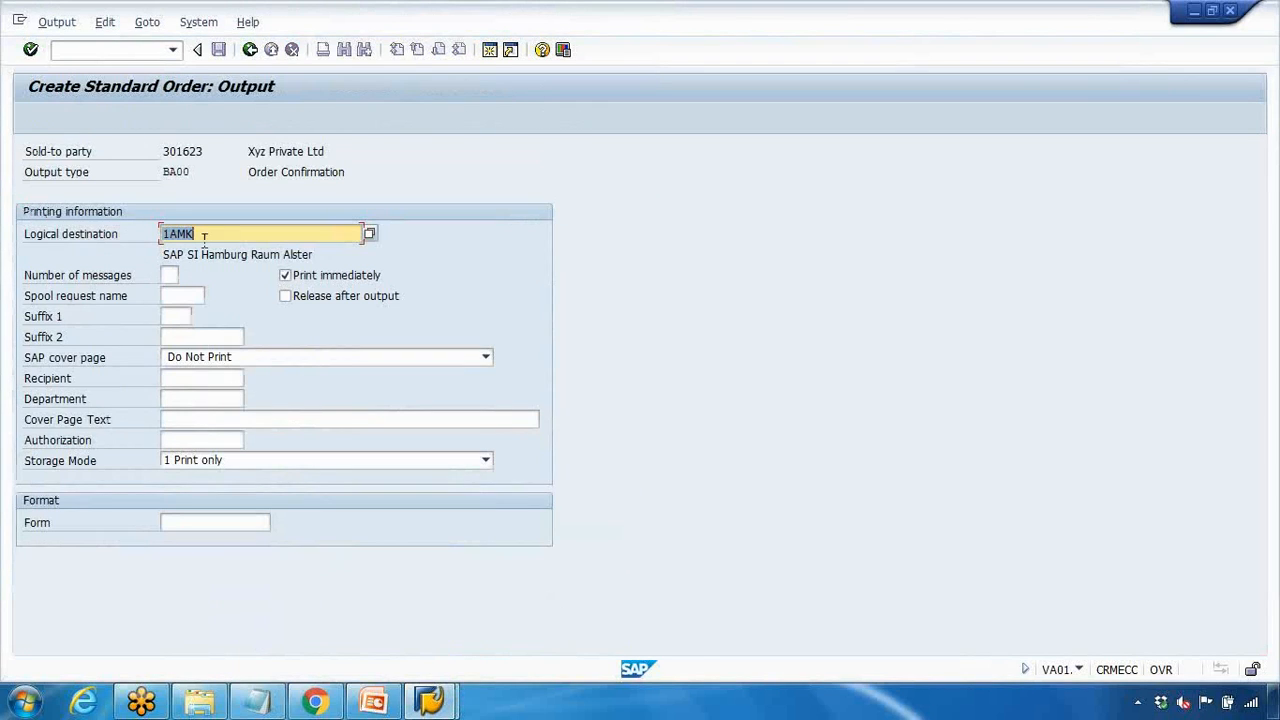
pyautogui.click(250, 49)
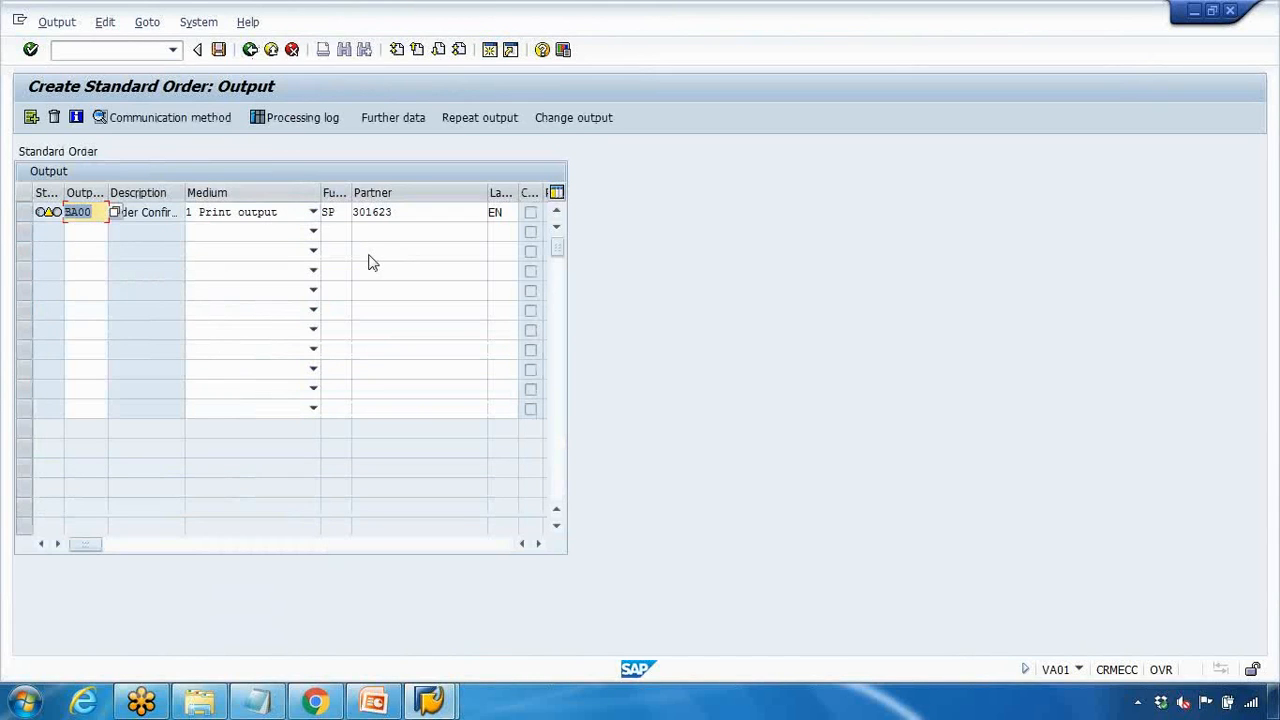
pyautogui.click(250, 50)
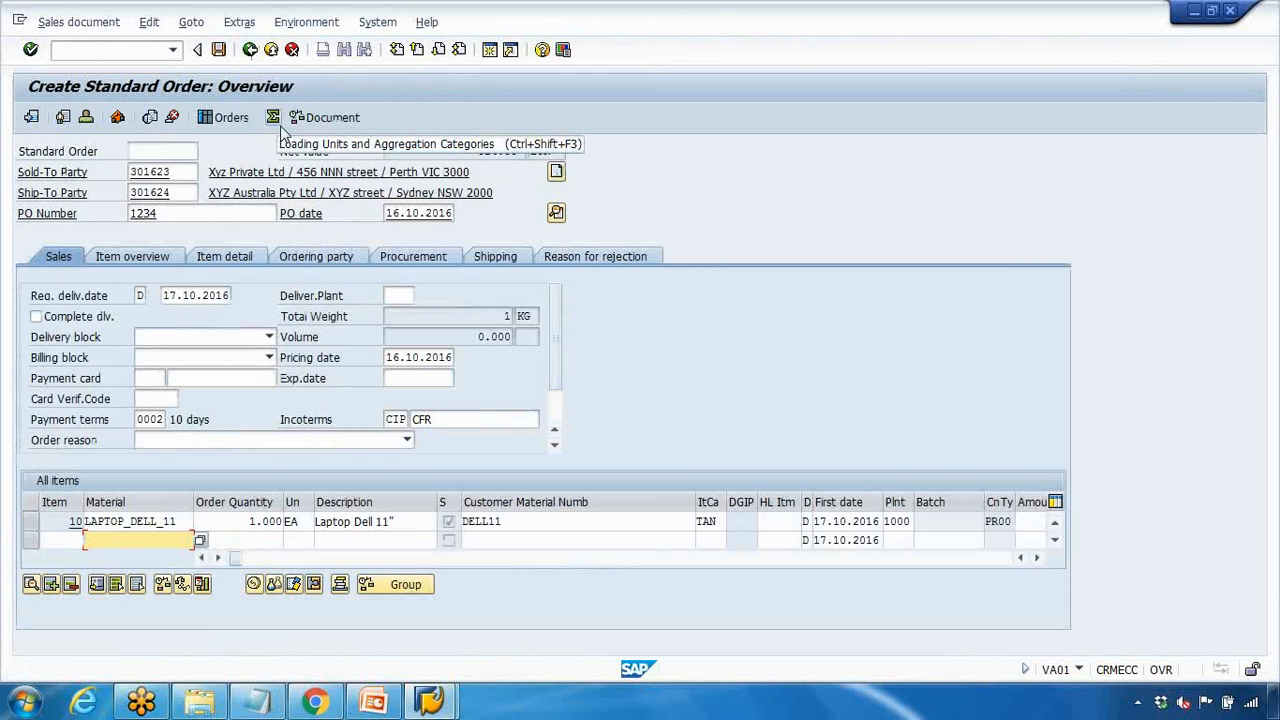
# Reopen the order's header output list to recheck the BA00 entry's medium and partner, and return to the overview.
pyautogui.click(239, 22)
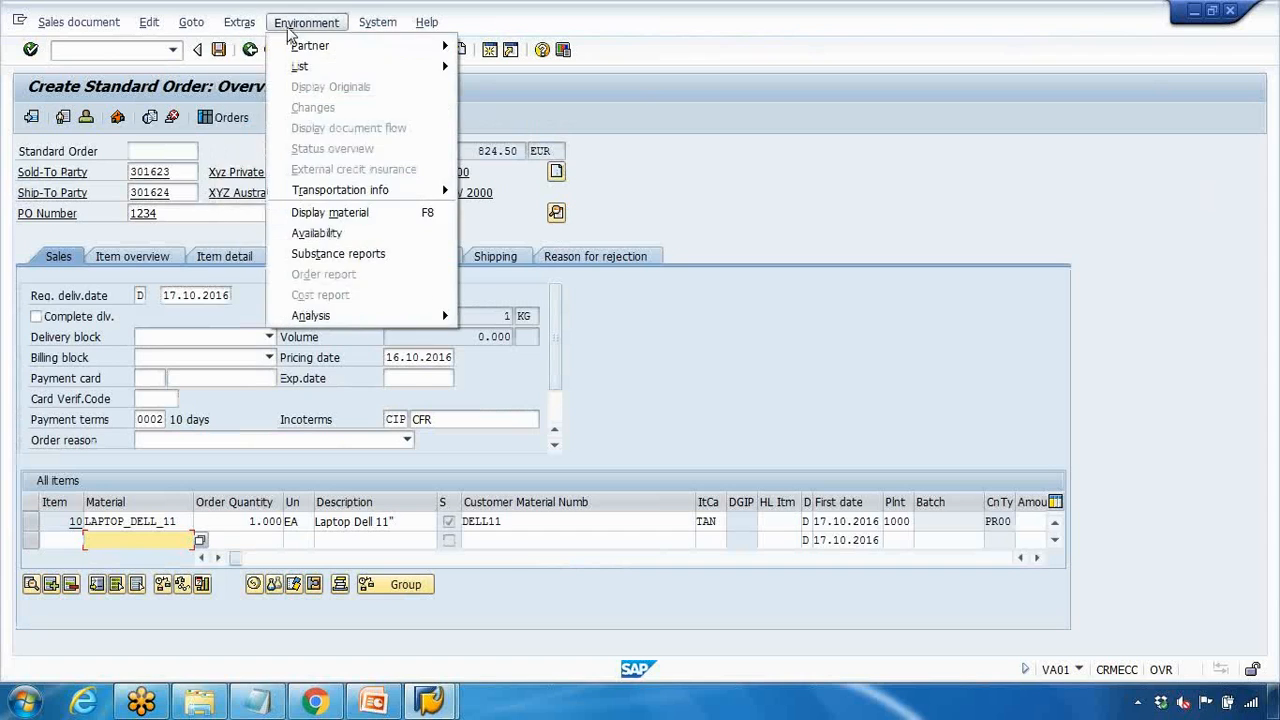
pyautogui.moveTo(290, 37)
pyautogui.moveTo(236, 23)
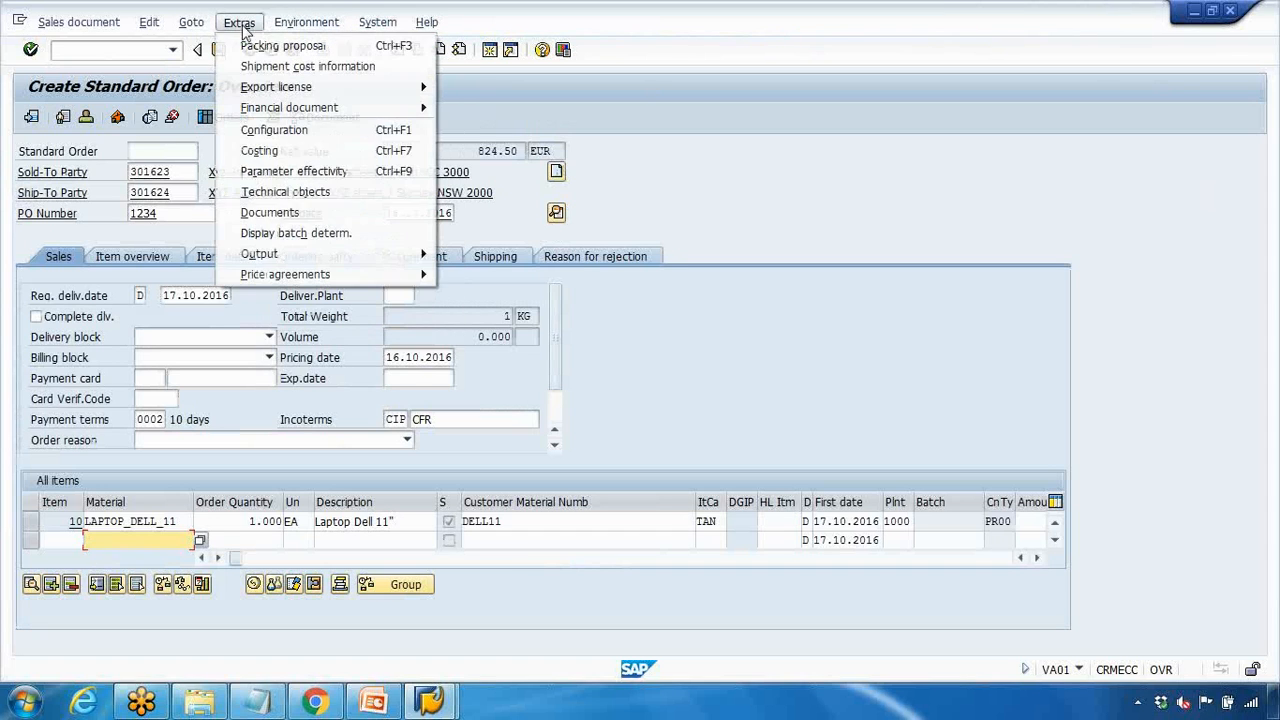
pyautogui.moveTo(314, 258)
pyautogui.moveTo(500, 257)
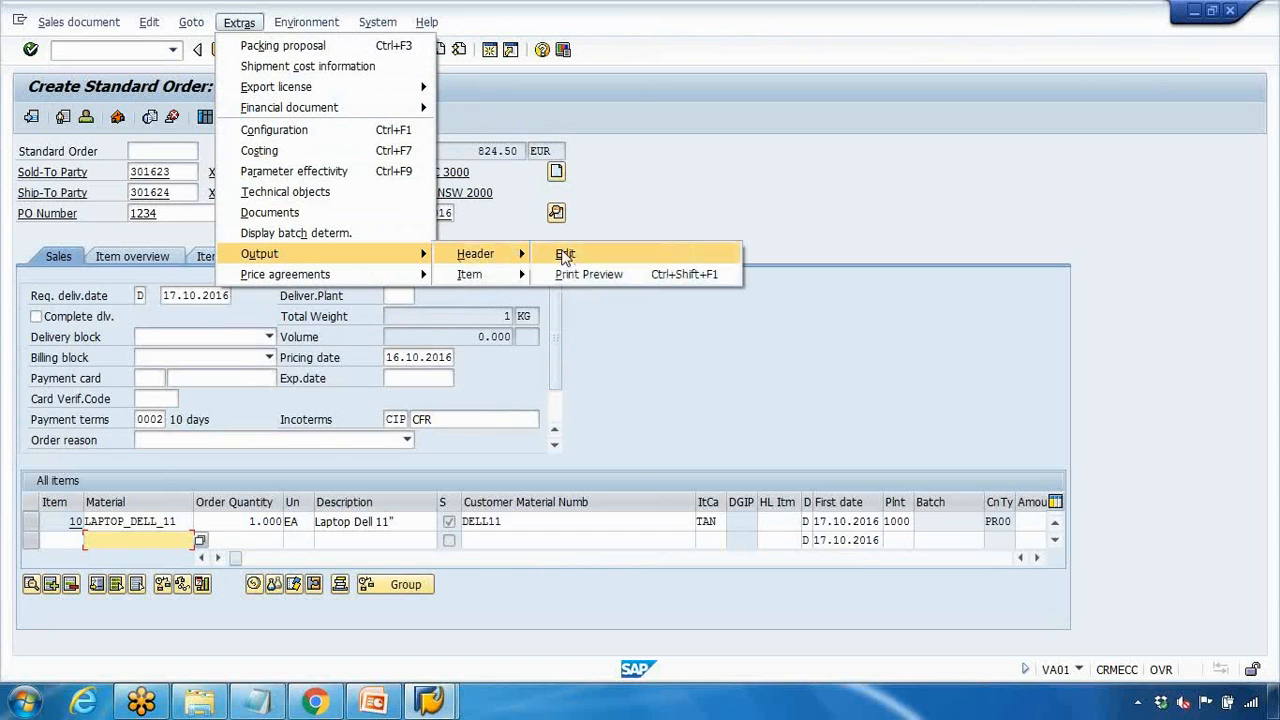
pyautogui.click(570, 266)
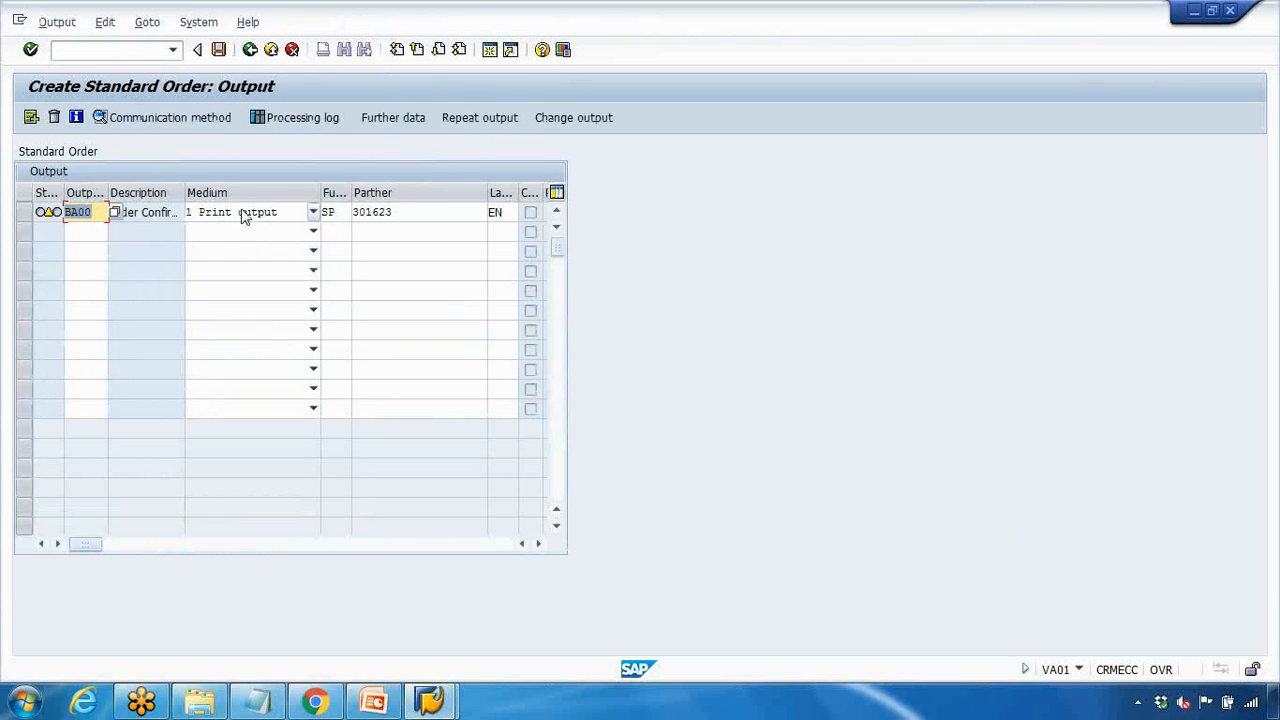
pyautogui.click(250, 49)
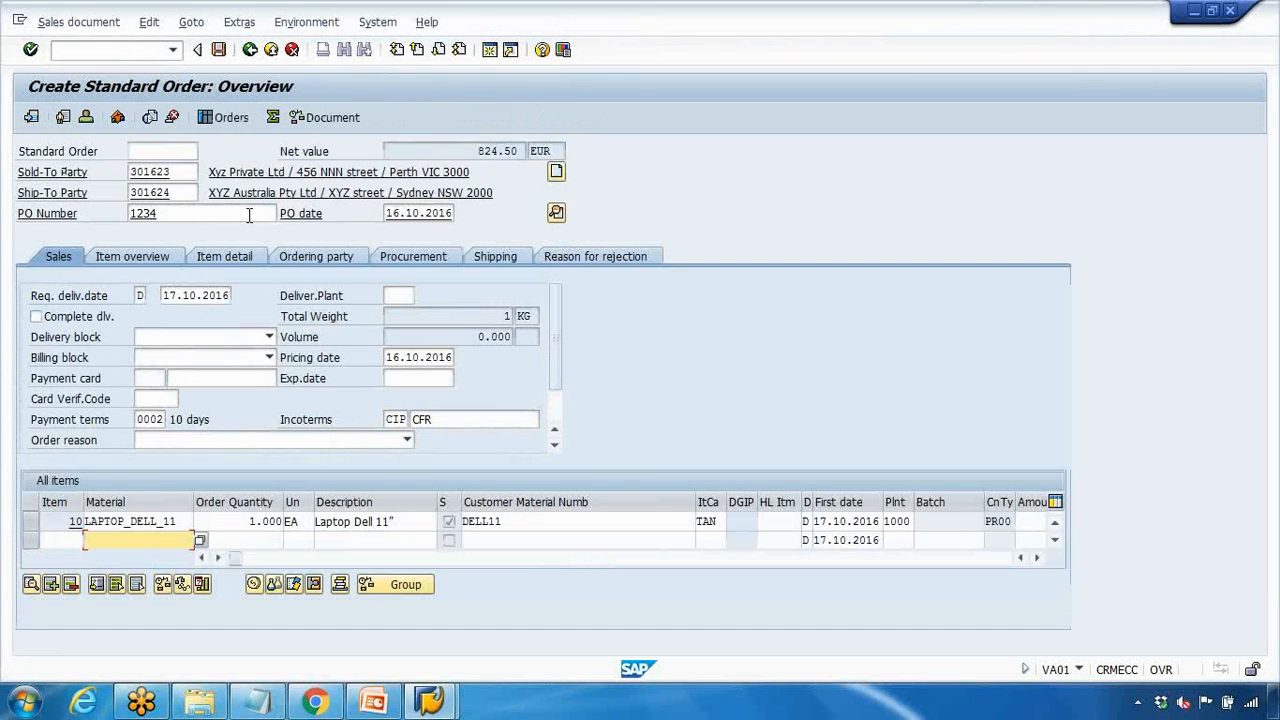
# Preview the order confirmation printout and examine its addresses, order data, delivery terms, item pricing and totals.
pyautogui.click(150, 118)
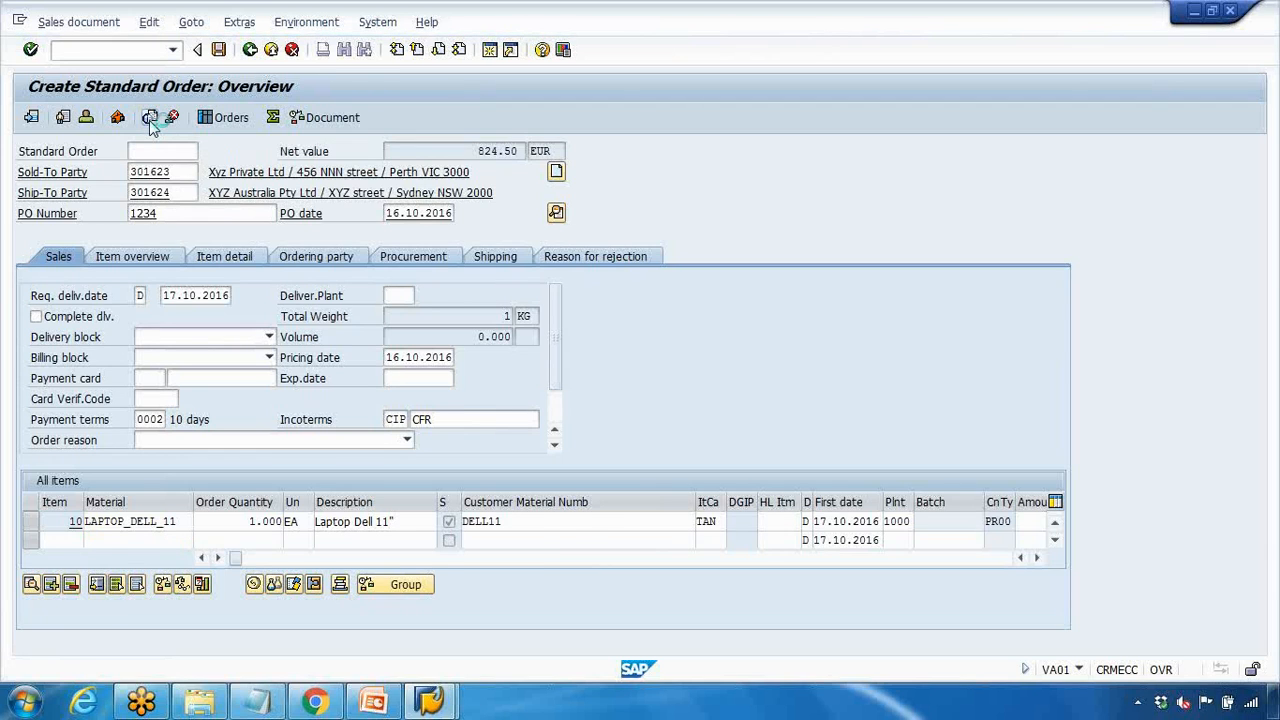
pyautogui.scroll(-4, 240, 291)
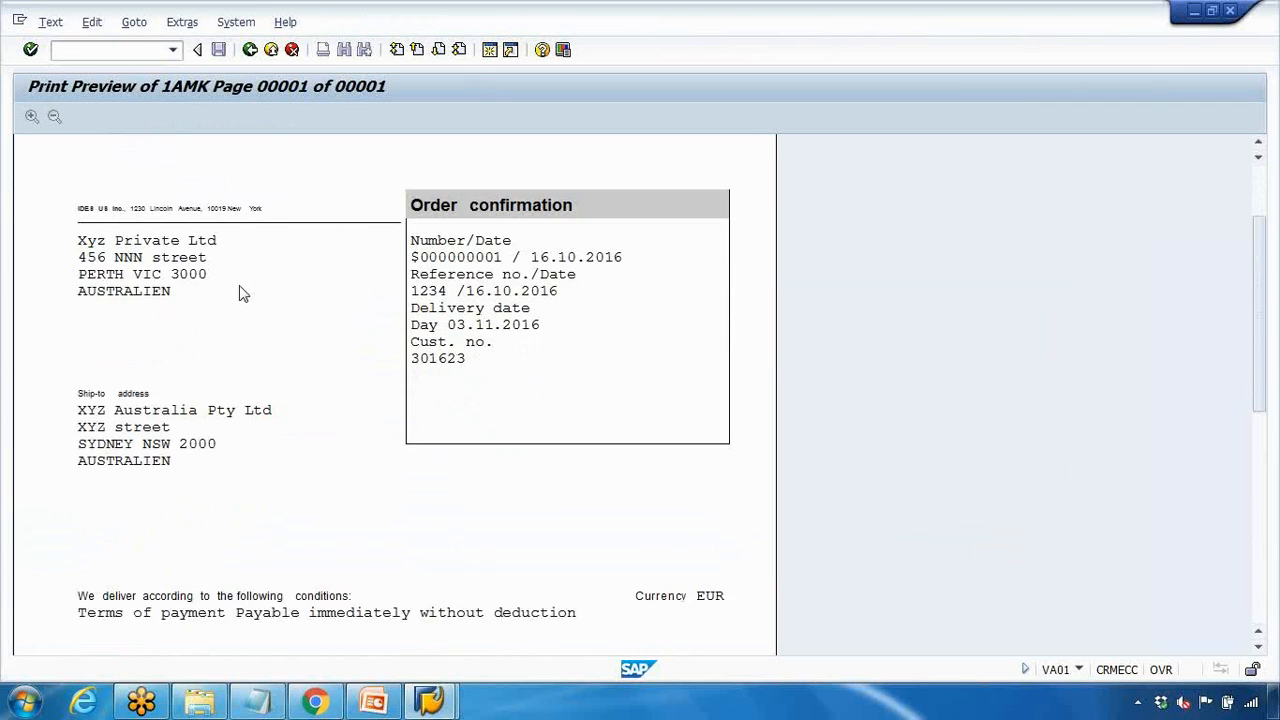
pyautogui.scroll(1, 483, 290)
pyautogui.scroll(-1, 473, 343)
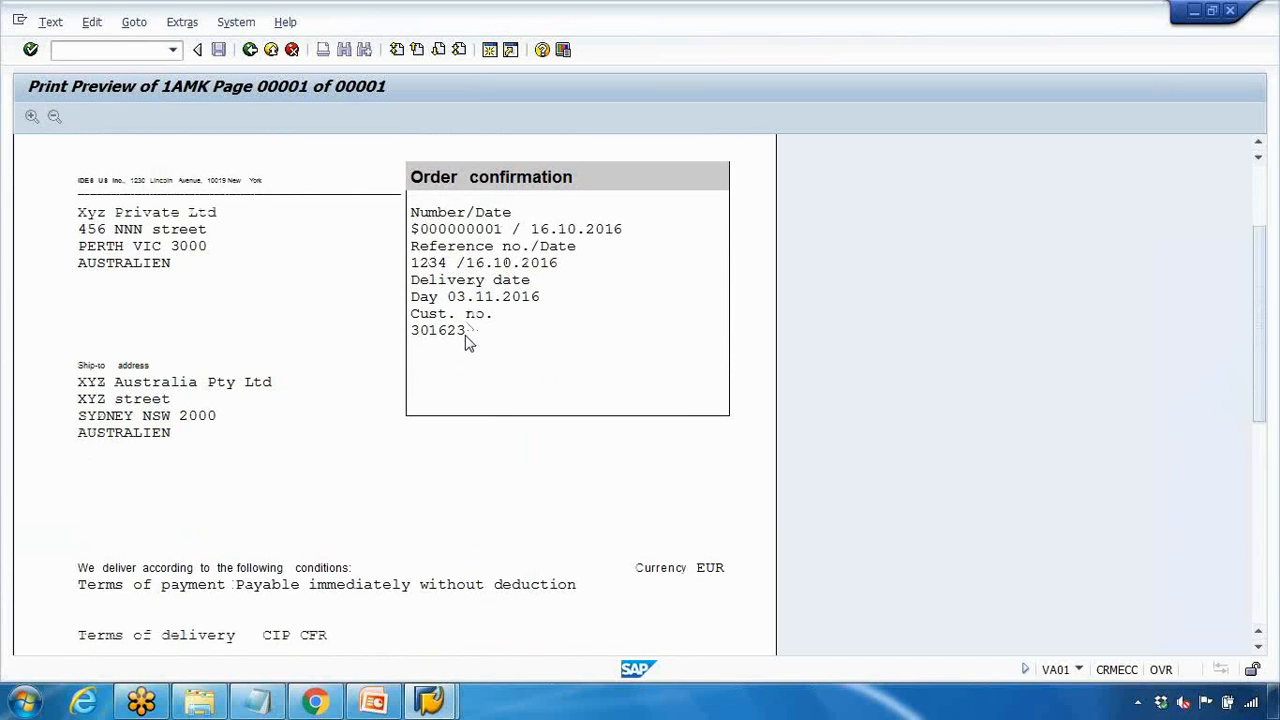
pyautogui.scroll(-2, 413, 315)
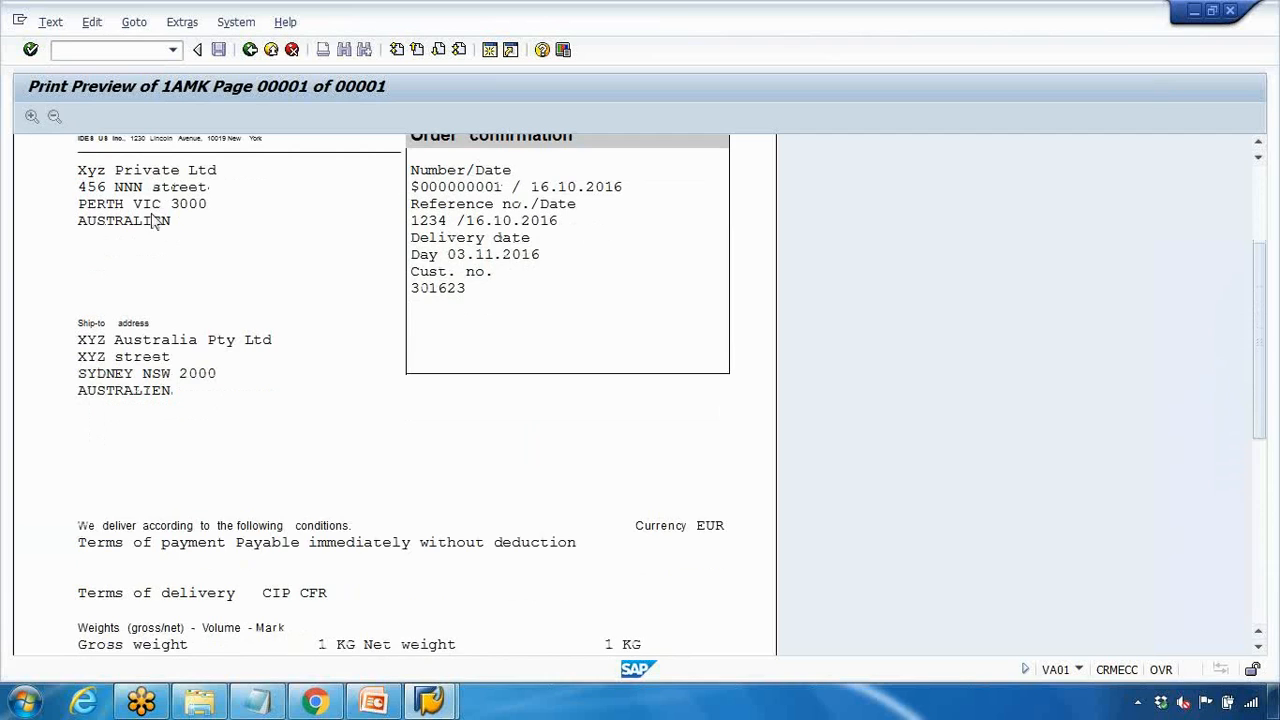
pyautogui.scroll(2, 157, 221)
pyautogui.scroll(-3, 209, 331)
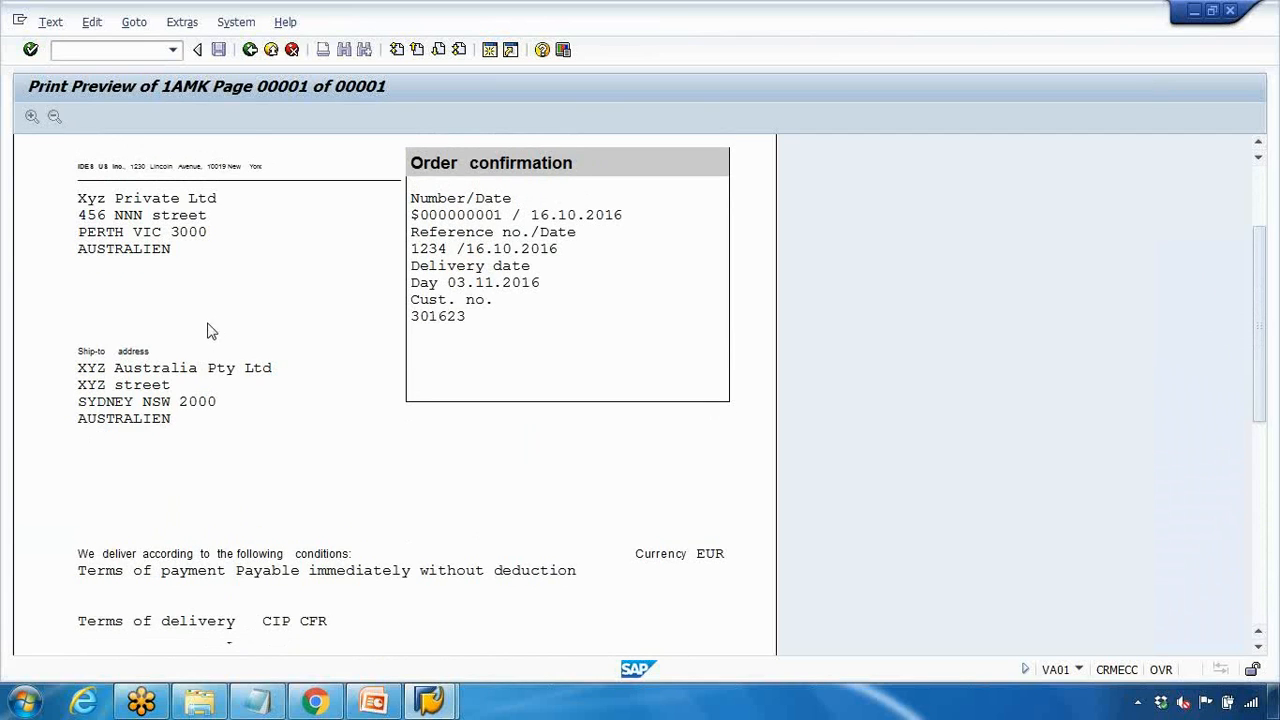
pyautogui.scroll(-2, 160, 360)
pyautogui.scroll(-8, 166, 367)
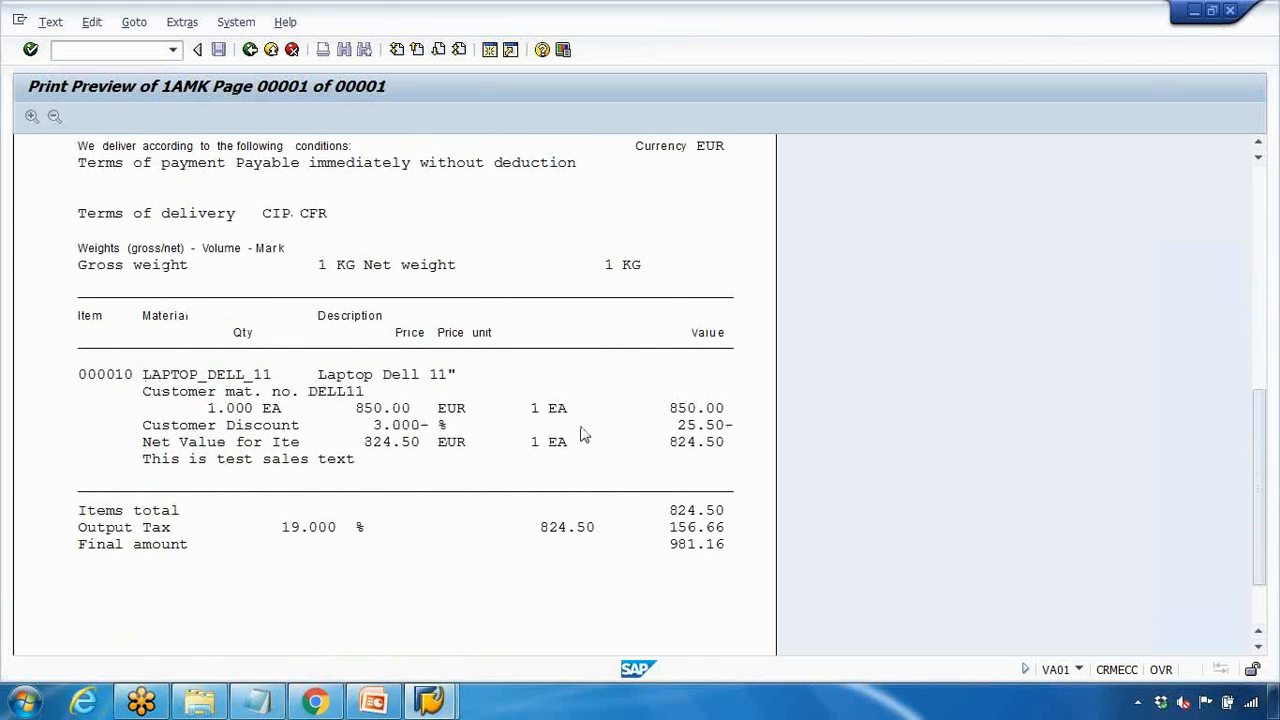
pyautogui.scroll(-2, 517, 460)
pyautogui.scroll(8, 517, 460)
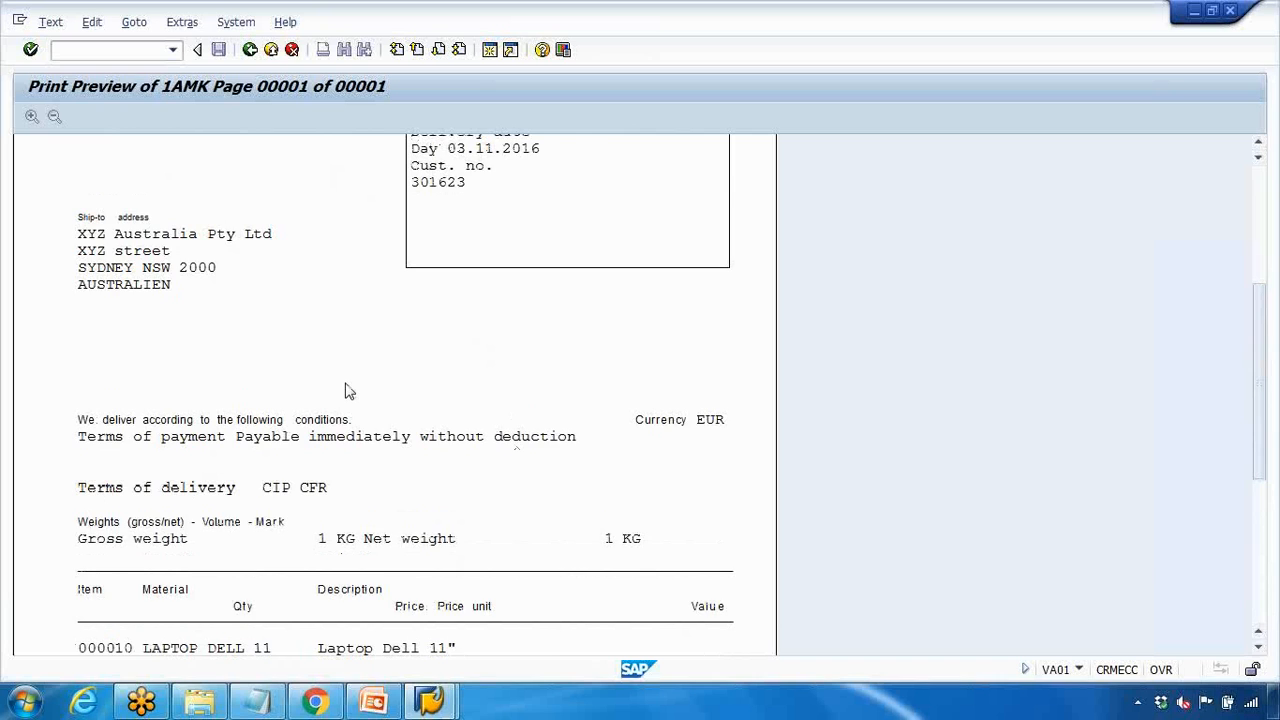
pyautogui.scroll(4, 349, 391)
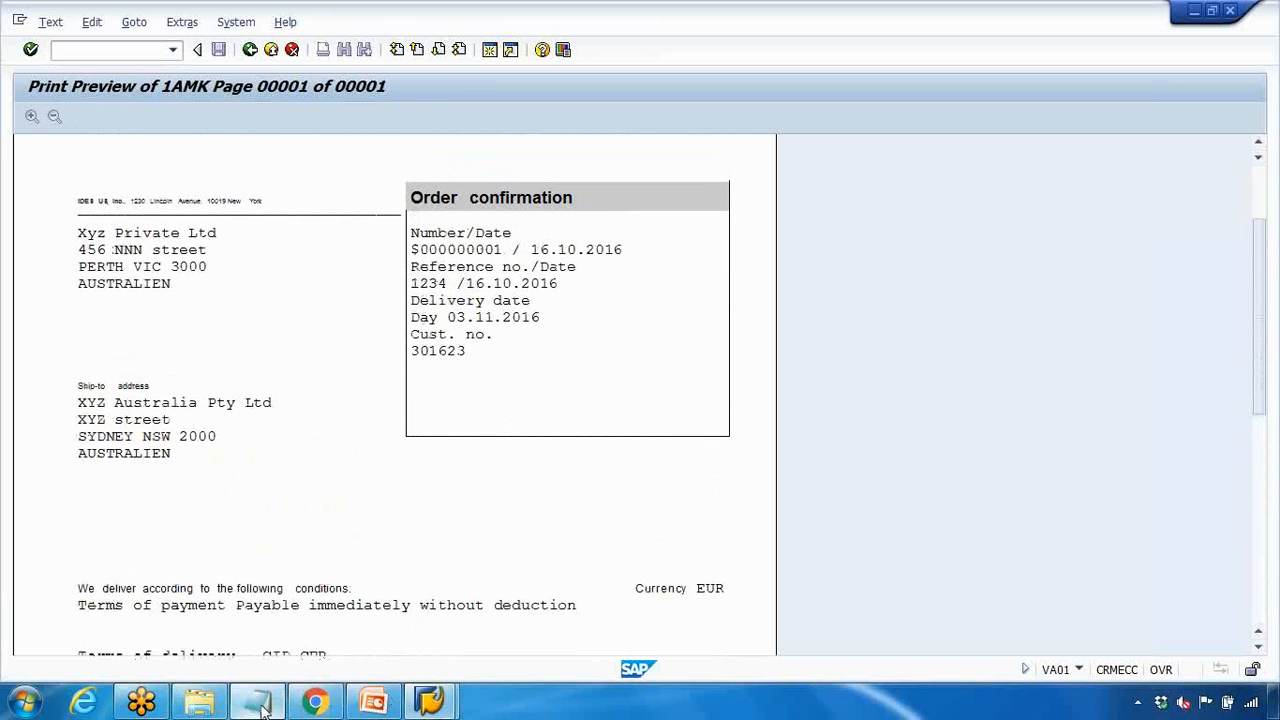
# Switch to Notepad, write the note "Smartform", and return to the order confirmation preview in SAP.
pyautogui.click(259, 702)
pyautogui.write('Smartform')
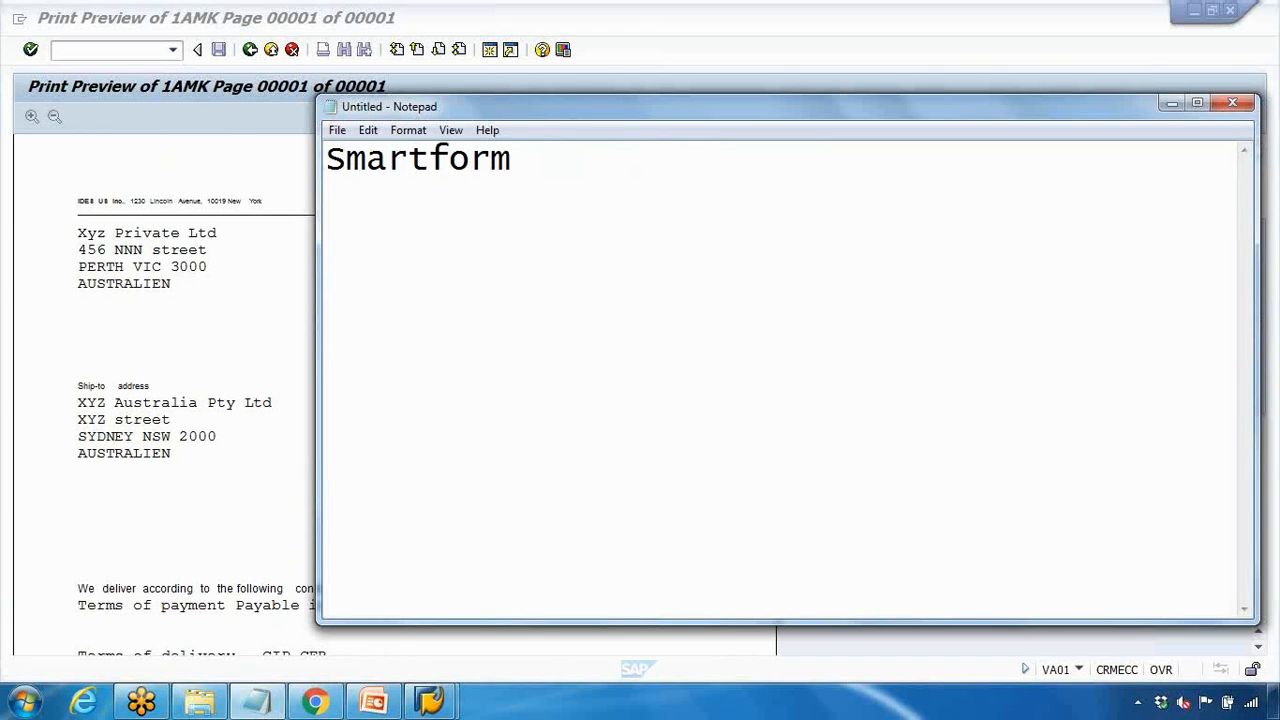
pyautogui.click(176, 438)
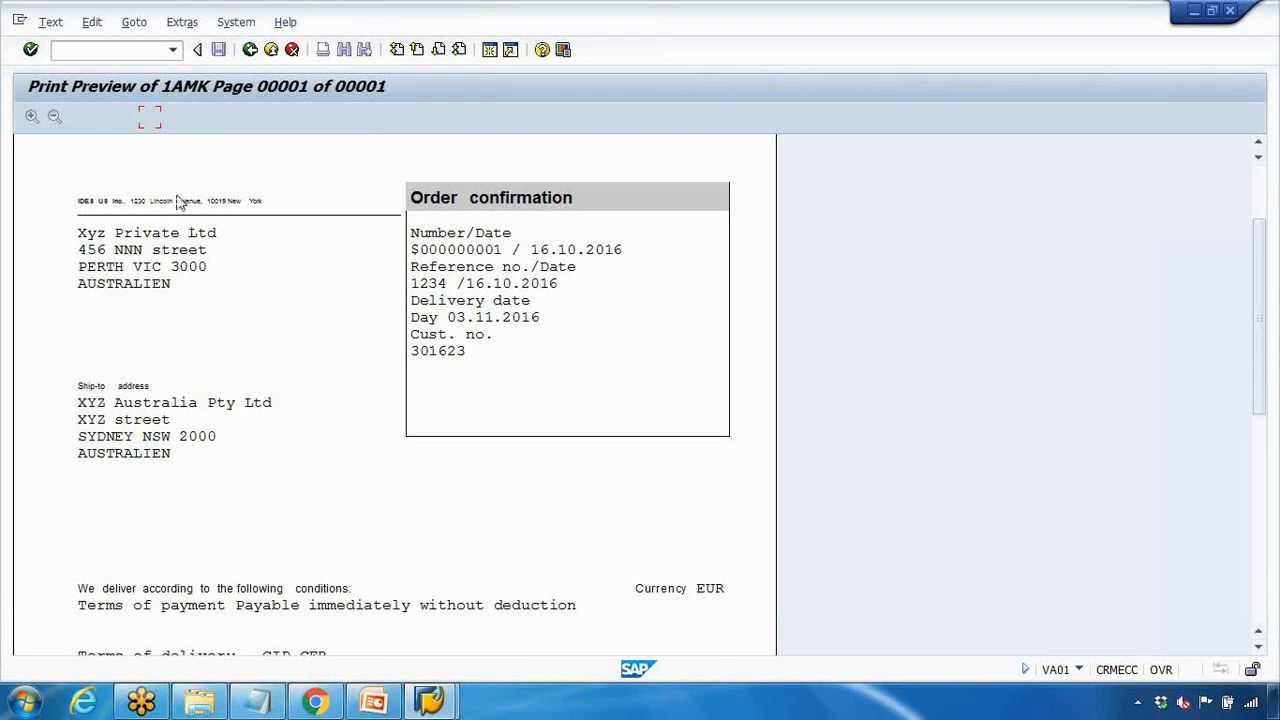
# Leave the preview, abandon the unsaved order by restarting VA01, and exit to the SAP Easy Access screen.
pyautogui.click(250, 49)
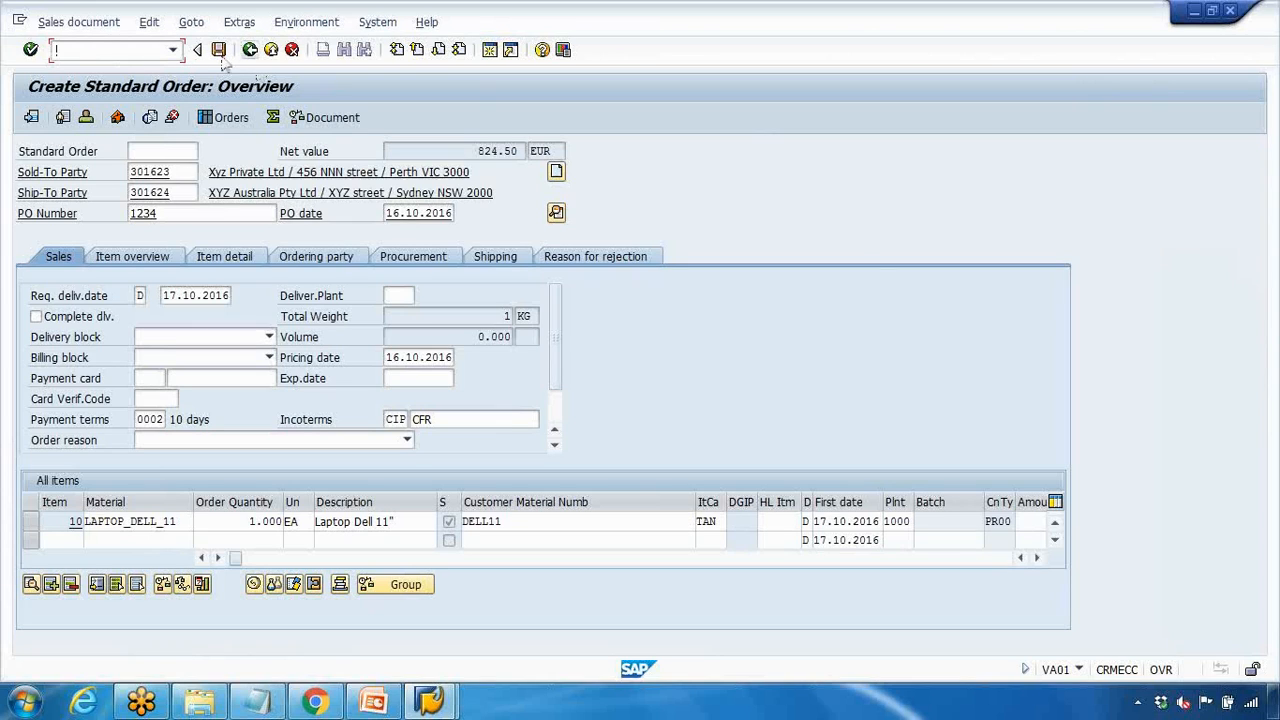
pyautogui.write('nva01')
pyautogui.press('Return')
pyautogui.press('Return')
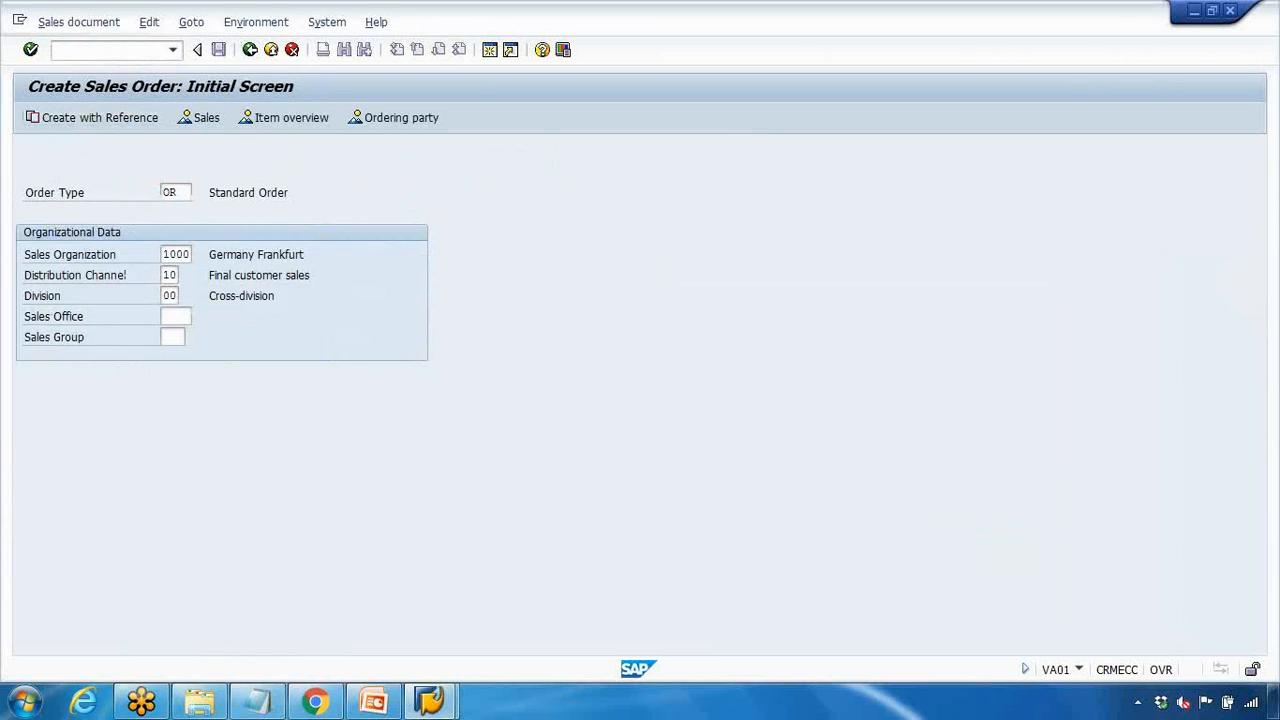
pyautogui.click(271, 50)
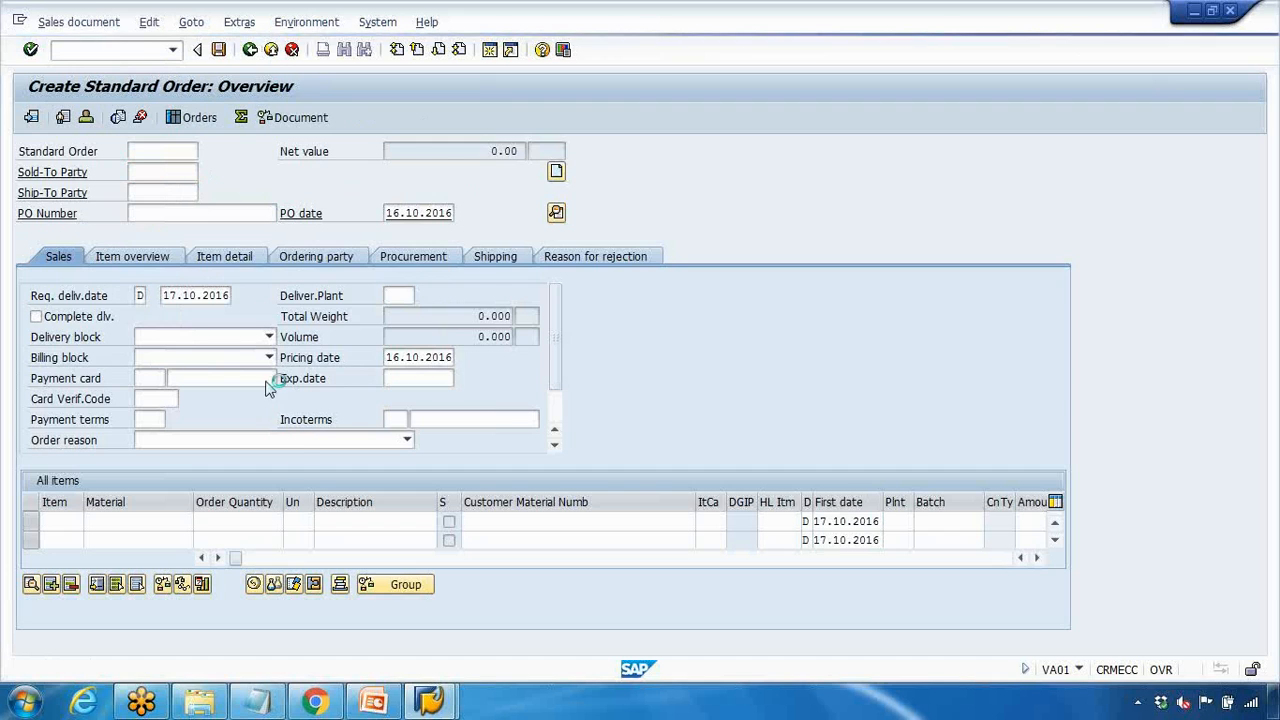
# Switch to the VV12 session and return from the communication details to the Xyz Private Ltd record in the fast change list.
pyautogui.moveTo(447, 703)
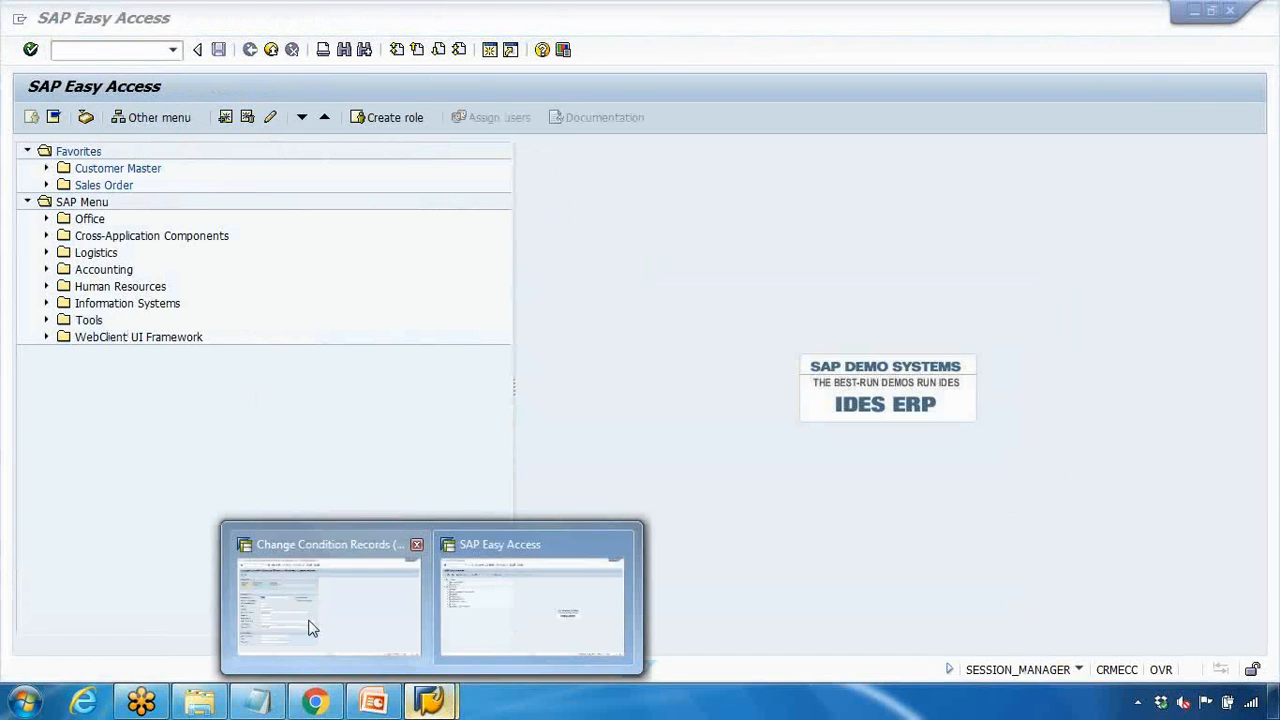
pyautogui.click(309, 623)
pyautogui.click(250, 49)
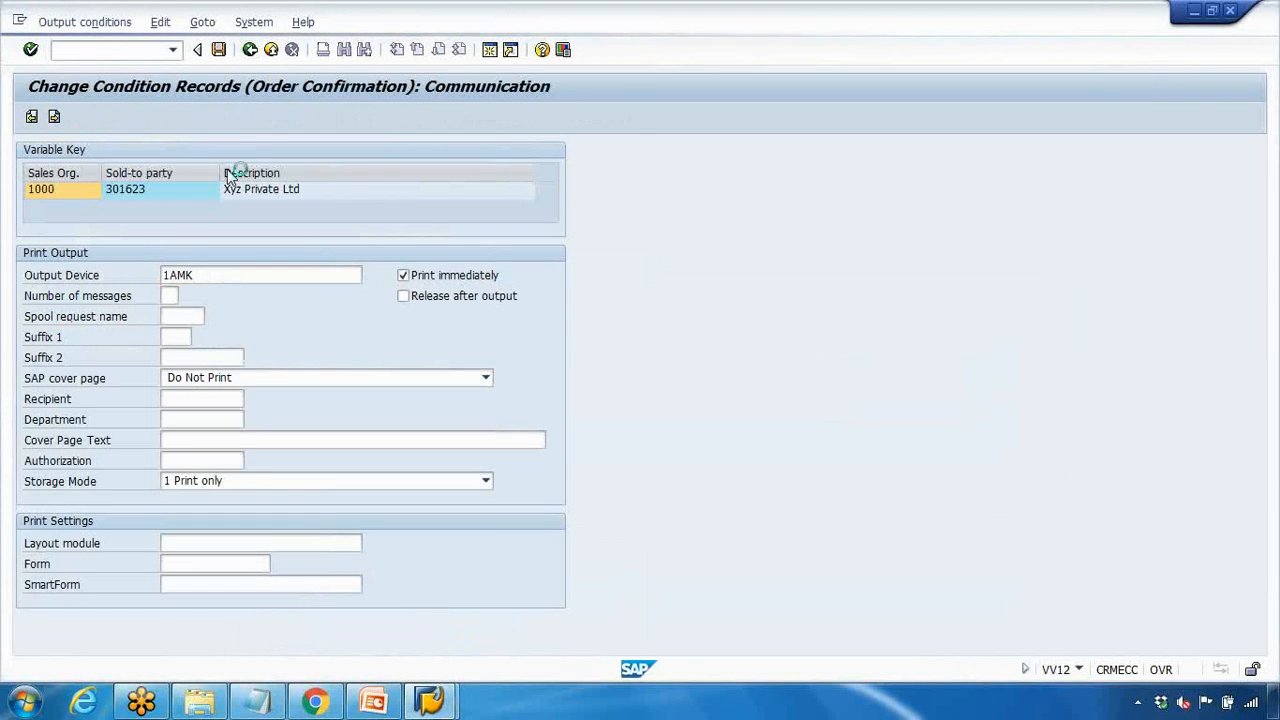
pyautogui.click(426, 233)
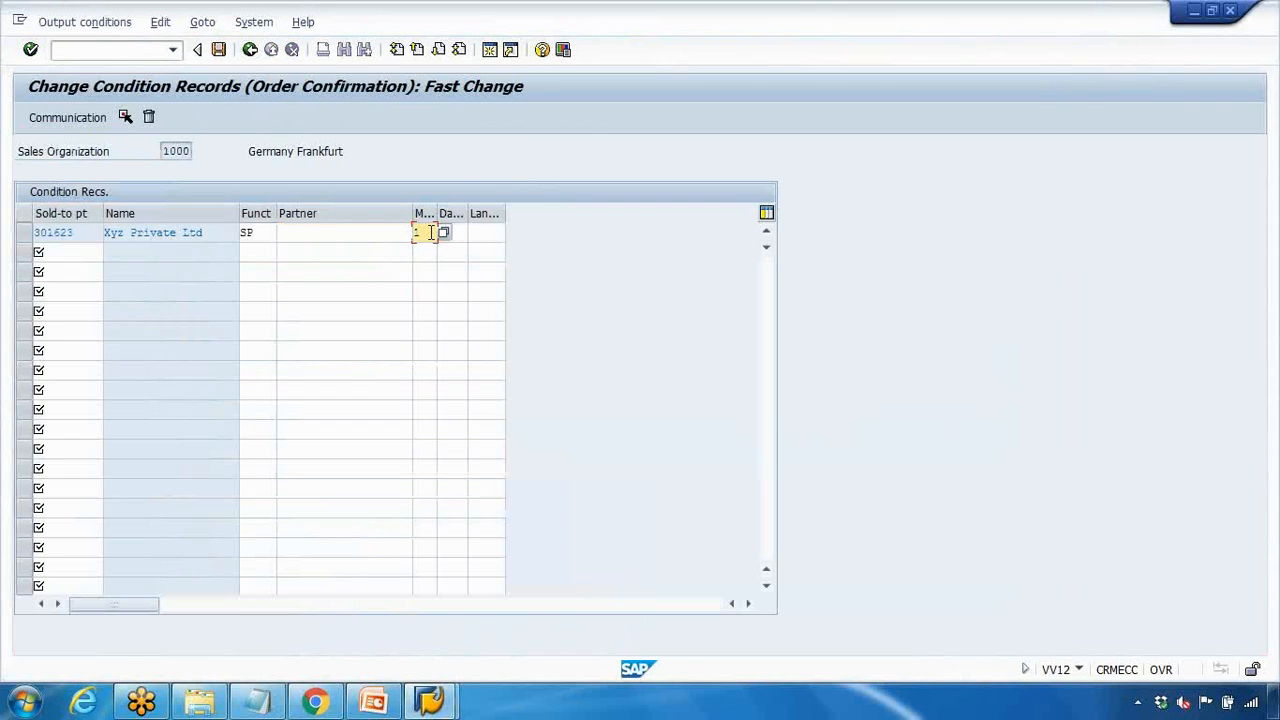
pyautogui.write('1')
pyautogui.press('Return')
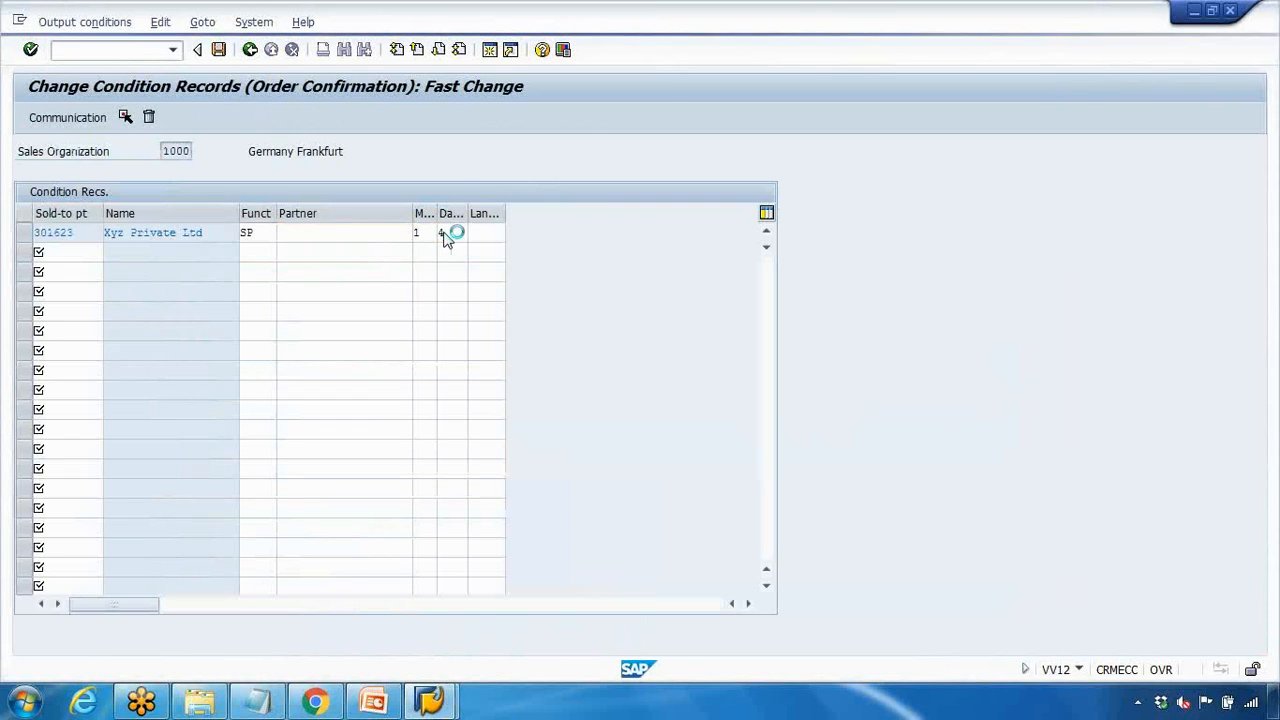
# Set the Xyz Private Ltd record's medium to 5 (External send) with dispatch time 4, and save the condition record.
pyautogui.press('F4')
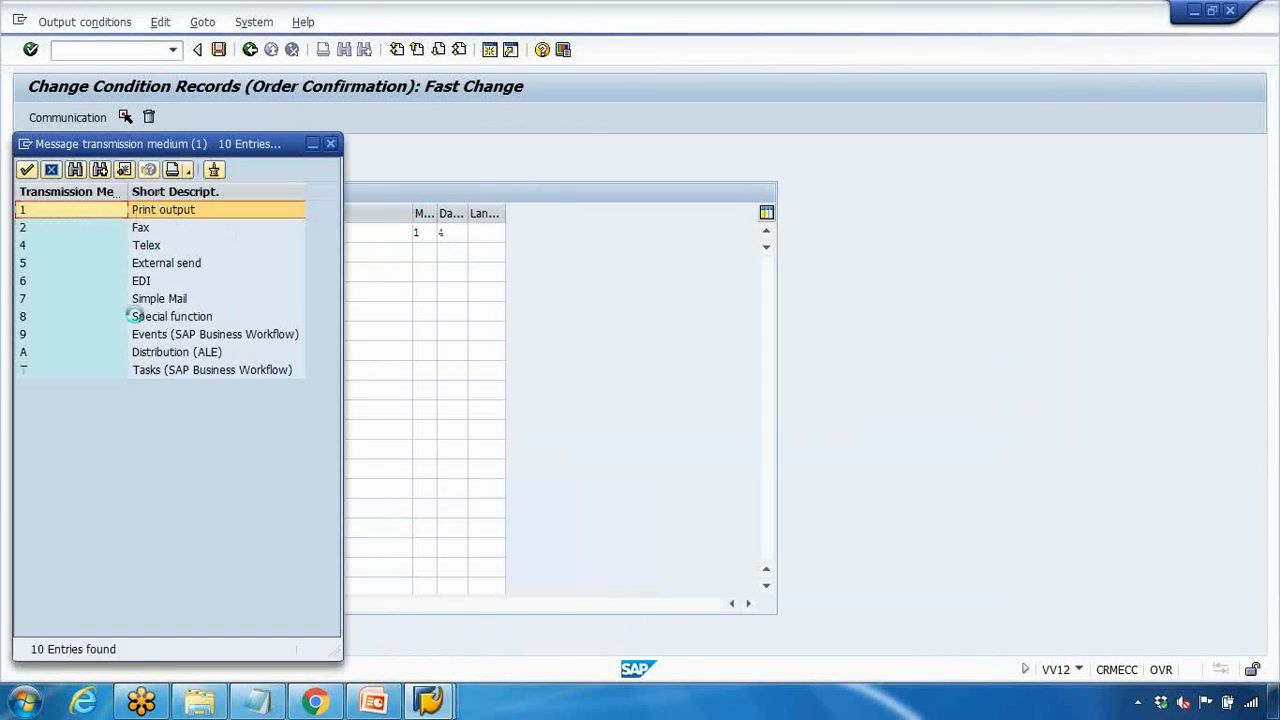
pyautogui.click(110, 264)
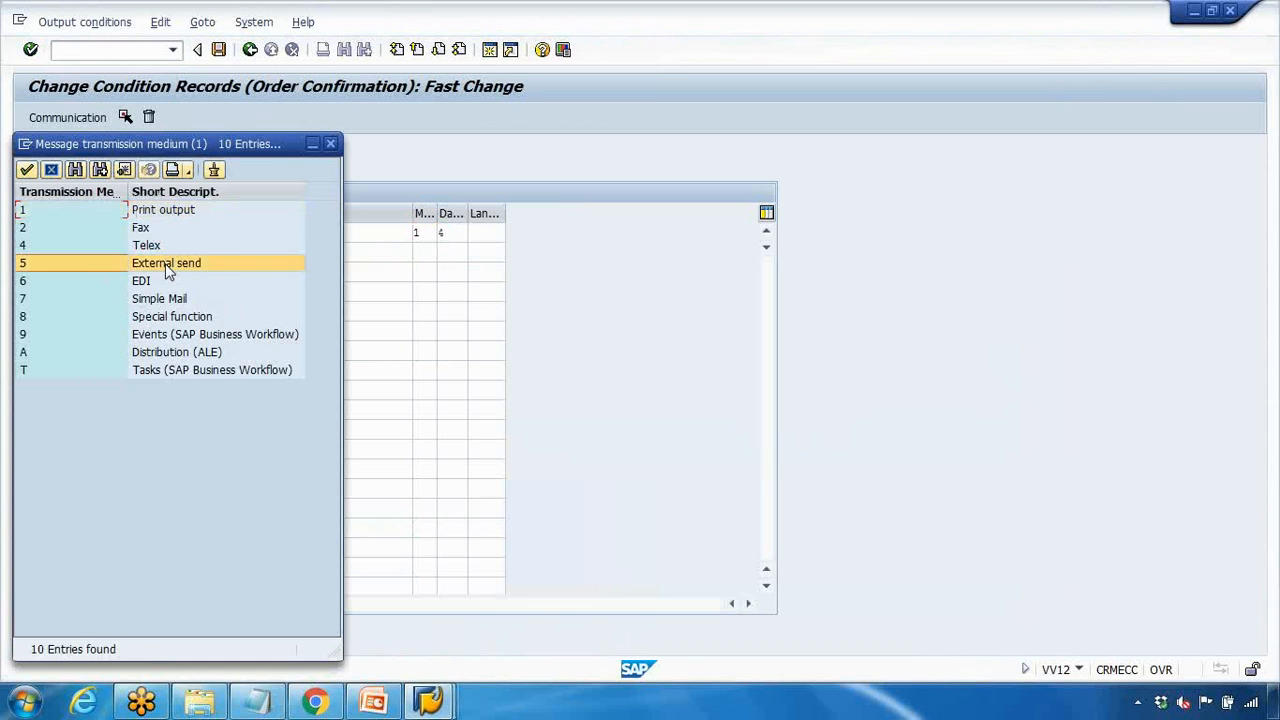
pyautogui.doubleClick(166, 263)
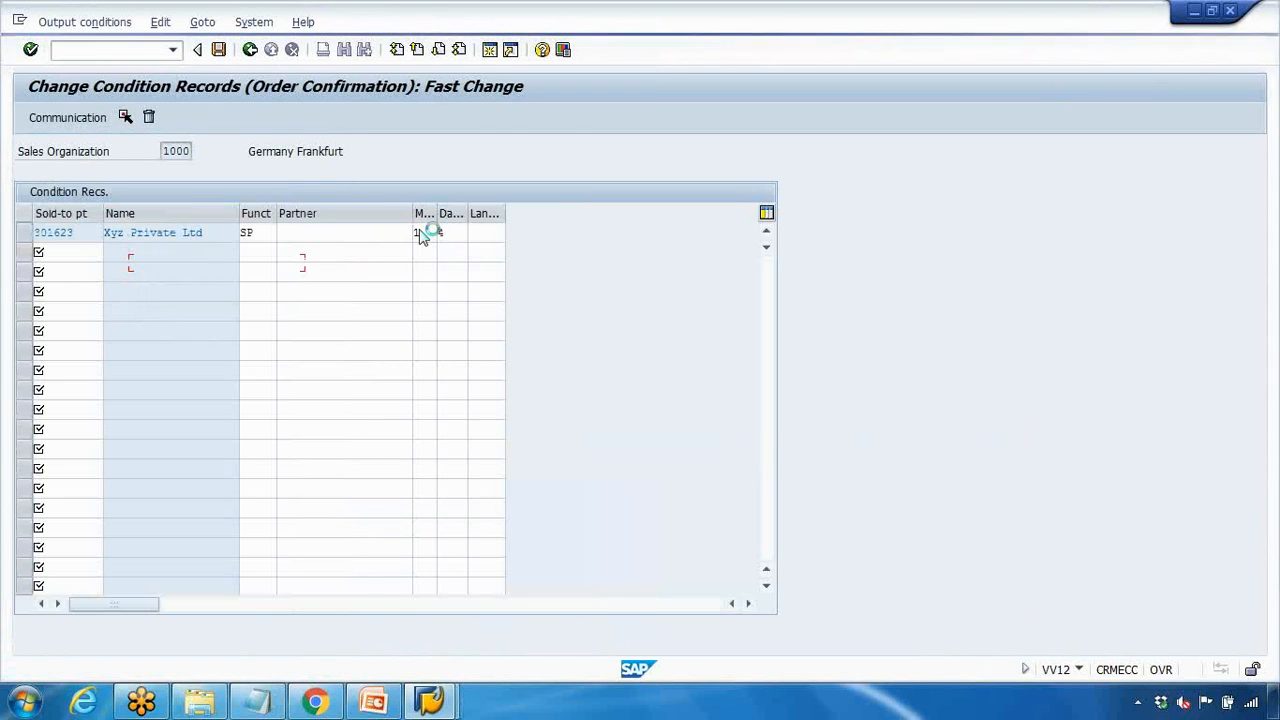
pyautogui.click(218, 50)
pyautogui.press('Return')
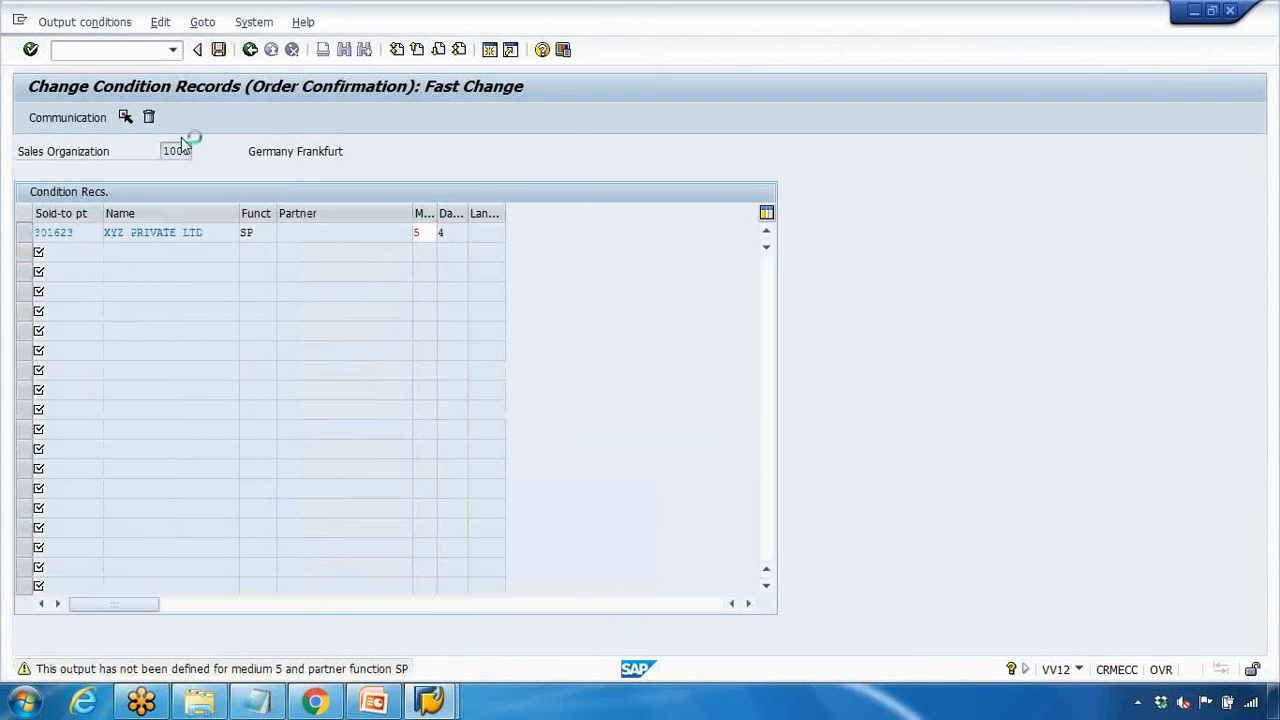
pyautogui.click(32, 118)
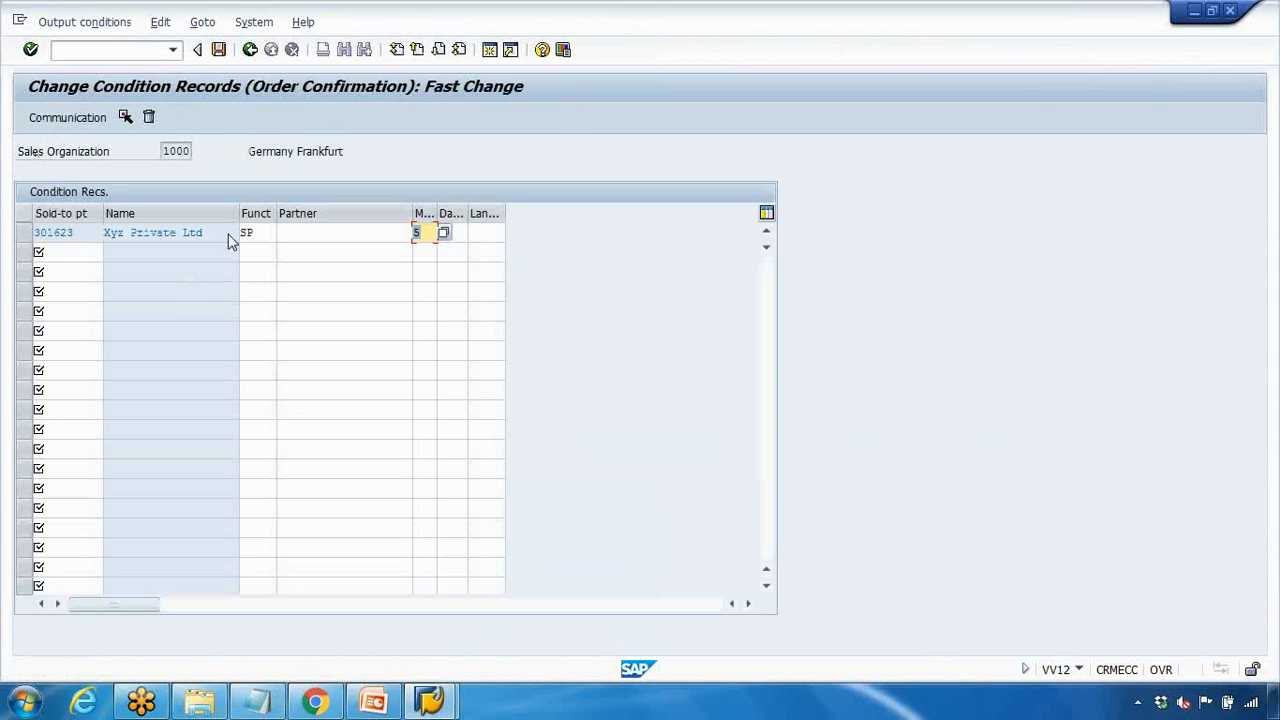
pyautogui.click(457, 233)
pyautogui.write('4')
pyautogui.click(422, 232)
# Open Xyz Private Ltd in VD02 in a new session and check the e-mail address in its general communication data.
pyautogui.click(488, 50)
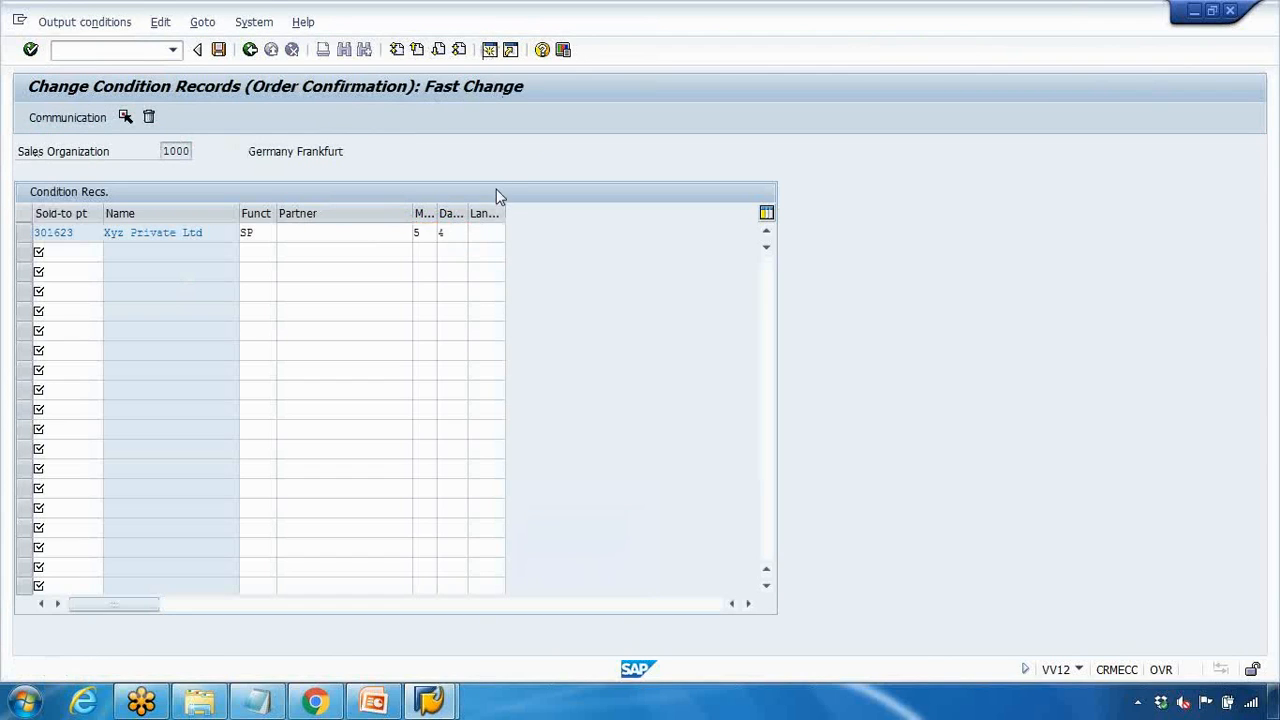
pyautogui.write('vd')
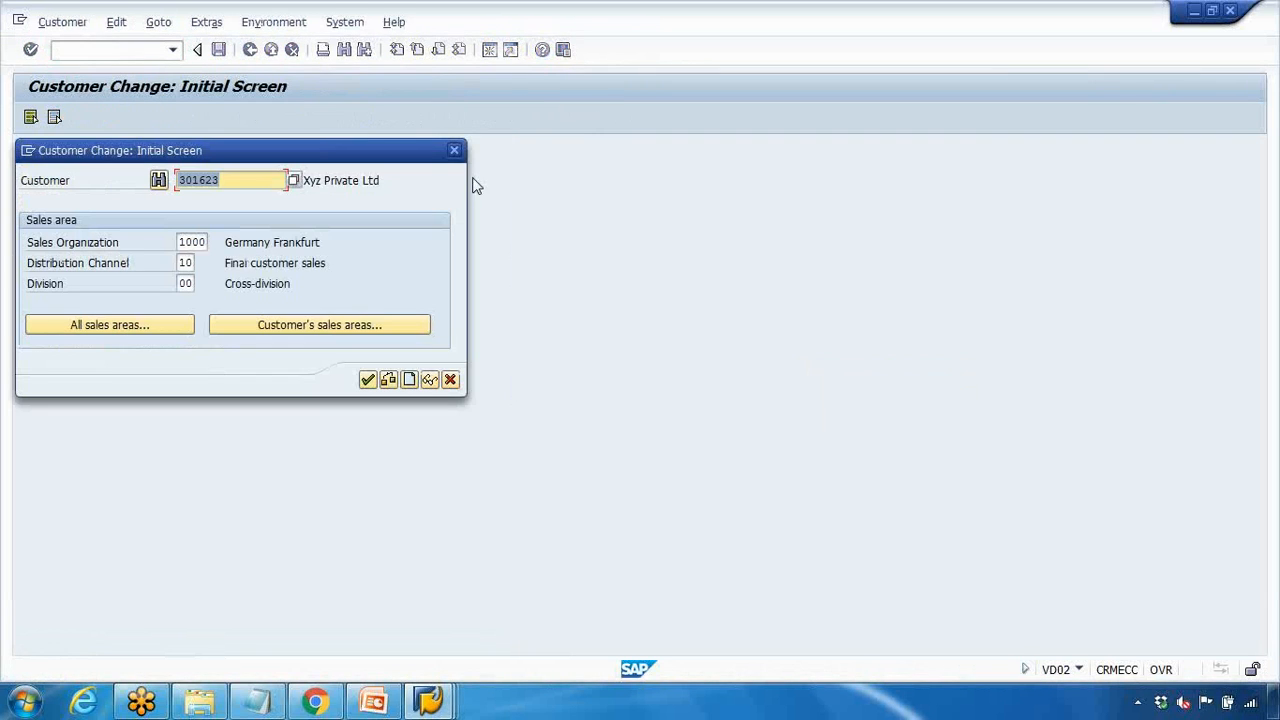
pyautogui.press('Return')
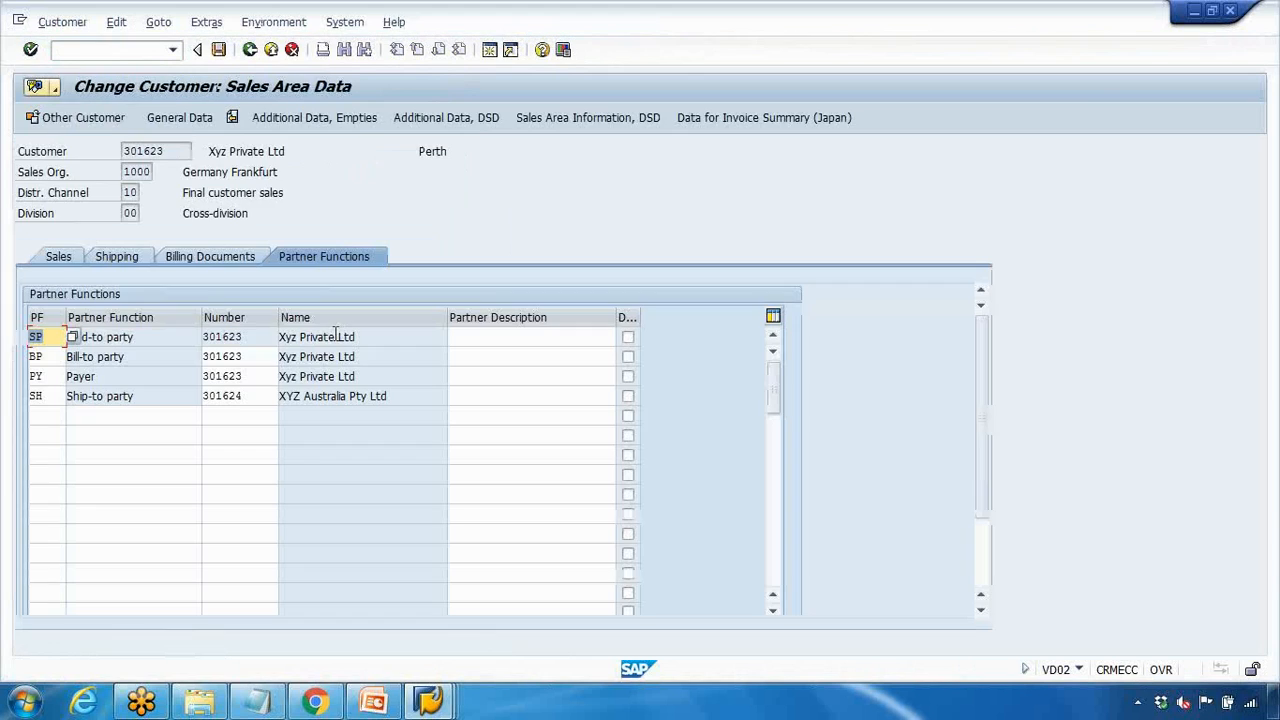
pyautogui.click(198, 119)
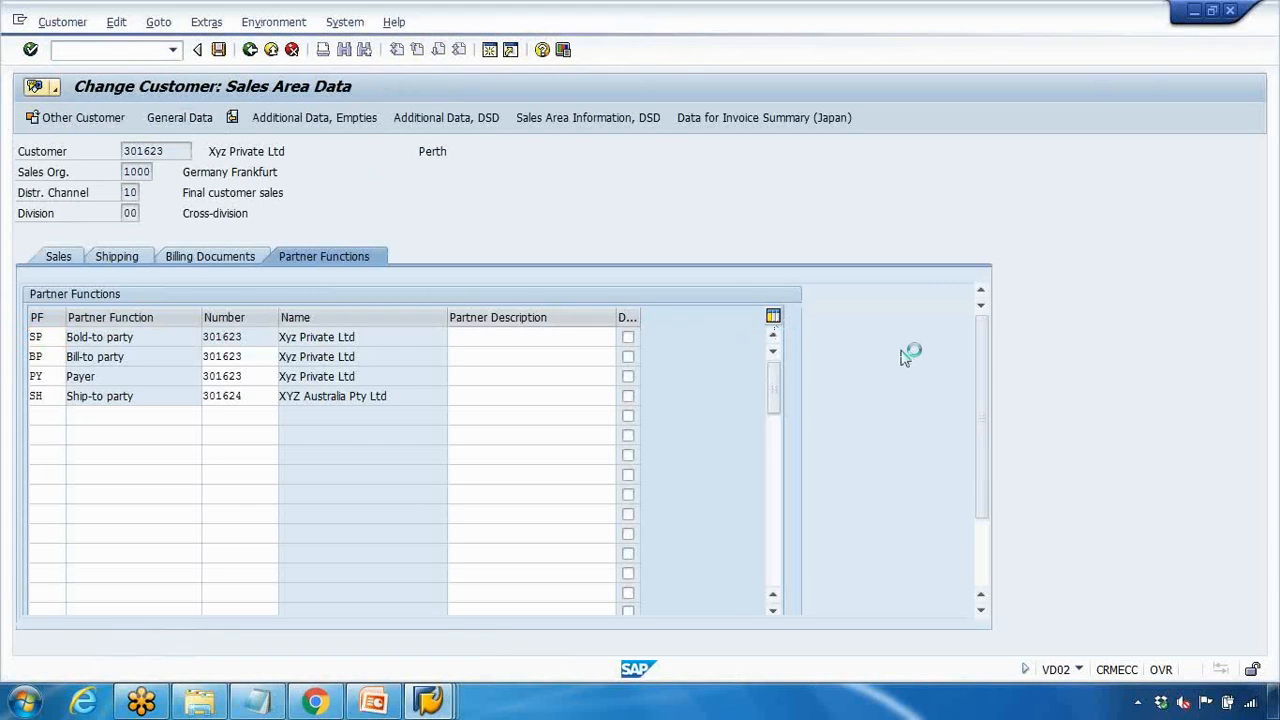
pyautogui.moveTo(980, 320); pyautogui.dragTo(970, 449)
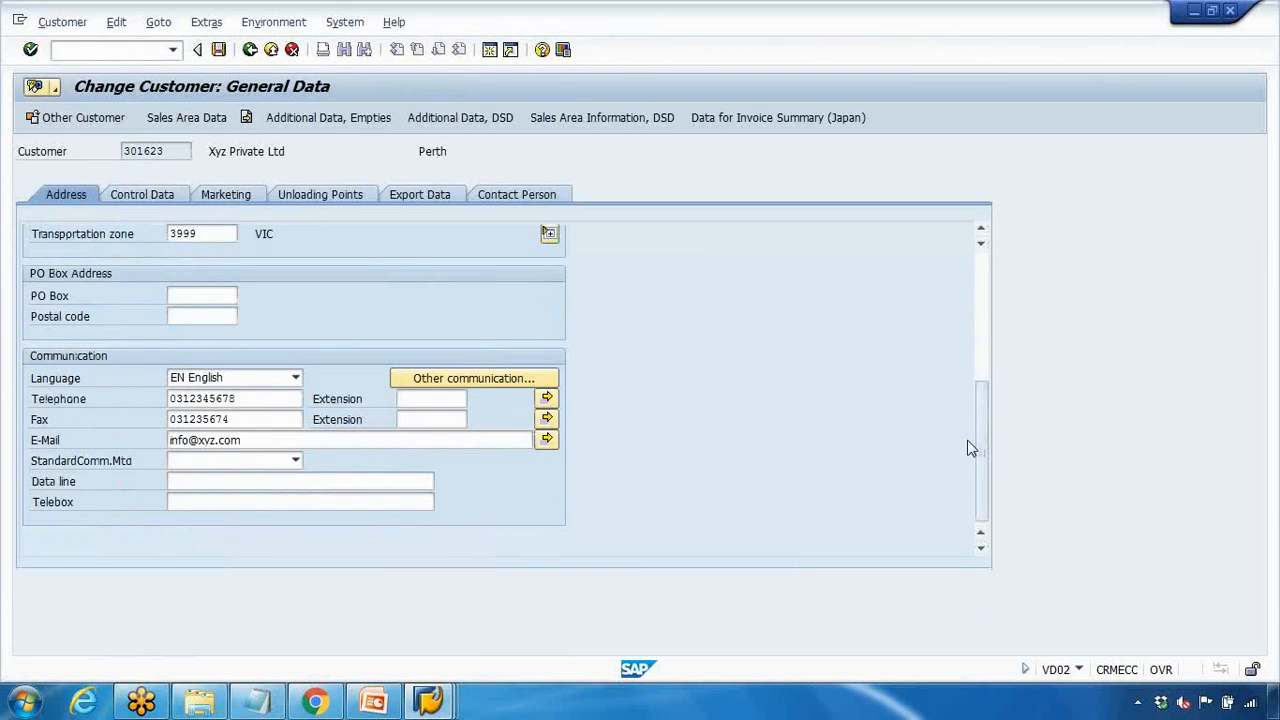
pyautogui.moveTo(254, 440); pyautogui.dragTo(95, 455)
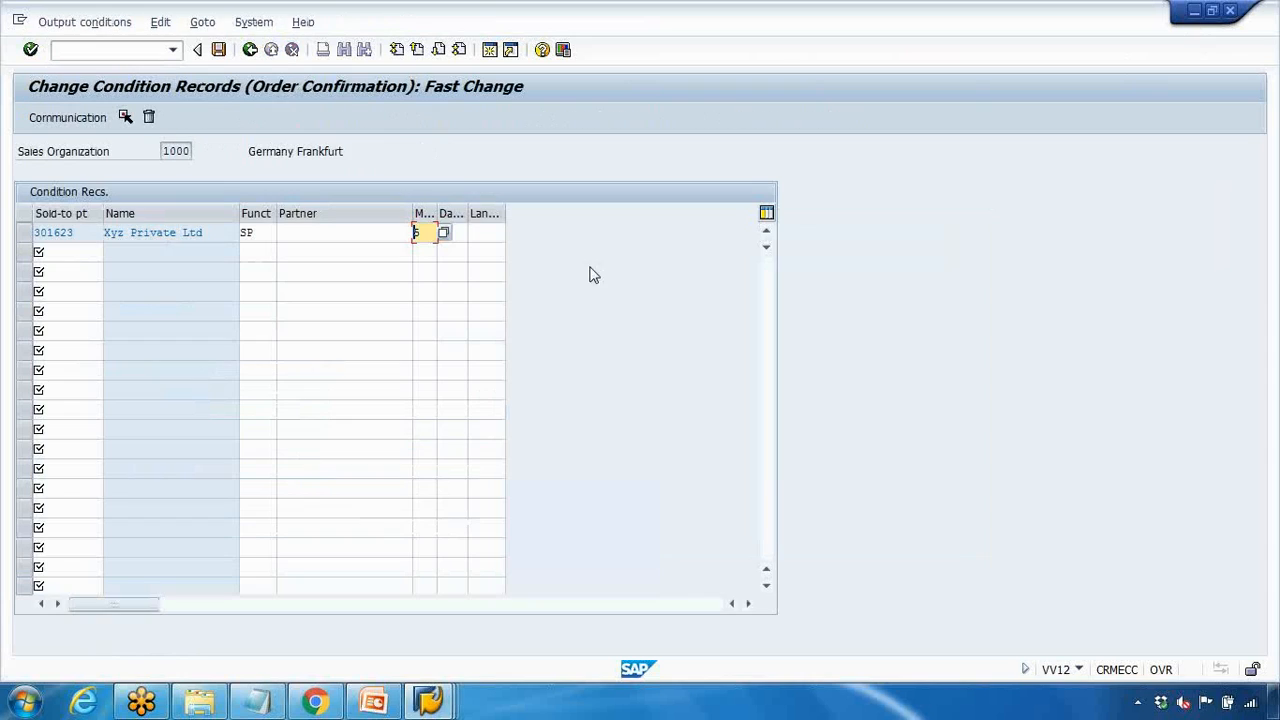
# Switch to the SAP Easy Access session and start a VA01 standard order (OR) for sales area 1000/10/00.
pyautogui.moveTo(429, 700)
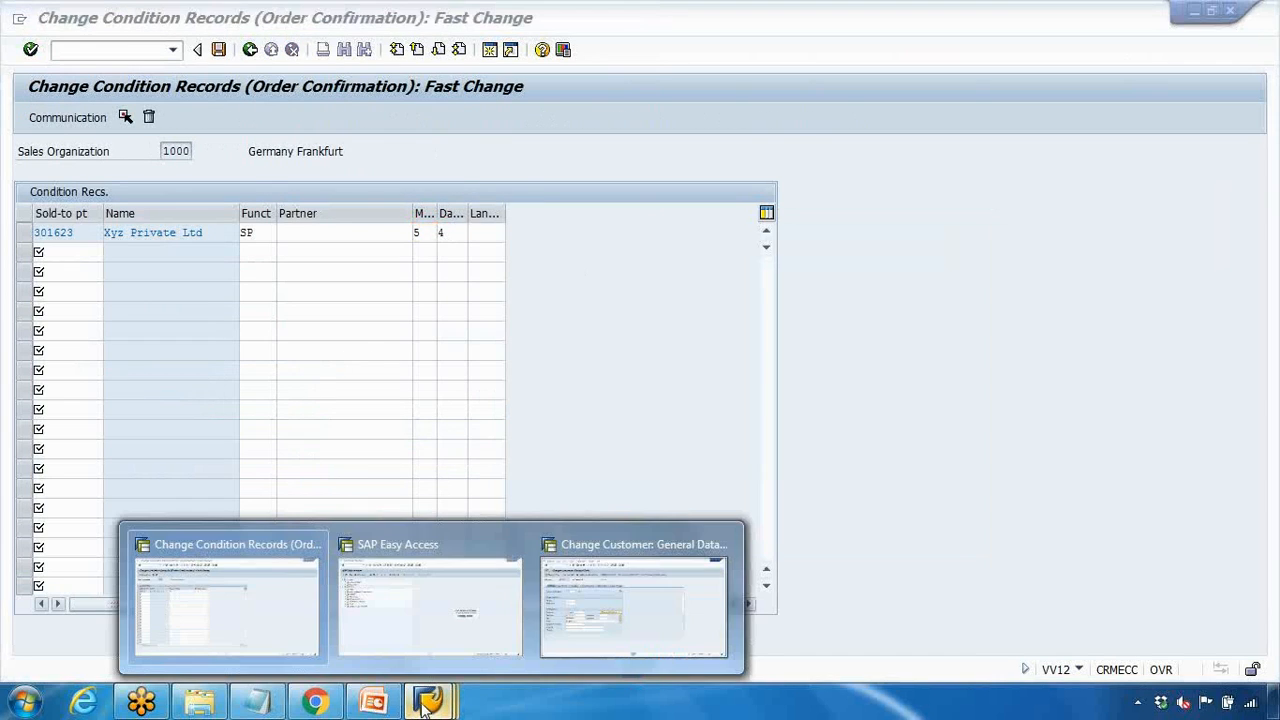
pyautogui.click(378, 528)
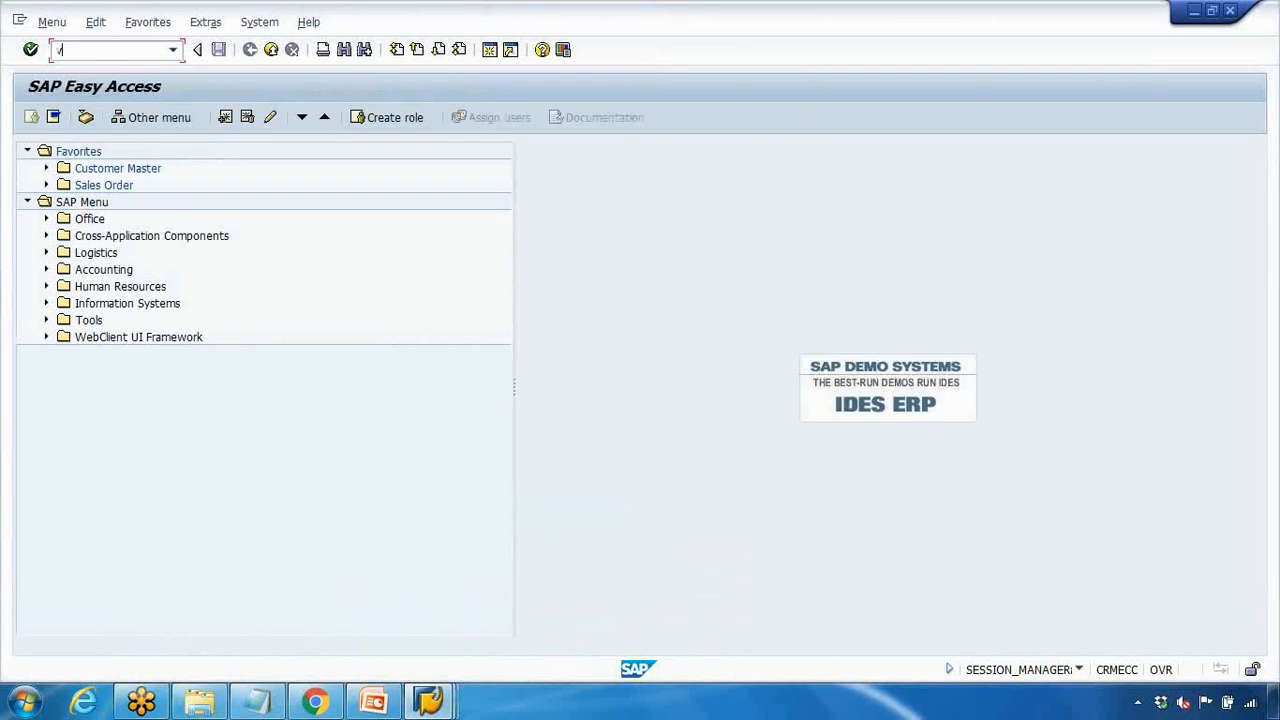
pyautogui.press('Return')
pyautogui.press('Return')
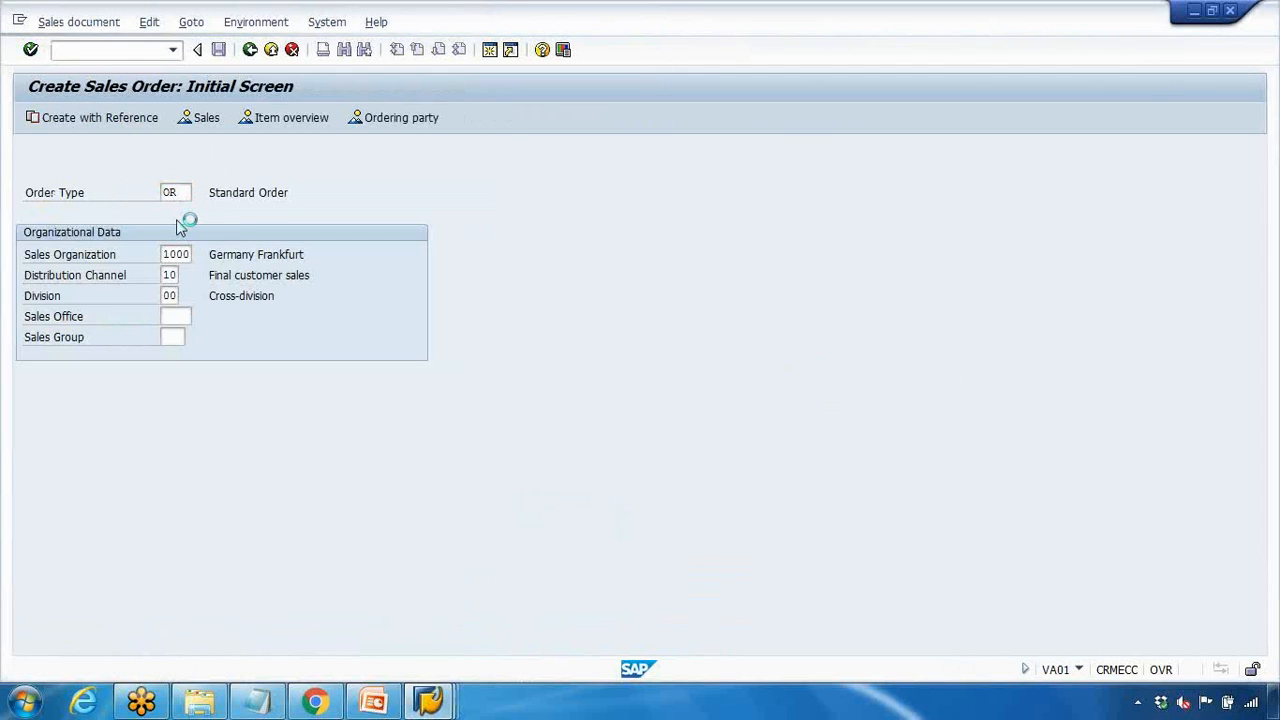
# Enter the sold-to party, PO number and one laptop_dell_11 from plant 1000, and accept the proposed delivery.
pyautogui.click(168, 172)
pyautogui.click(150, 189)
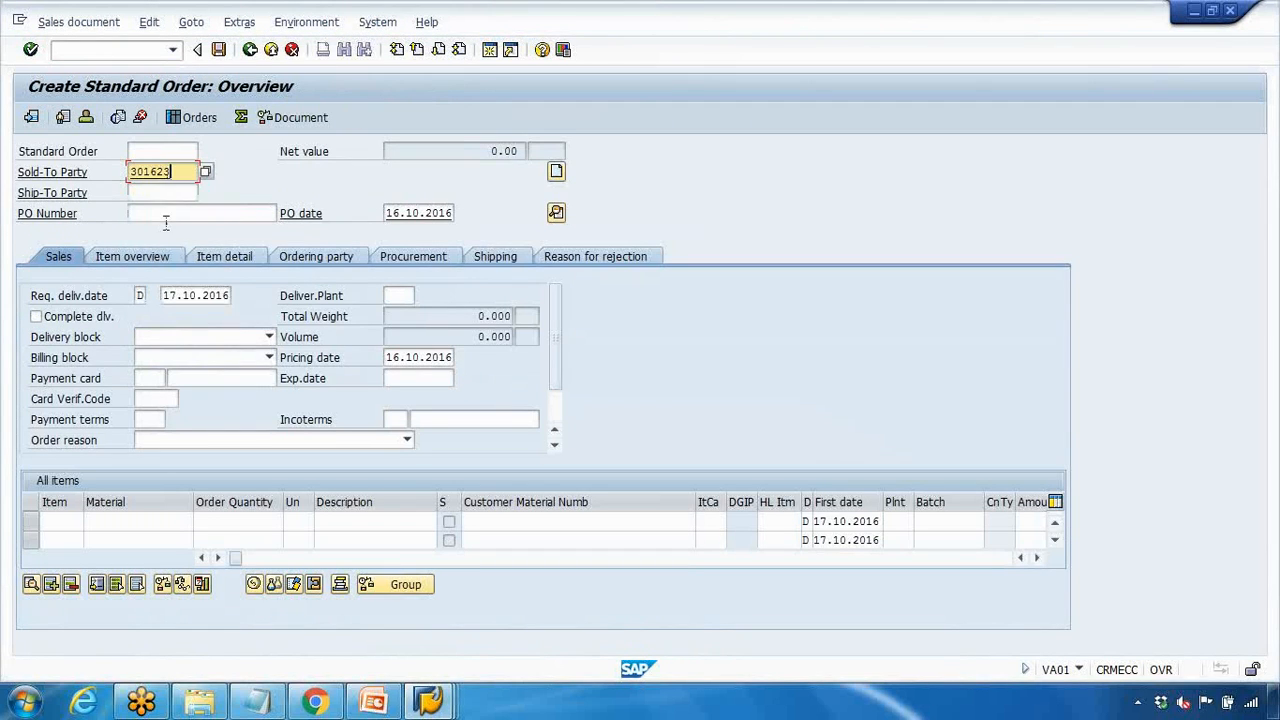
pyautogui.click(166, 213)
pyautogui.click(165, 227)
pyautogui.click(145, 524)
pyautogui.click(140, 531)
pyautogui.click(256, 520)
pyautogui.click(264, 541)
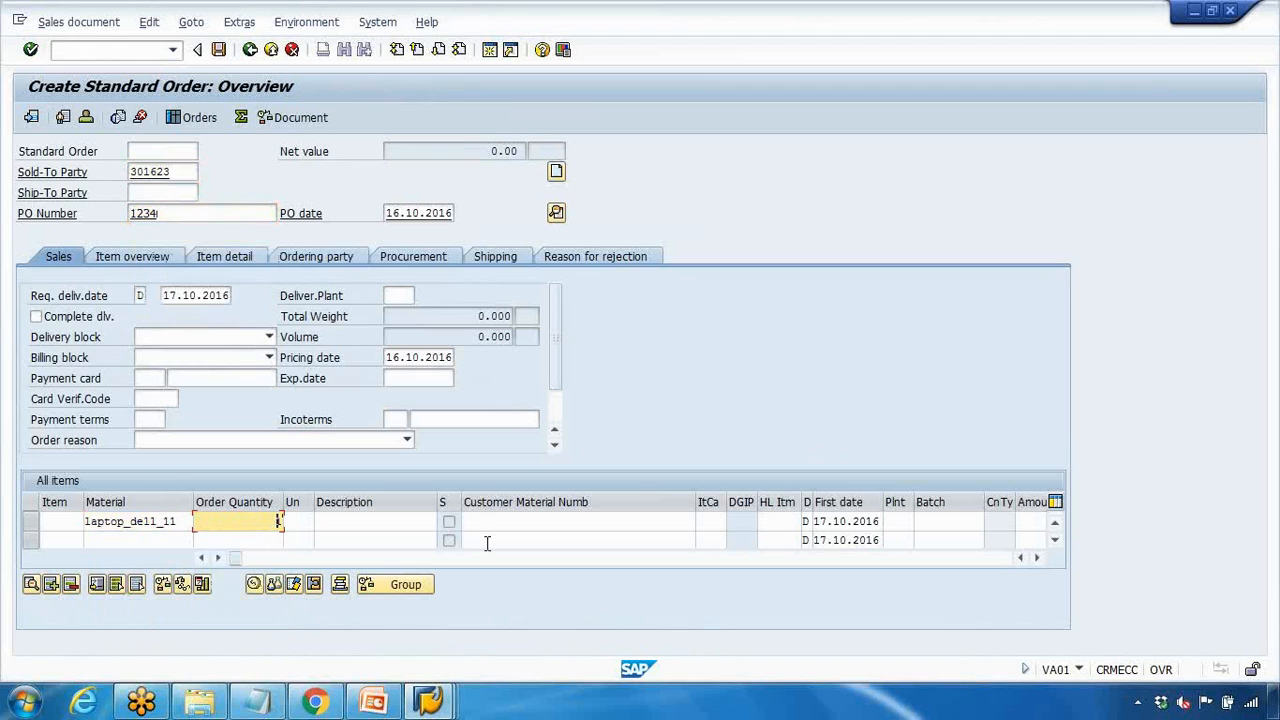
pyautogui.click(897, 524)
pyautogui.click(892, 539)
pyautogui.press('Return')
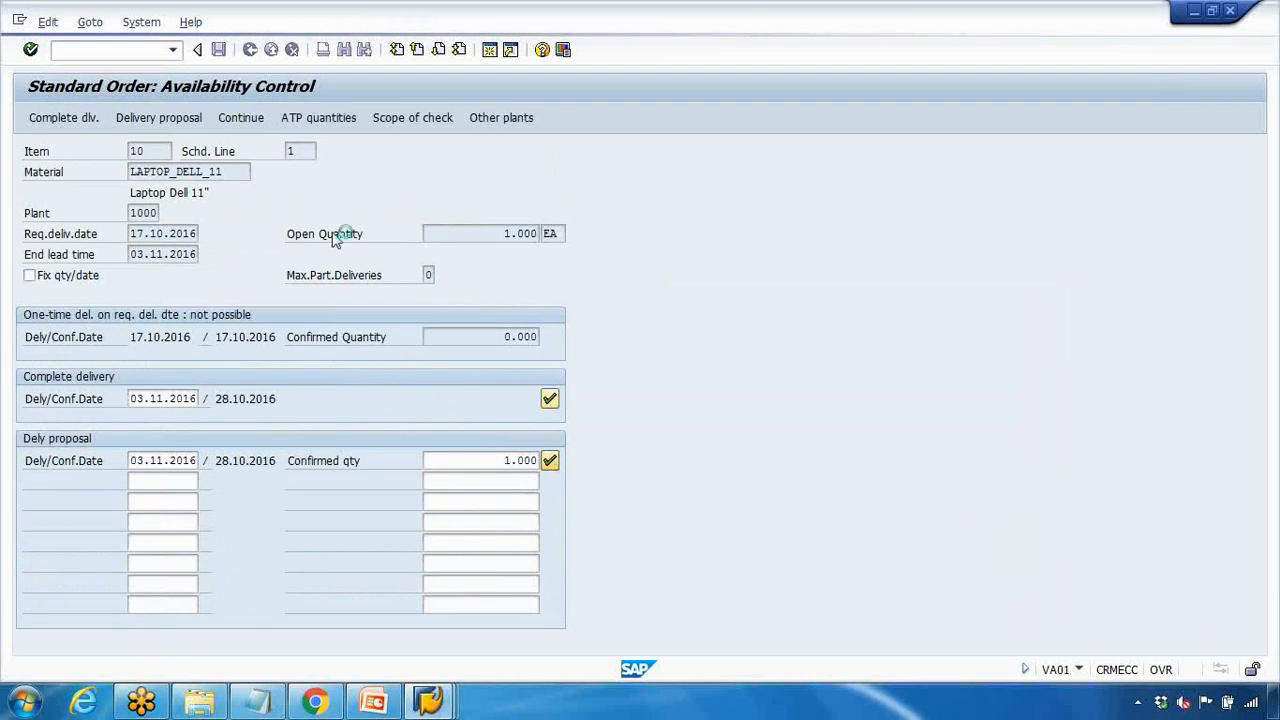
pyautogui.press('Return')
# Set the sales office to 1000 in the order's header sales data and return to the overview.
pyautogui.click(191, 22)
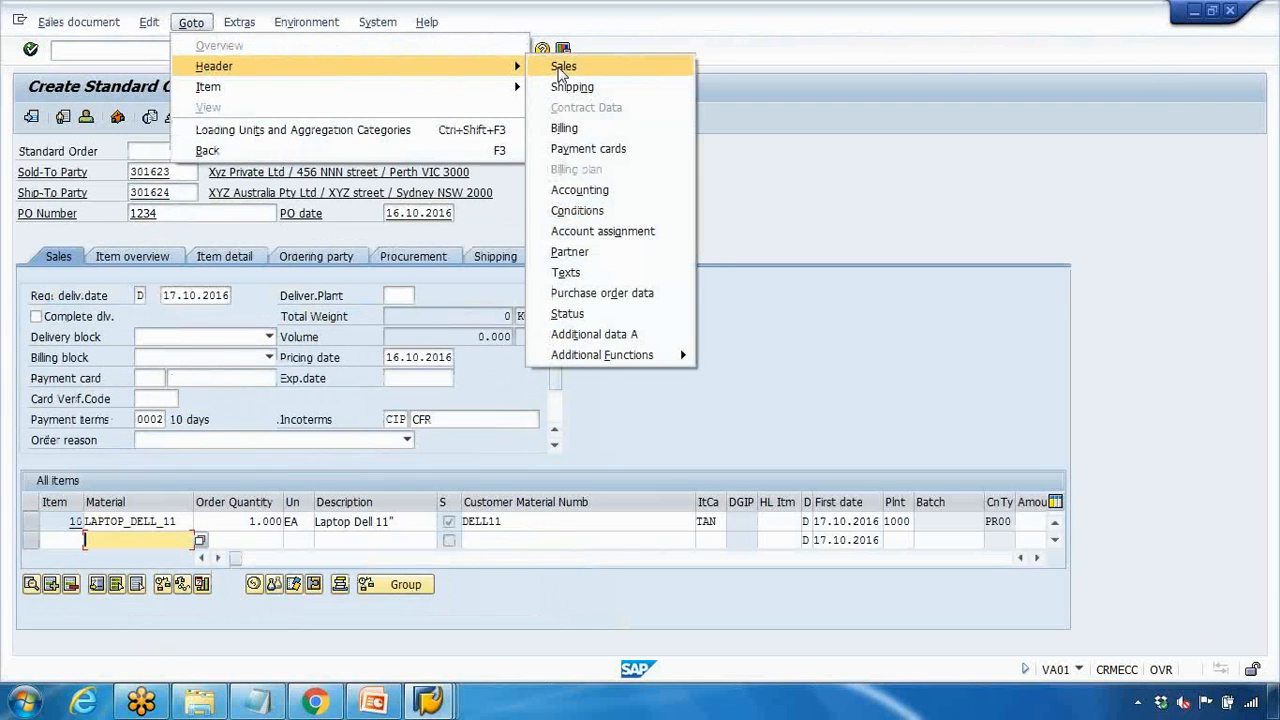
pyautogui.click(563, 68)
pyautogui.click(142, 297)
pyautogui.write('1000')
pyautogui.click(250, 50)
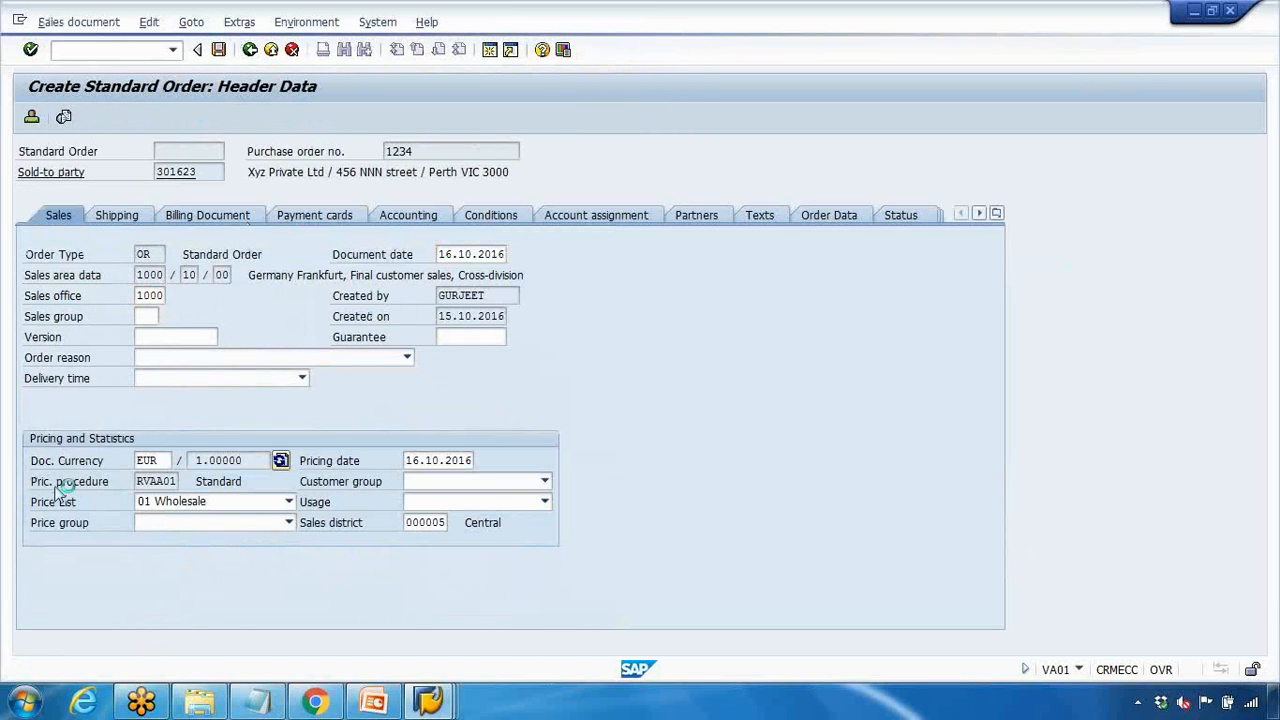
# Set item 10's net and gross weight to 1 KG in its shipping data and return to the overview.
pyautogui.click(30, 521)
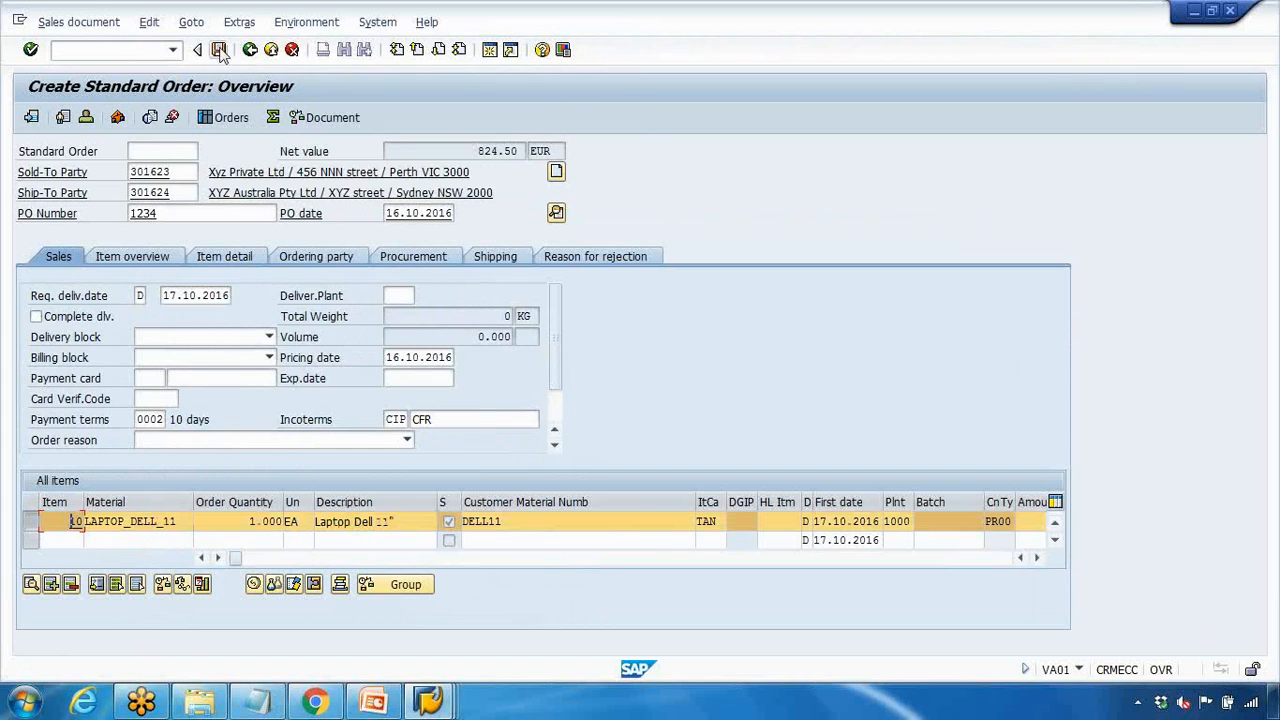
pyautogui.click(191, 22)
pyautogui.moveTo(500, 88)
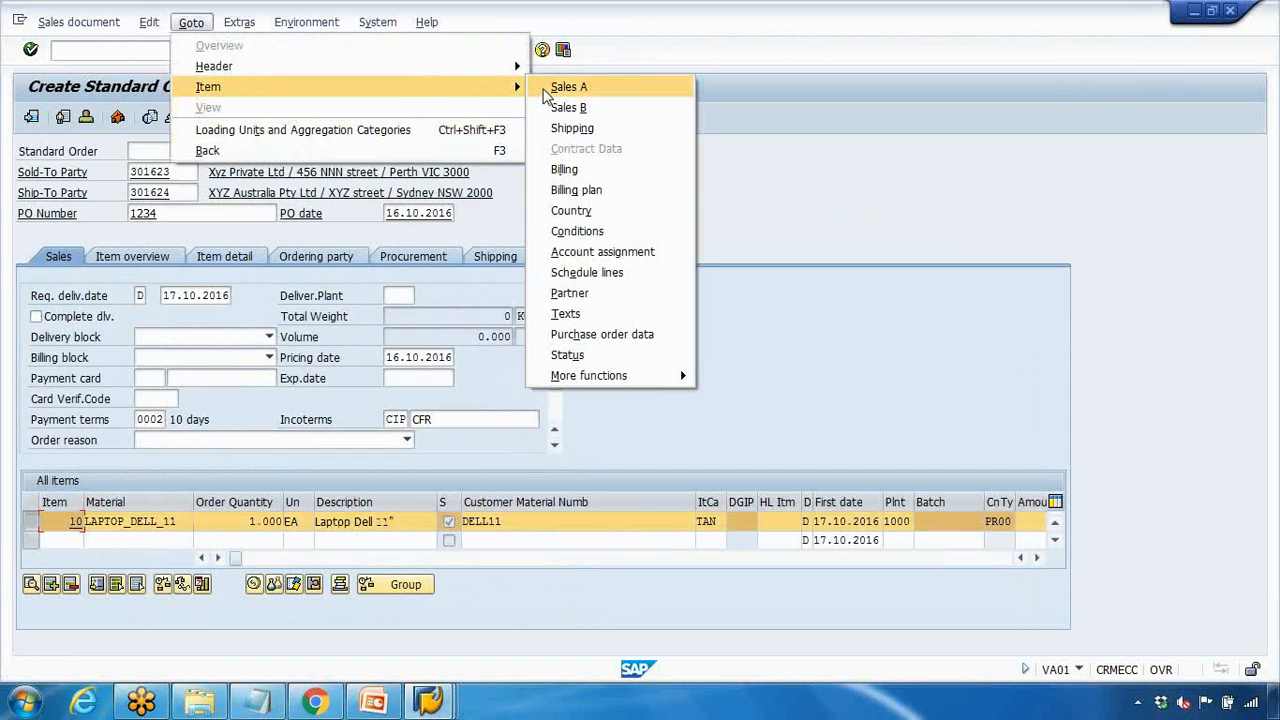
pyautogui.click(565, 128)
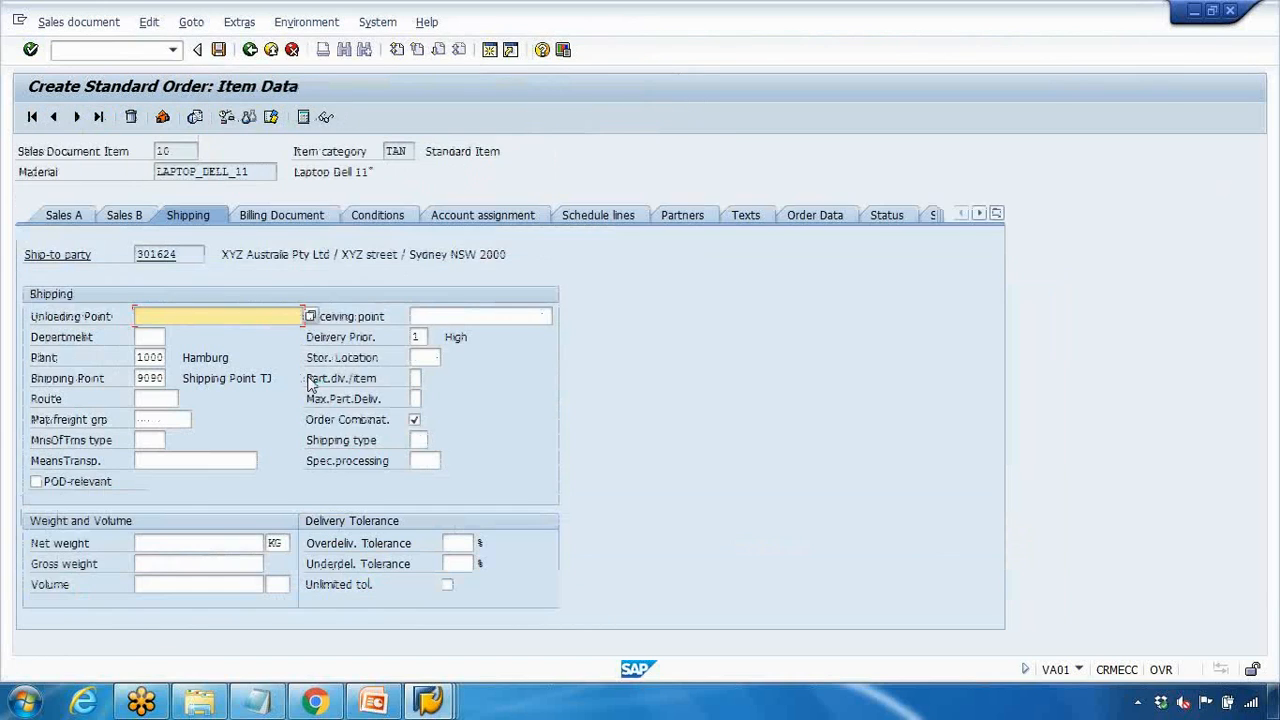
pyautogui.click(173, 541)
pyautogui.click(211, 562)
pyautogui.write('1')
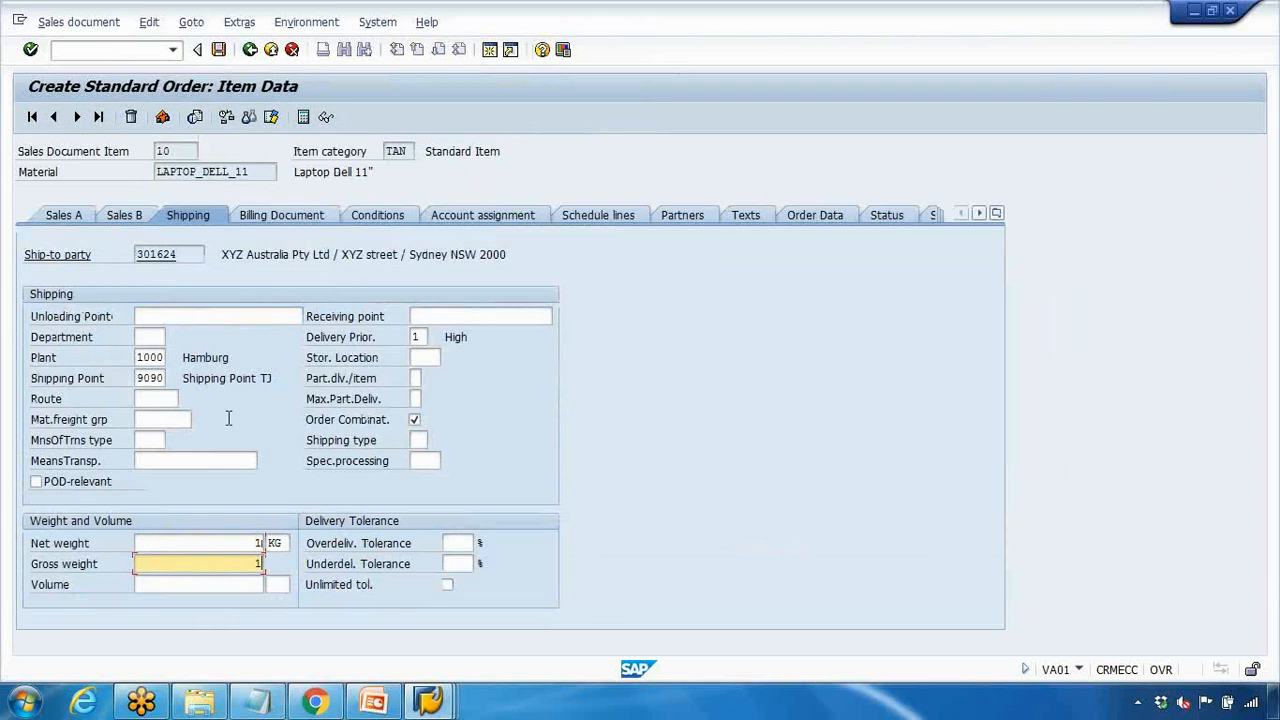
pyautogui.click(250, 49)
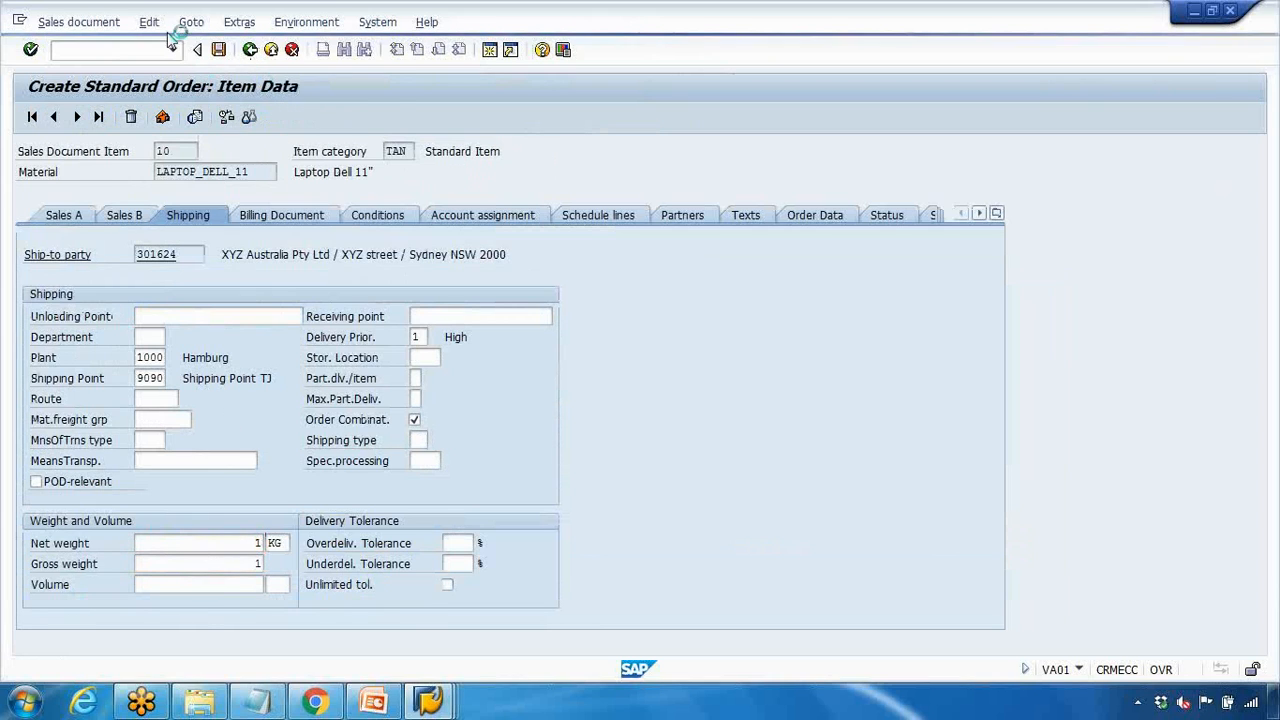
# Check the order for missing data and open its header output list.
pyautogui.click(152, 24)
pyautogui.click(178, 255)
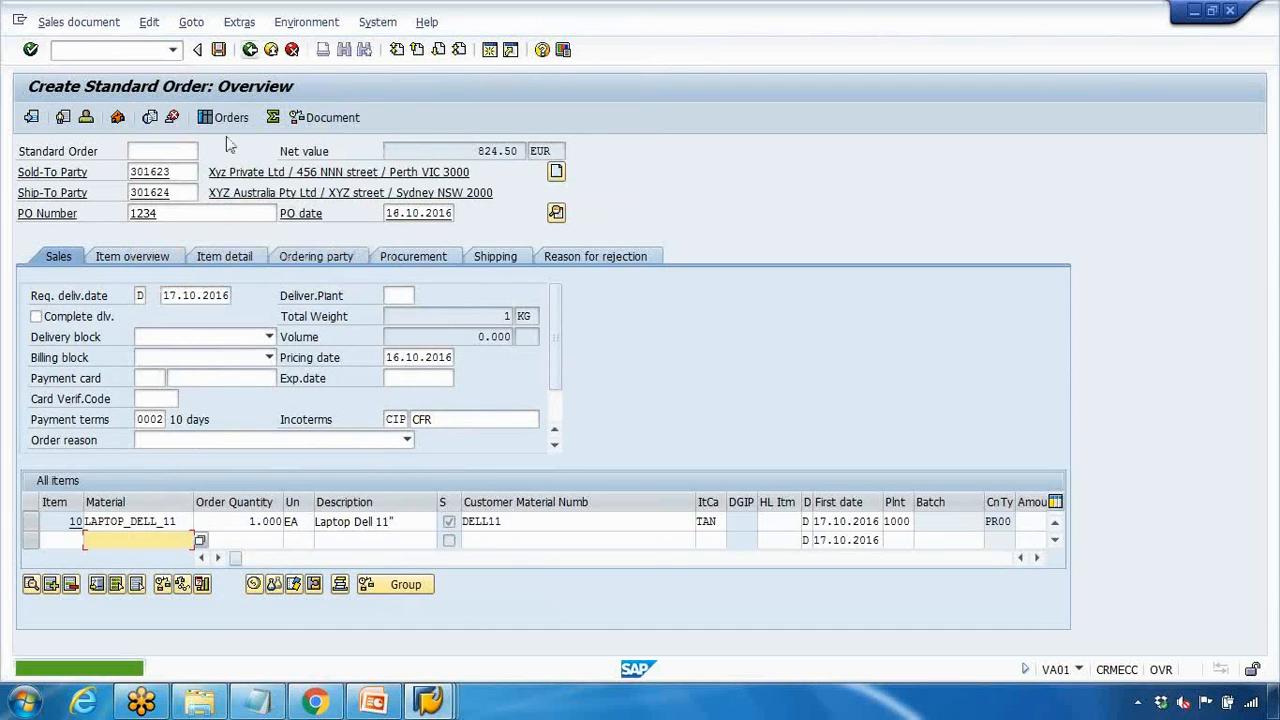
pyautogui.click(240, 22)
pyautogui.moveTo(280, 254)
pyautogui.moveTo(495, 256)
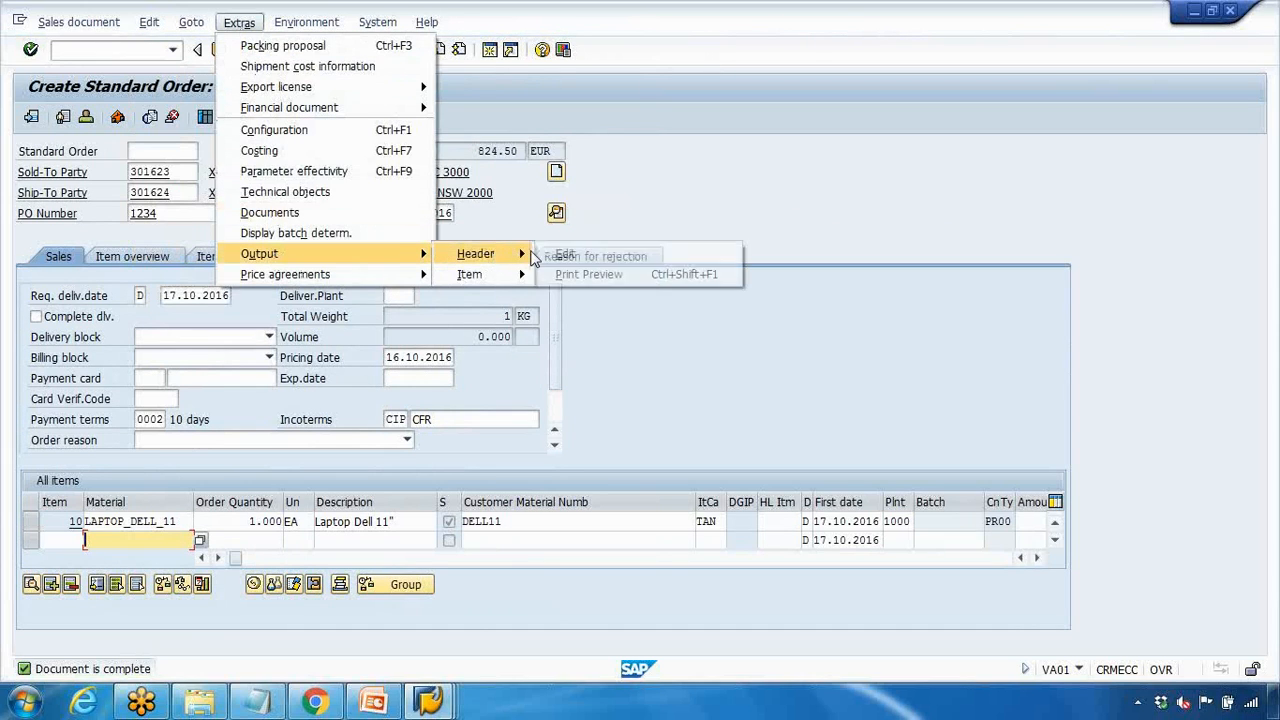
pyautogui.click(545, 255)
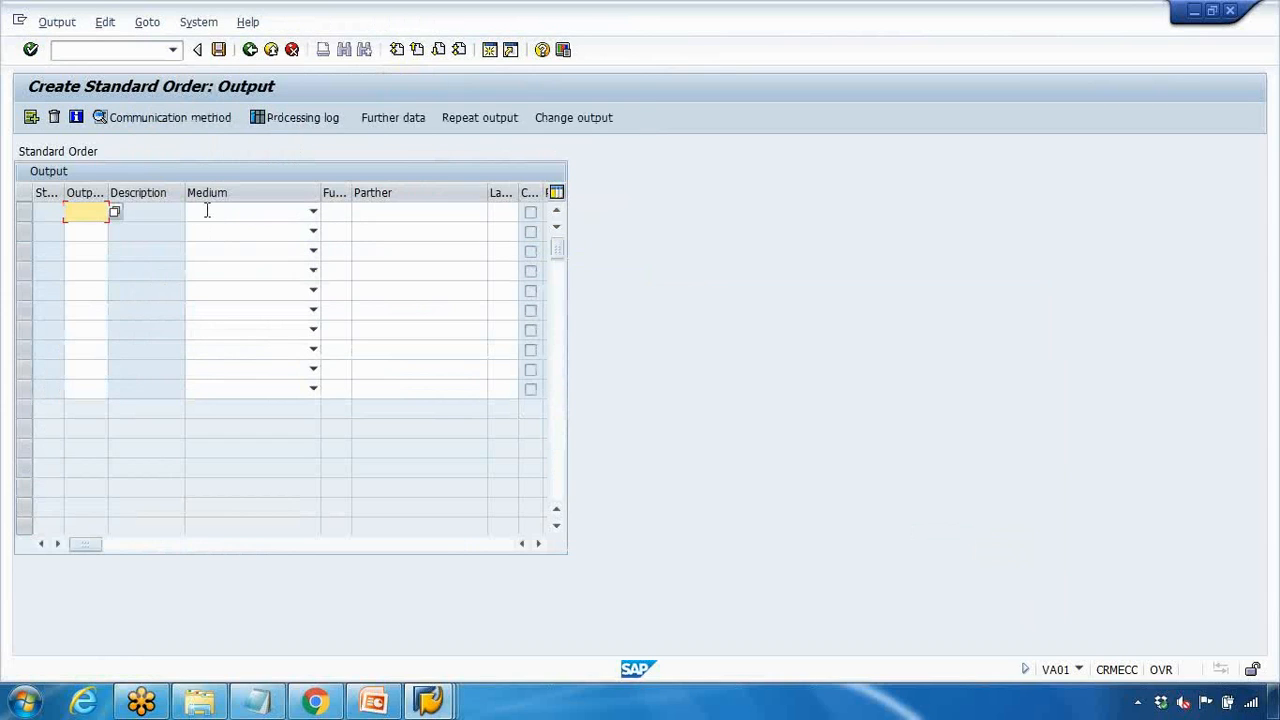
# Run the output determination analysis and inspect the BA00 condition record found under access 10.
pyautogui.click(80, 119)
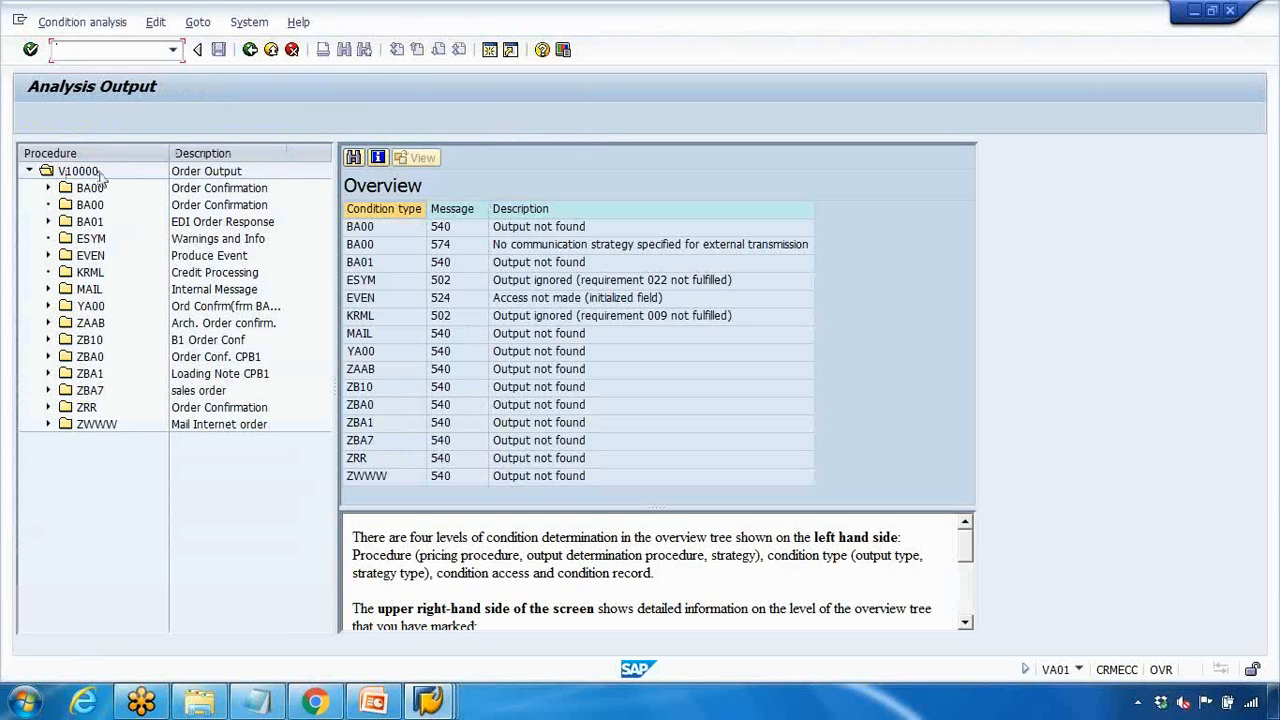
pyautogui.click(70, 174)
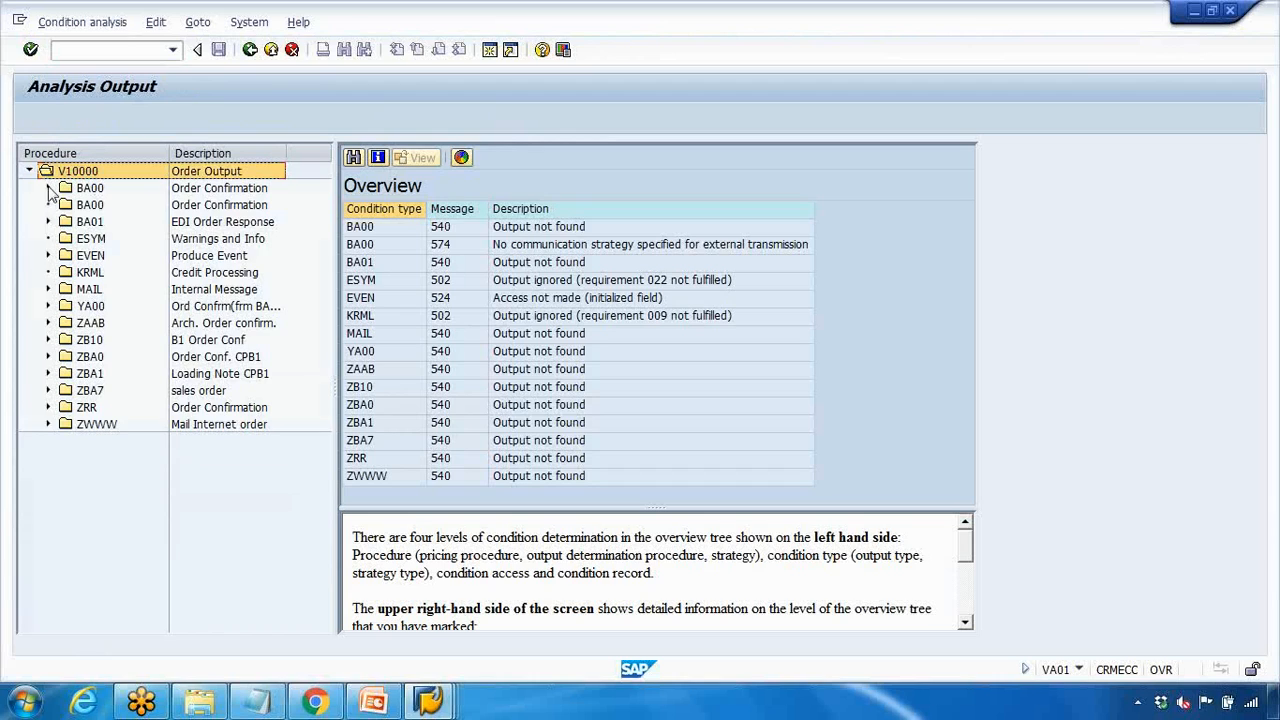
pyautogui.click(48, 188)
pyautogui.click(66, 204)
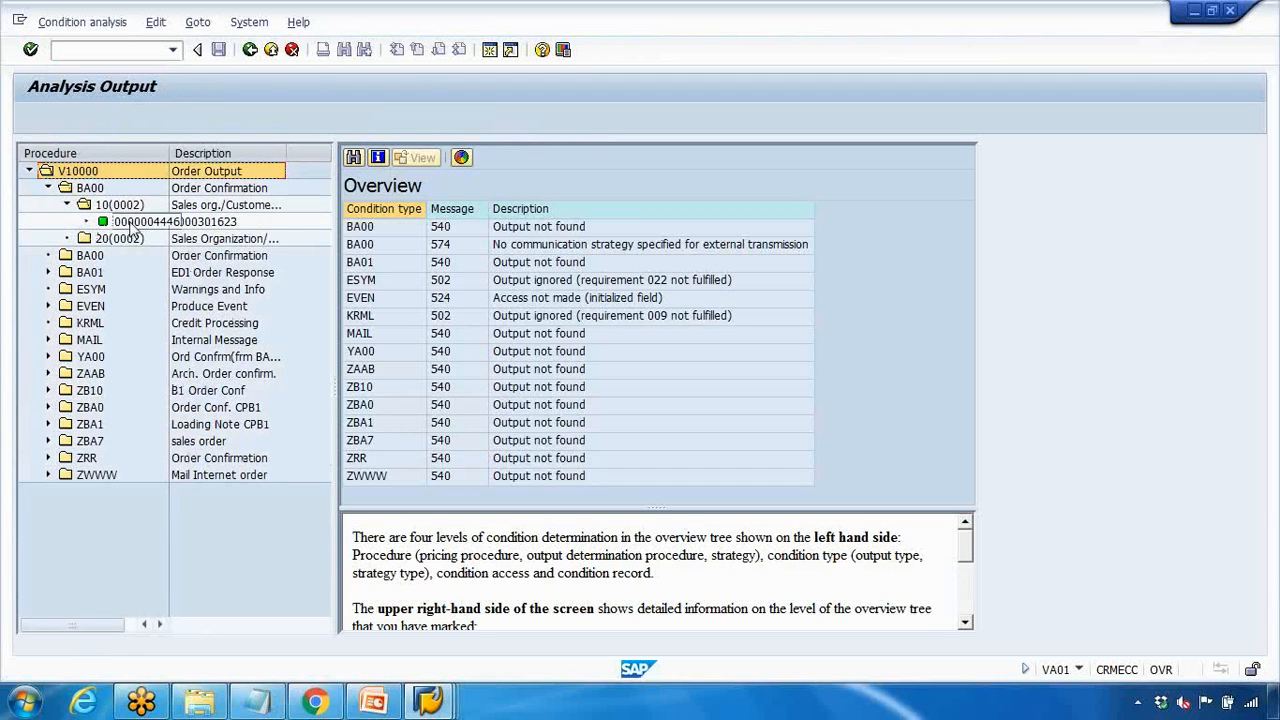
pyautogui.doubleClick(147, 222)
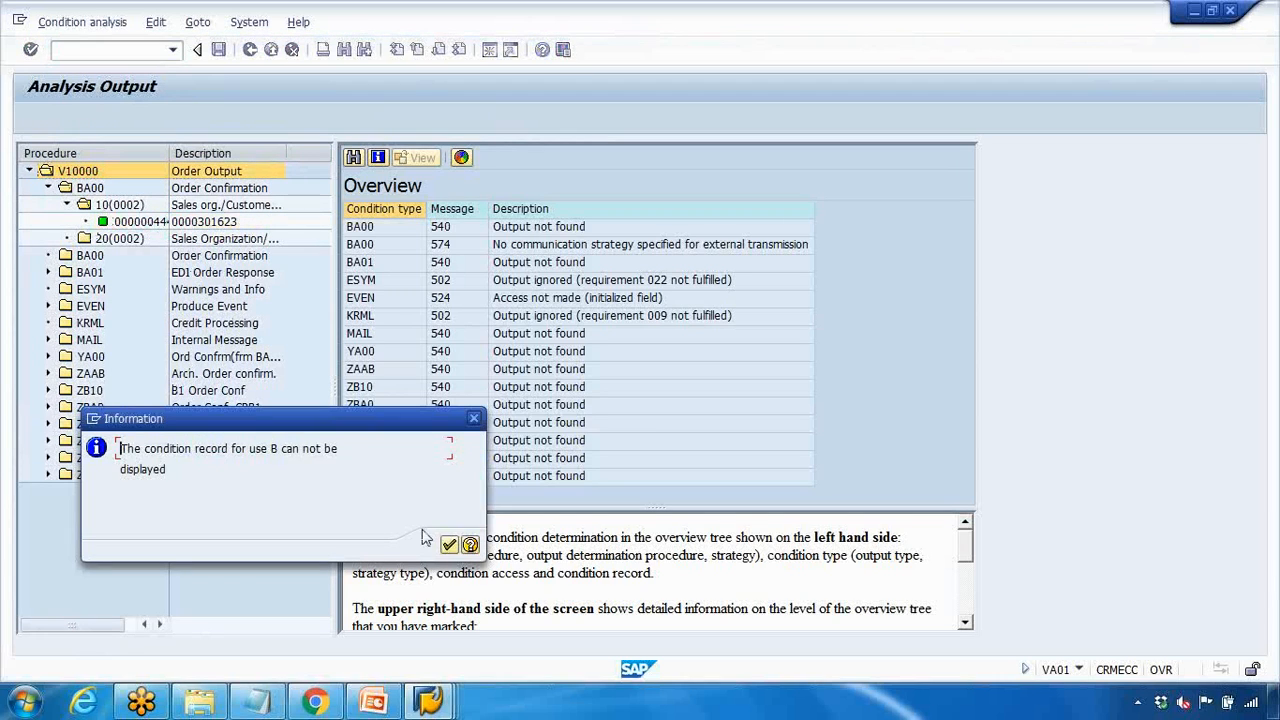
pyautogui.click(449, 545)
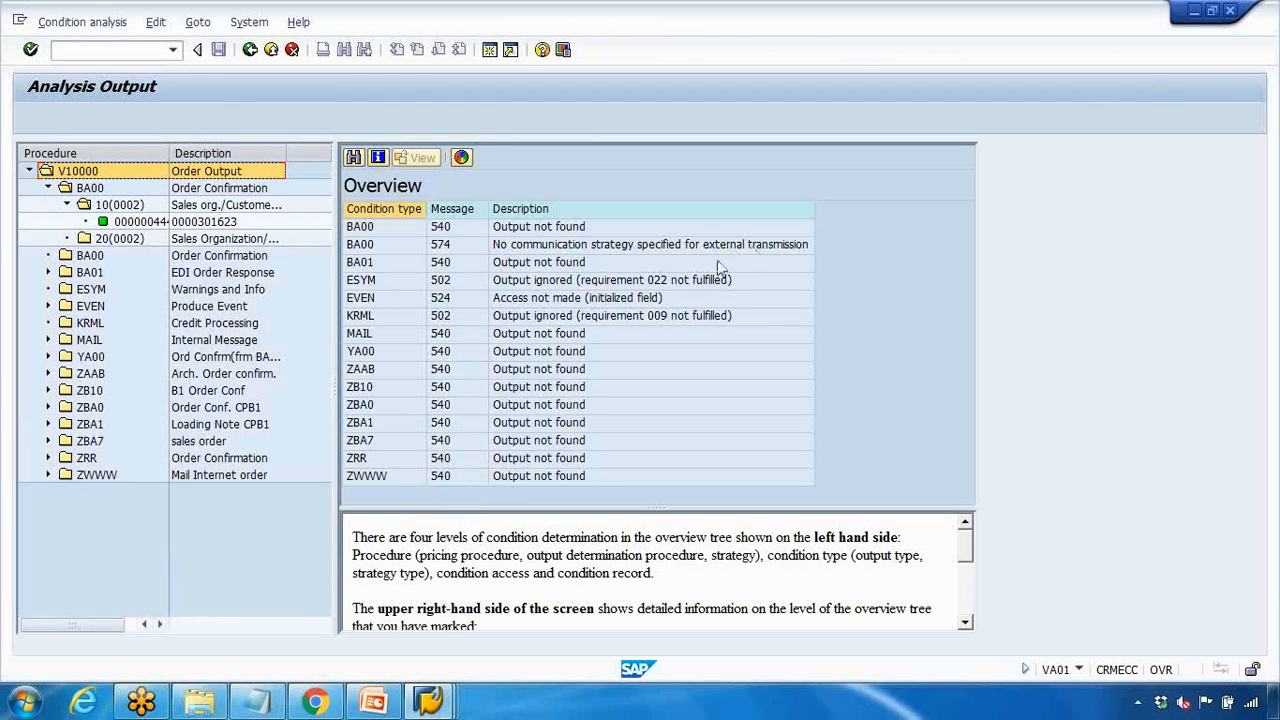
# Switch to the VV12 session, set the output language of the Xyz Private Ltd record to EN, and save.
pyautogui.moveTo(428, 700)
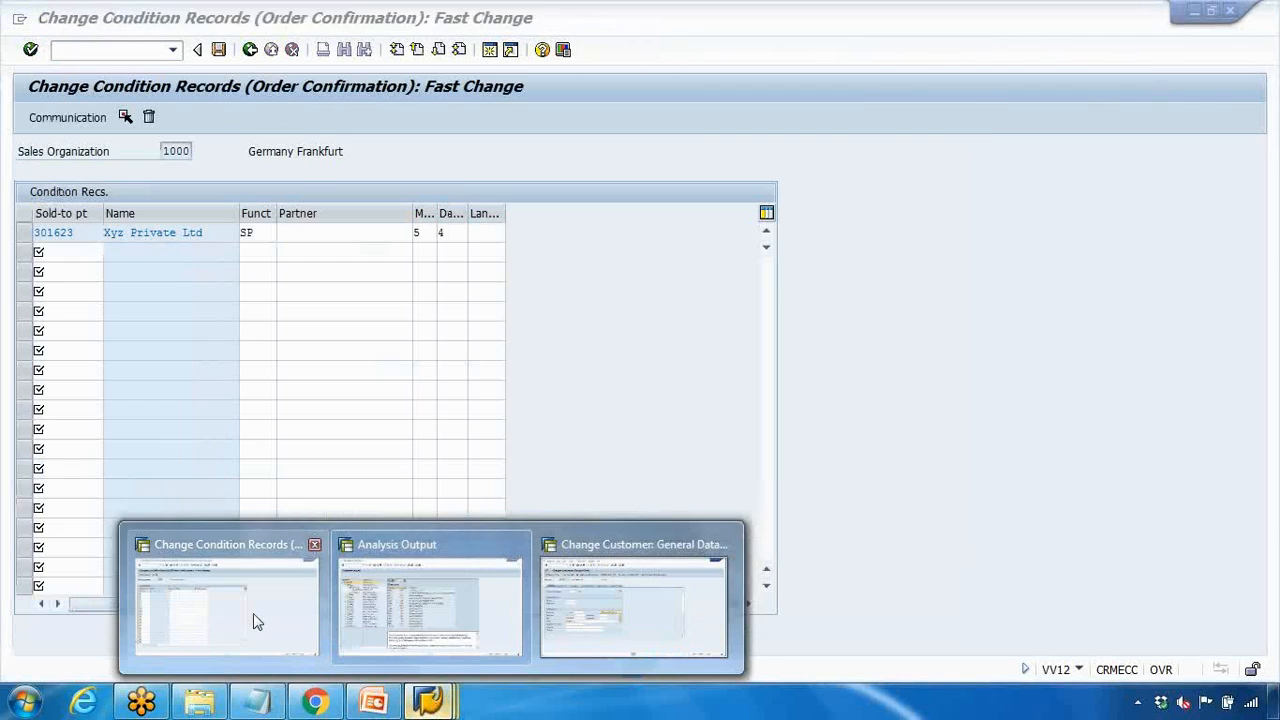
pyautogui.click(253, 613)
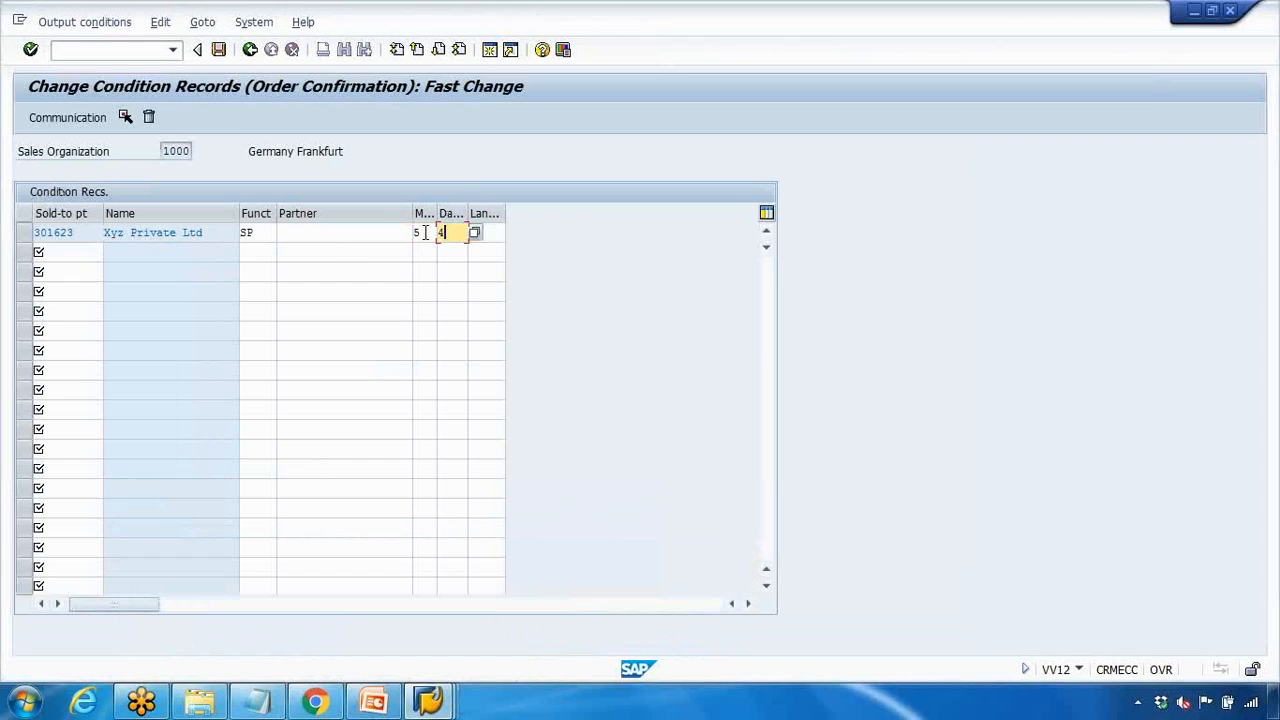
pyautogui.click(500, 236)
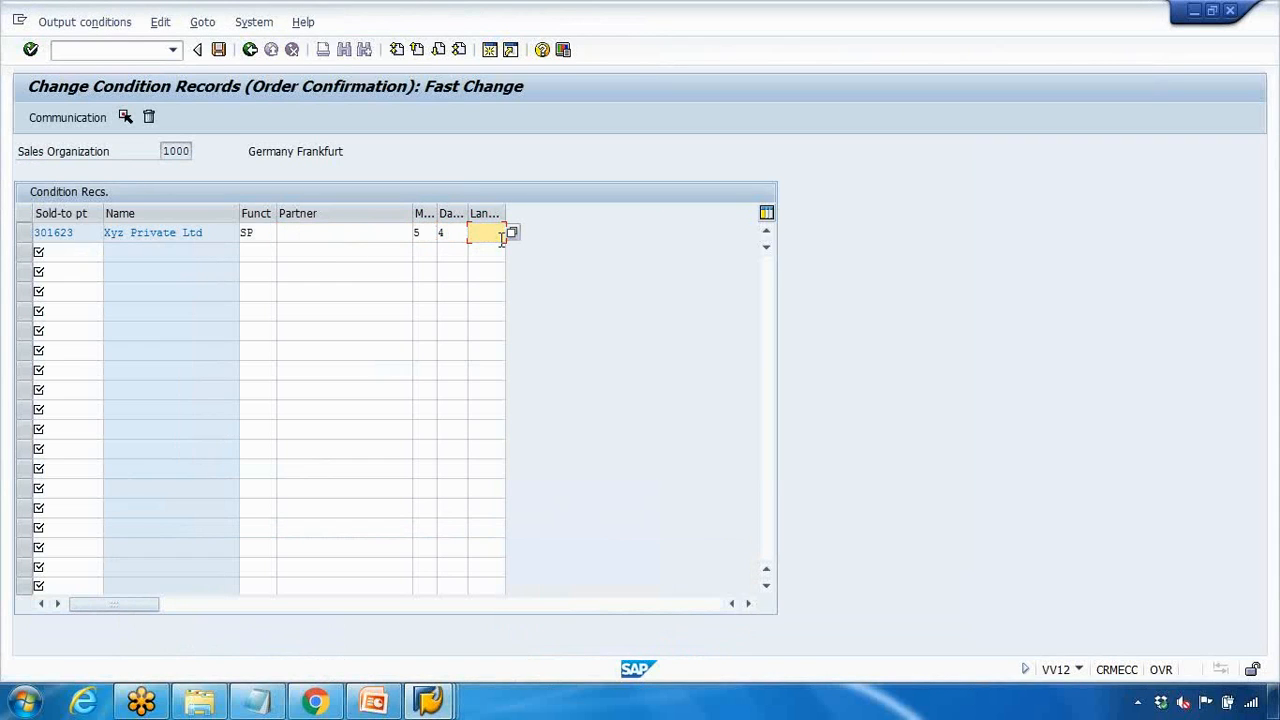
pyautogui.write('EN')
pyautogui.press('Return')
pyautogui.hotkey('ctrl', 's')
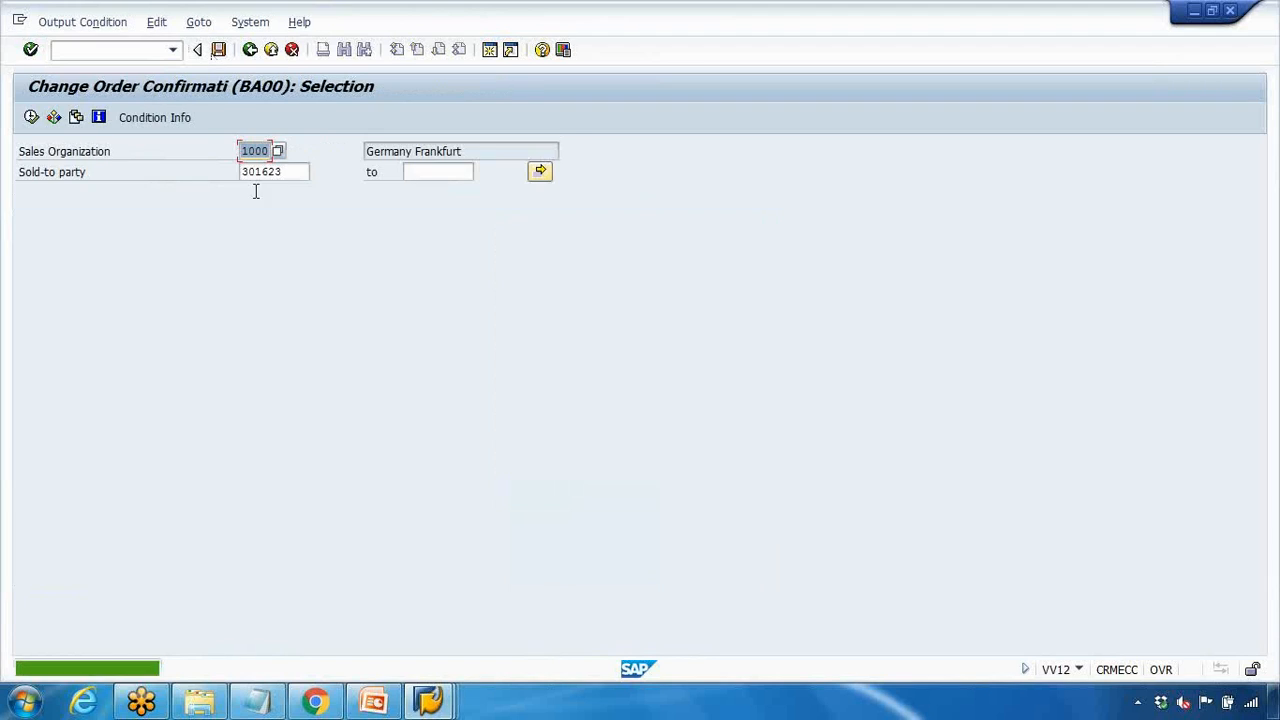
# Reopen the Xyz Private Ltd condition record, assign communication strategy CS01 in its communication data, and save.
pyautogui.click(31, 118)
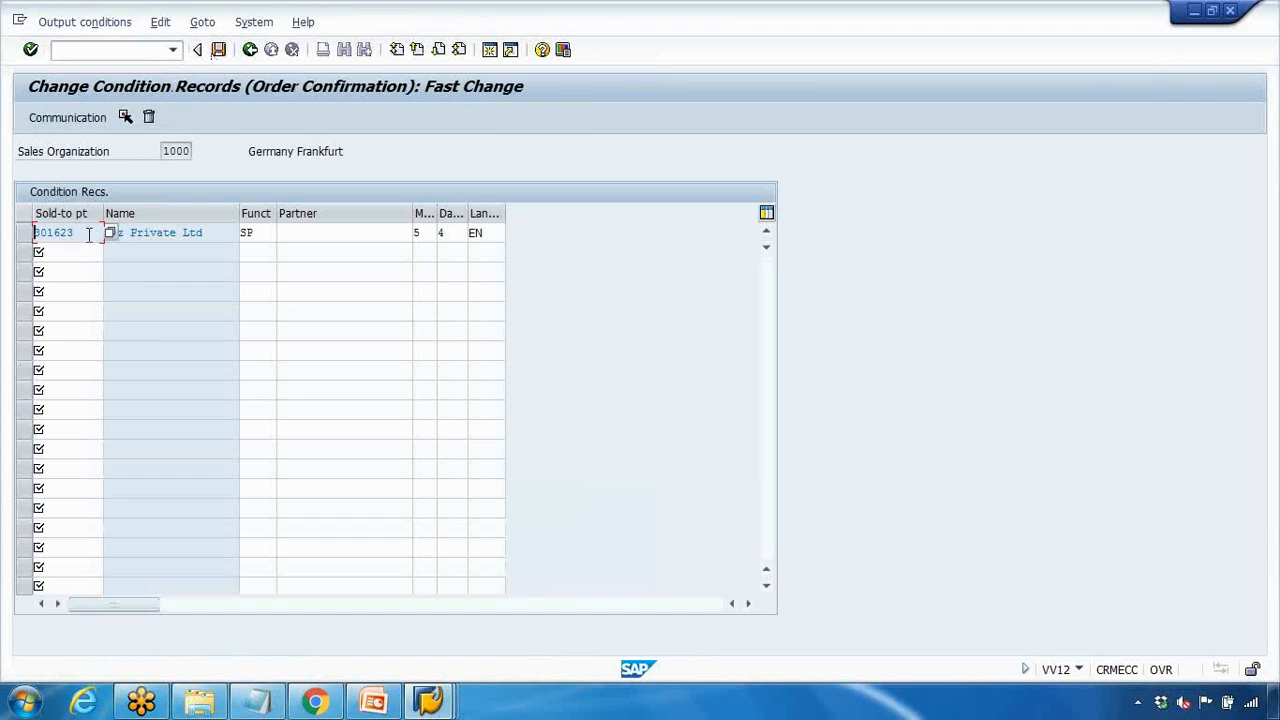
pyautogui.click(438, 232)
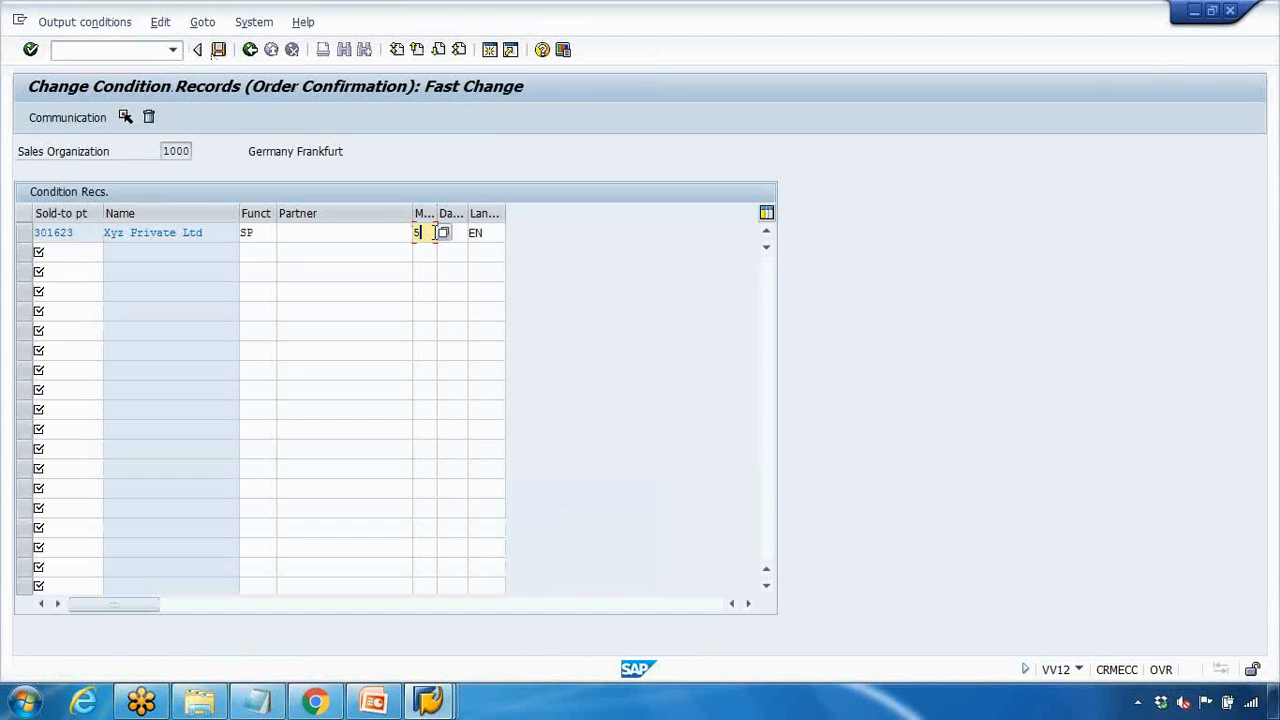
pyautogui.doubleClick(141, 232)
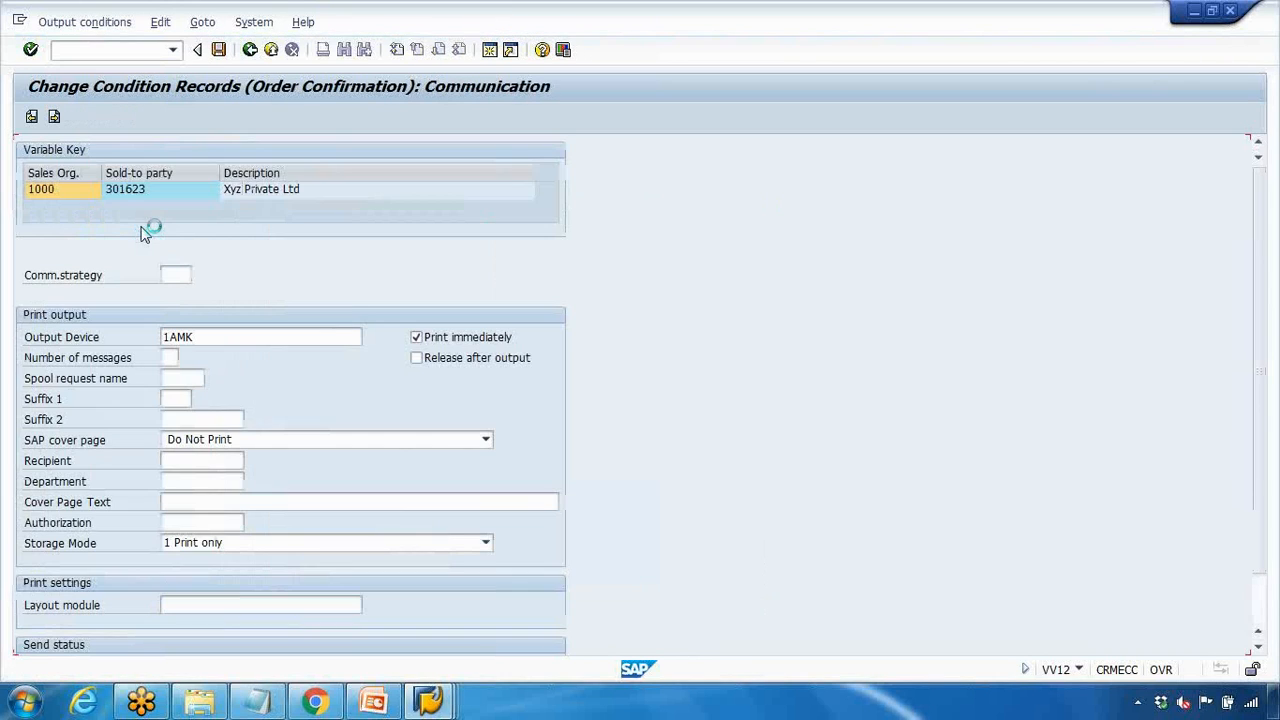
pyautogui.click(180, 276)
pyautogui.click(200, 275)
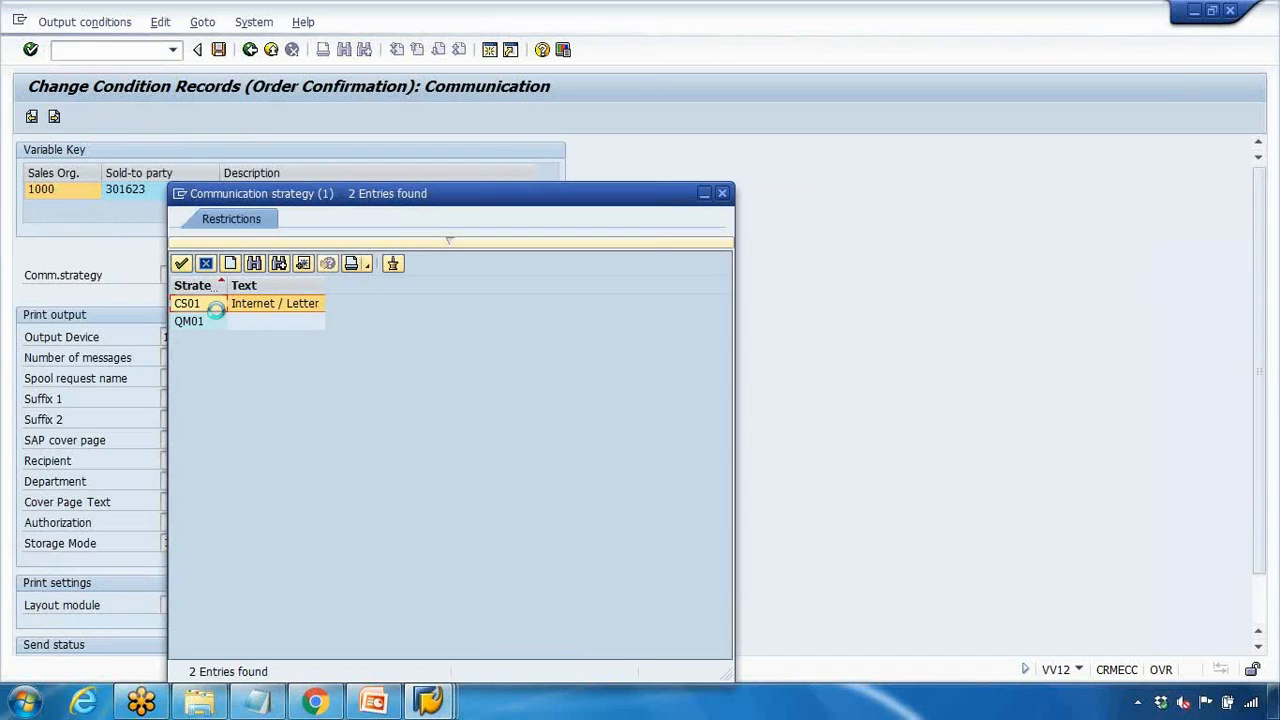
pyautogui.doubleClick(205, 304)
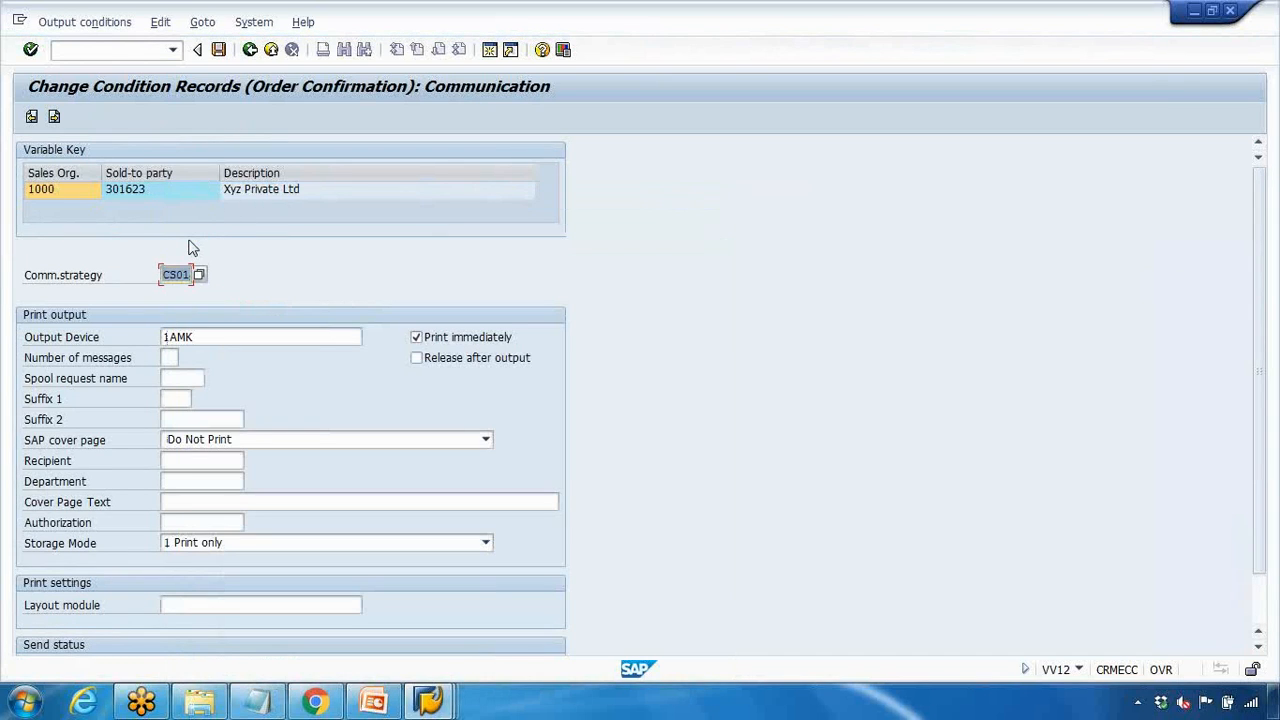
pyautogui.click(219, 49)
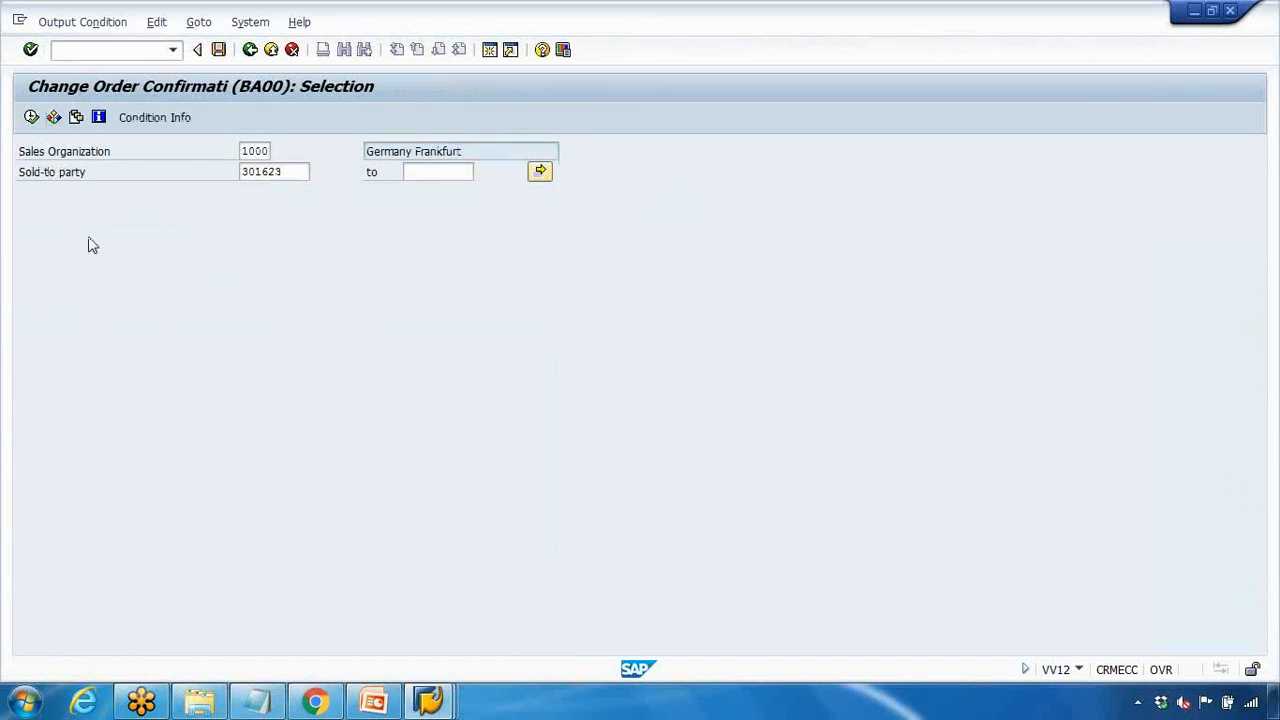
# Reopen the saved condition record and check its communication strategy and transmission medium.
pyautogui.press('F8')
pyautogui.doubleClick(80, 238)
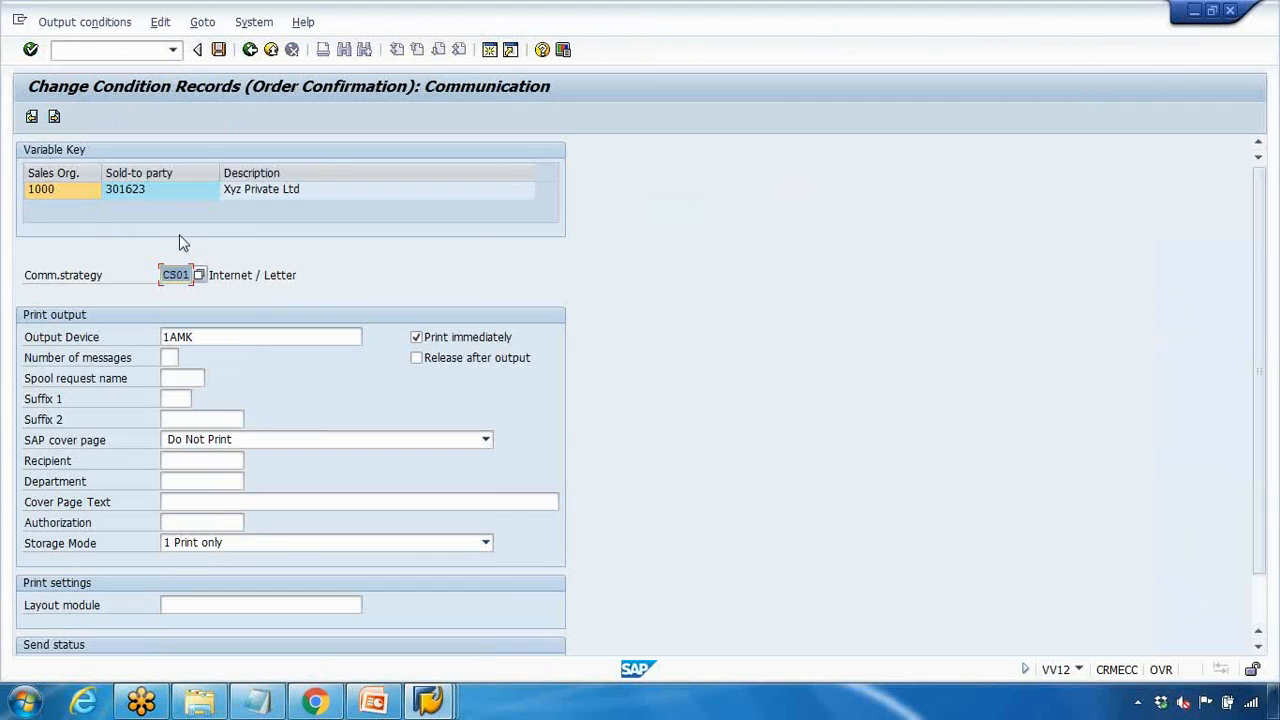
pyautogui.press('F3')
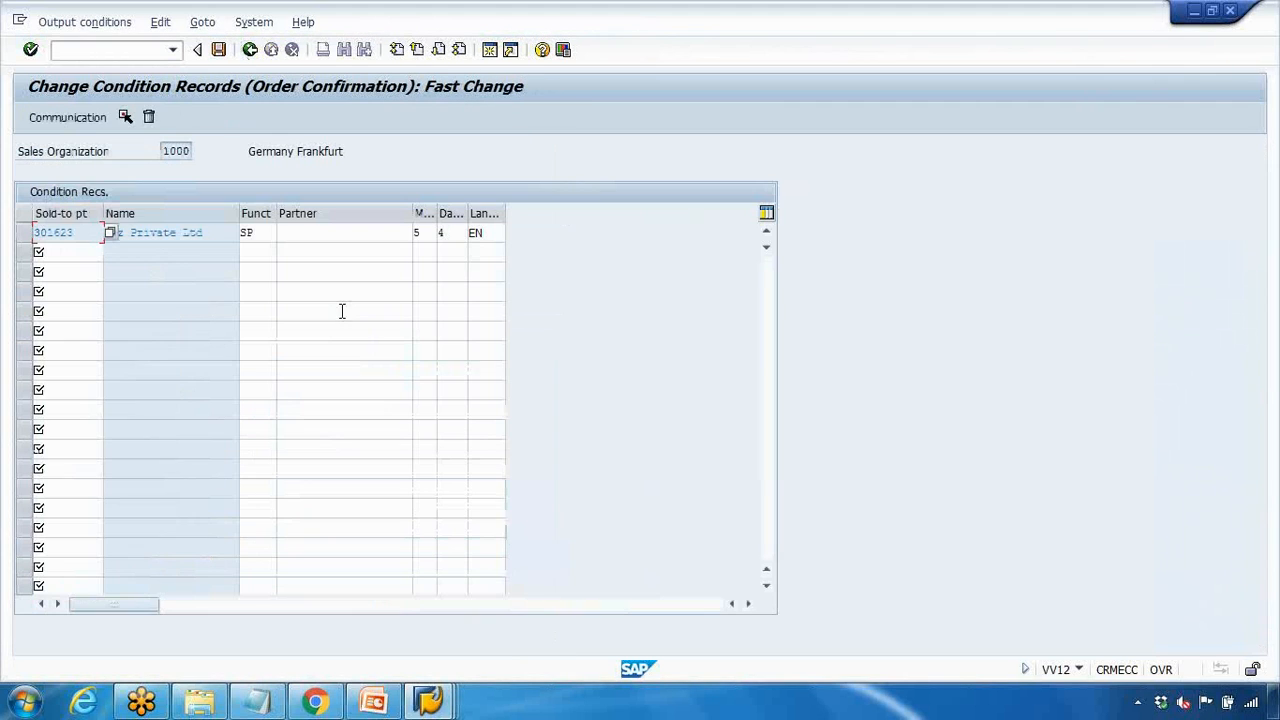
pyautogui.moveTo(424, 235); pyautogui.dragTo(387, 236)
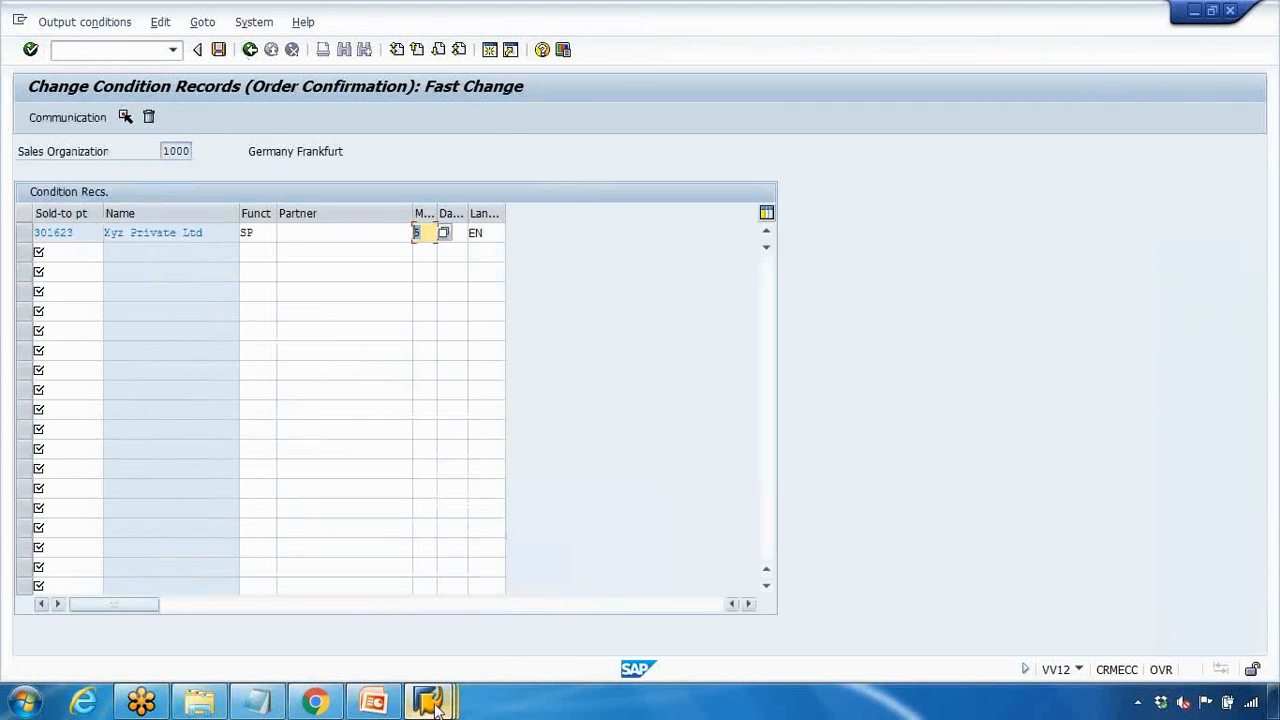
# Switch back to the order session and start a new standard order in VA01.
pyautogui.moveTo(432, 702)
pyautogui.click(486, 614)
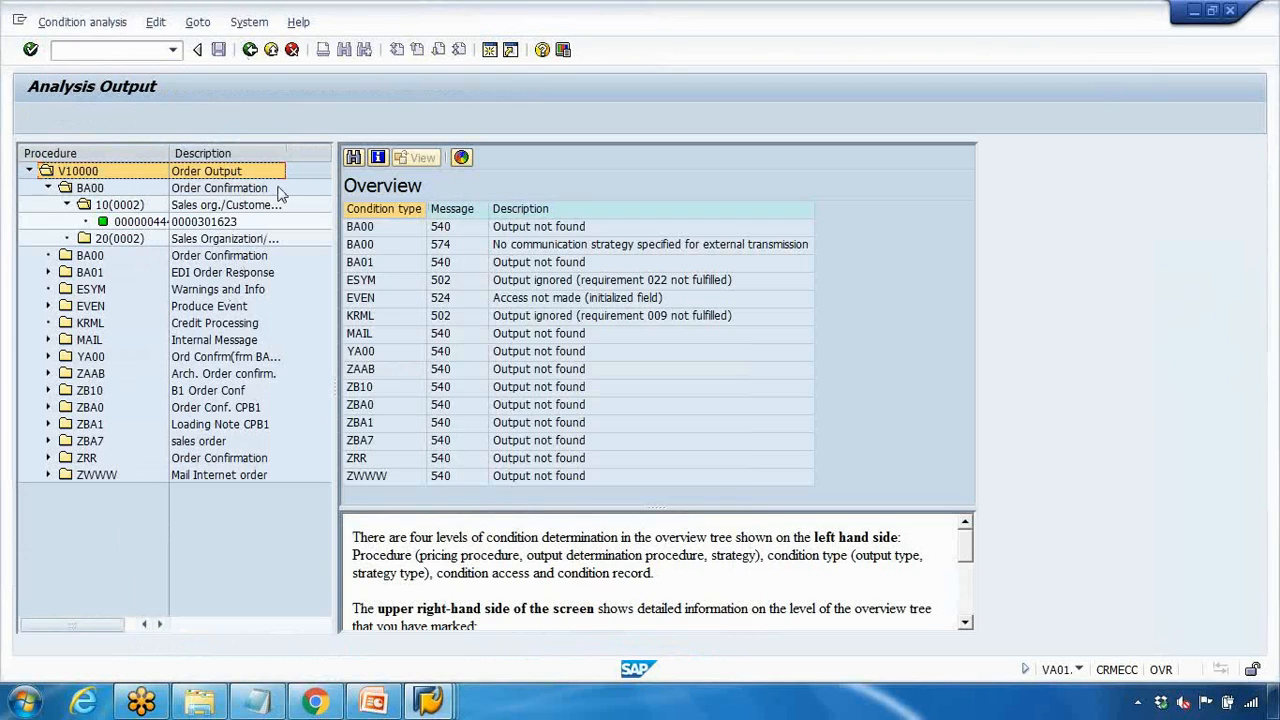
pyautogui.click(109, 52)
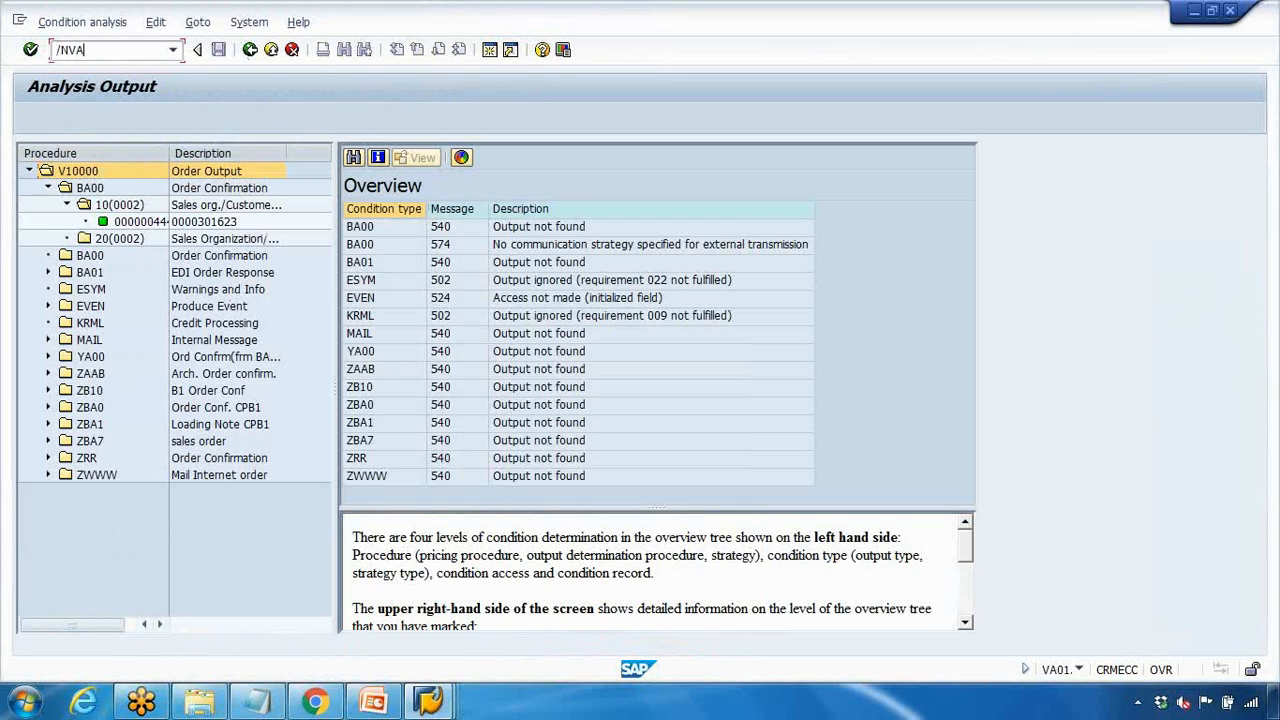
pyautogui.press('Return')
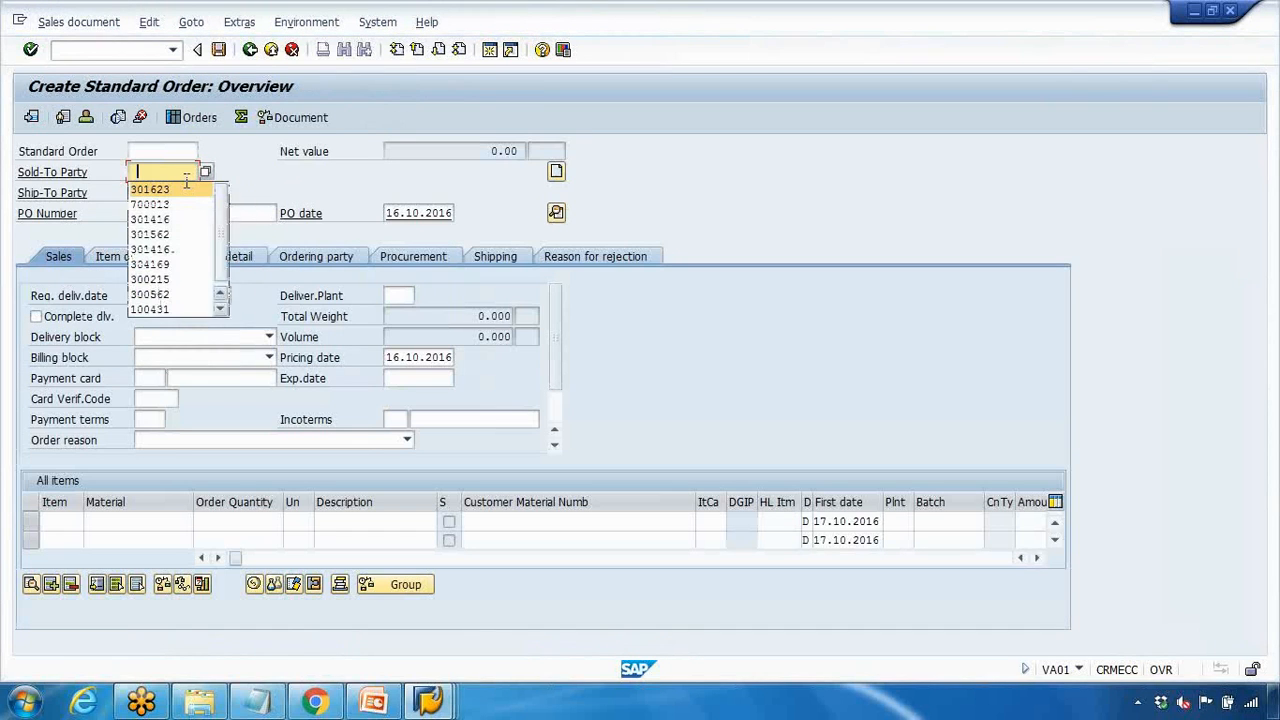
# Enter the sold-to party and the PO number in the new order.
pyautogui.click(163, 190)
pyautogui.click(175, 217)
pyautogui.press('Down')
pyautogui.press('Down')
pyautogui.click(174, 233)
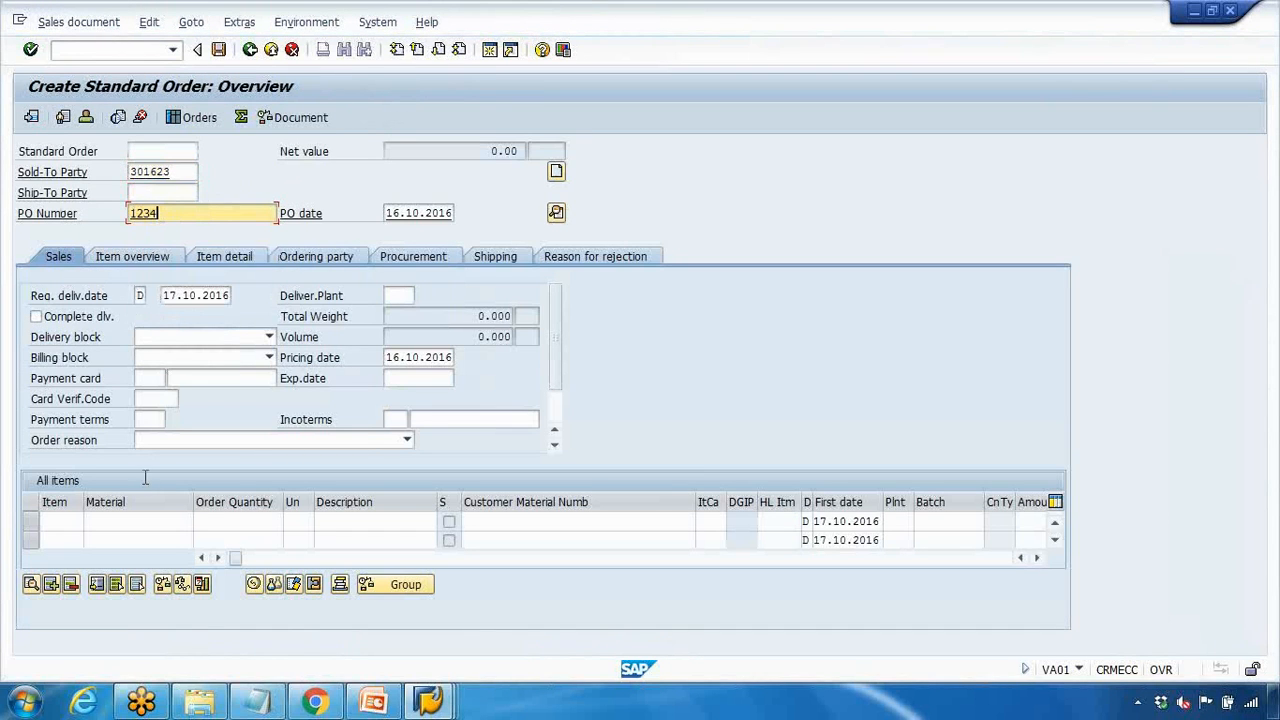
# Add an item for one laptop_dell_11 from plant 1000 and accept the delivery proposal.
pyautogui.click(149, 524)
pyautogui.press('Down')
pyautogui.press('Down')
pyautogui.click(243, 523)
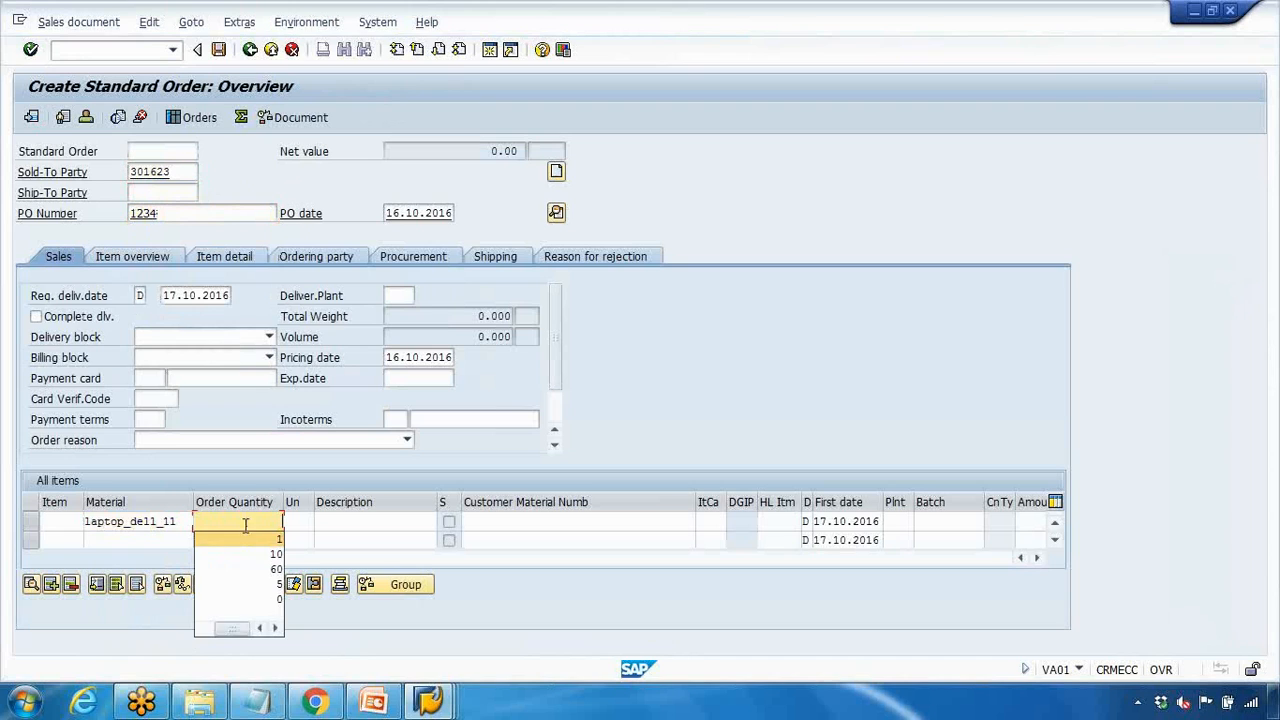
pyautogui.click(901, 525)
pyautogui.click(902, 538)
pyautogui.press('Return')
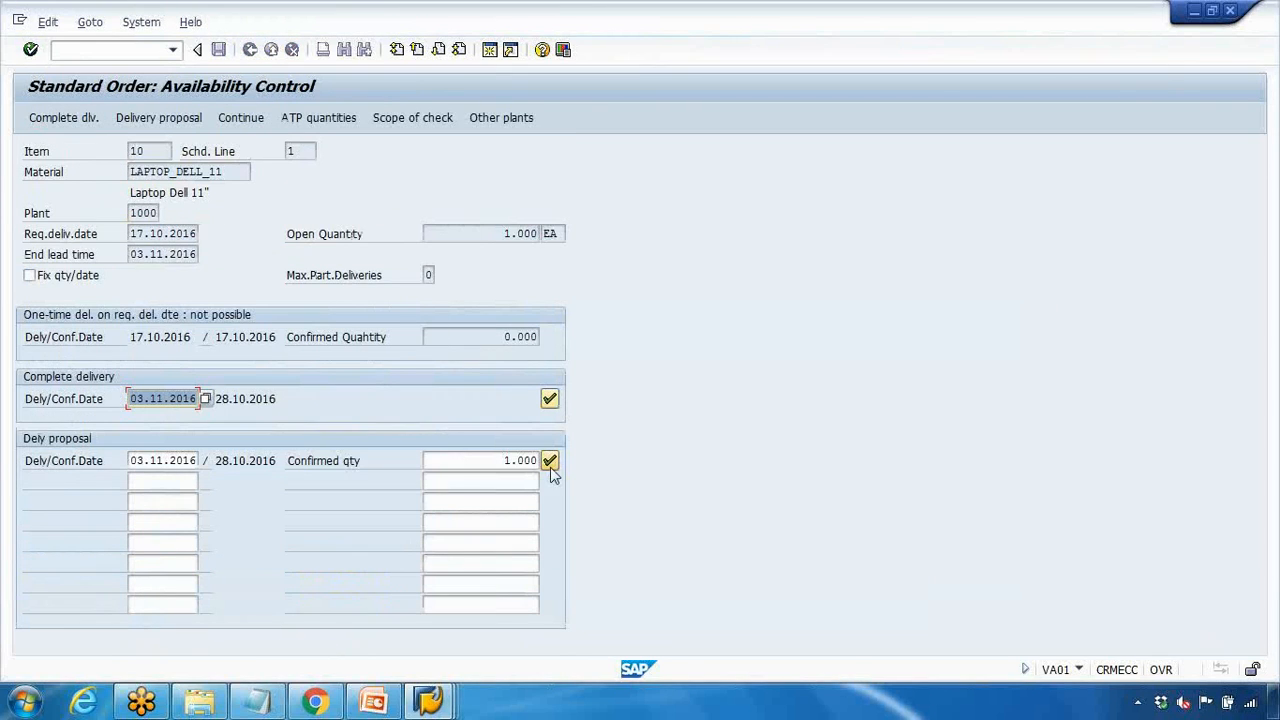
pyautogui.click(550, 464)
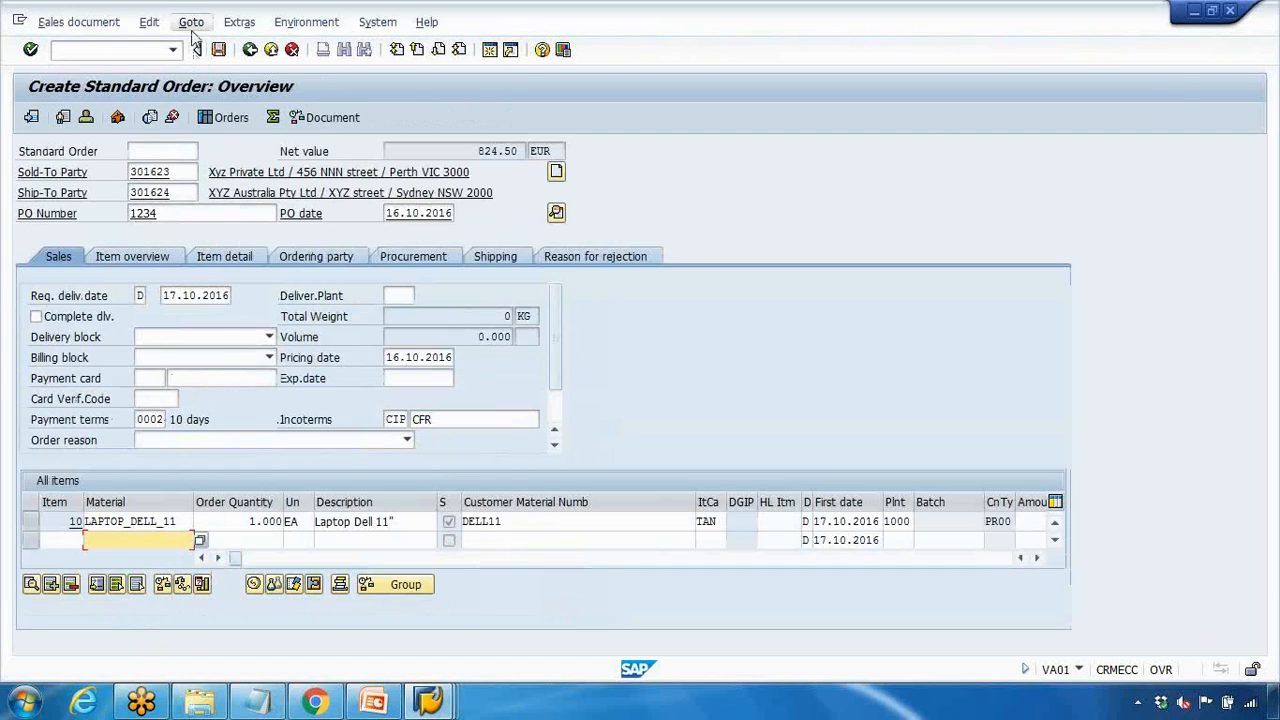
# Set the sales office to 1000 in the order's header sales data and return to the overview.
pyautogui.click(192, 24)
pyautogui.moveTo(243, 77)
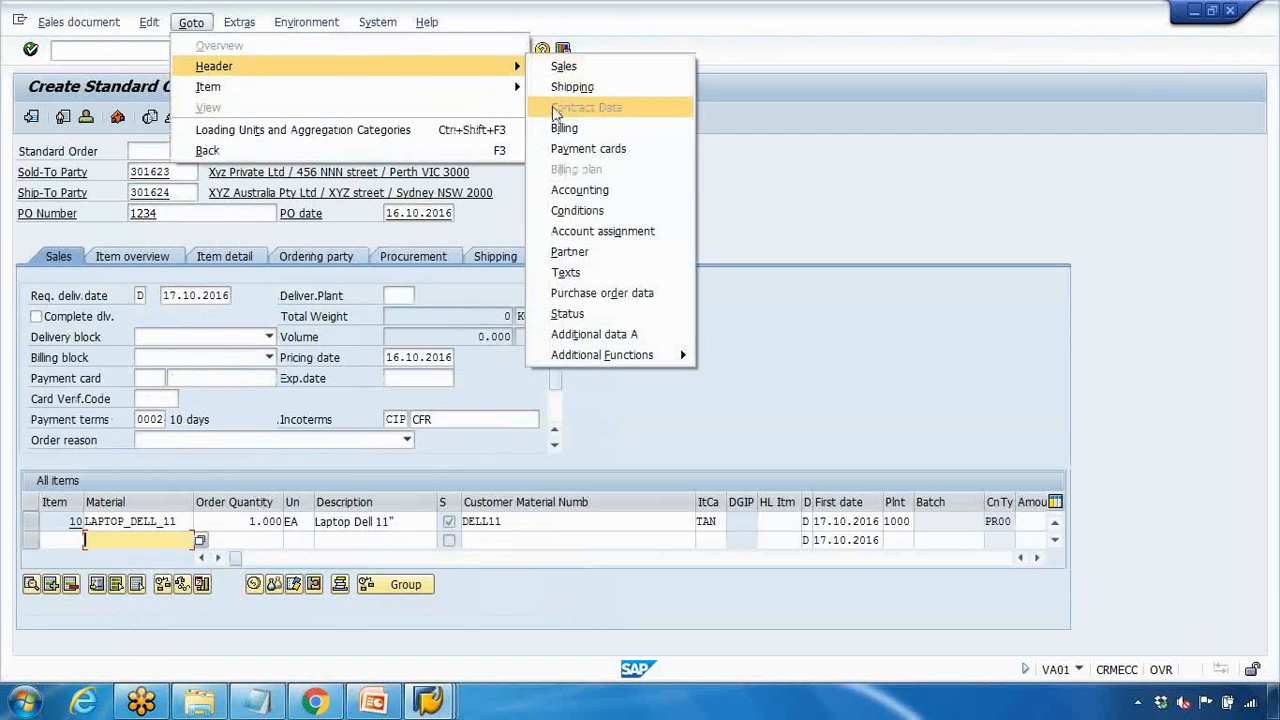
pyautogui.click(576, 68)
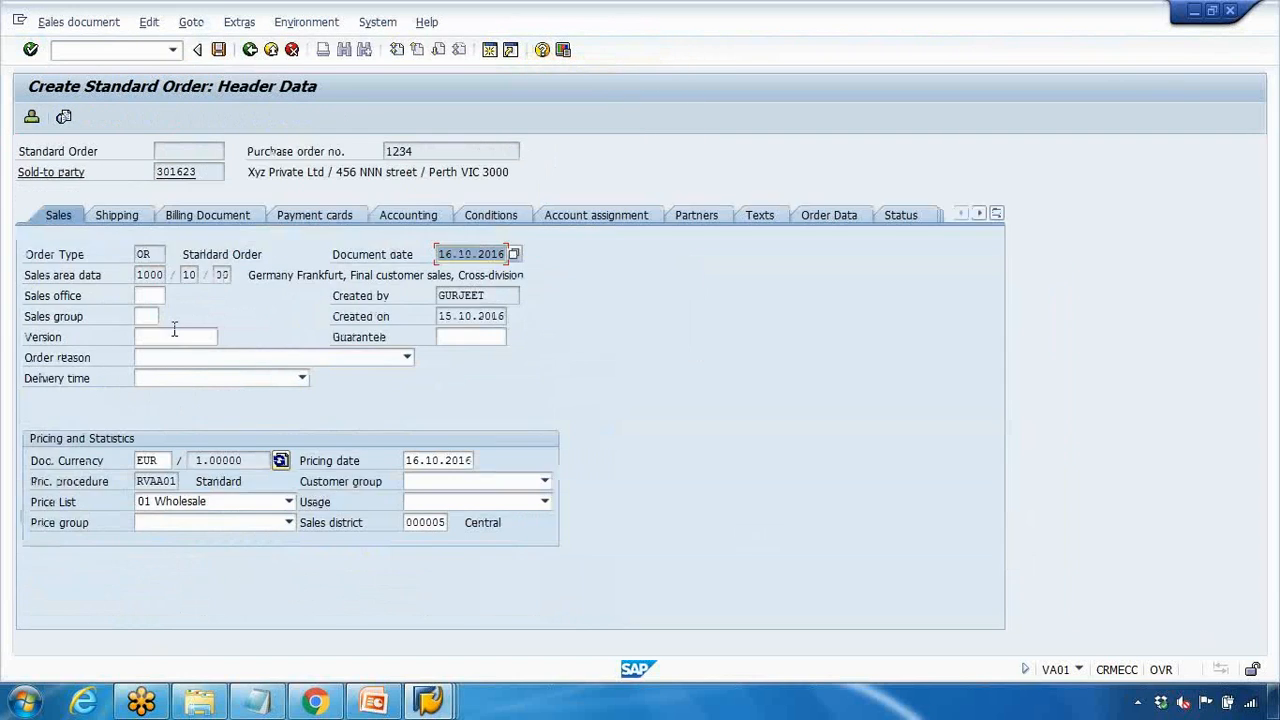
pyautogui.click(147, 298)
pyautogui.write('1000')
pyautogui.click(150, 313)
pyautogui.click(250, 50)
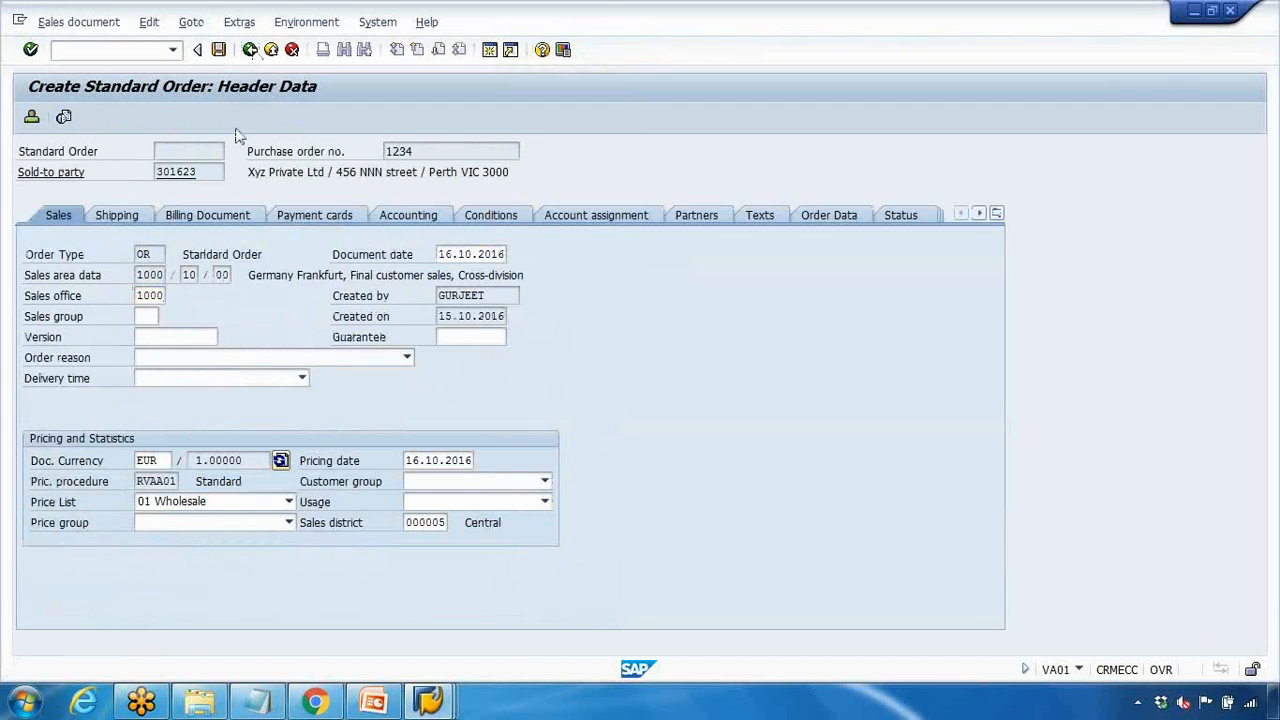
# Set item 10's net and gross weight to 1 KG in its shipping data.
pyautogui.click(191, 22)
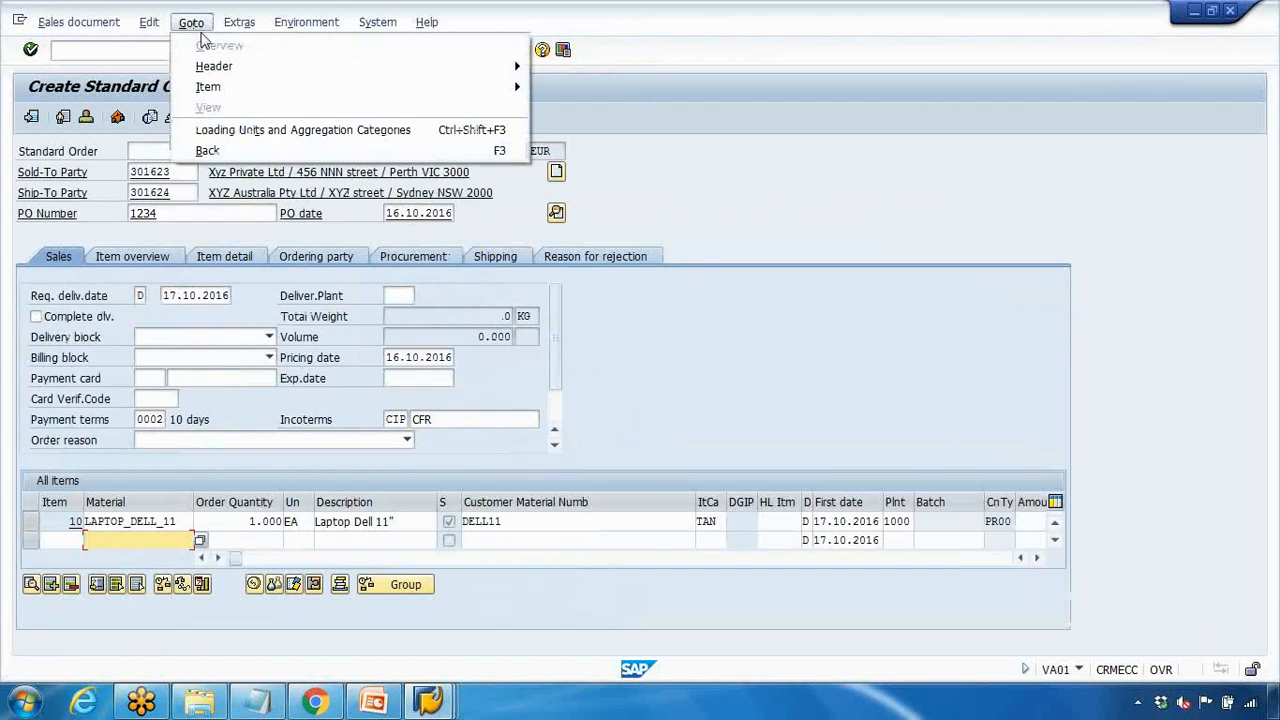
pyautogui.click(32, 527)
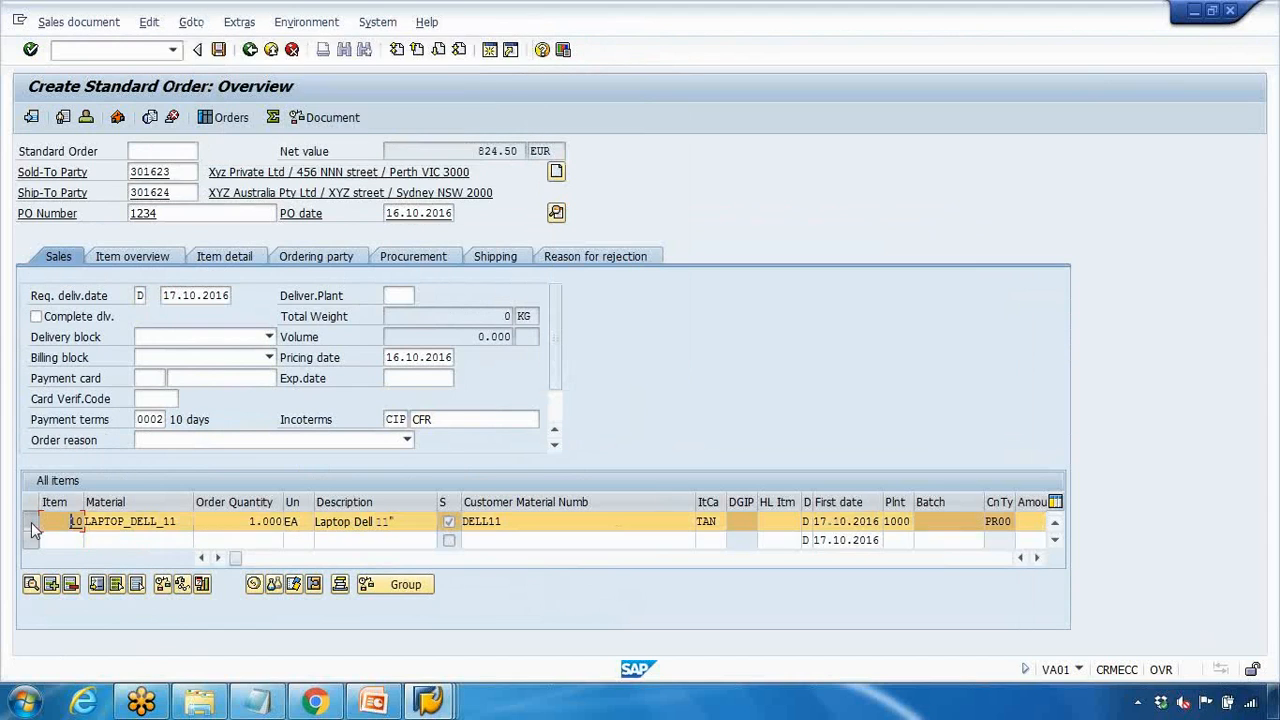
pyautogui.click(191, 22)
pyautogui.moveTo(214, 86)
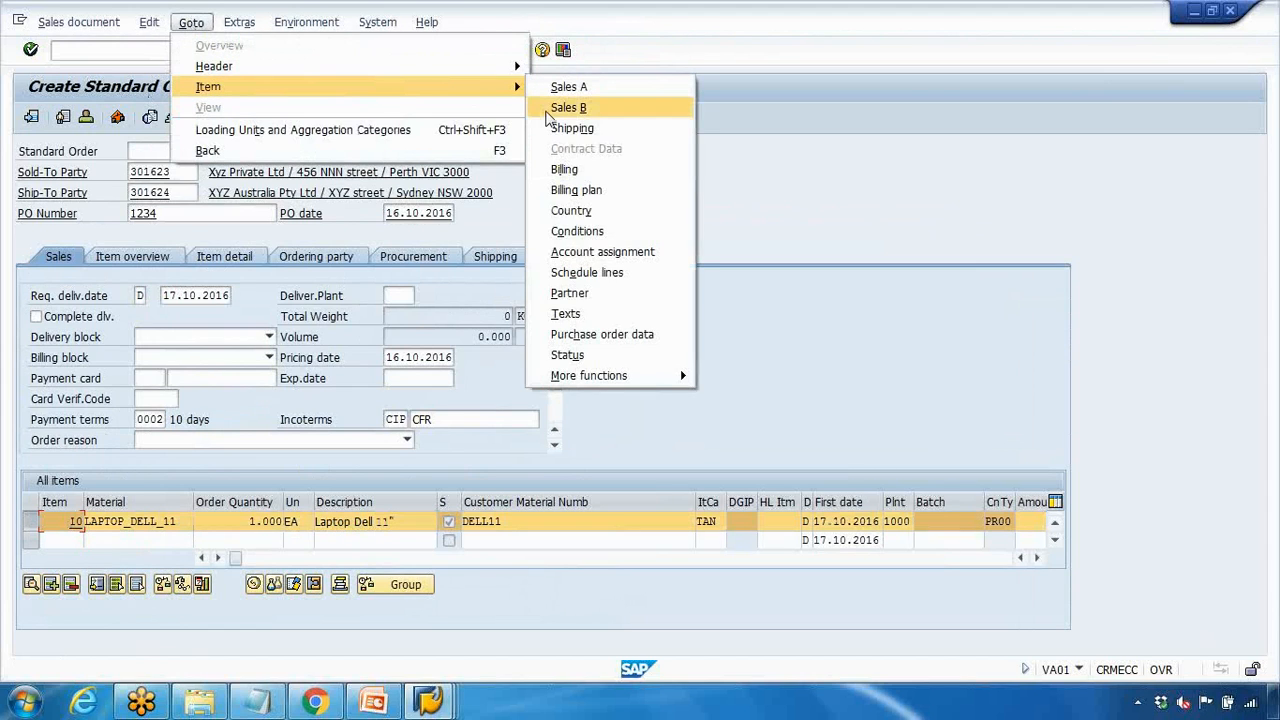
pyautogui.click(572, 128)
pyautogui.click(191, 543)
pyautogui.click(204, 564)
pyautogui.write('1')
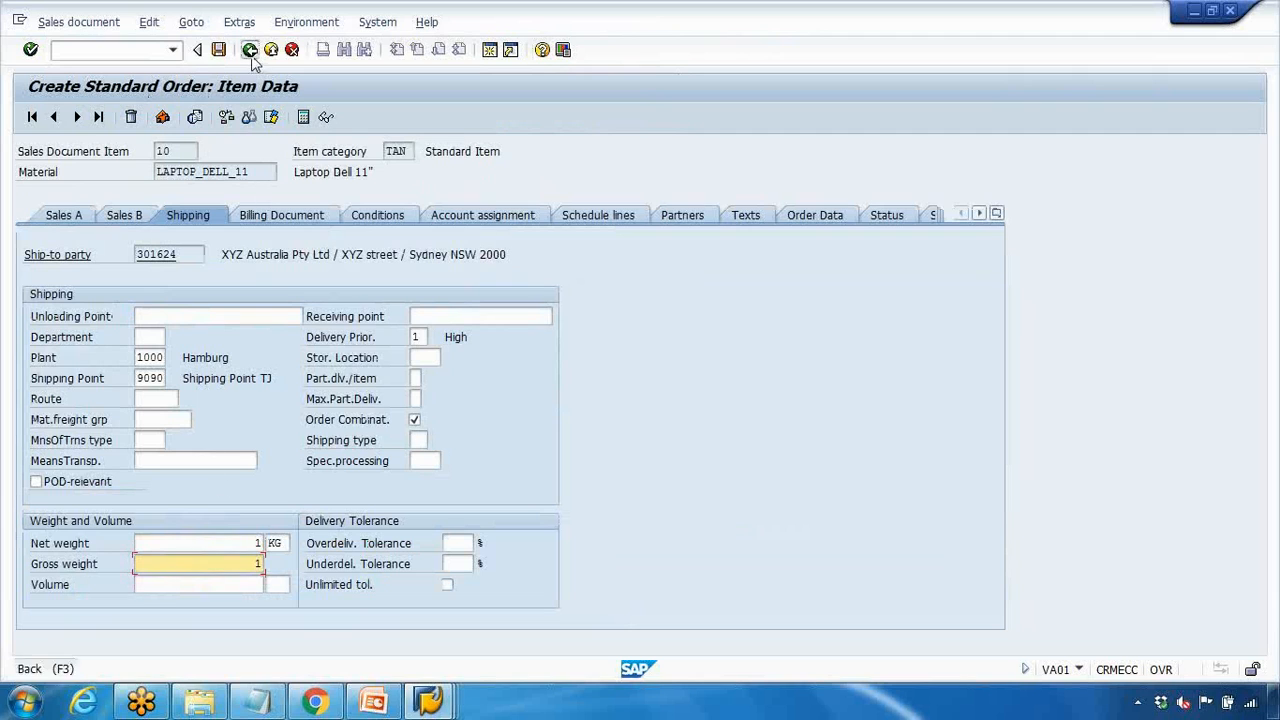
# Examine the output determined in the order's header output list and return to the overview.
pyautogui.click(186, 26)
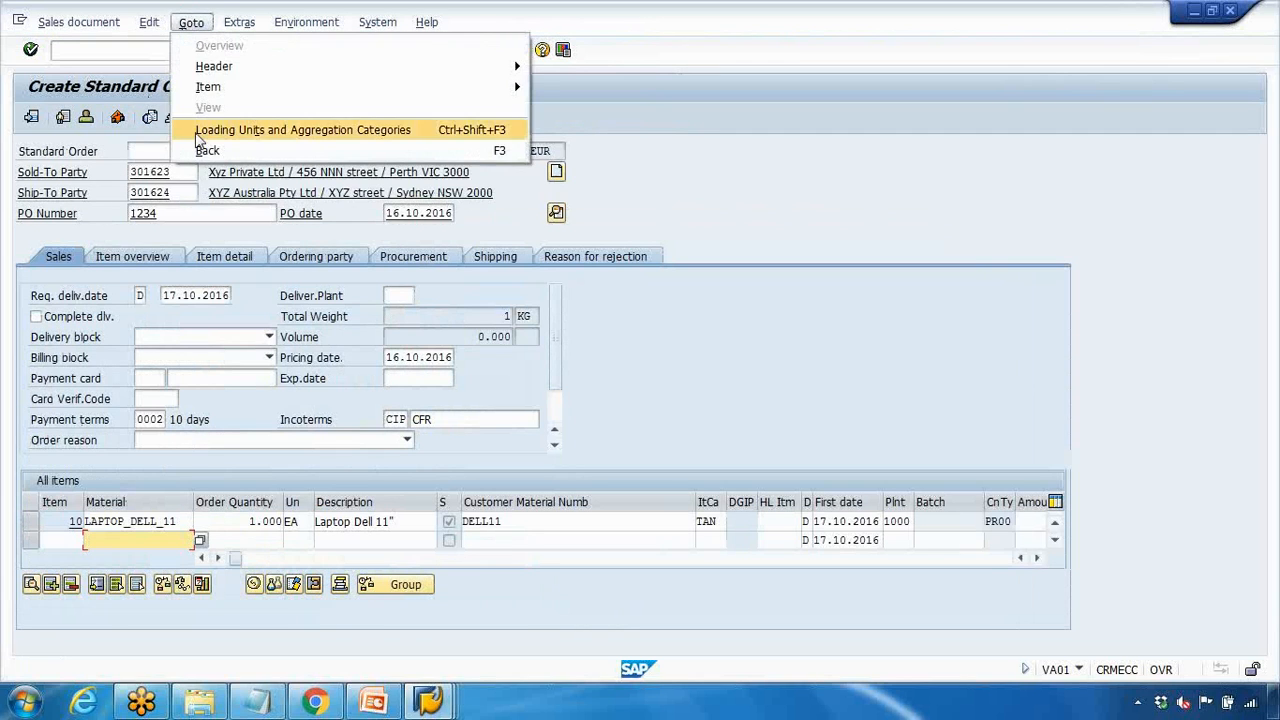
pyautogui.moveTo(160, 26)
pyautogui.click(214, 256)
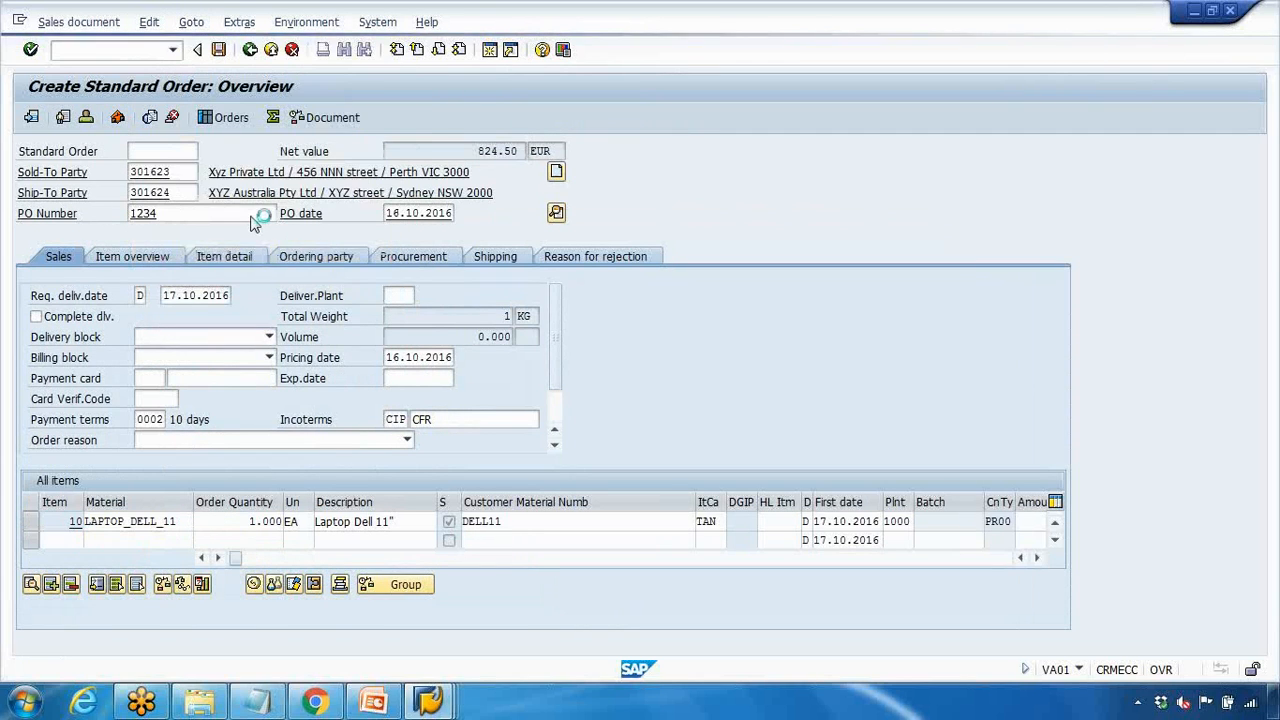
pyautogui.click(239, 22)
pyautogui.moveTo(285, 254)
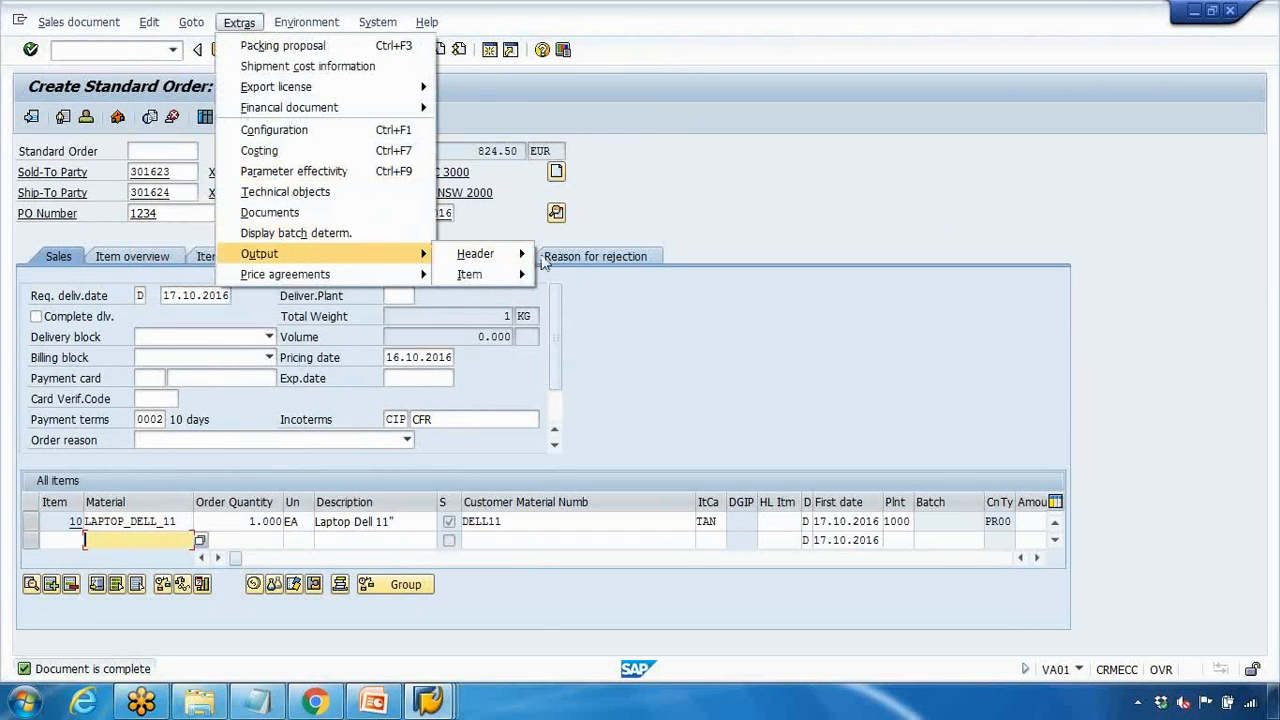
pyautogui.moveTo(521, 256)
pyautogui.click(568, 256)
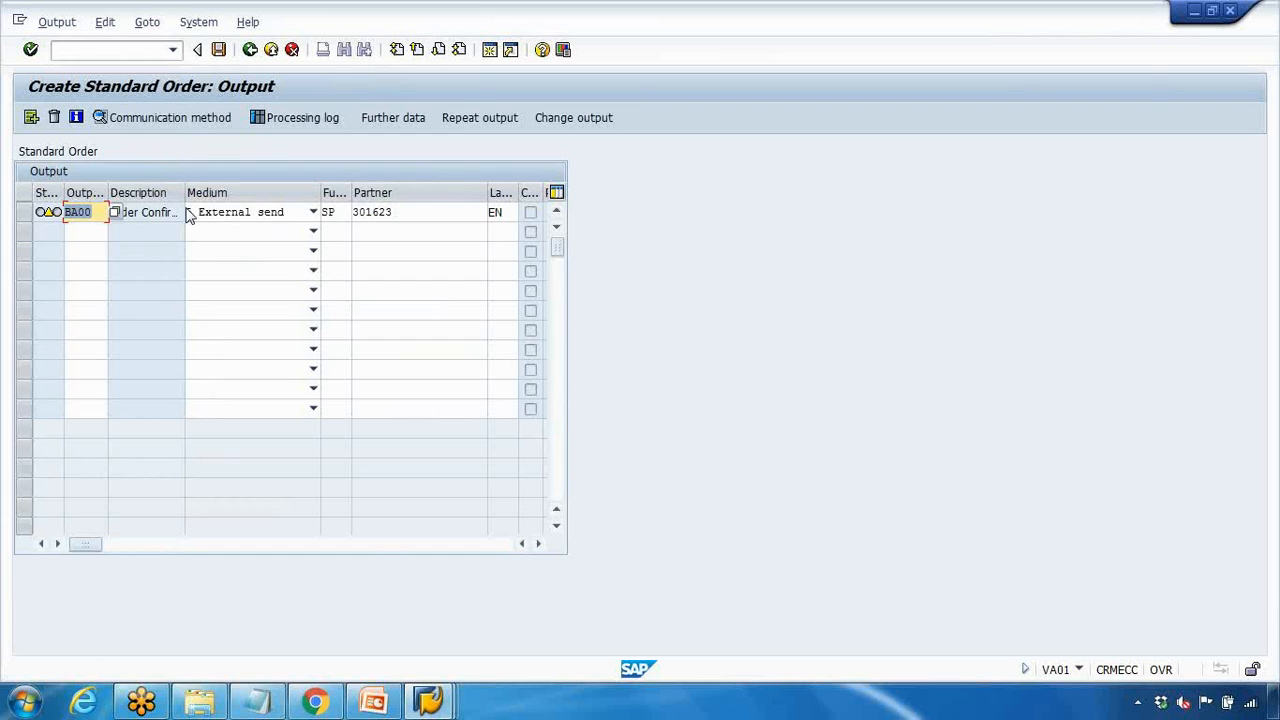
pyautogui.click(250, 49)
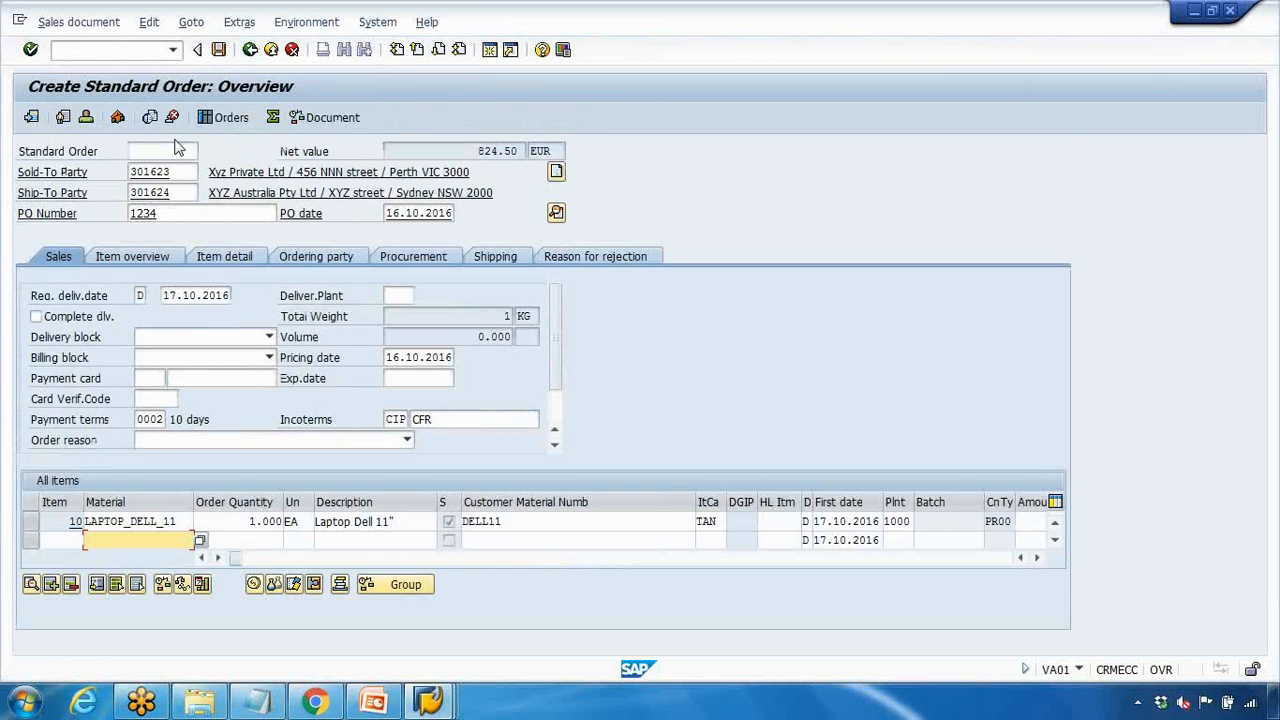
# Preview the order confirmation, look through its contents and return to the order overview.
pyautogui.click(153, 119)
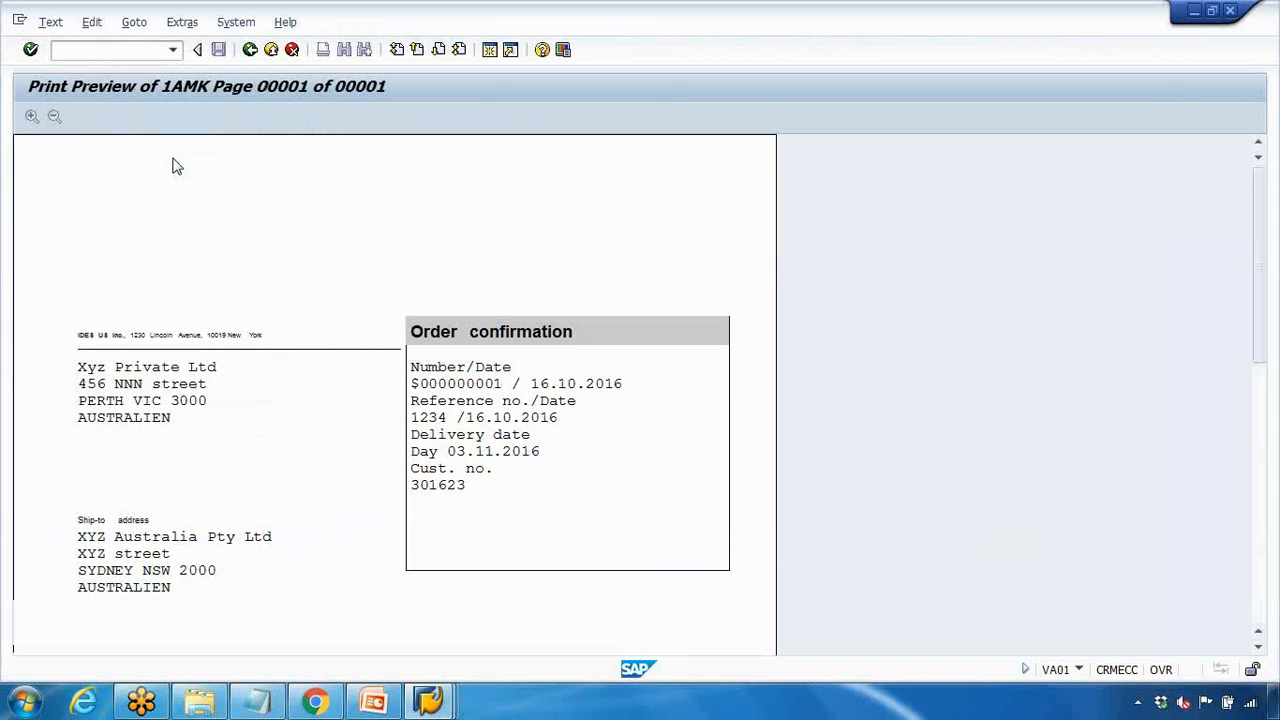
pyautogui.scroll(-2, 174, 170)
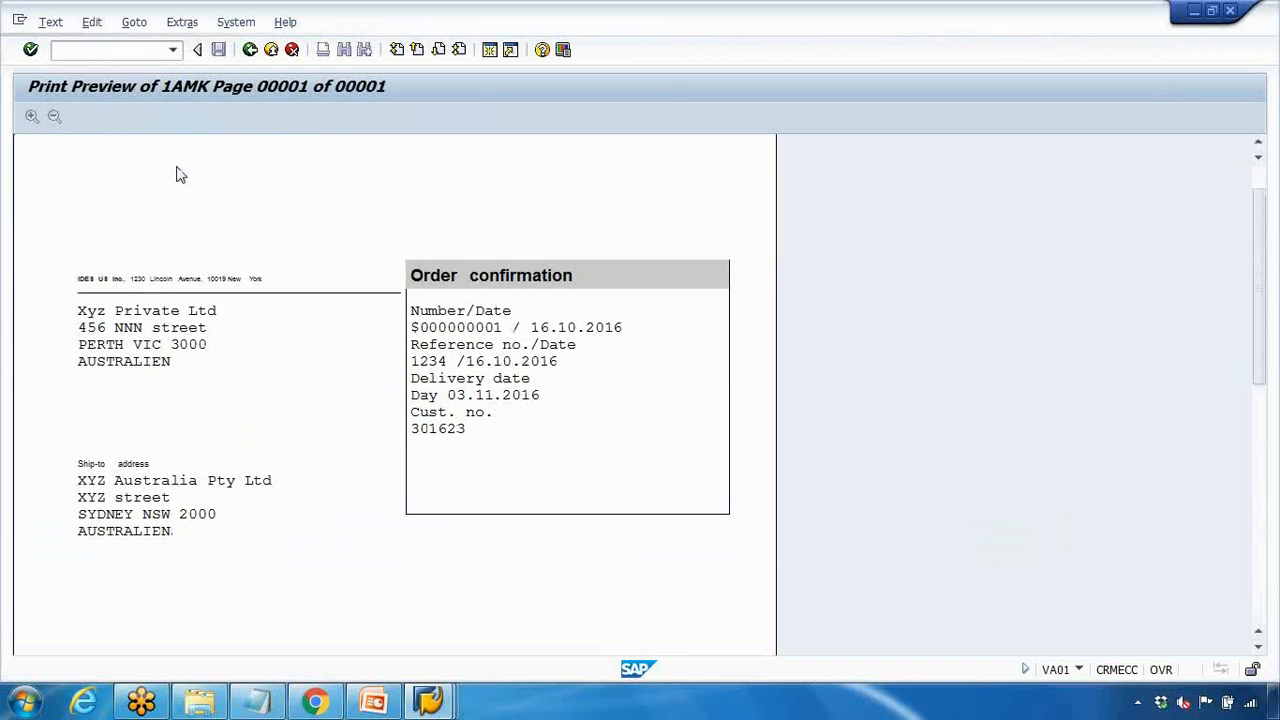
pyautogui.moveTo(1262, 276); pyautogui.dragTo(1160, 277)
pyautogui.click(250, 49)
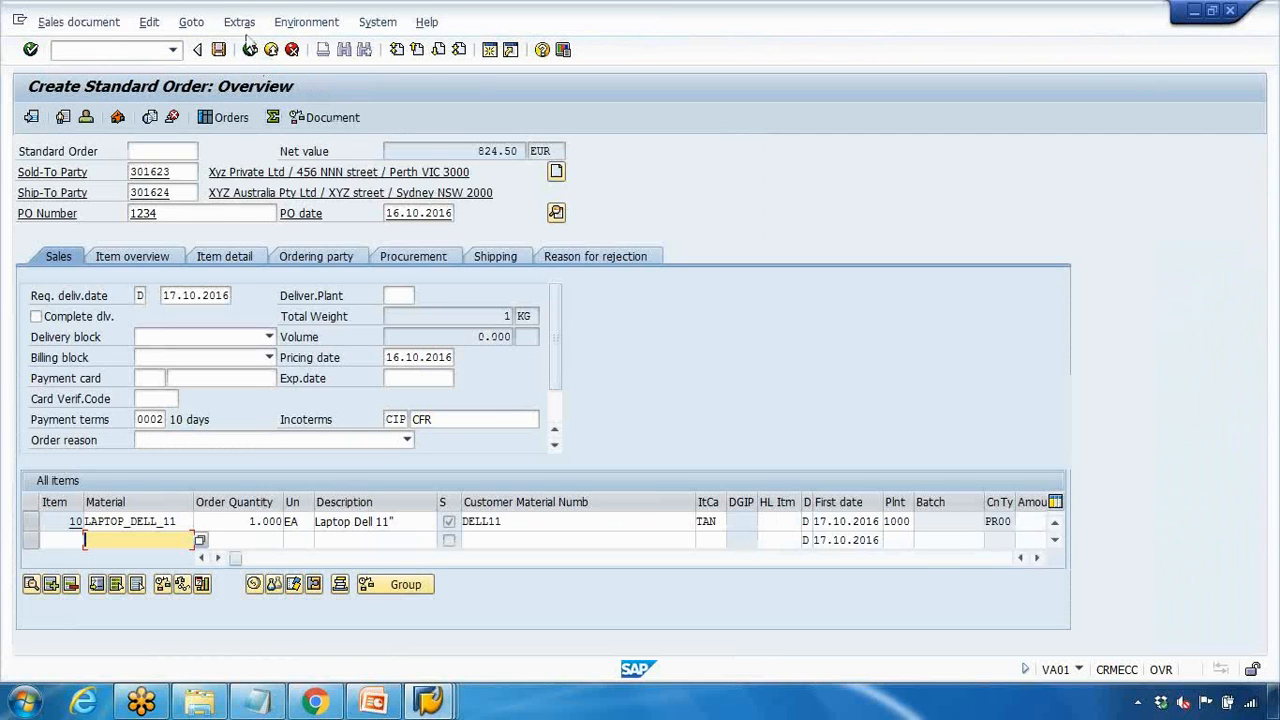
# Delete the BA00 line from the order's header output, accept the information message and return to the overview.
pyautogui.click(240, 22)
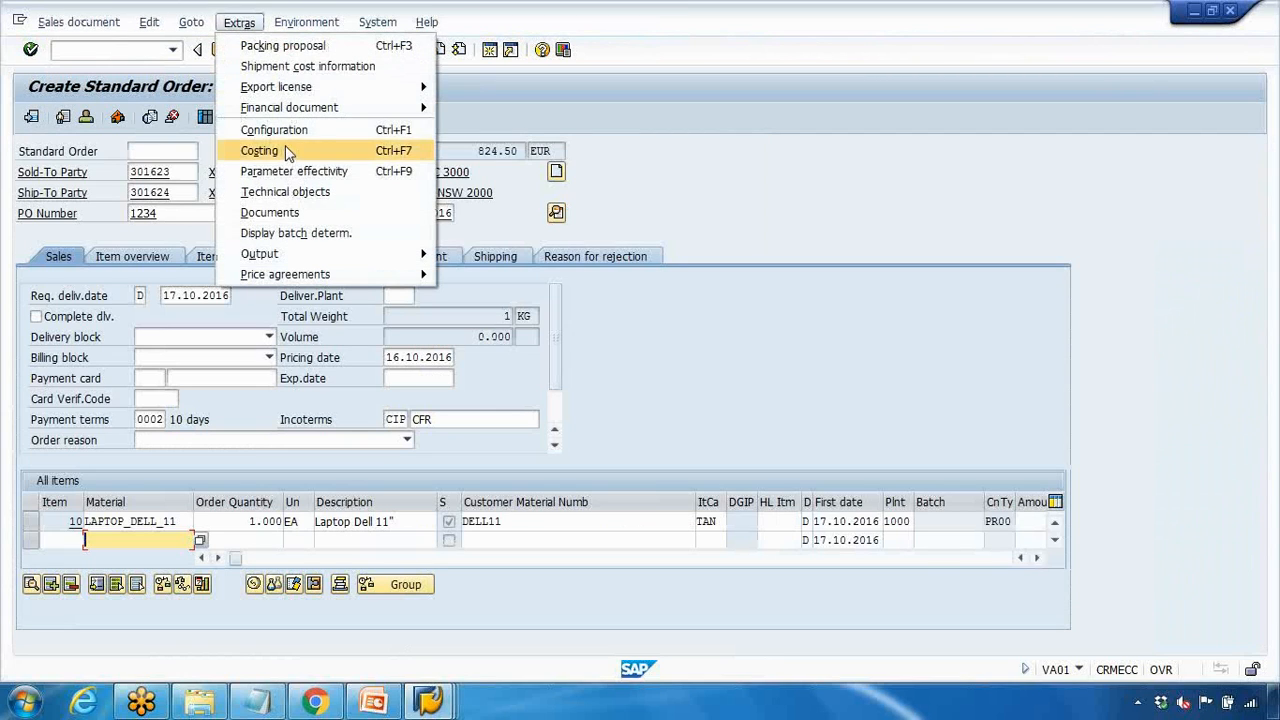
pyautogui.click(674, 160)
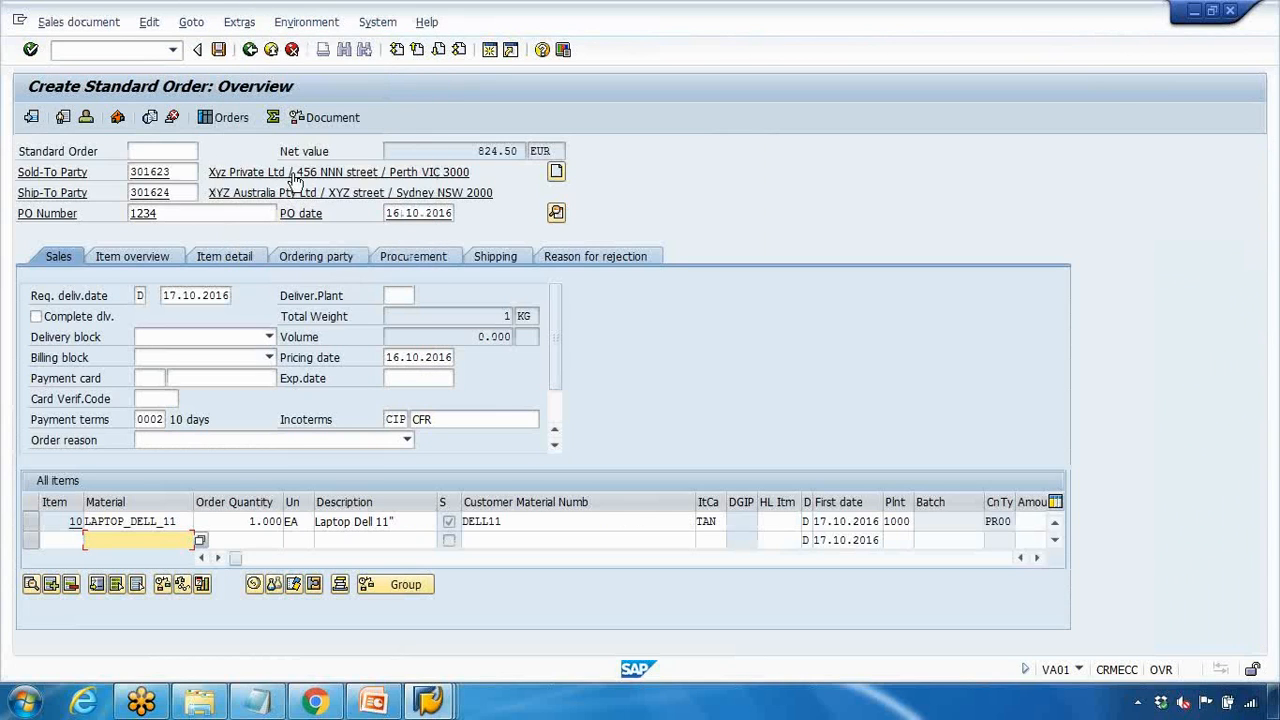
pyautogui.click(240, 22)
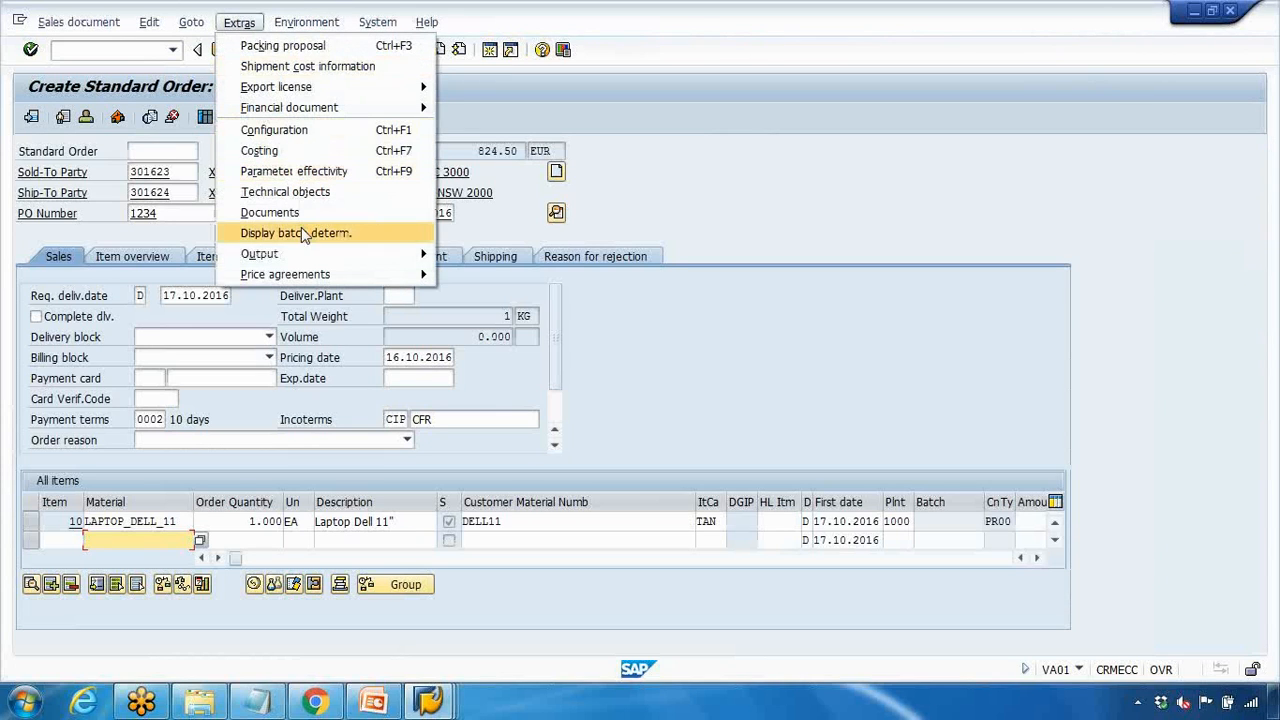
pyautogui.moveTo(390, 258)
pyautogui.moveTo(478, 258)
pyautogui.click(556, 260)
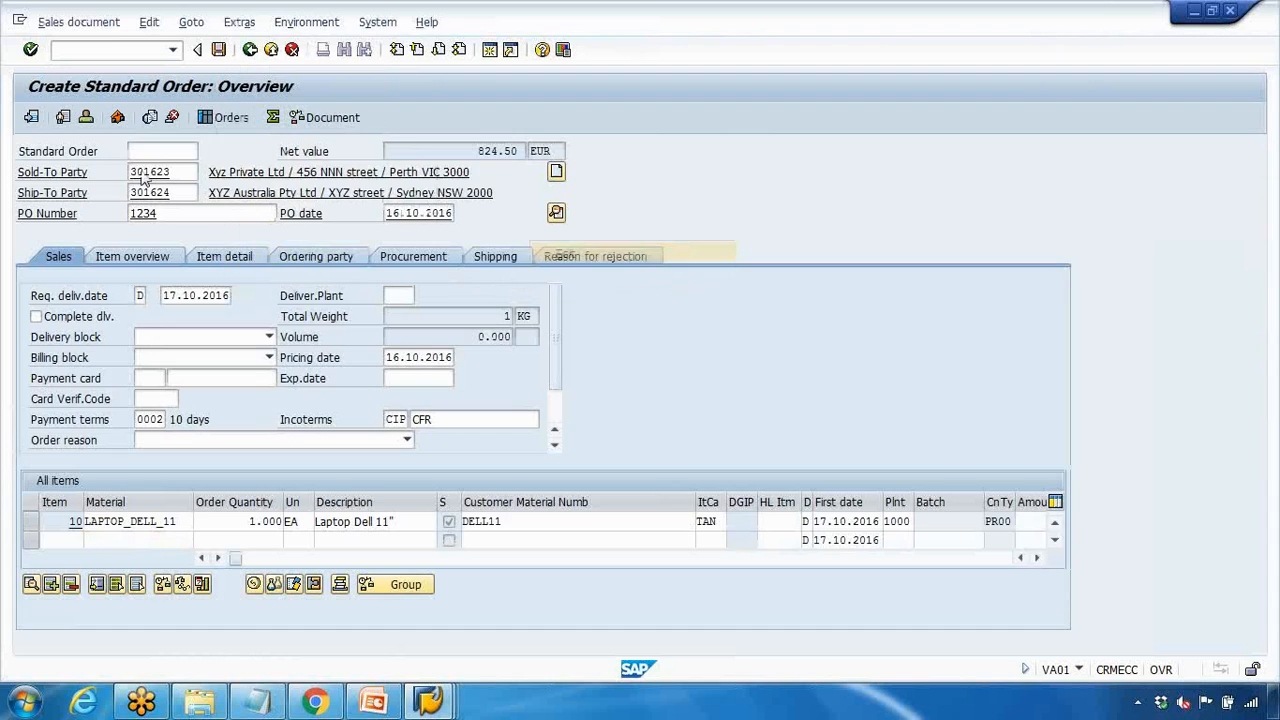
pyautogui.click(25, 214)
pyautogui.click(54, 118)
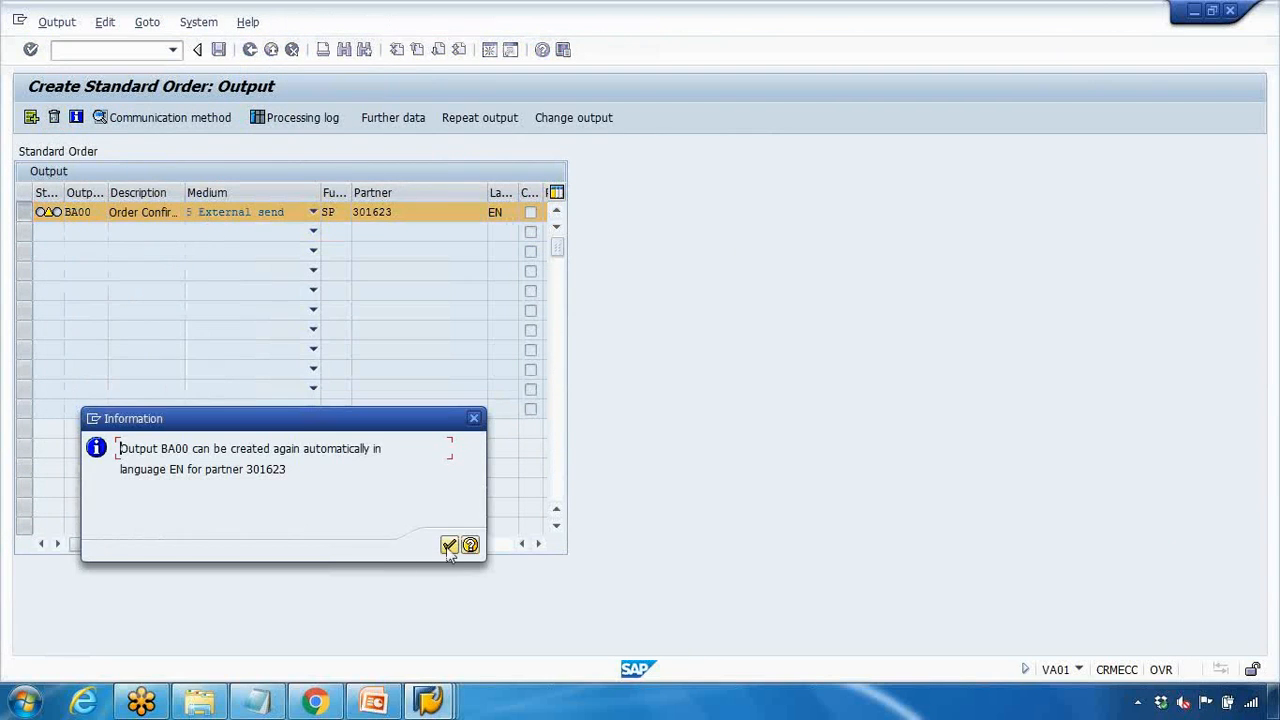
pyautogui.click(449, 545)
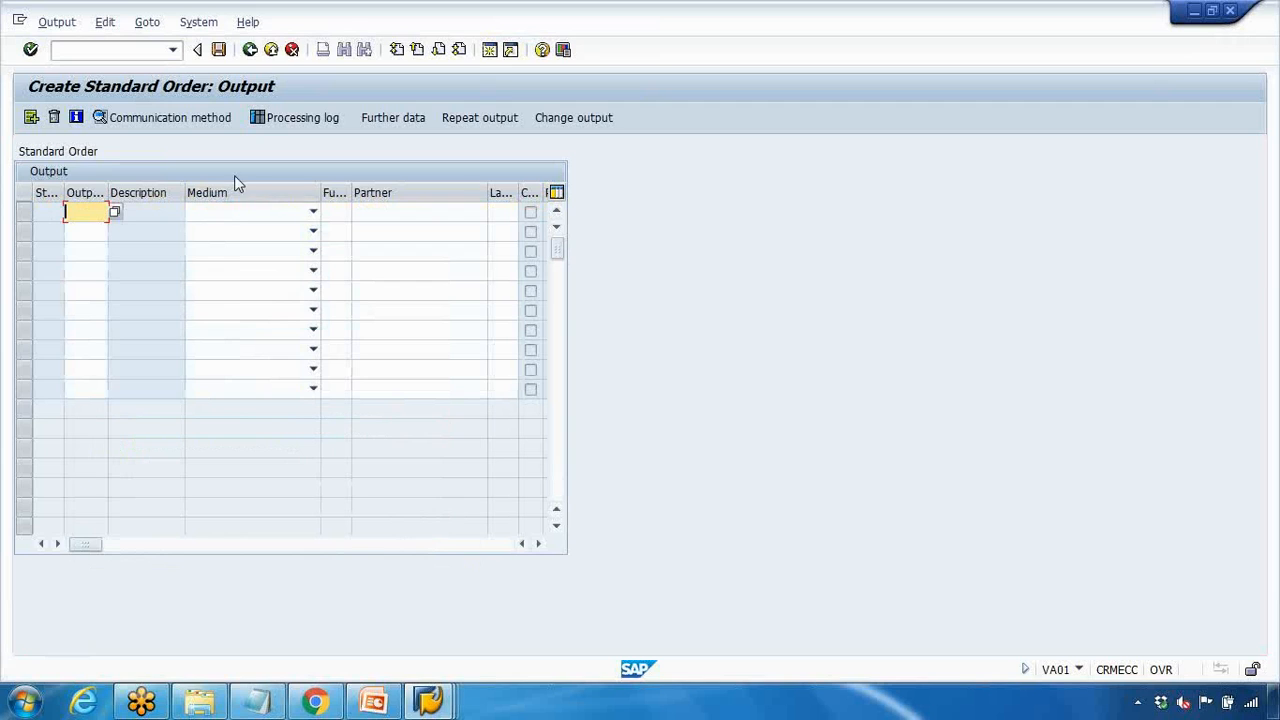
pyautogui.click(250, 49)
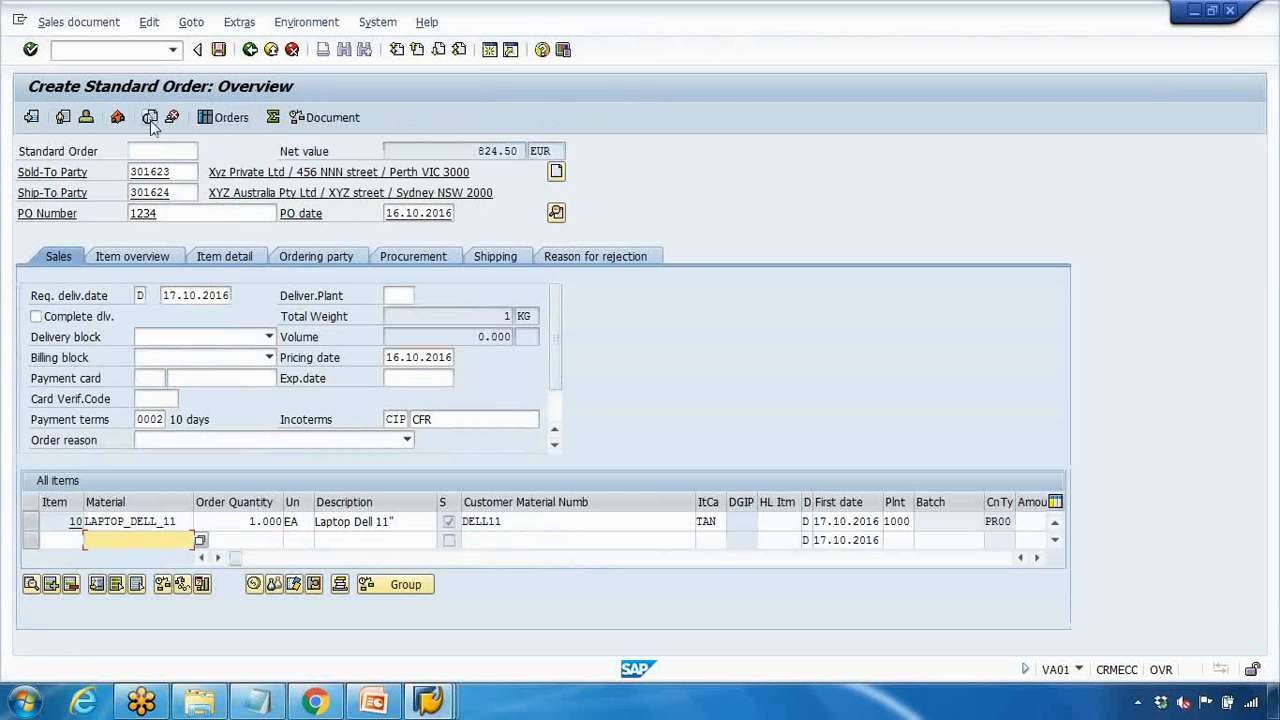
# Try to preview the order confirmation with the BA00 output removed.
pyautogui.click(149, 117)
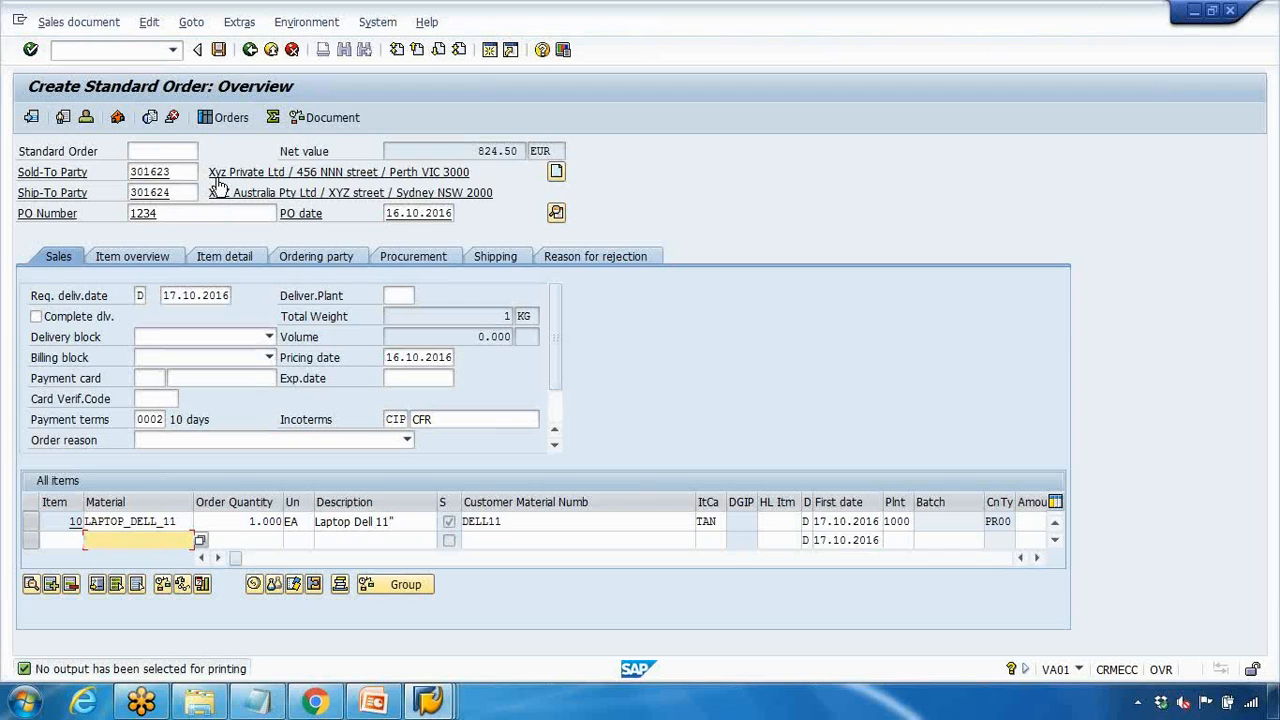
pyautogui.click(149, 118)
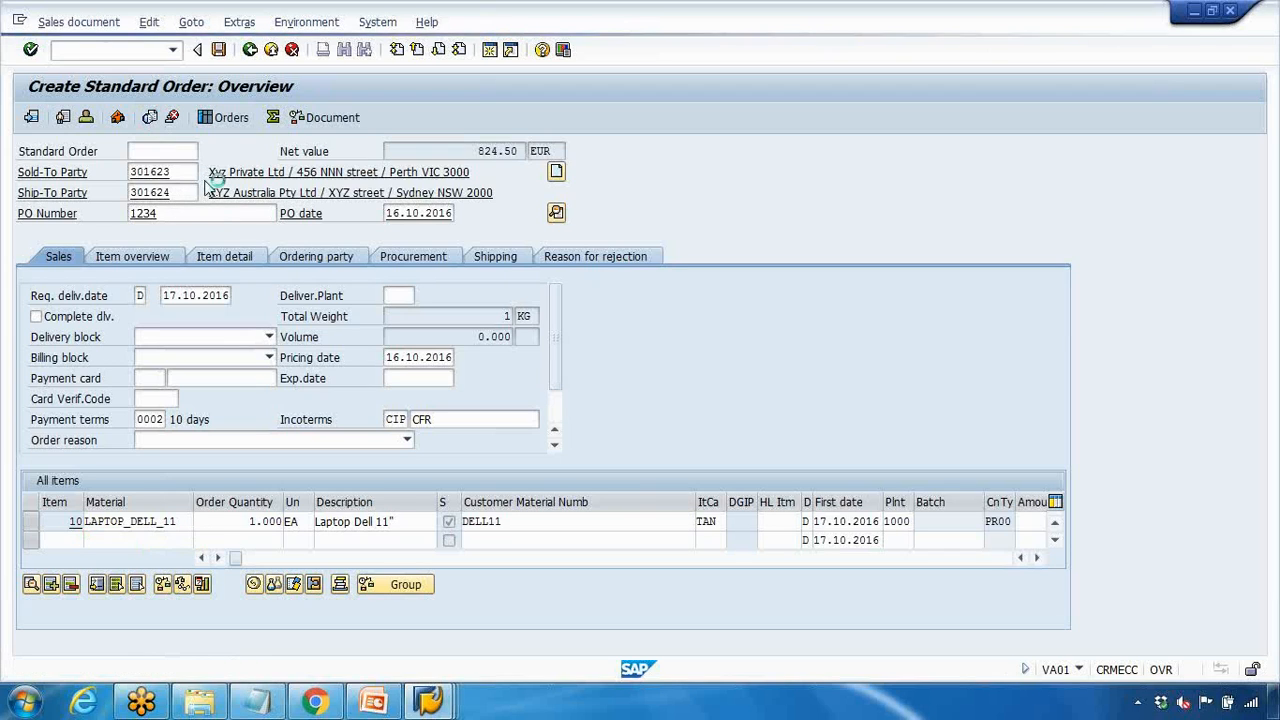
pyautogui.click(191, 22)
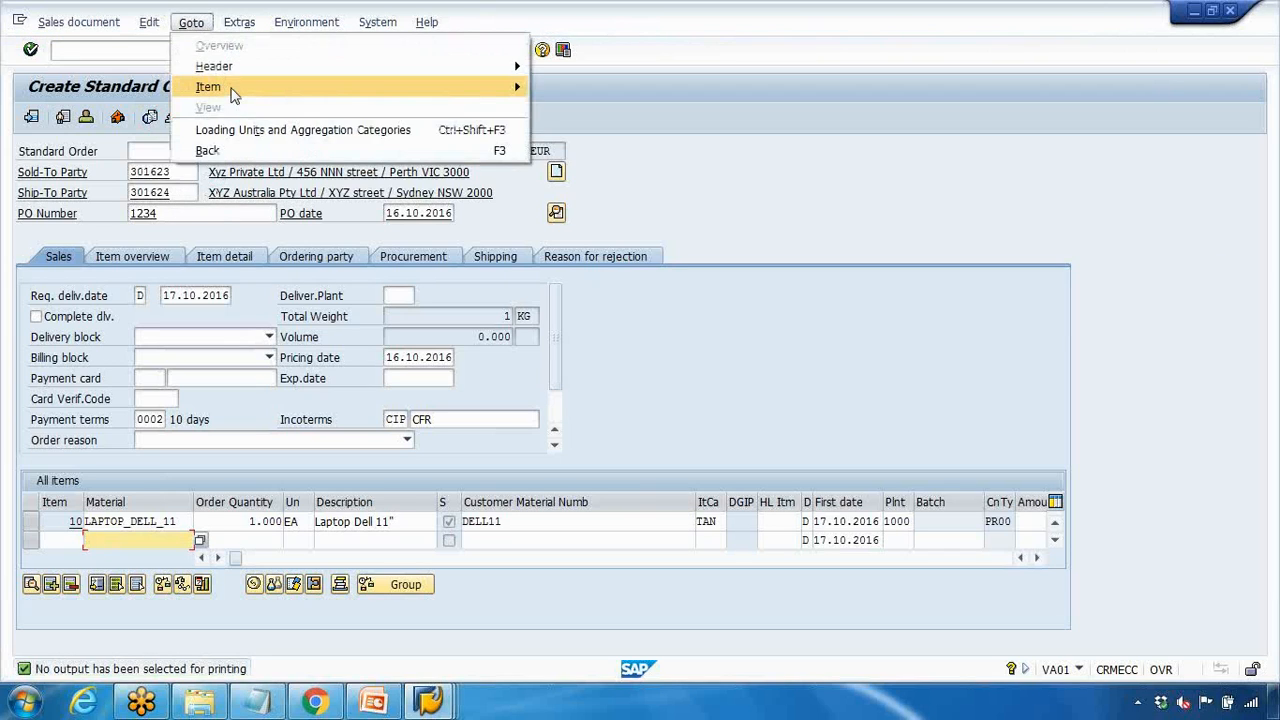
pyautogui.moveTo(263, 67)
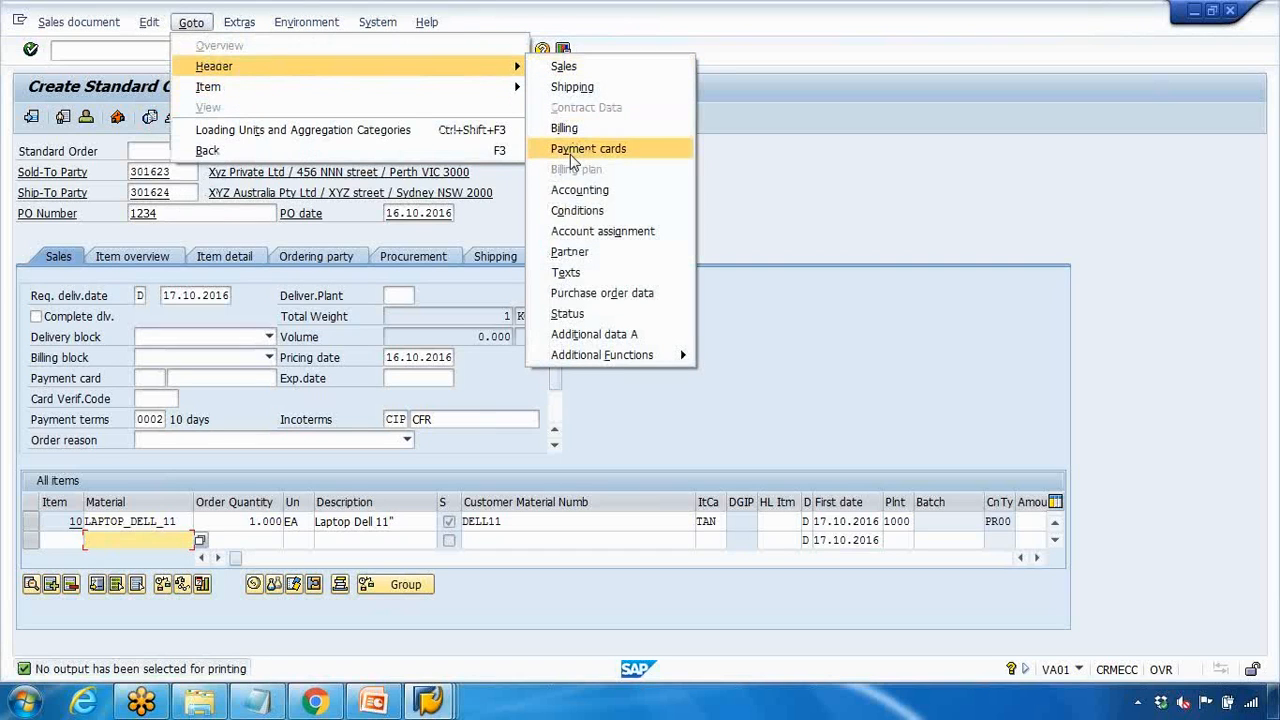
pyautogui.moveTo(300, 23)
# Add output type BA00 manually to the order's header output.
pyautogui.moveTo(239, 22)
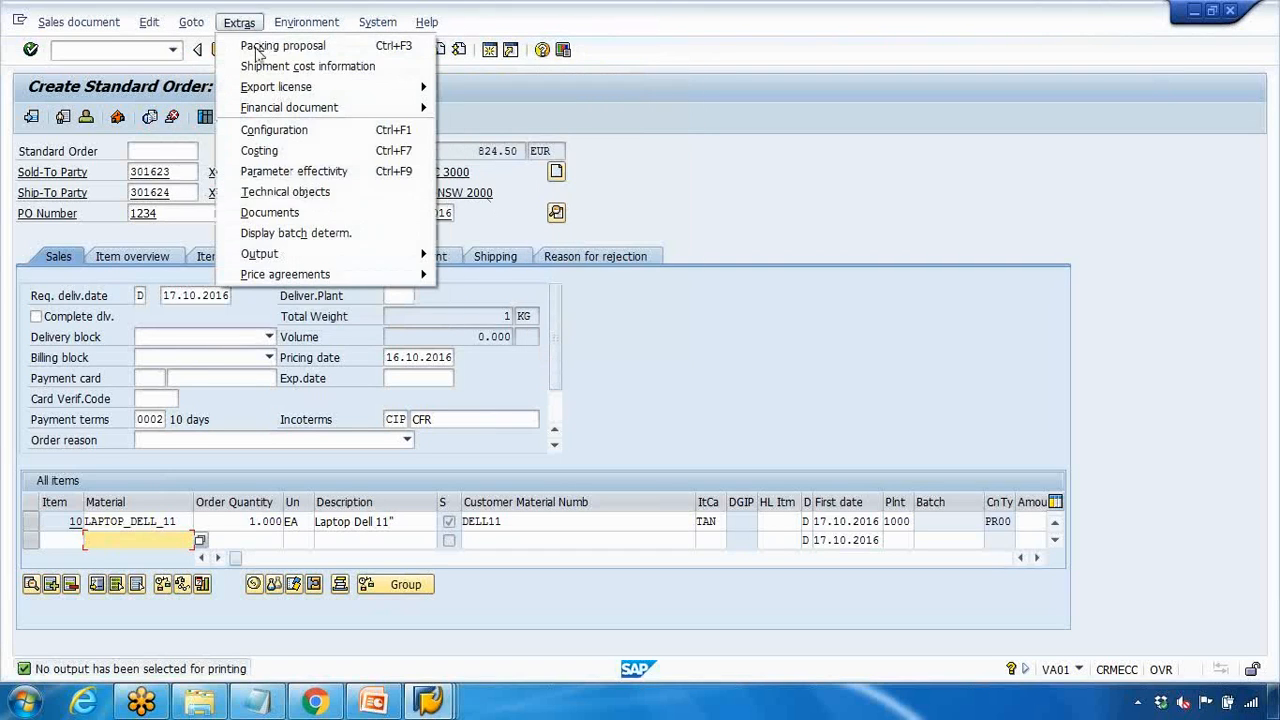
pyautogui.moveTo(327, 253)
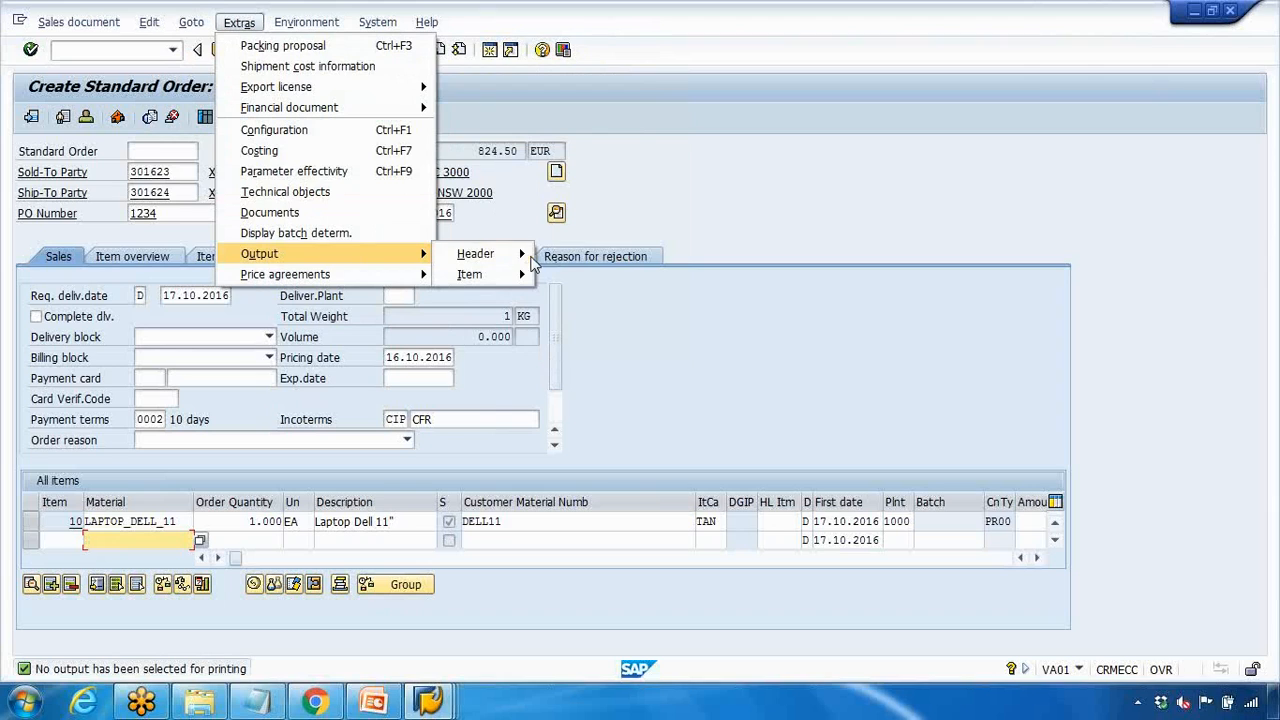
pyautogui.click(566, 255)
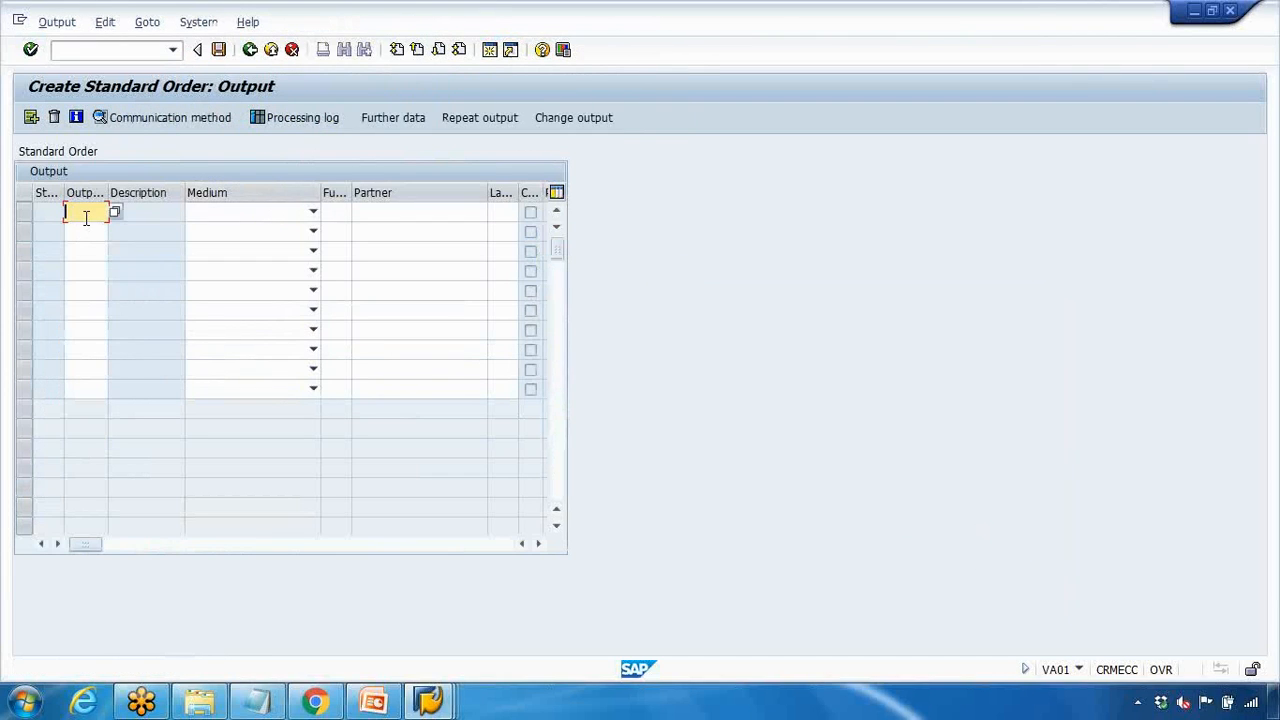
pyautogui.write('BA06')
pyautogui.press('Tab')
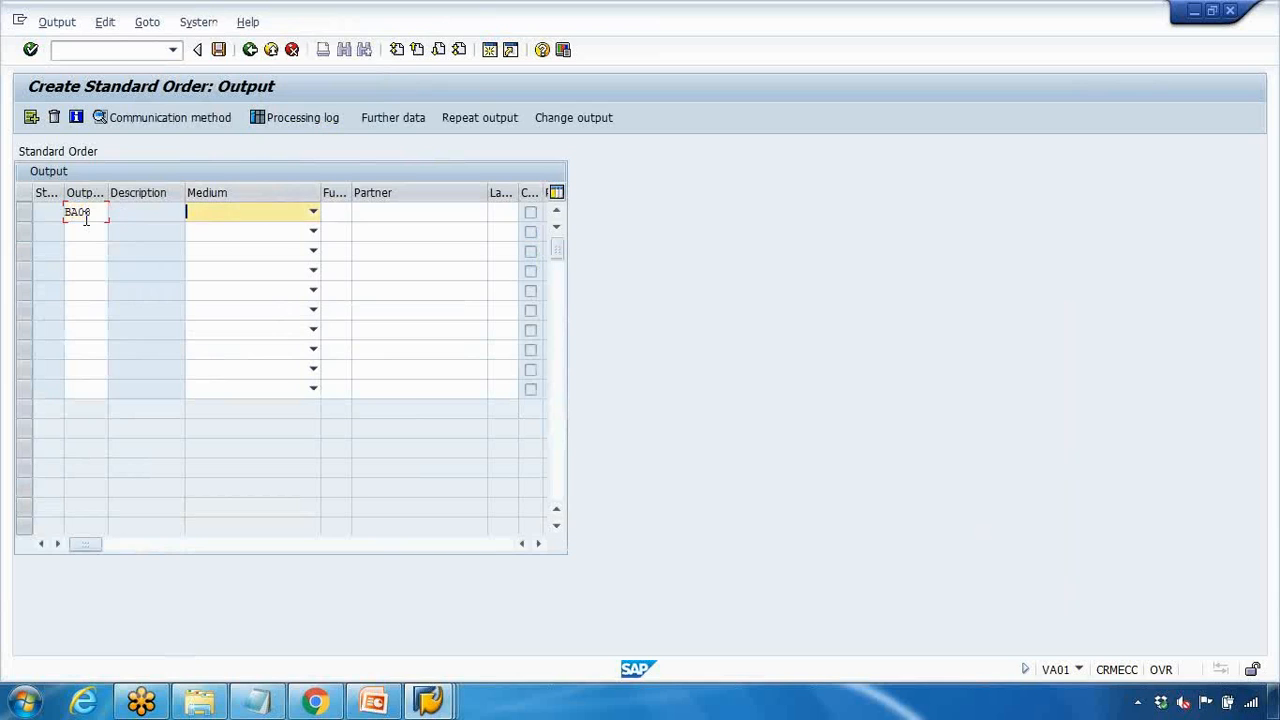
pyautogui.press('Return')
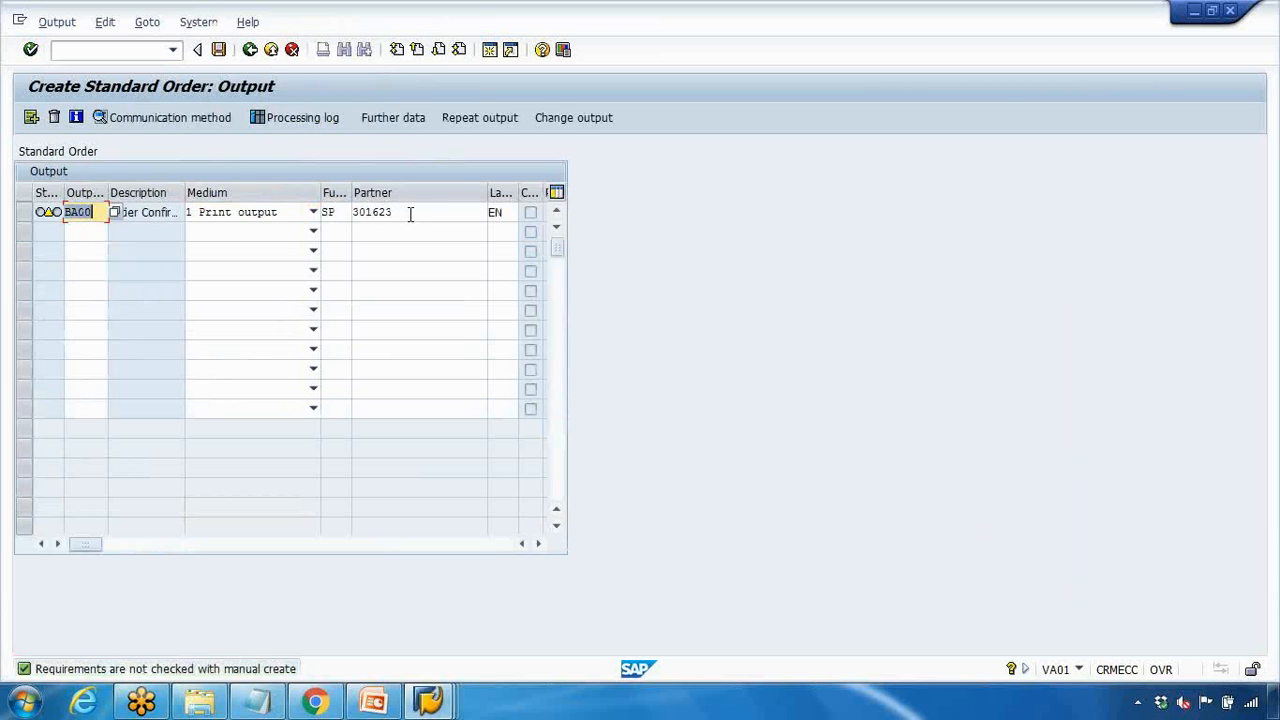
# Set the medium of the BA00 output line to 5 External send and confirm the entry.
pyautogui.click(264, 214)
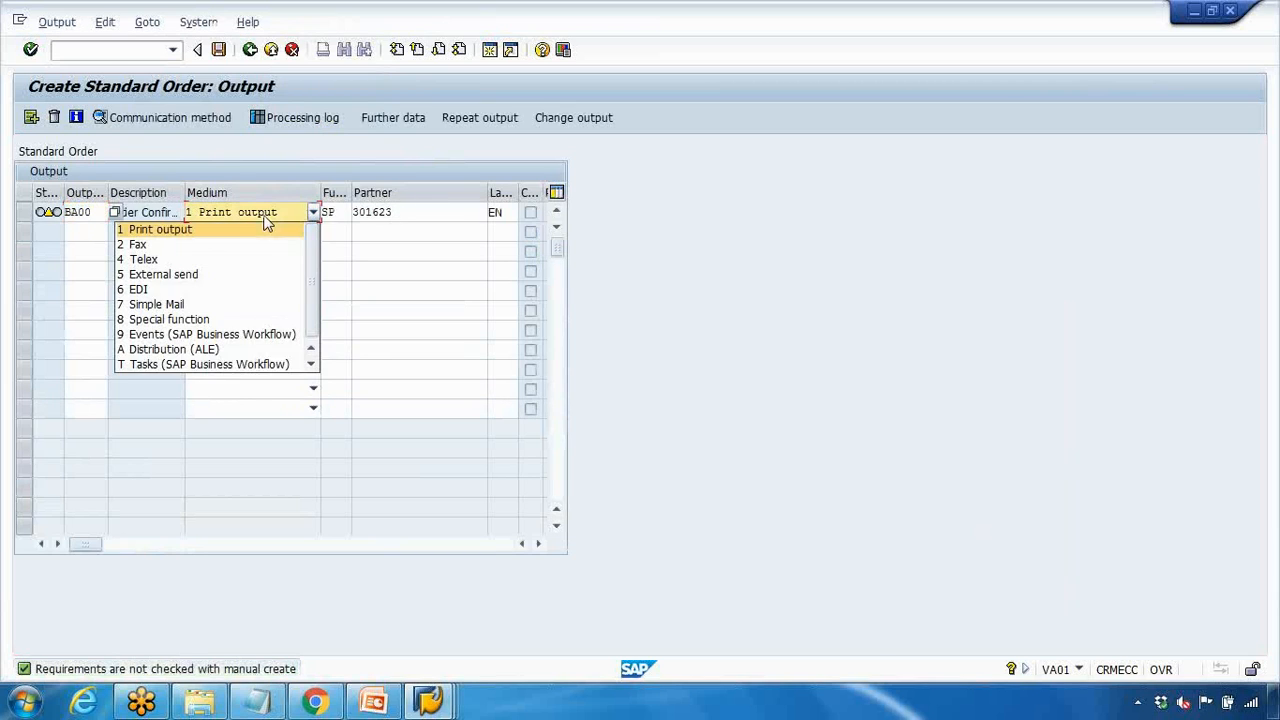
pyautogui.click(214, 274)
pyautogui.press('Return')
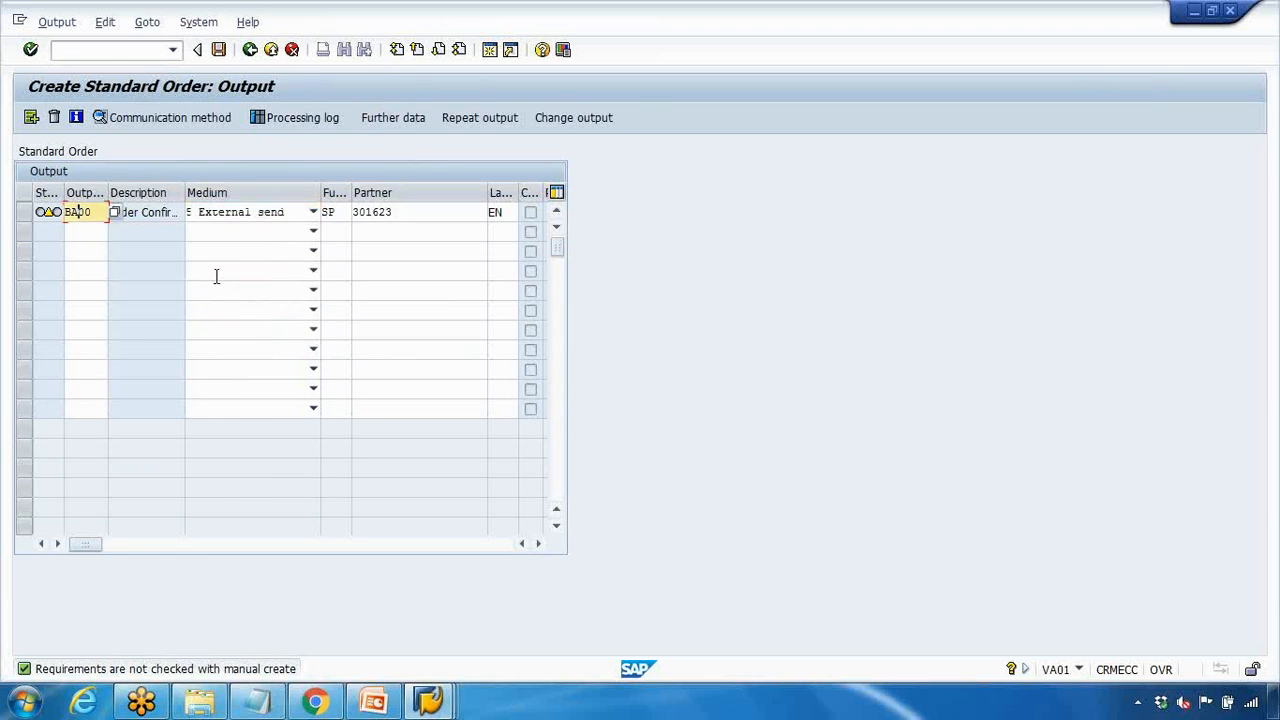
pyautogui.press('Return')
pyautogui.press('Return')
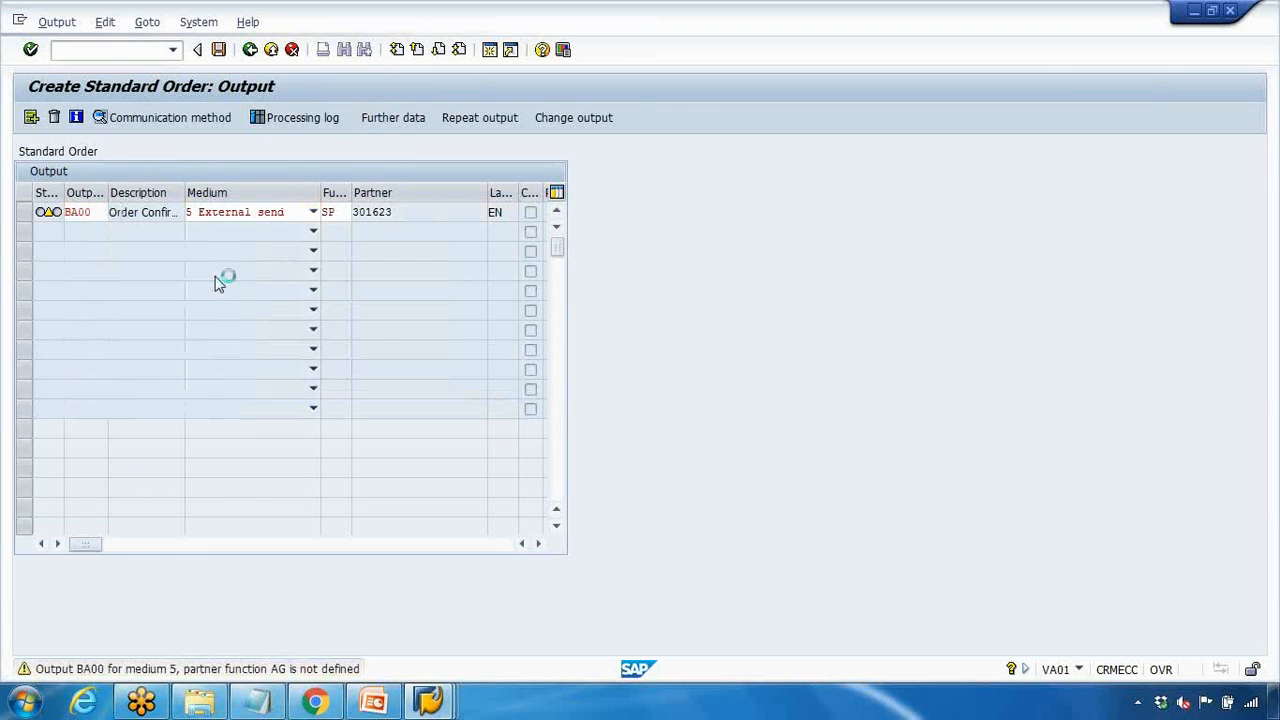
# In the BA00 output's communication method, choose strategy CS01 and logical destination 1AMK.
pyautogui.click(198, 212)
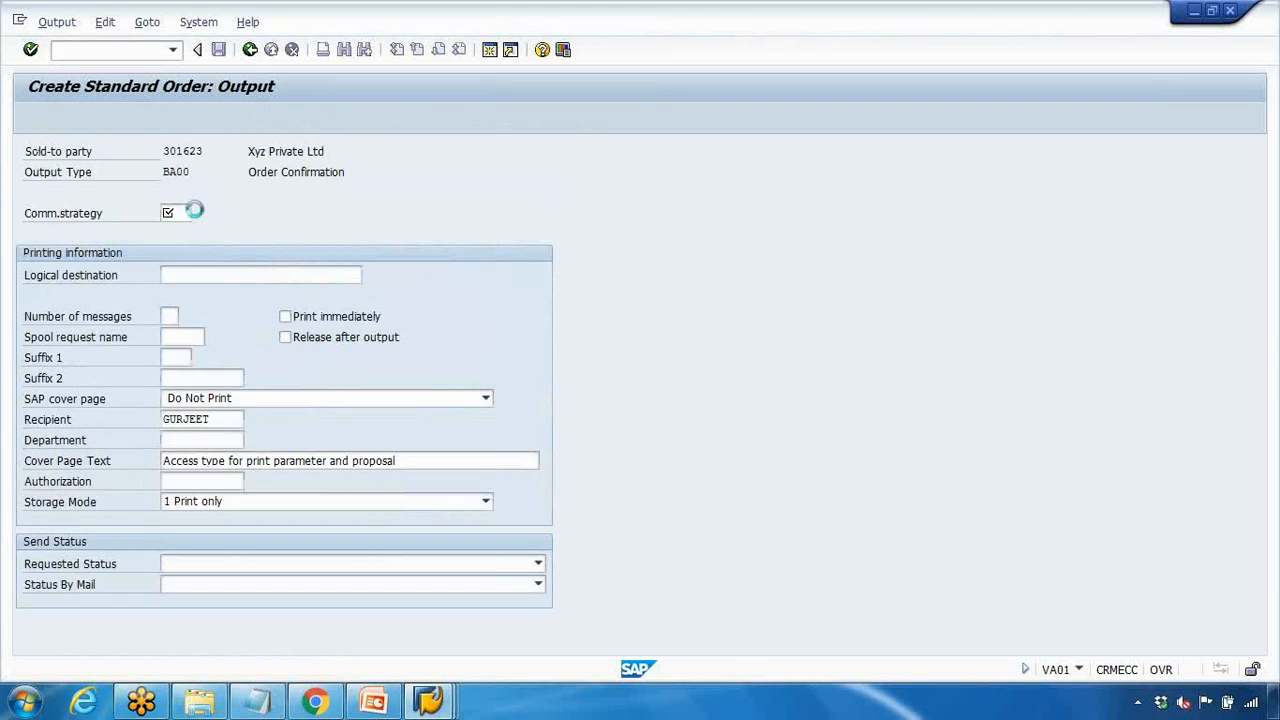
pyautogui.doubleClick(242, 302)
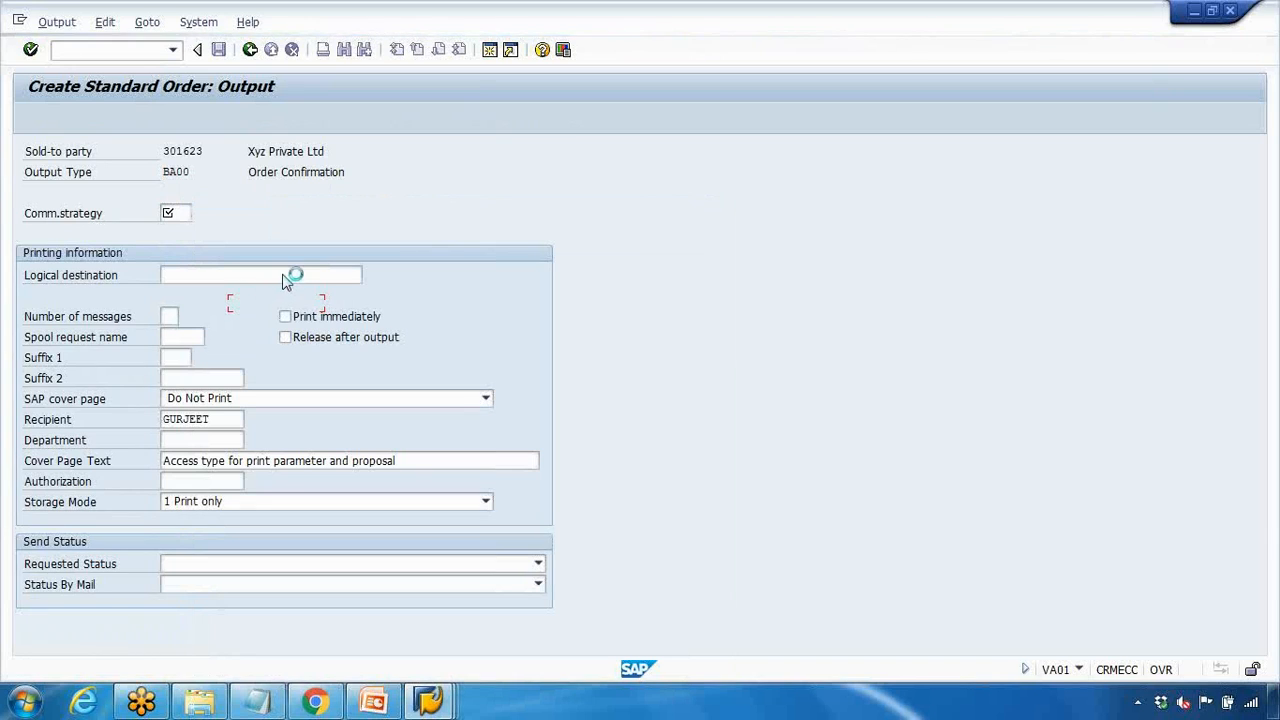
pyautogui.click(345, 273)
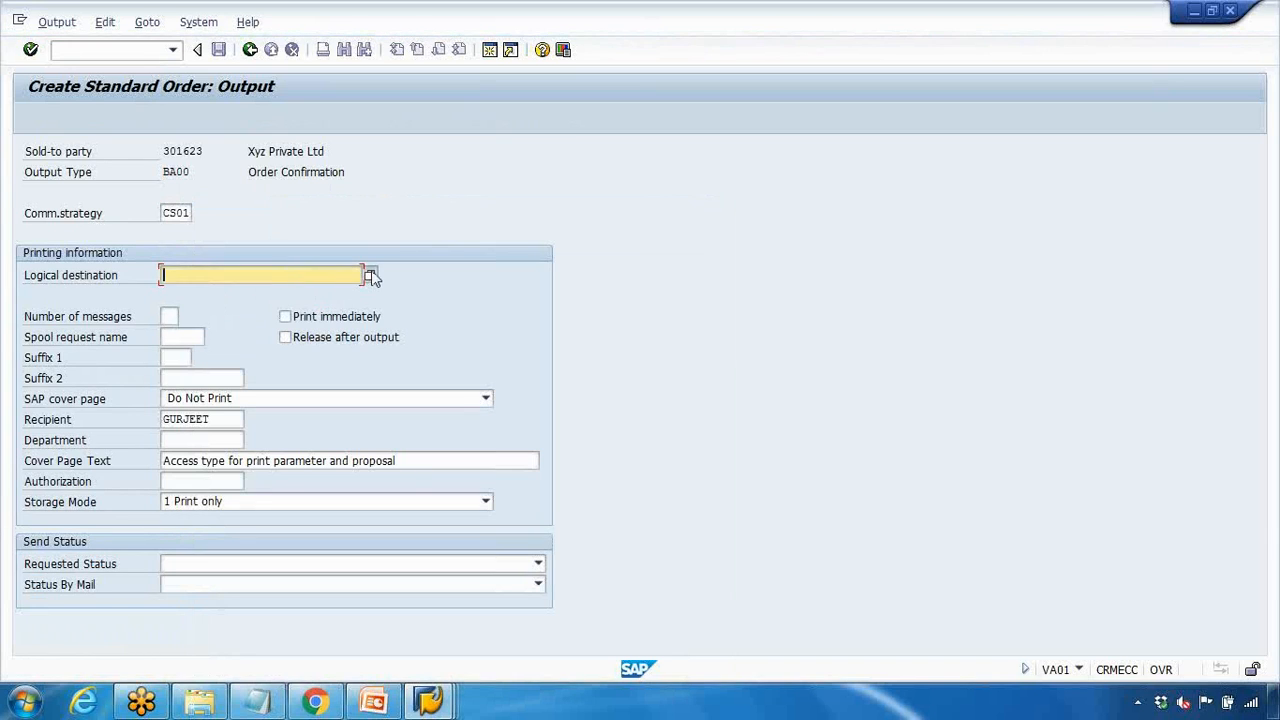
pyautogui.click(369, 275)
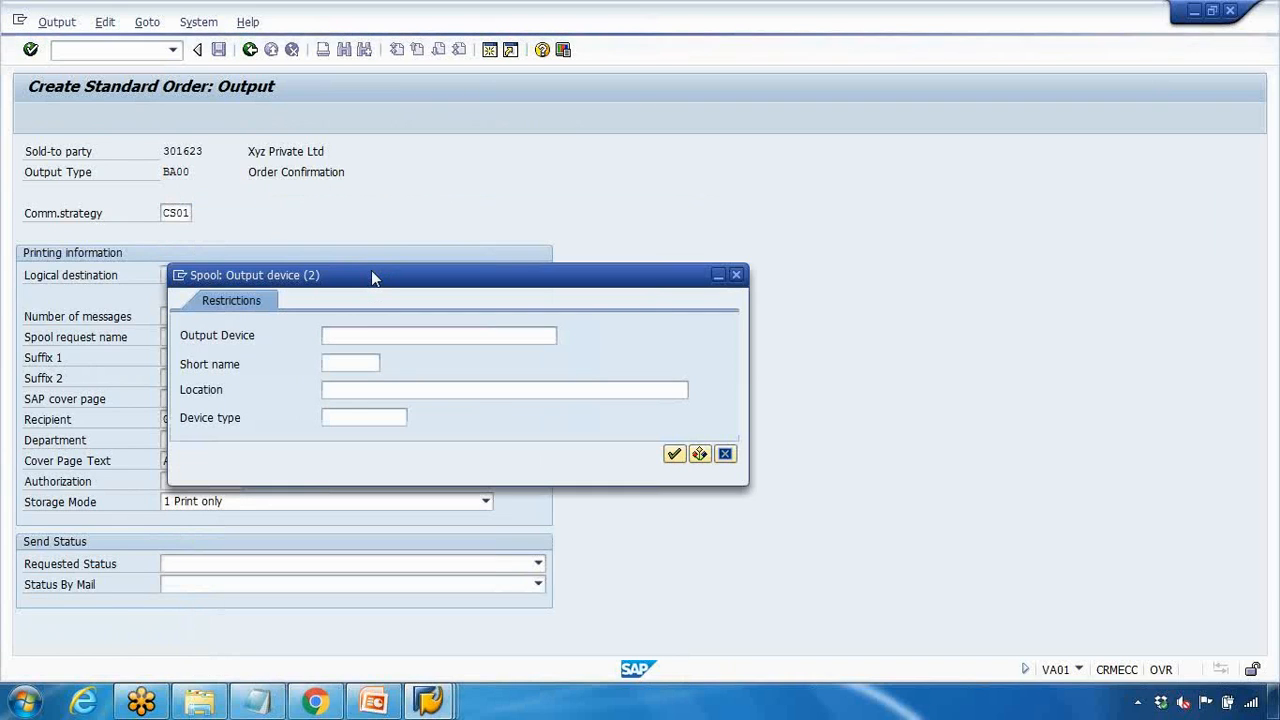
pyautogui.press('Return')
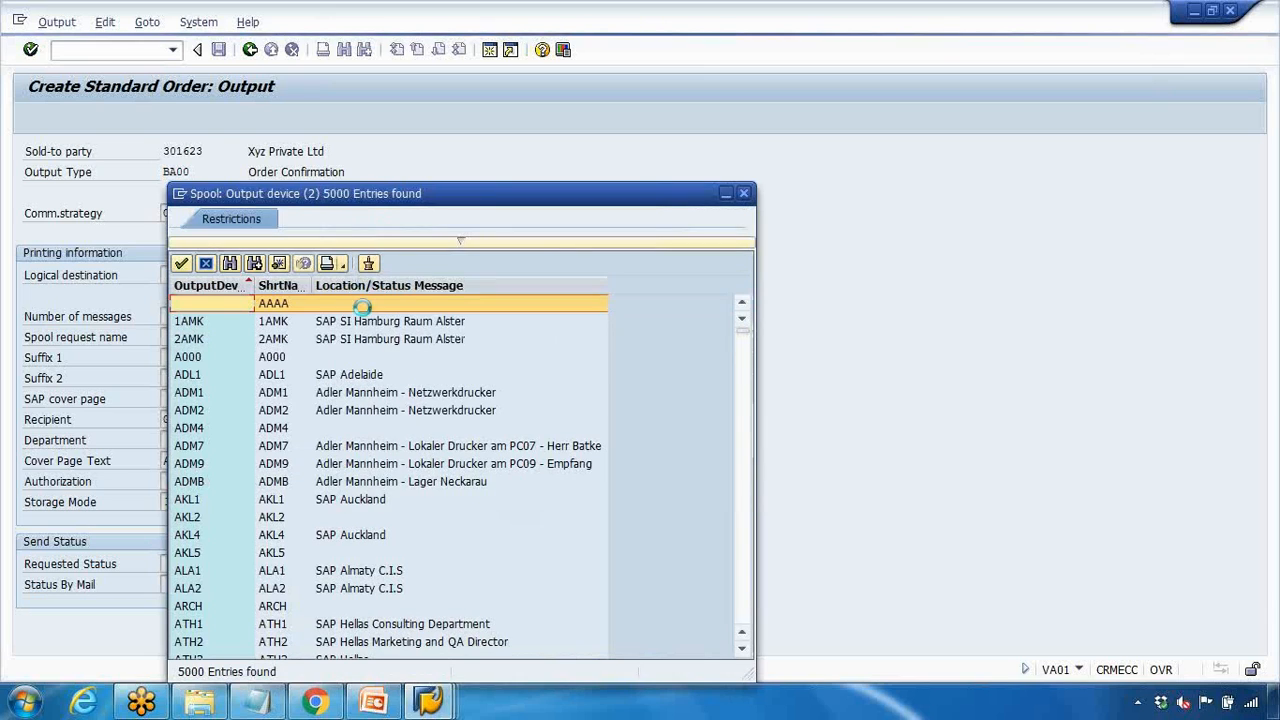
pyautogui.doubleClick(360, 324)
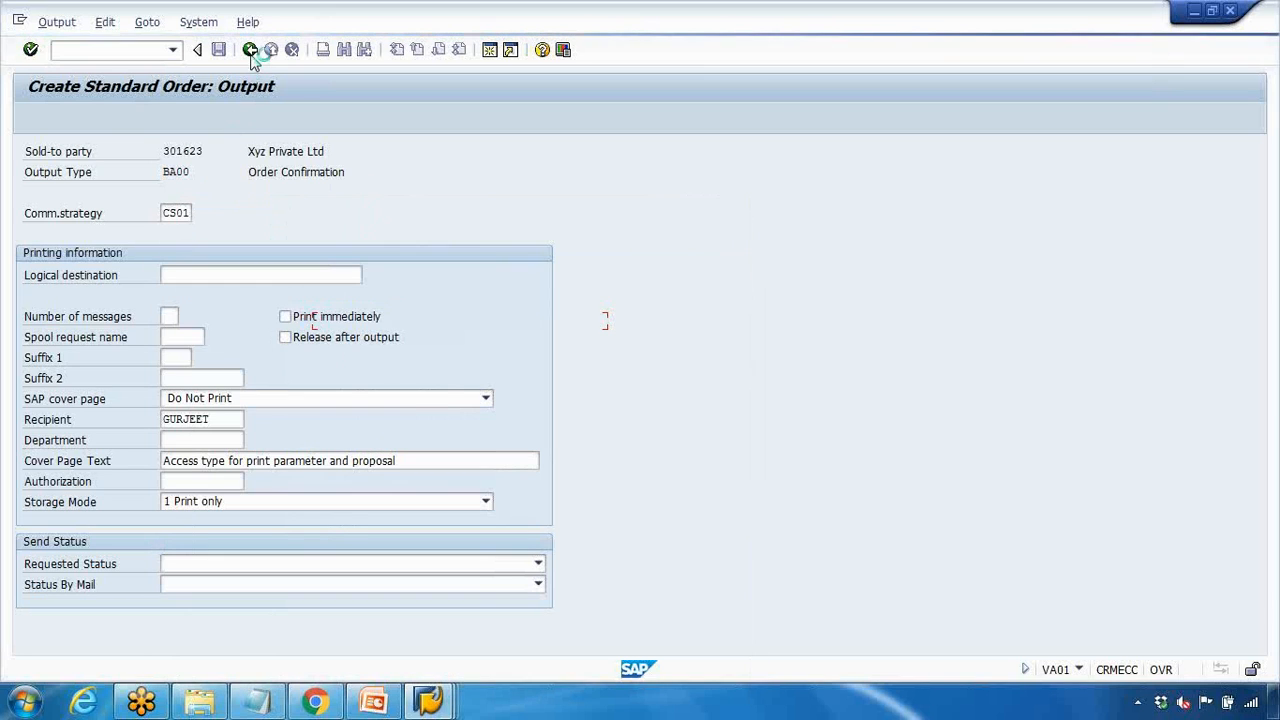
# Leave the communication and output details and save the standard order.
pyautogui.click(250, 50)
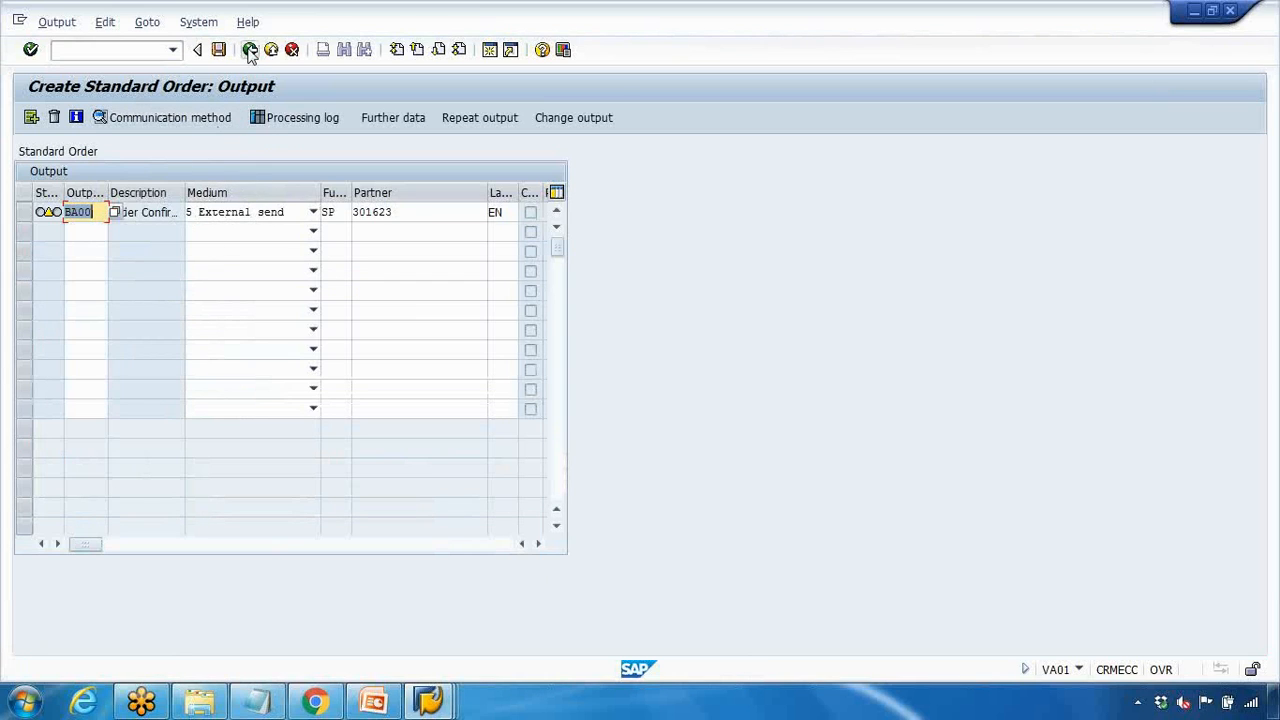
pyautogui.click(250, 50)
pyautogui.click(218, 50)
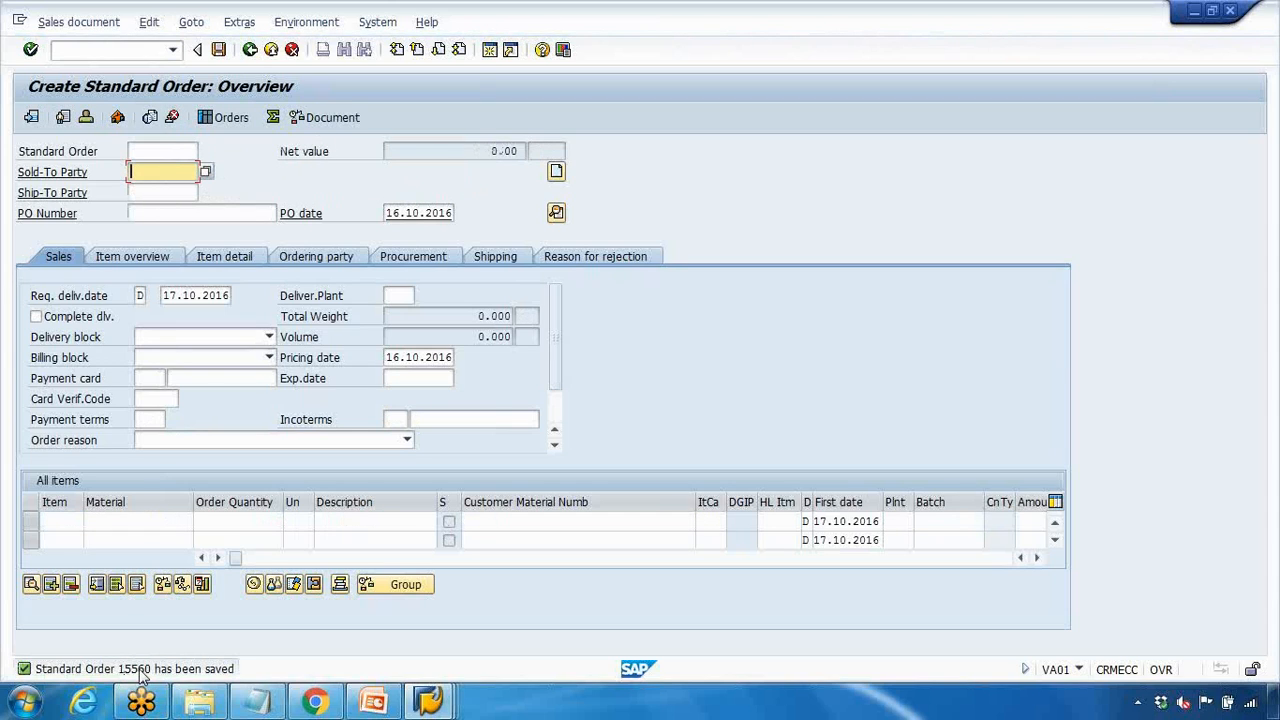
# Open the just-saved standard order for changing in transaction VA02.
pyautogui.click(112, 50)
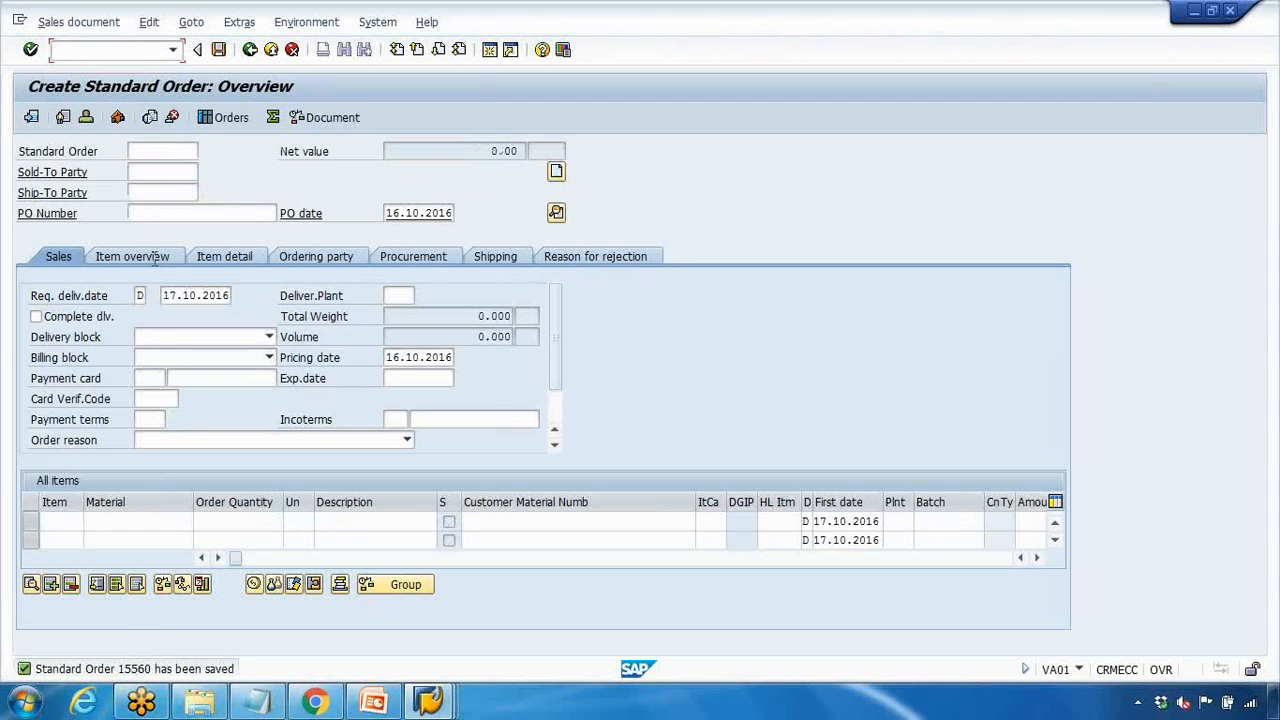
pyautogui.write('/NVA02')
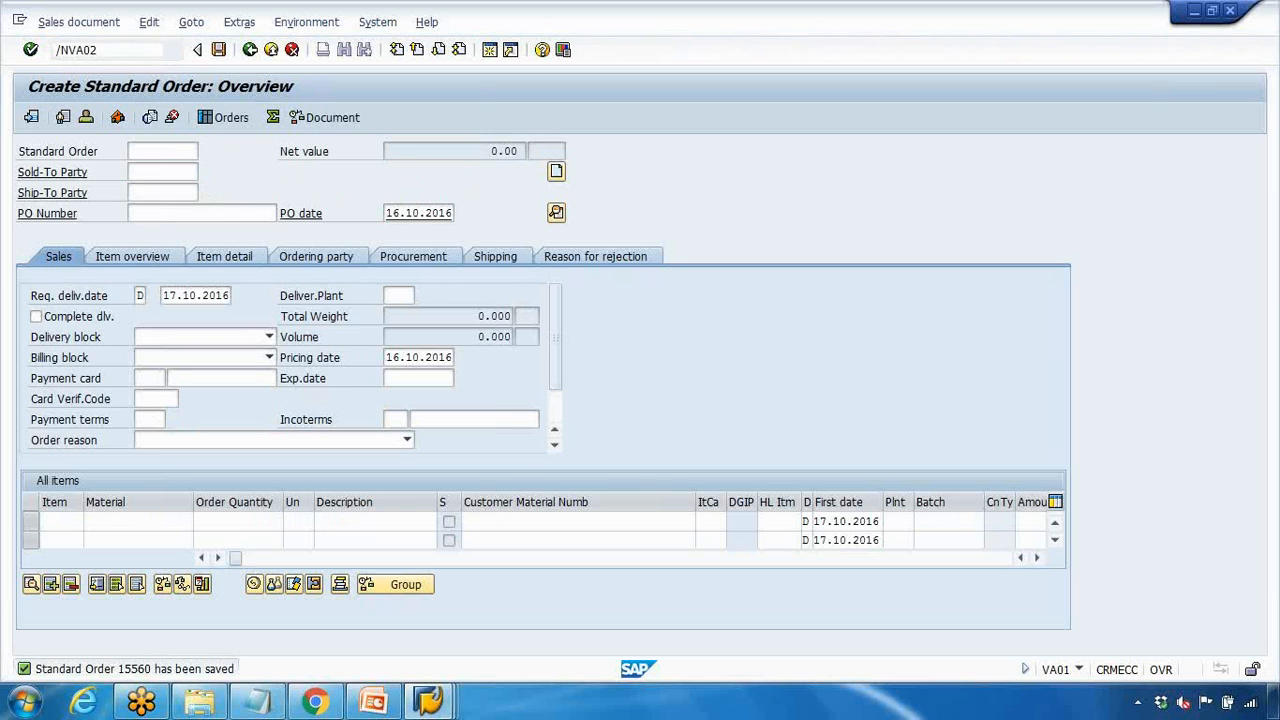
pyautogui.press('Return')
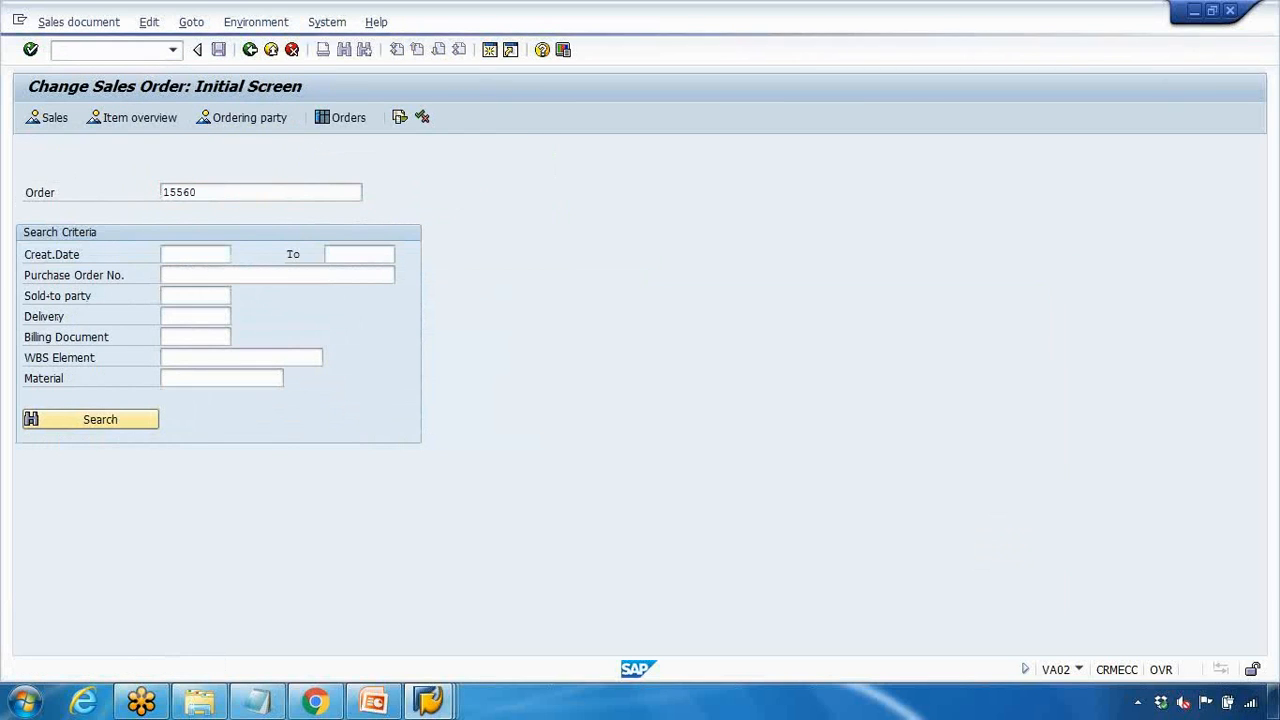
pyautogui.press('Return')
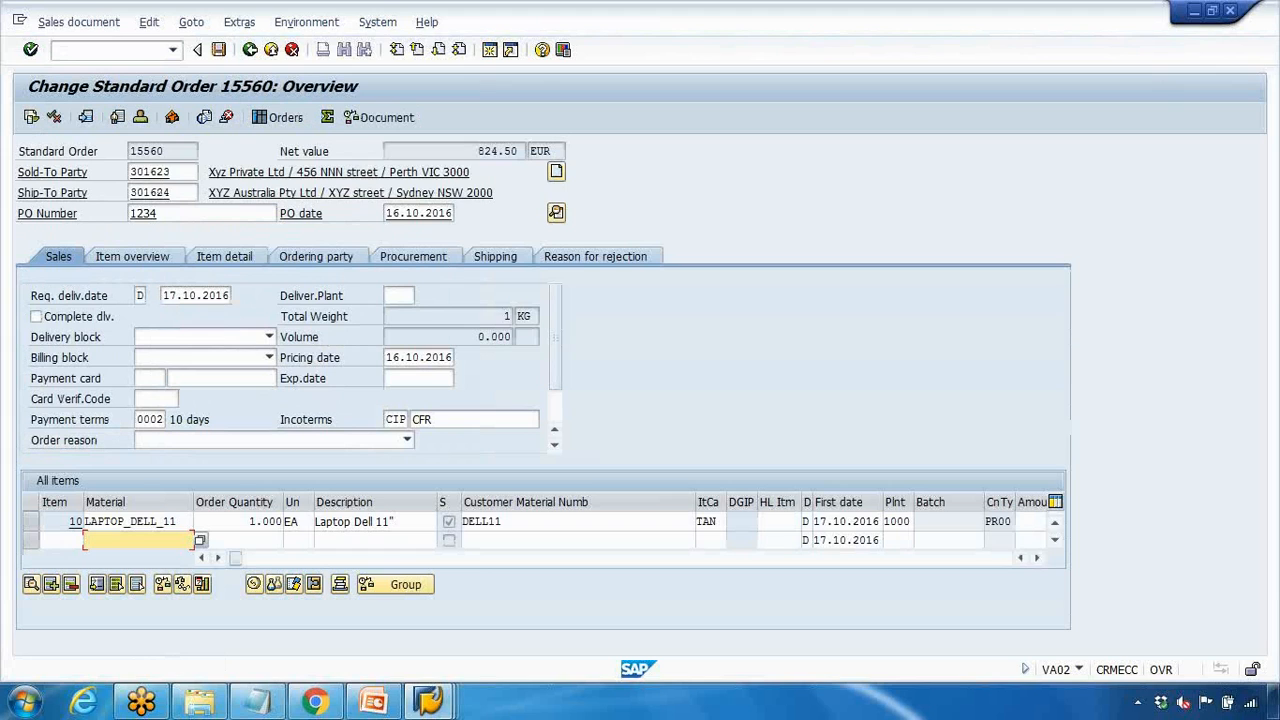
# Open the header output edit screen of the standard order.
pyautogui.click(240, 22)
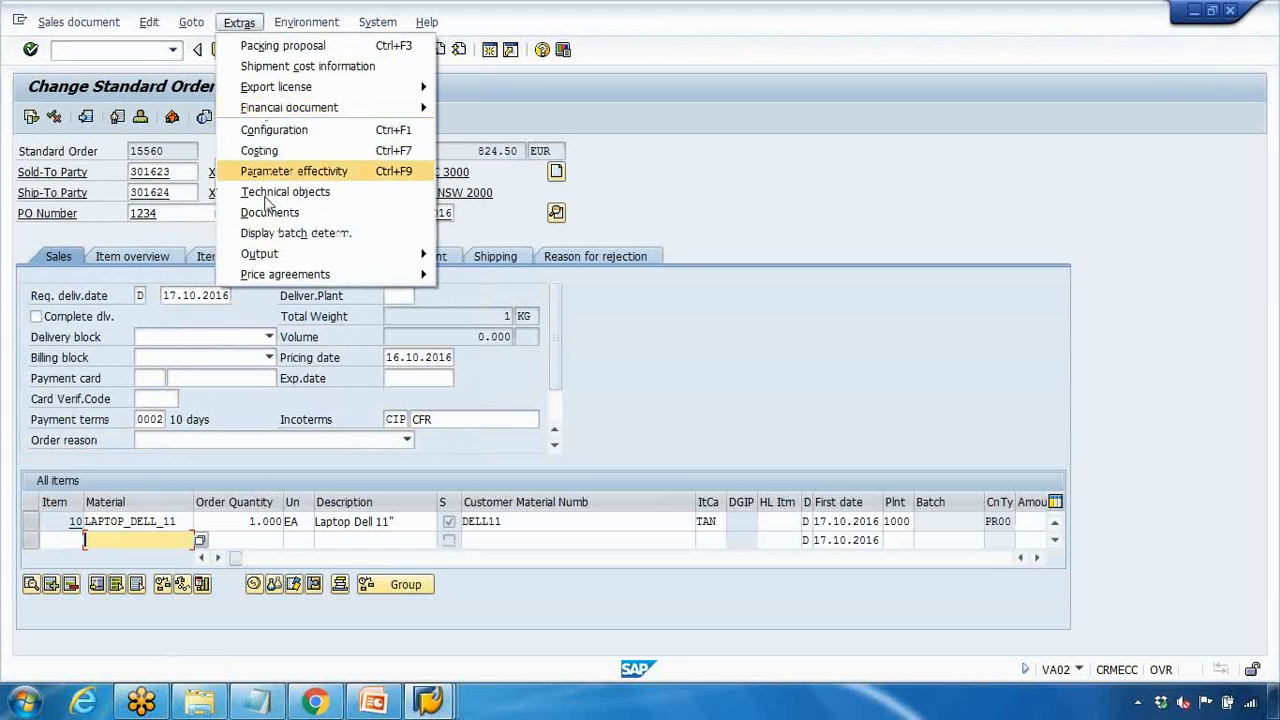
pyautogui.moveTo(276, 255)
pyautogui.moveTo(490, 254)
pyautogui.click(570, 254)
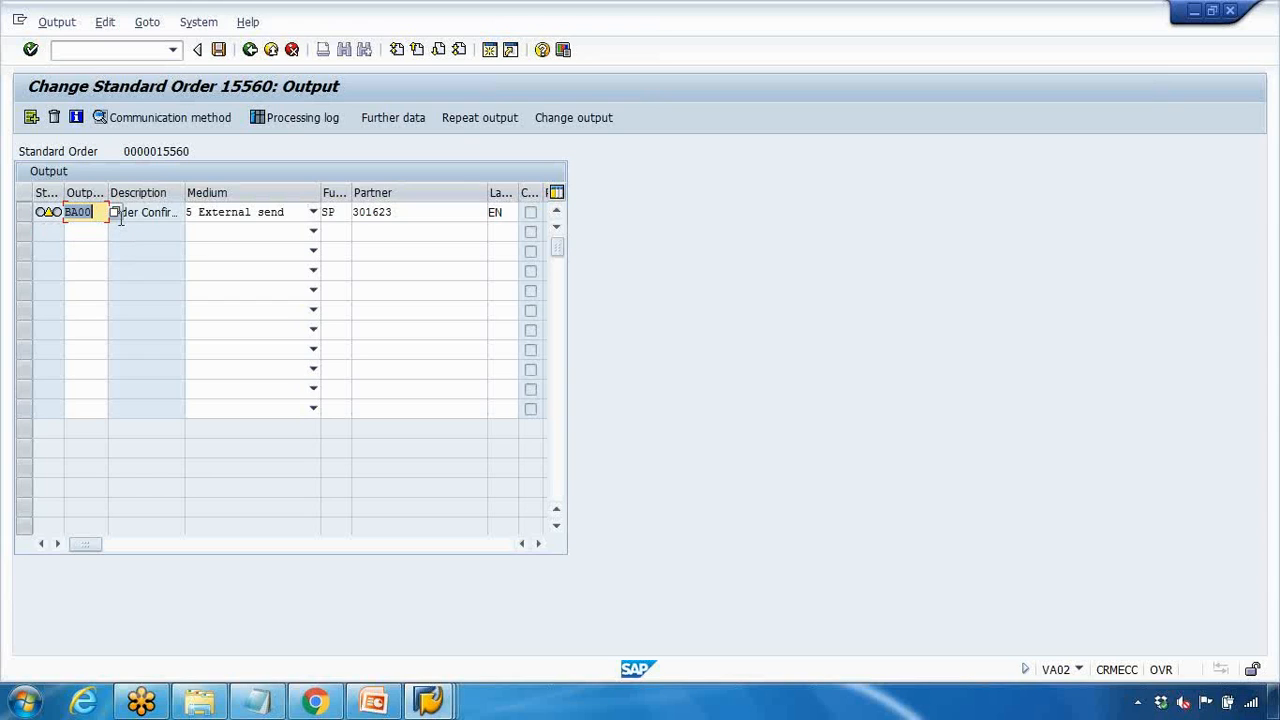
# Try to add a second BA00 output line below the existing External send line.
pyautogui.click(90, 232)
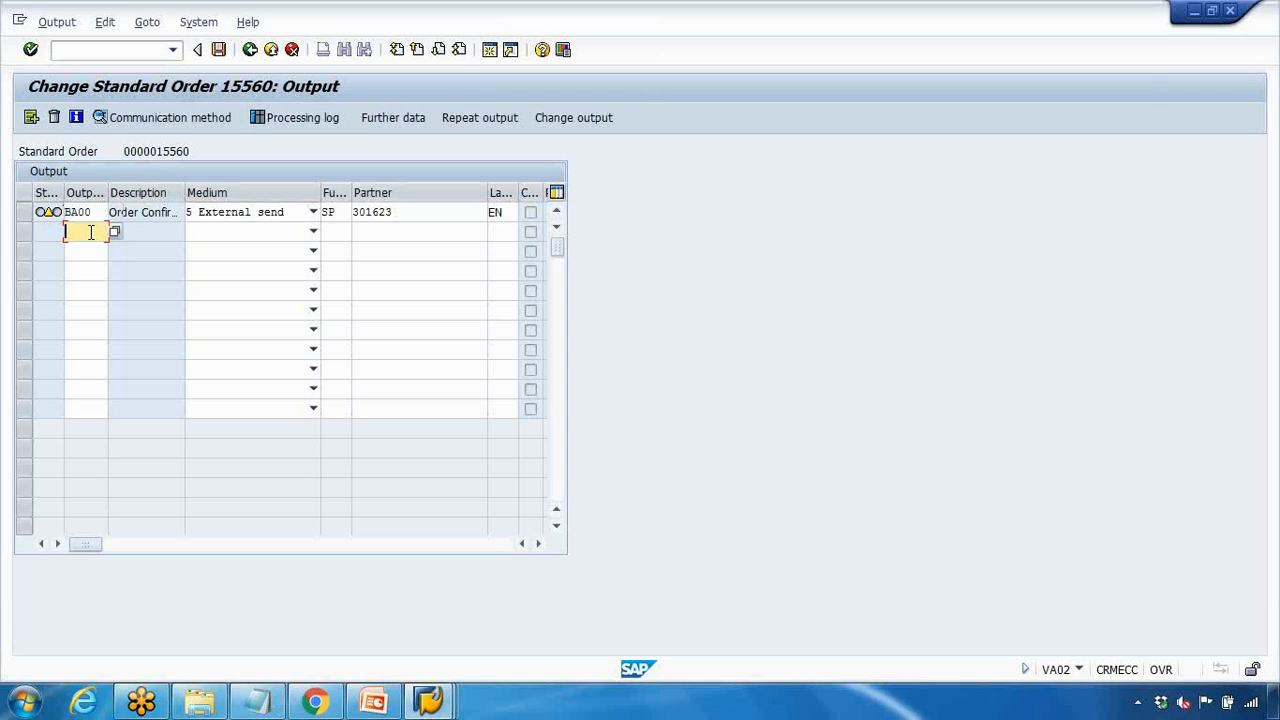
pyautogui.write('BA')
pyautogui.click(90, 249)
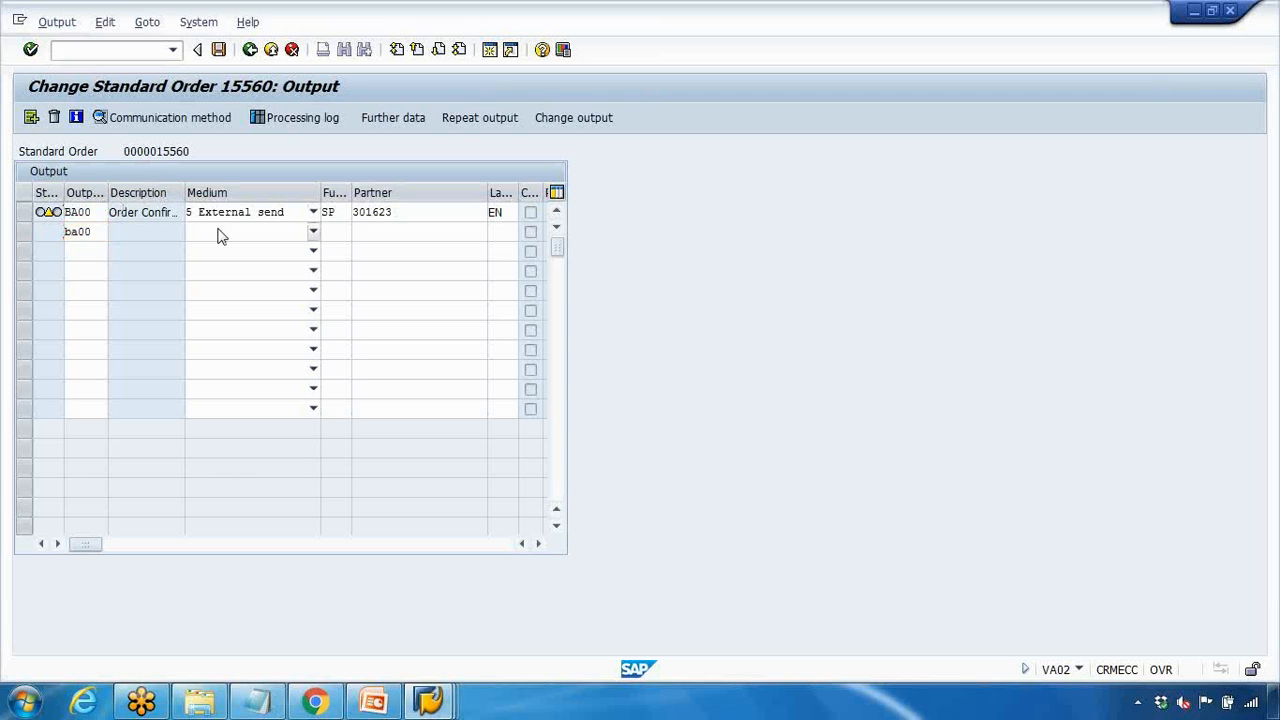
pyautogui.press('Return')
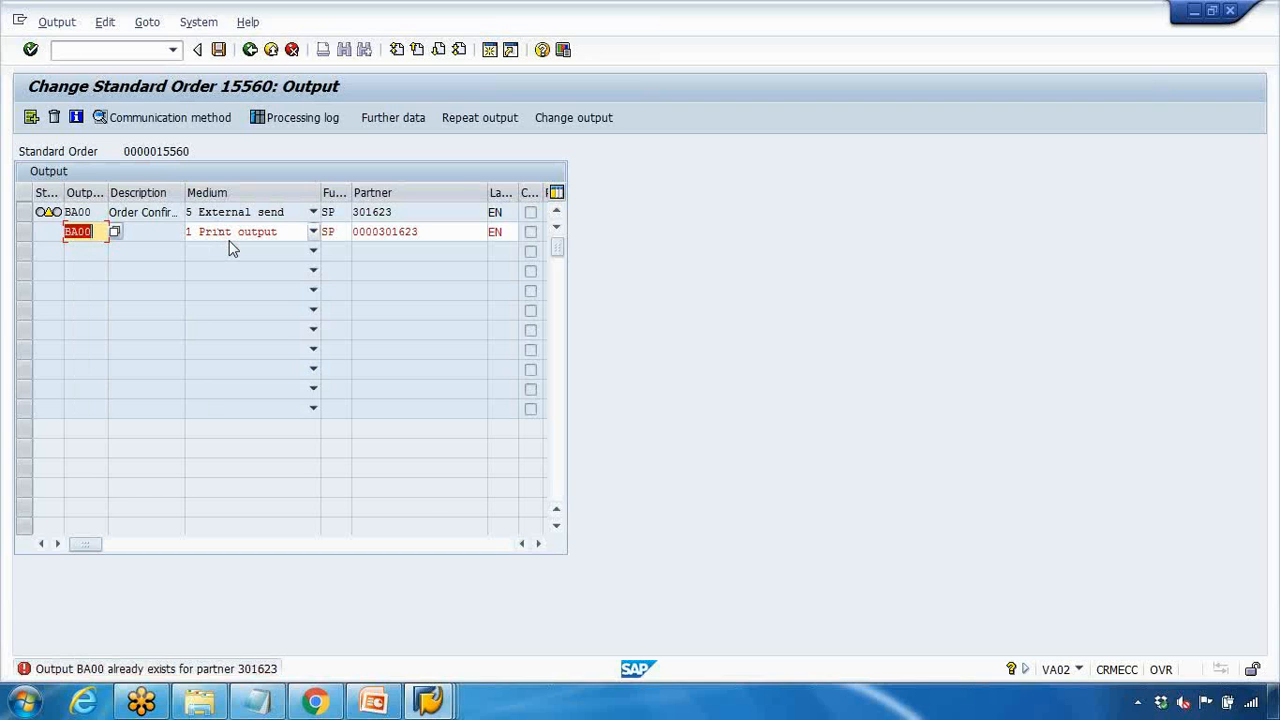
pyautogui.press('Return')
pyautogui.press('Return')
pyautogui.press('Return')
# Clear the BA00 output type from the second output line.
pyautogui.moveTo(95, 212); pyautogui.dragTo(40, 232)
pyautogui.press('Delete')
pyautogui.click(126, 46)
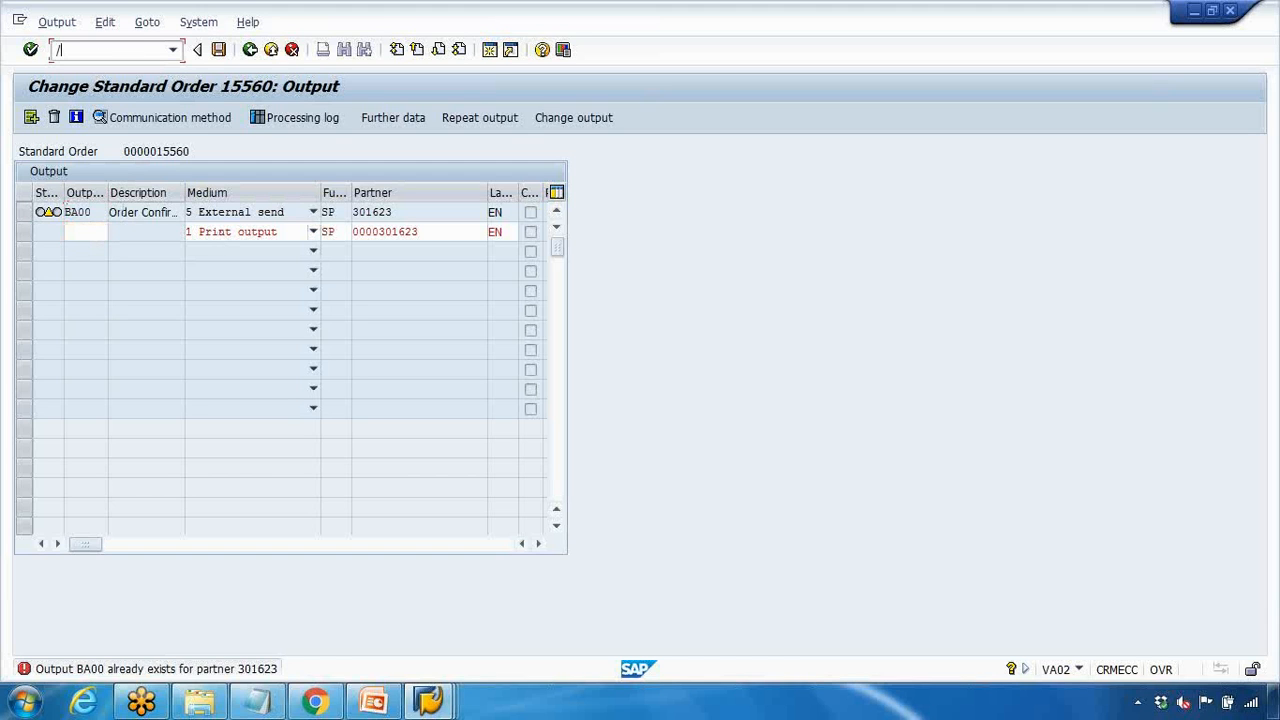
# Switch to the Output Master Data presentation in PowerPoint and run the slide show from the current slide through the Recap title slide.
pyautogui.click(374, 699)
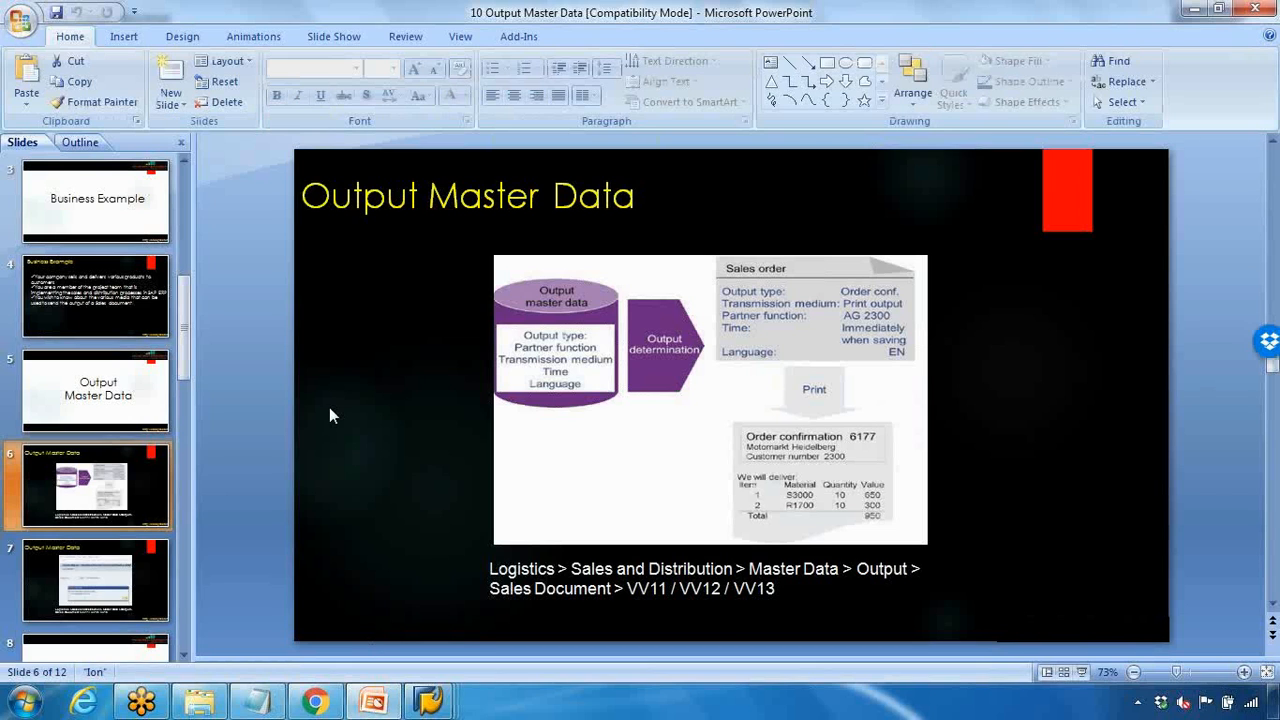
pyautogui.click(1081, 672)
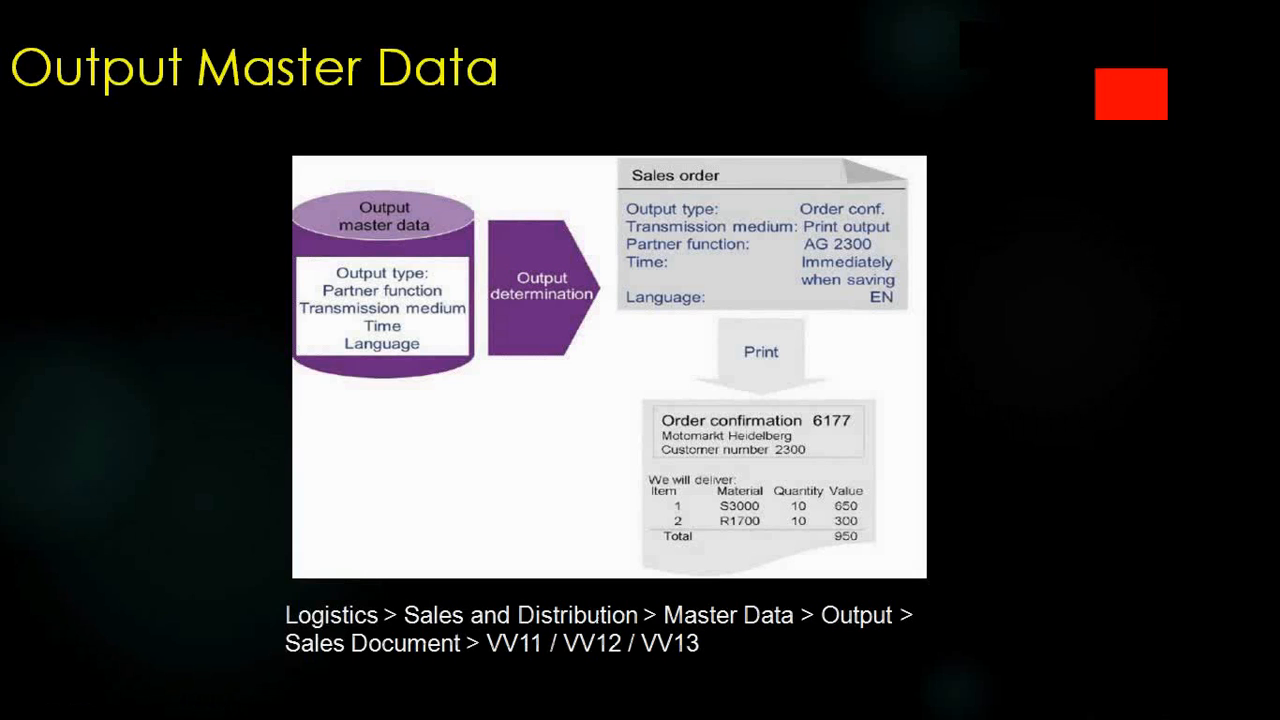
pyautogui.press('Right')
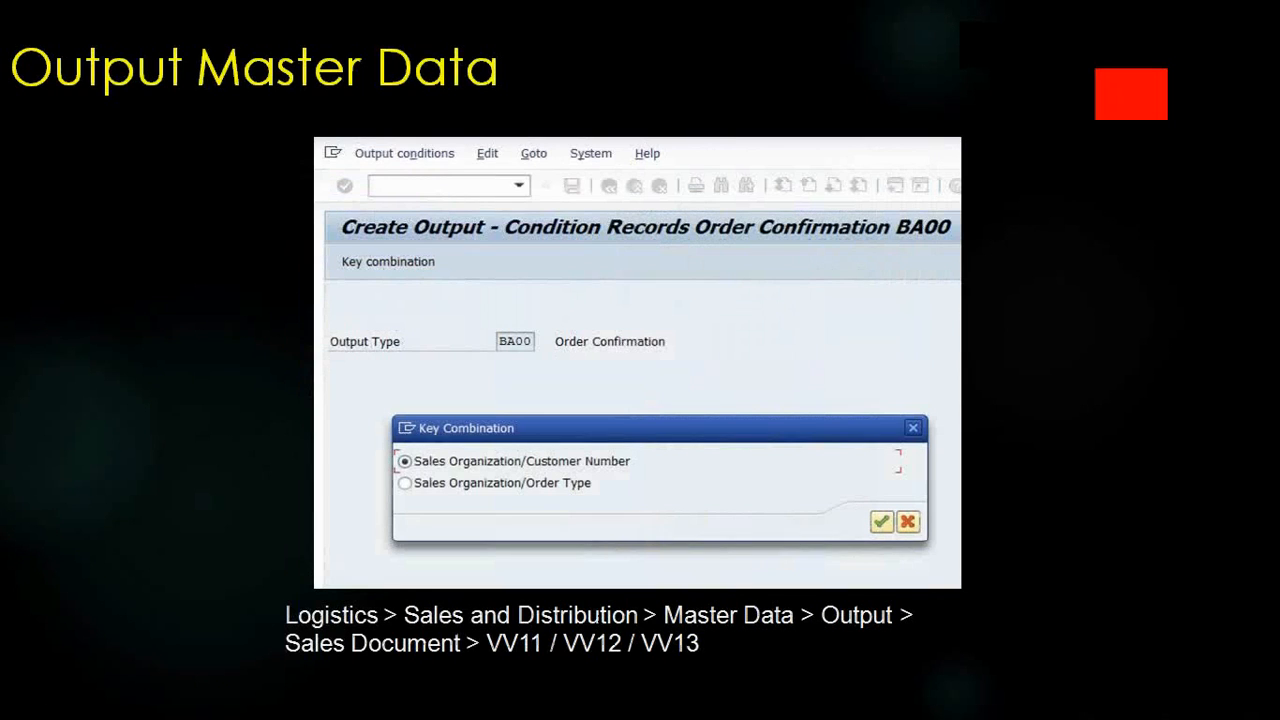
pyautogui.press('Right')
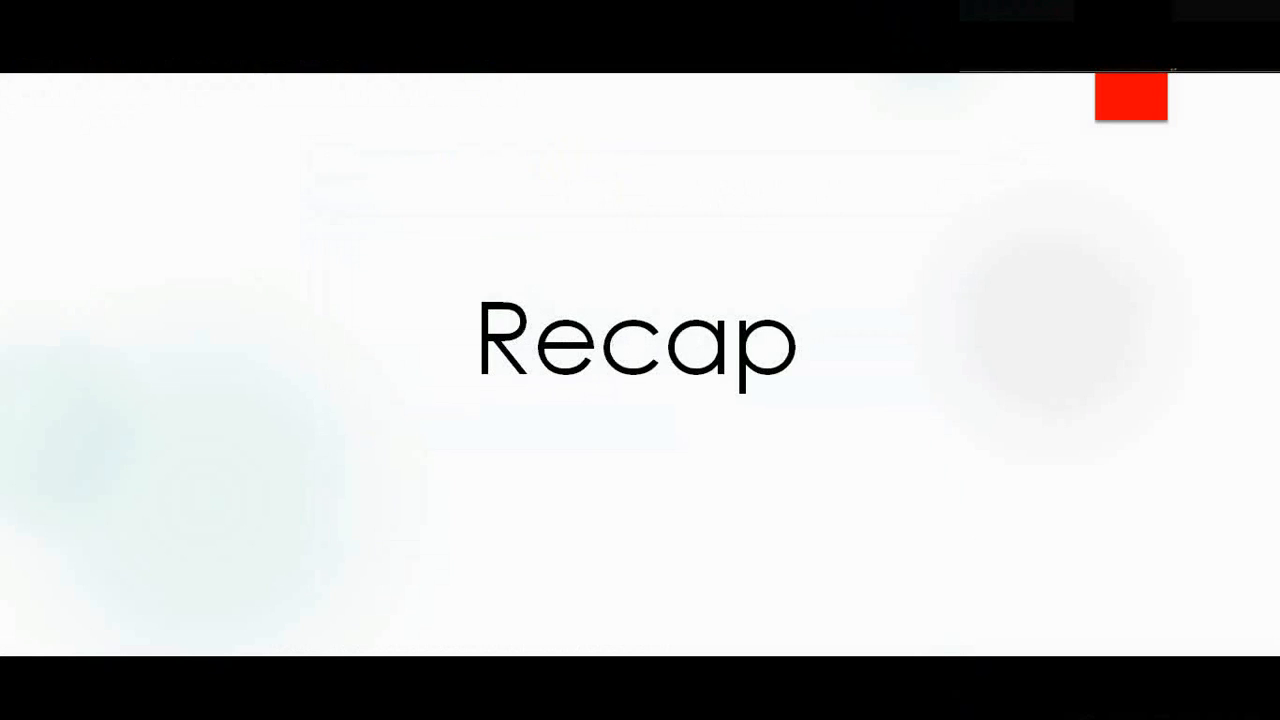
pyautogui.press('Right')
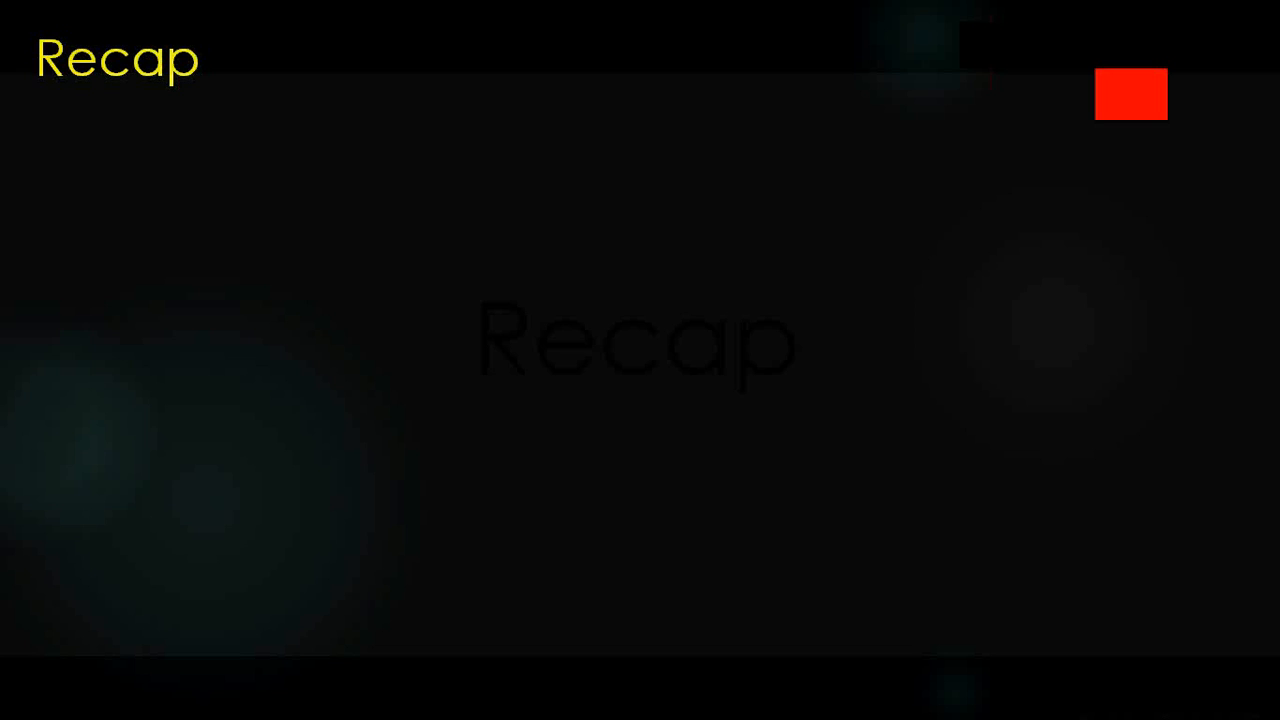